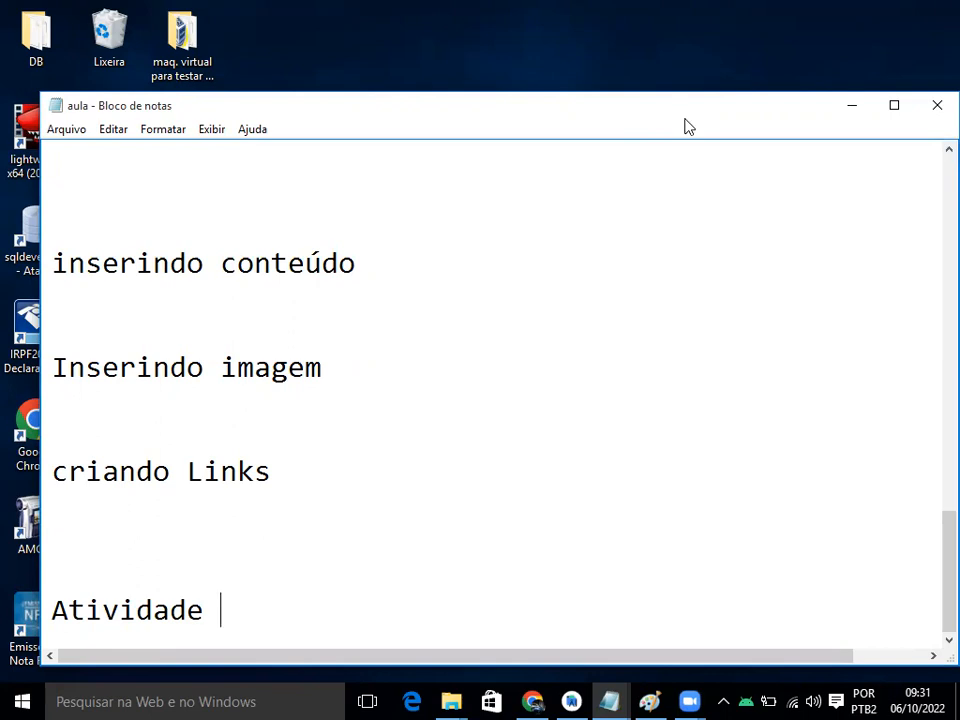
Step: Return to the greeting at the very beginning of the lesson notes and adjust the position of the window
click(632, 241)
key(Up)
key(Up)
key(Up)
key(Up)
key(Up)
key(Up)
key(Up)
key(Up)
key(Up)
key(Up)
key(Up)
key(Up)
key(Up)
key(Up)
key(Up)
key(Up)
key(Up)
key(Up)
key(Up)
key(Up)
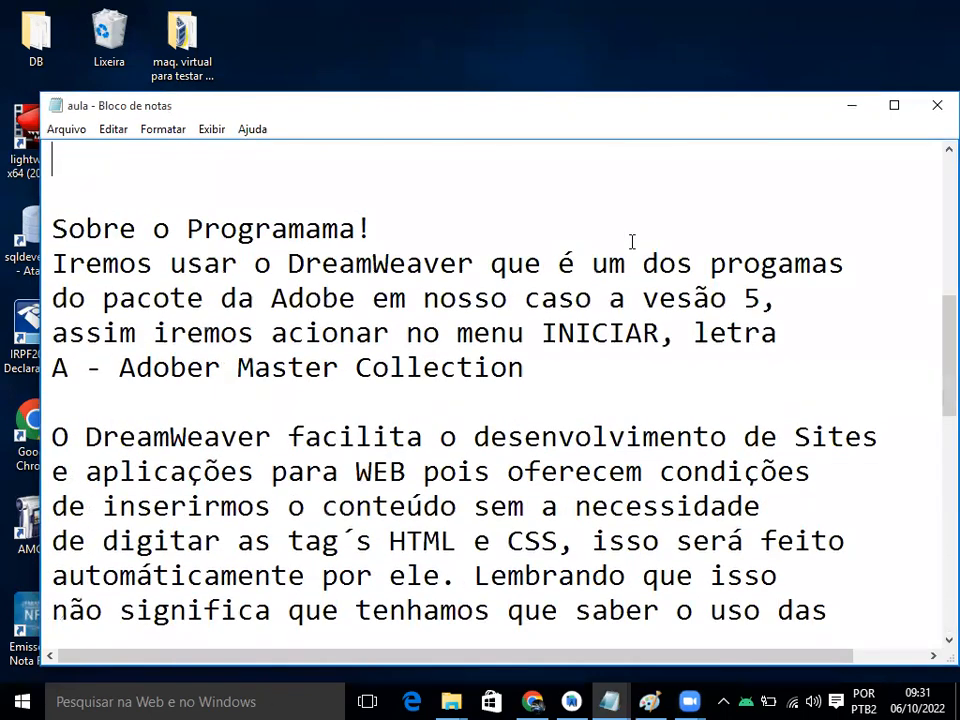
key(Up)
key(Up)
key(Up)
key(Up)
key(Up)
key(Up)
key(Up)
key(Up)
key(Up)
key(Up)
key(Up)
key(Up)
key(Up)
key(Up)
key(Up)
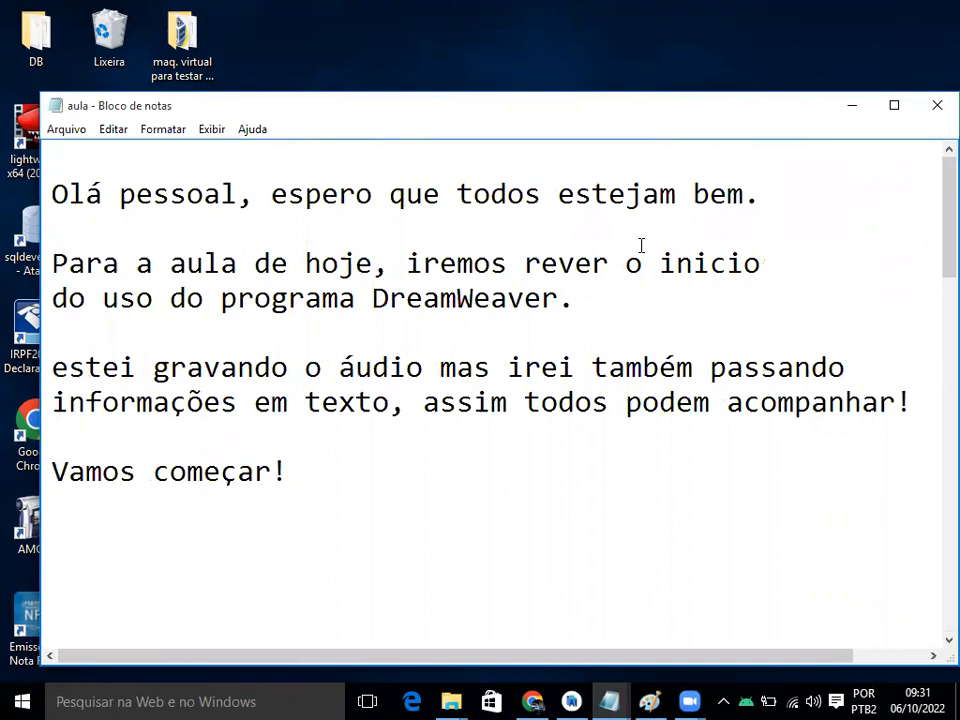
drag(688, 112, 672, 56)
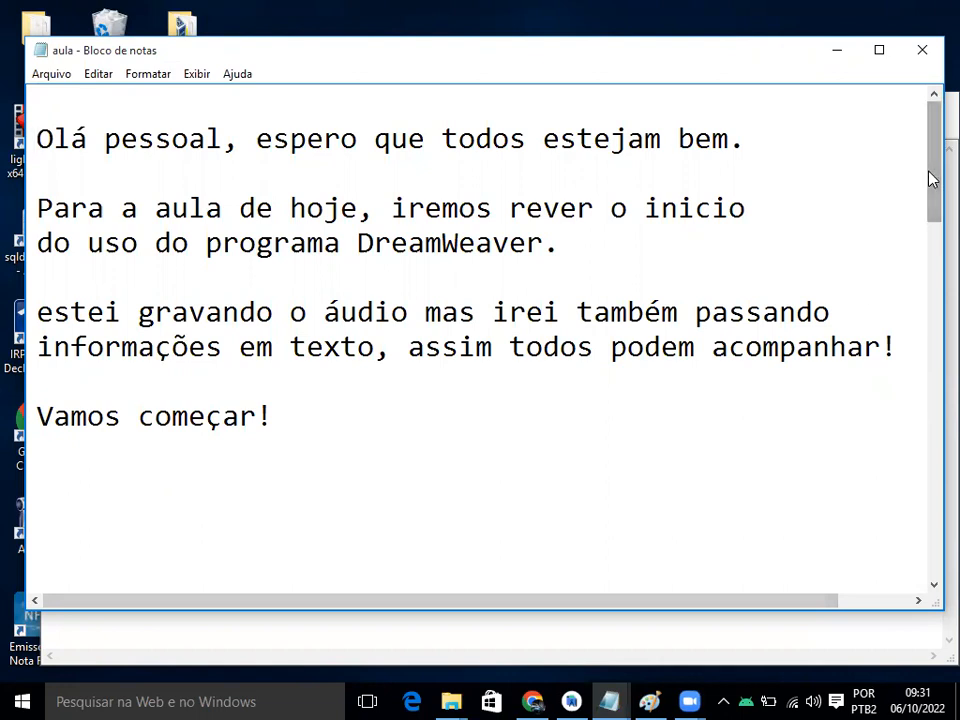
drag(769, 62, 773, 107)
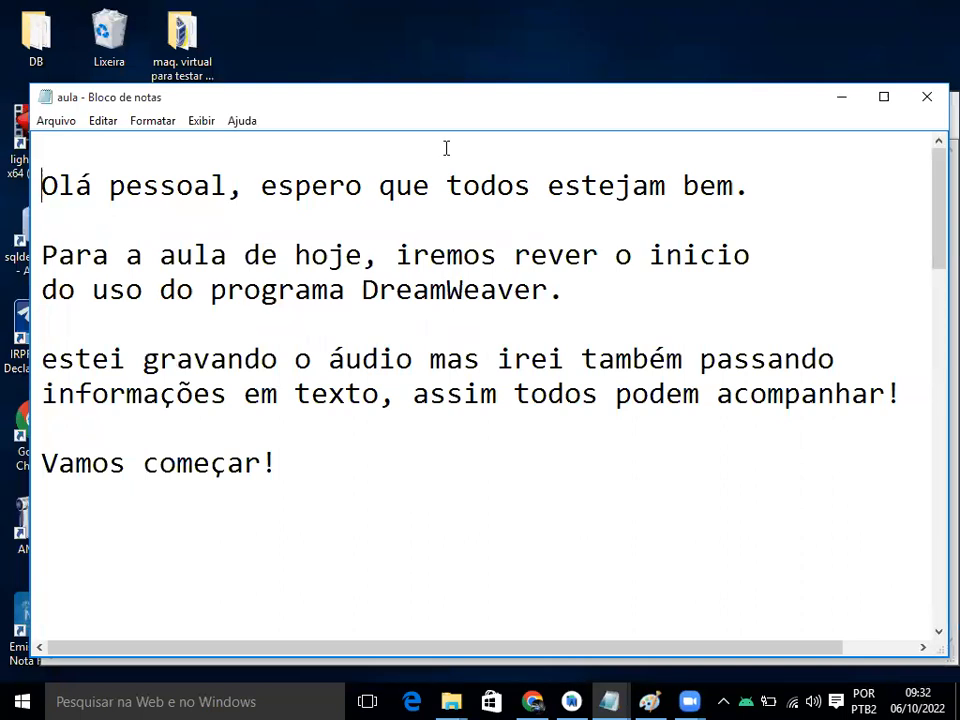
Step: Highlight the word "DreamWeaver" in the introductory paragraph
key(Down)
key(Down)
key(Down)
key(Right)
key(Right)
key(Right)
key(Right)
key(Right)
key(Right)
key(Right)
key(Right)
key(Right)
key(Right)
key(Right)
key(Right)
key(Right)
key(Right)
key(Right)
key(Right)
key(Right)
key(Right)
key(Right)
key(shift+Right)
key(shift+Right)
key(shift+Right)
key(shift+Right)
key(shift+Right)
key(shift+Right)
key(shift+Right)
key(shift+Right)
key(shift+Right)
key(shift+Right)
key(shift+Right)
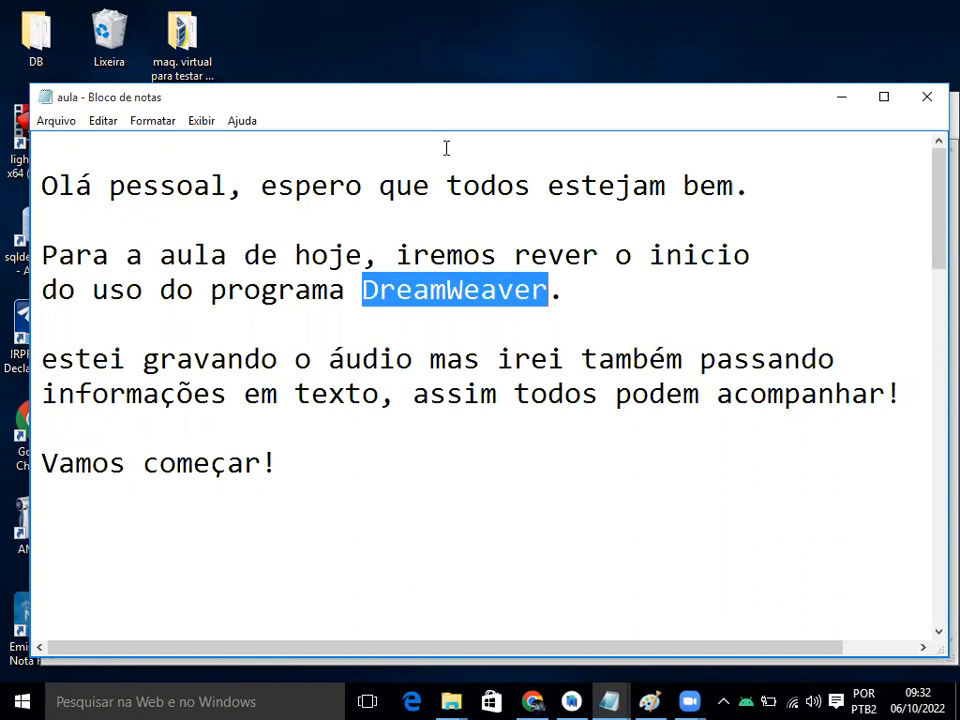
Step: Examine the rest of the introduction, down to the empty area below "Vamos começar!"
key(Down)
key(Down)
key(Down)
key(Down)
key(Down)
key(Down)
key(Down)
key(Down)
key(Down)
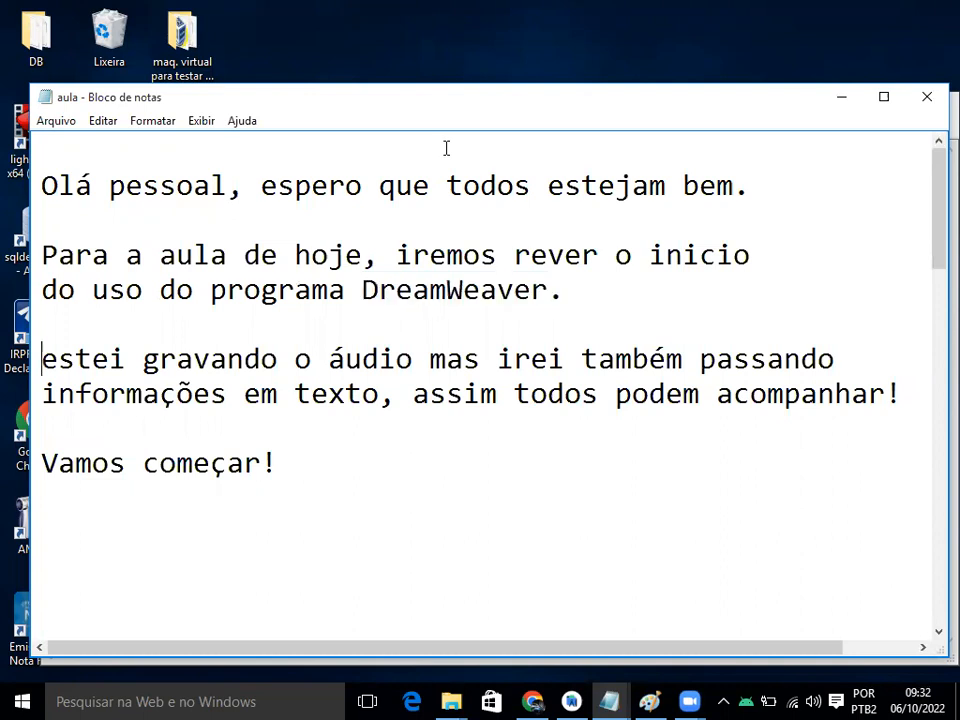
key(Down)
key(Down)
key(Down)
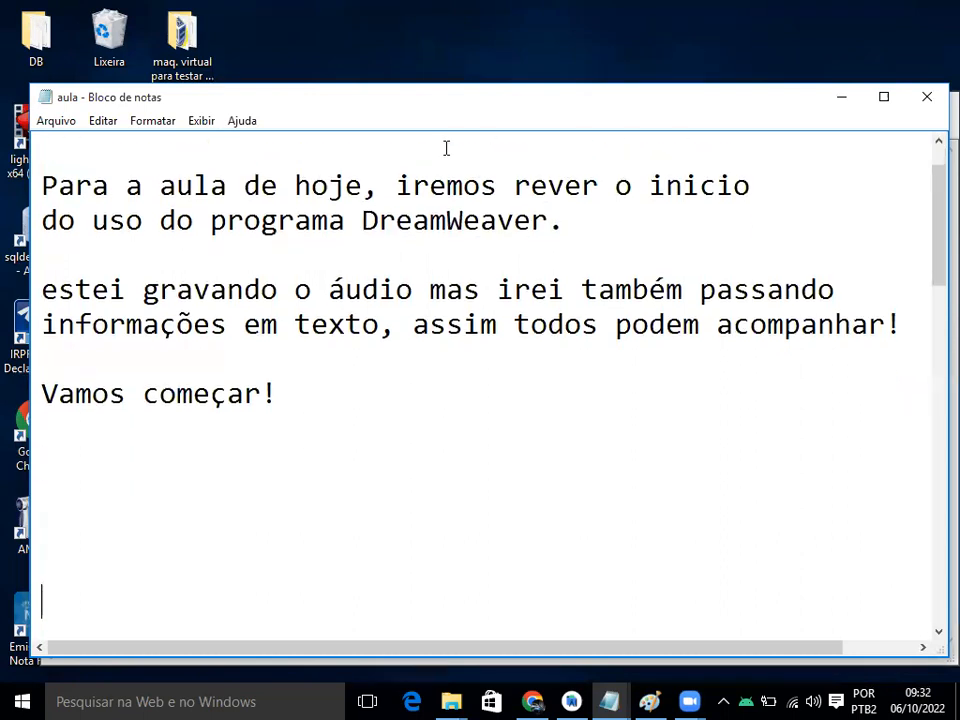
Step: Insert extra blank lines below "Vamos começar!" to separate the introduction from the following section
key(Up)
key(Up)
key(Up)
key(Up)
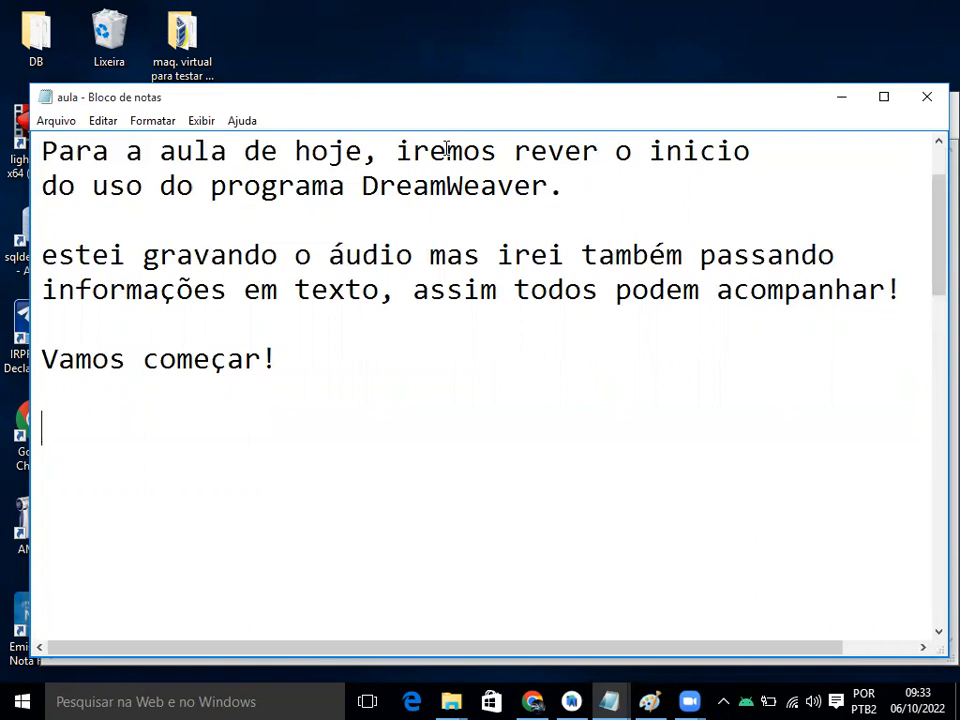
key(Return)
key(Return)
key(Return)
key(Return)
key(Return)
key(Return)
Step: Examine the "Sobre o Programama!" section and its description of what DreamWeaver does
key(Down)
key(Down)
key(Down)
key(Down)
key(Down)
key(Down)
key(Down)
key(Down)
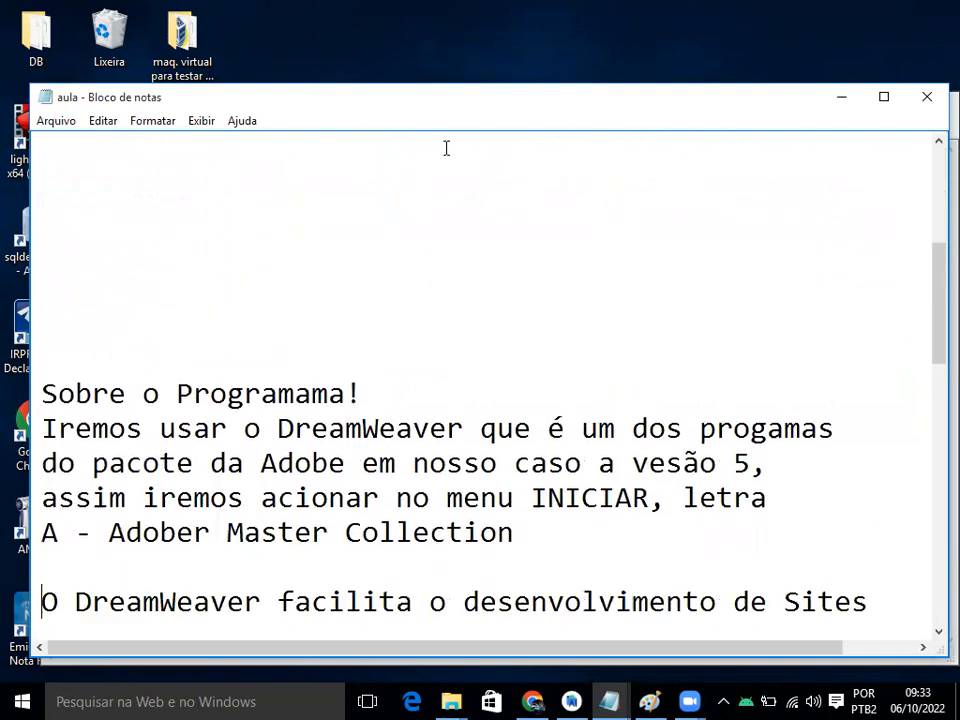
key(Down)
key(Down)
key(Down)
key(Down)
key(Down)
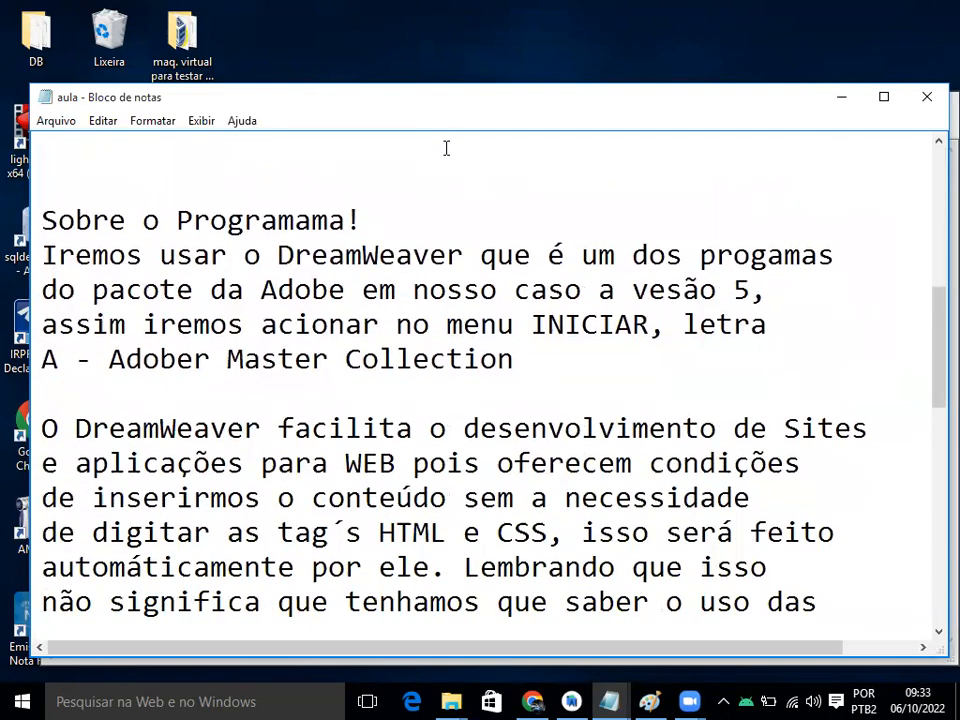
key(Down)
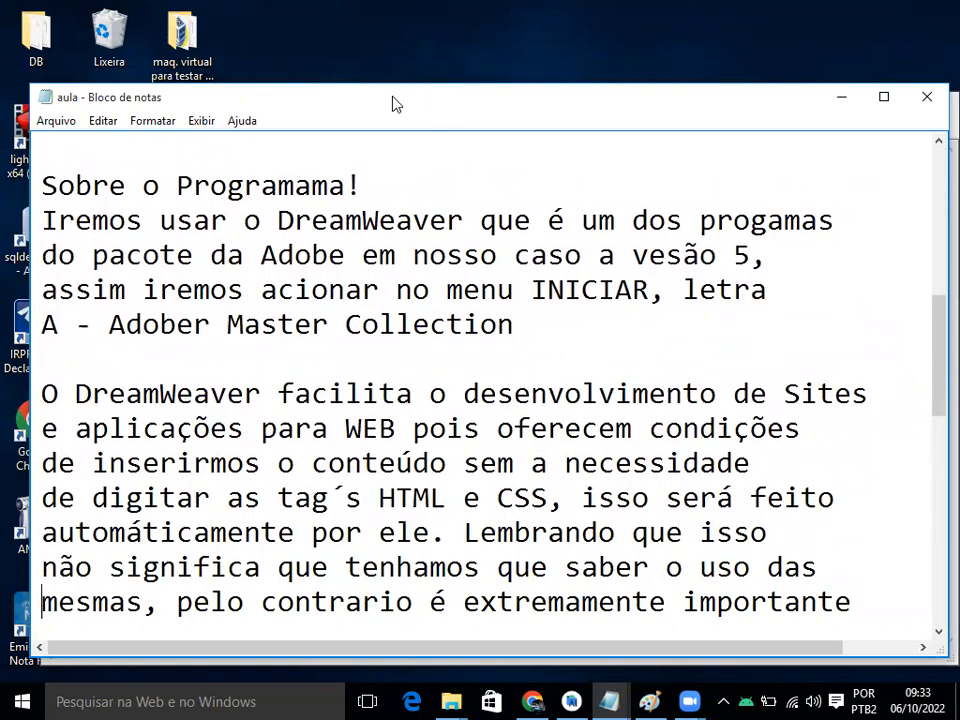
Step: Move the notes window higher and enlarge it to show the full DreamWeaver description
drag(395, 104, 392, 59)
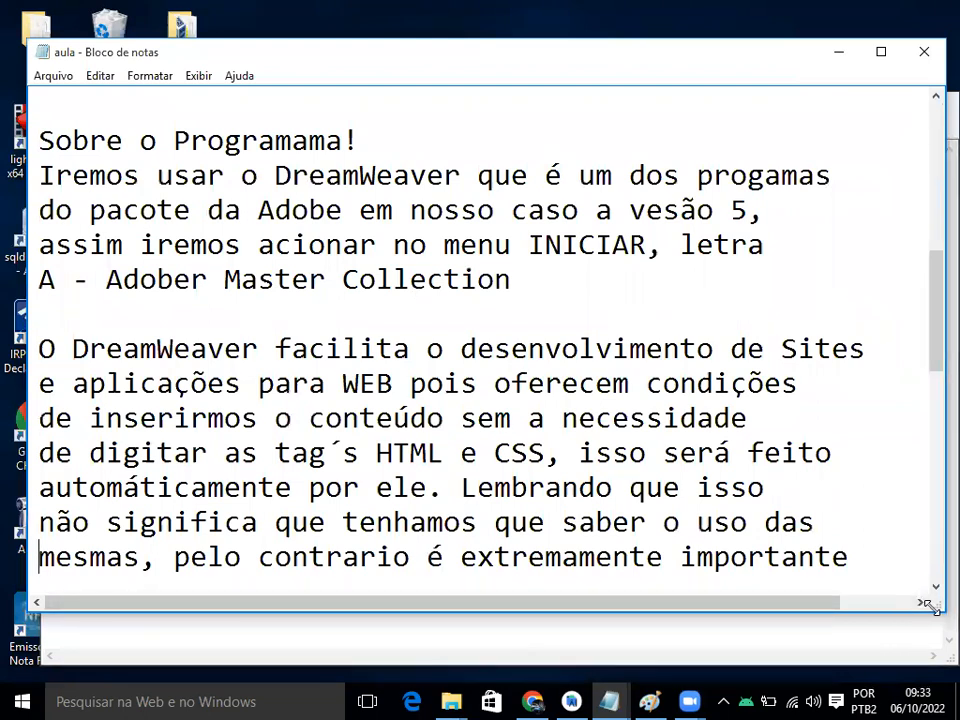
drag(930, 607, 950, 651)
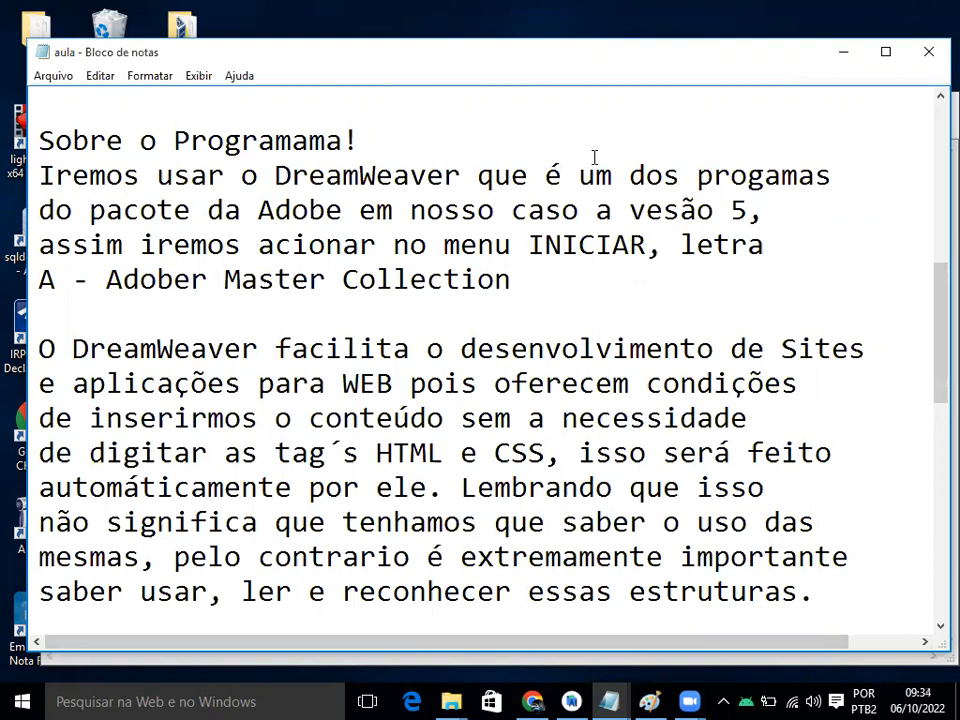
click(475, 65)
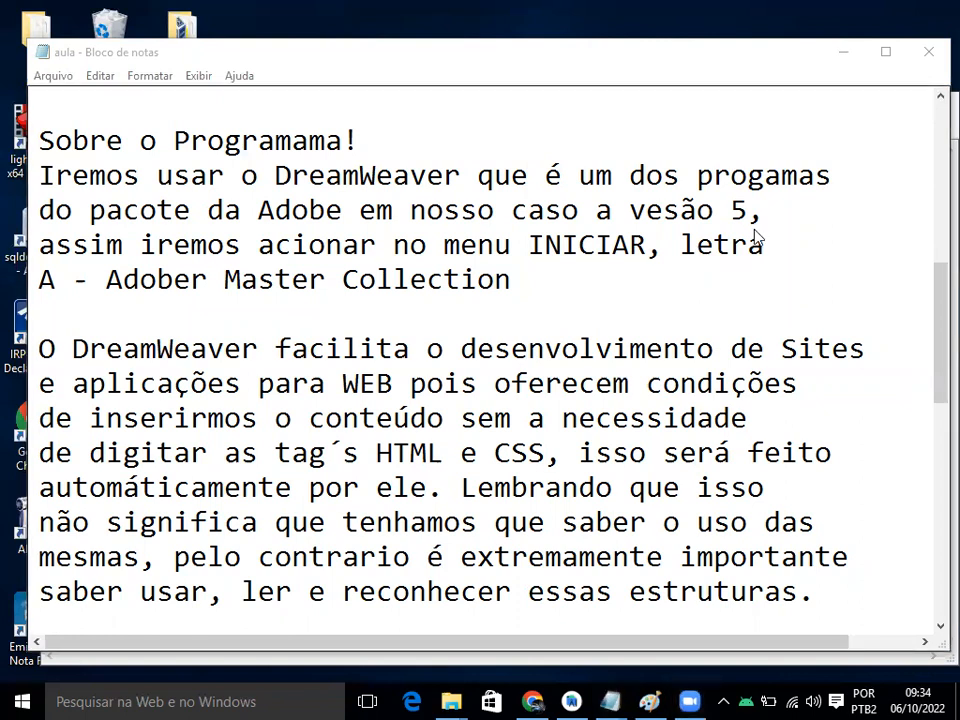
click(690, 311)
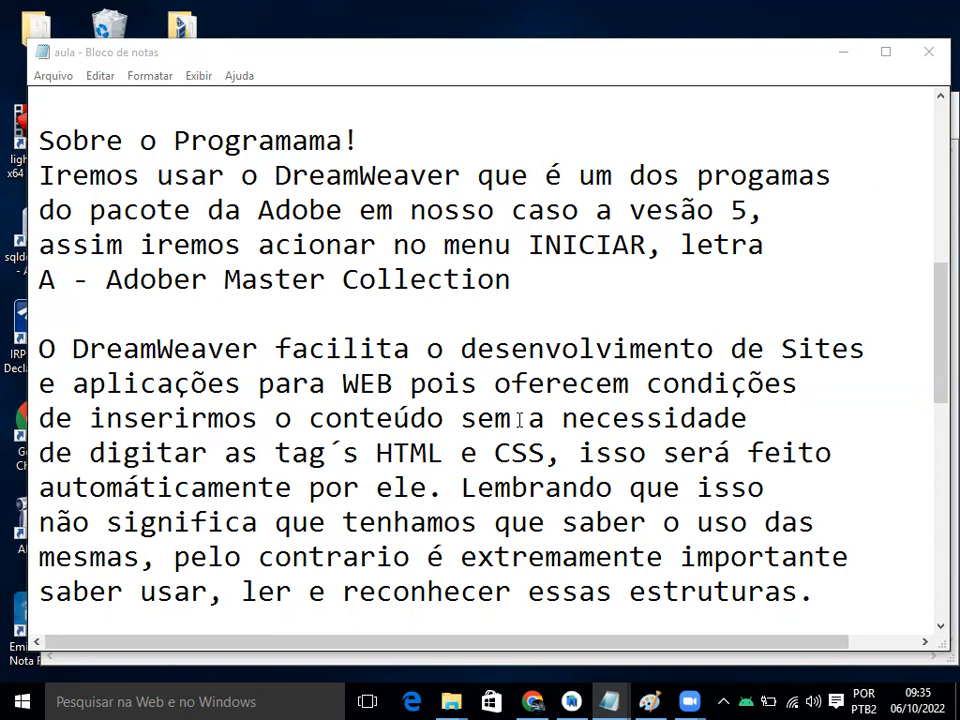
Step: Add blank lines after the paragraph ending in "essas estruturas." and write the paragraph example "<p> Bom Dia!</p>"
click(512, 556)
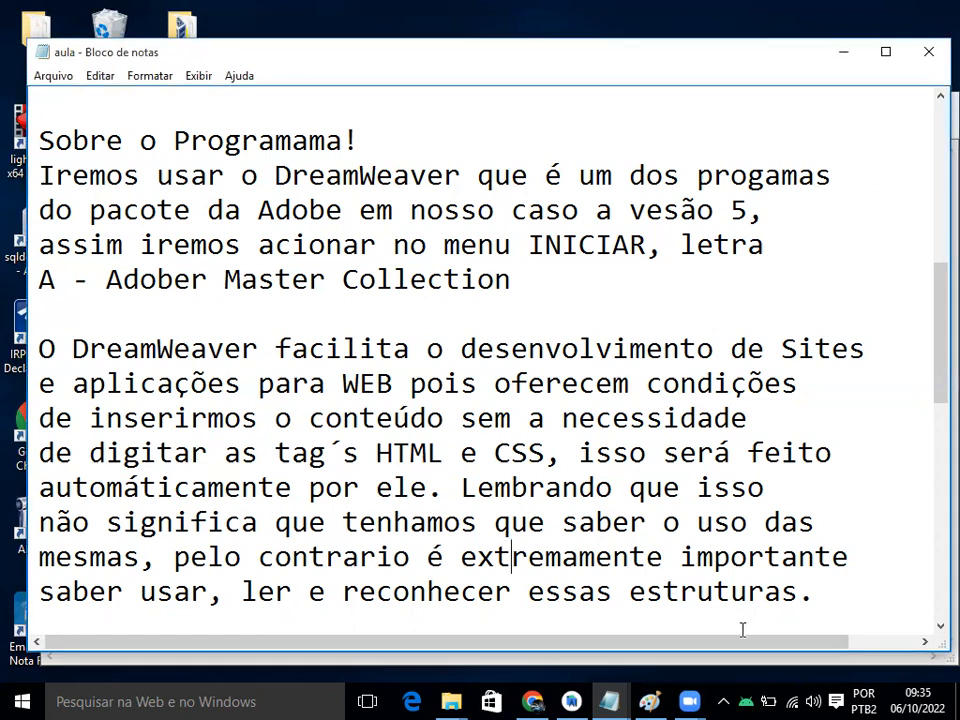
click(812, 591)
key(Return)
key(Return)
key(Return)
key(BackSpace)
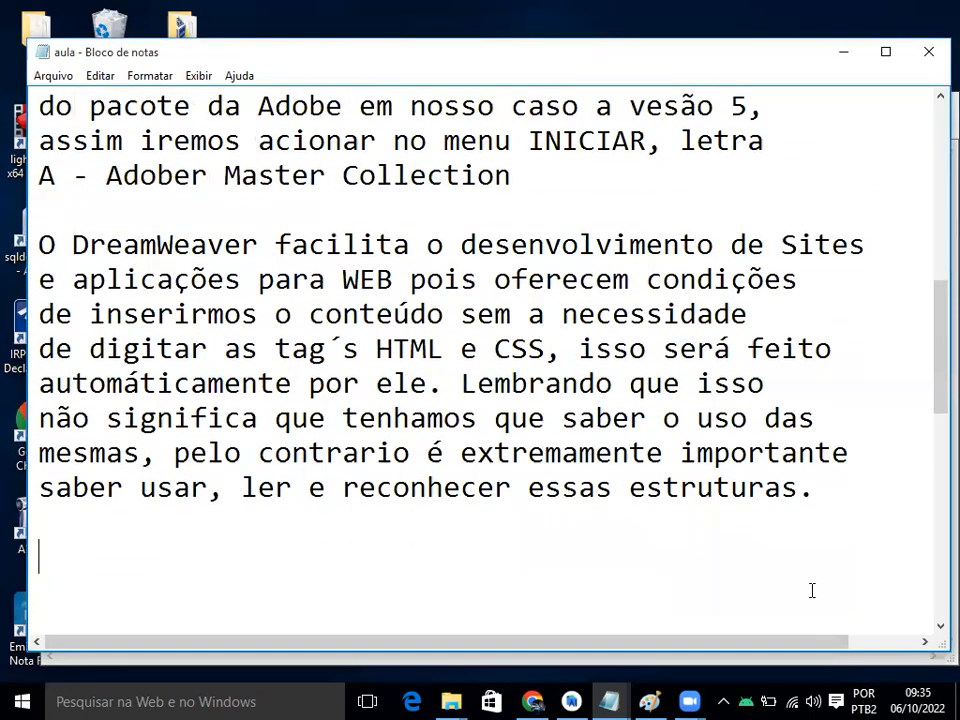
key(Down)
key(Down)
key(Up)
key(Down)
key(Up)
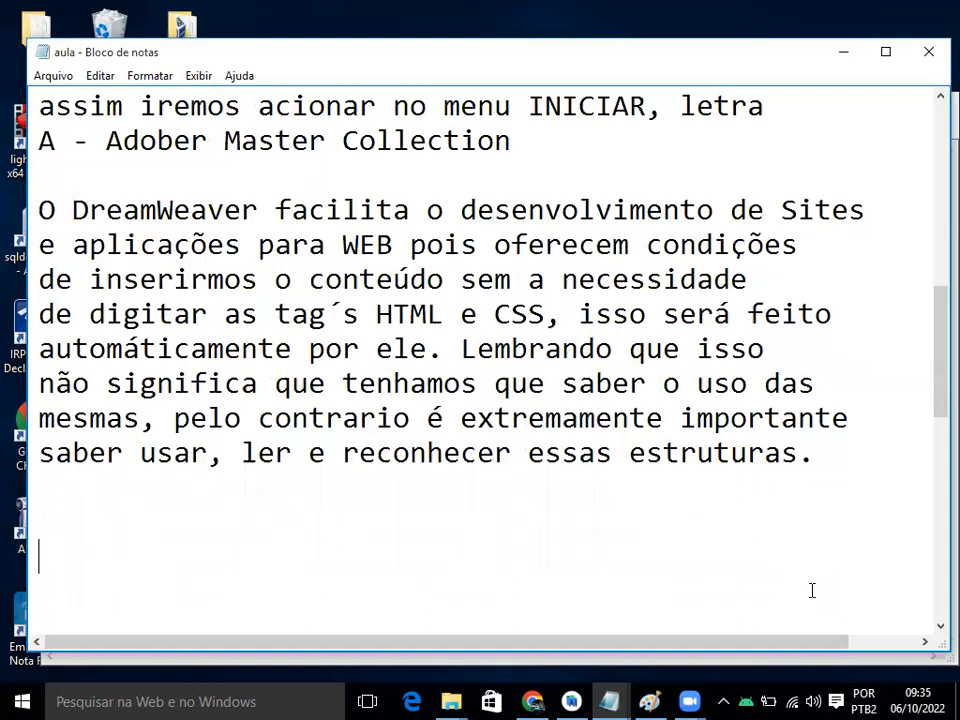
text(<p> Bom Dia!</p>)
key(Return)
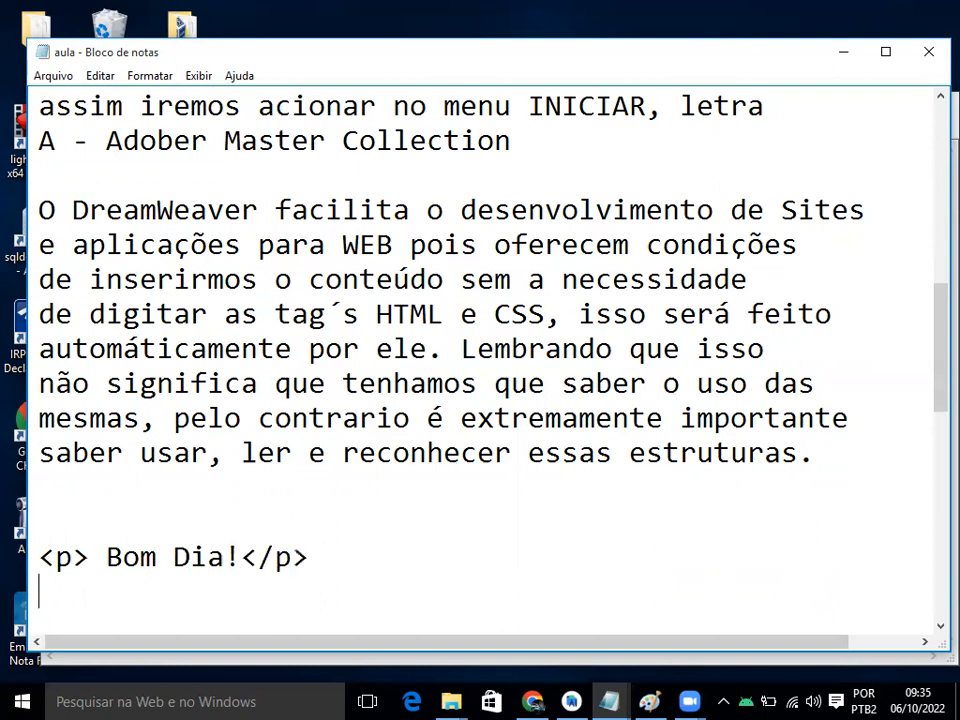
Step: Add the heading example "<h1>Bom Dia!</h1>" below the paragraph example, separated by a blank line
key(Return)
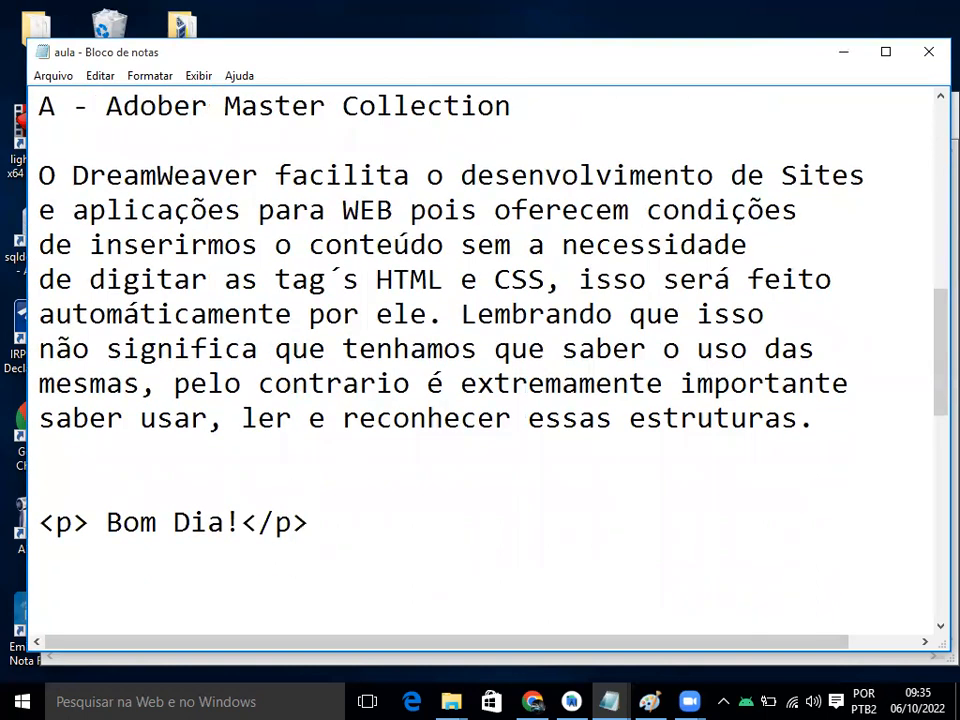
text(<h1>Bom Dia!)
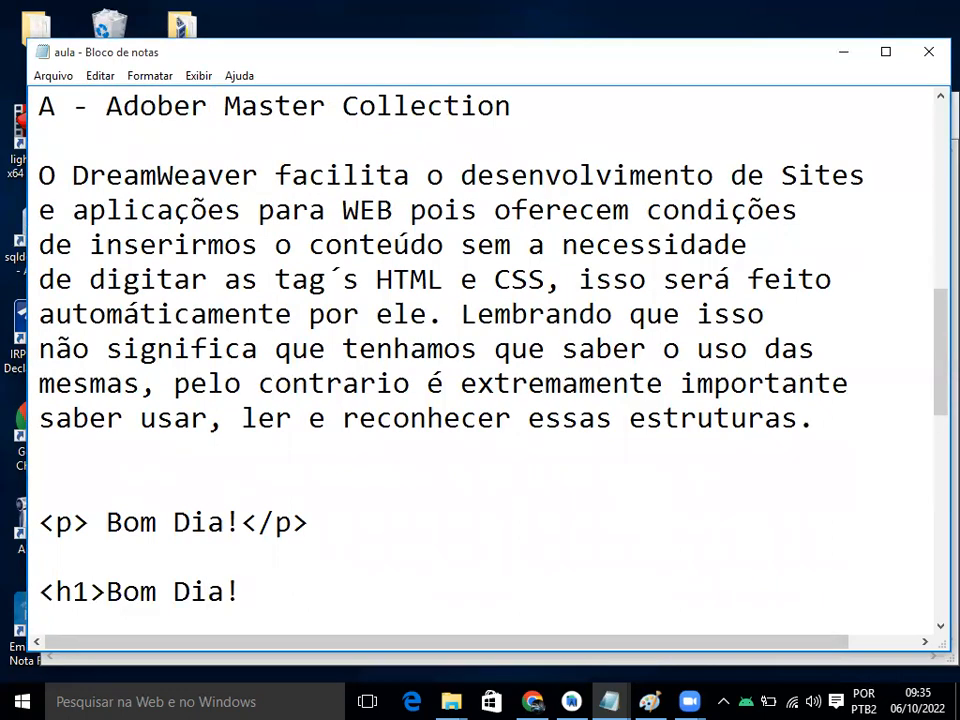
text(<h)
key(BackSpace)
text(/h1>)
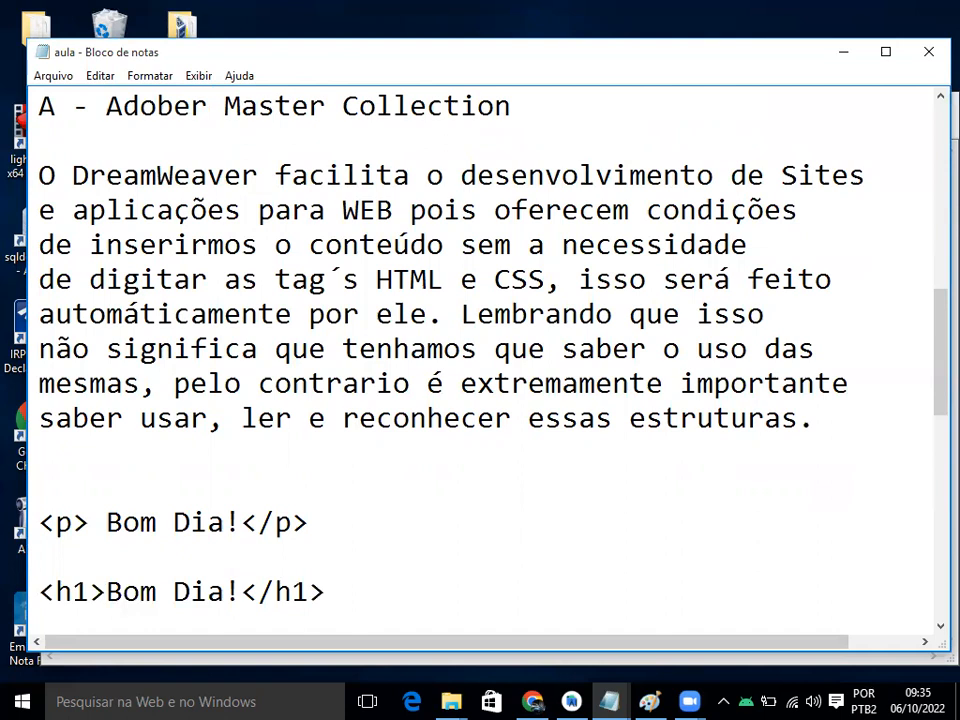
Step: Highlight the opening h1 tag and the opening p tag in turn to compare the two examples
key(Up)
key(Up)
key(Down)
key(Down)
key(shift+Right)
key(shift+Right)
key(shift+Right)
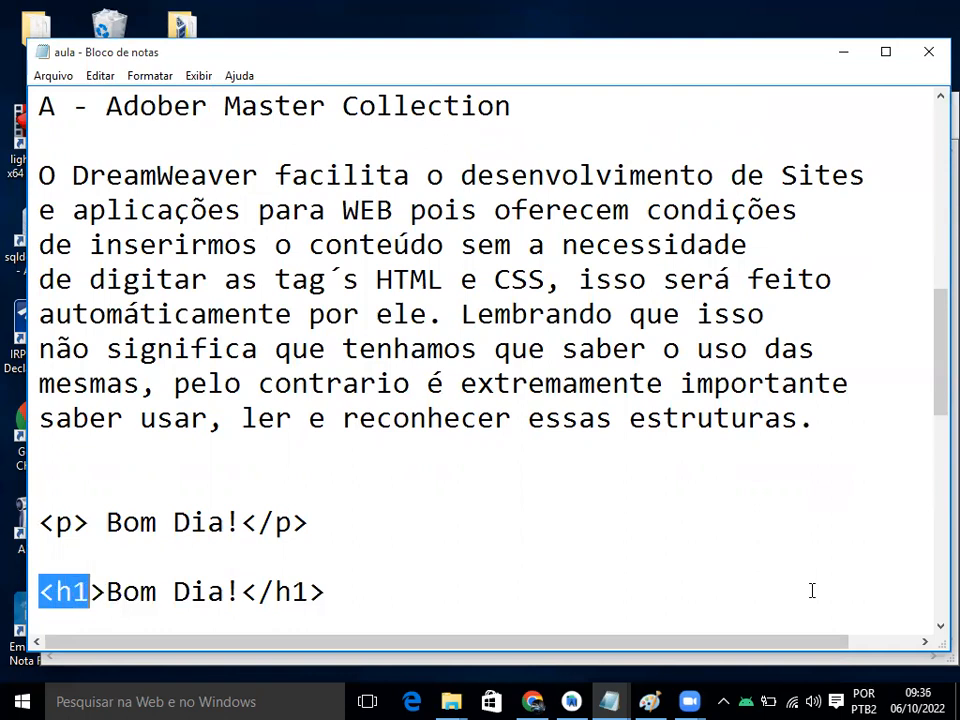
key(shift+Right)
key(Left)
key(Left)
key(Left)
key(Left)
key(Up)
key(Up)
key(shift+Right)
key(shift+Right)
key(Down)
key(Down)
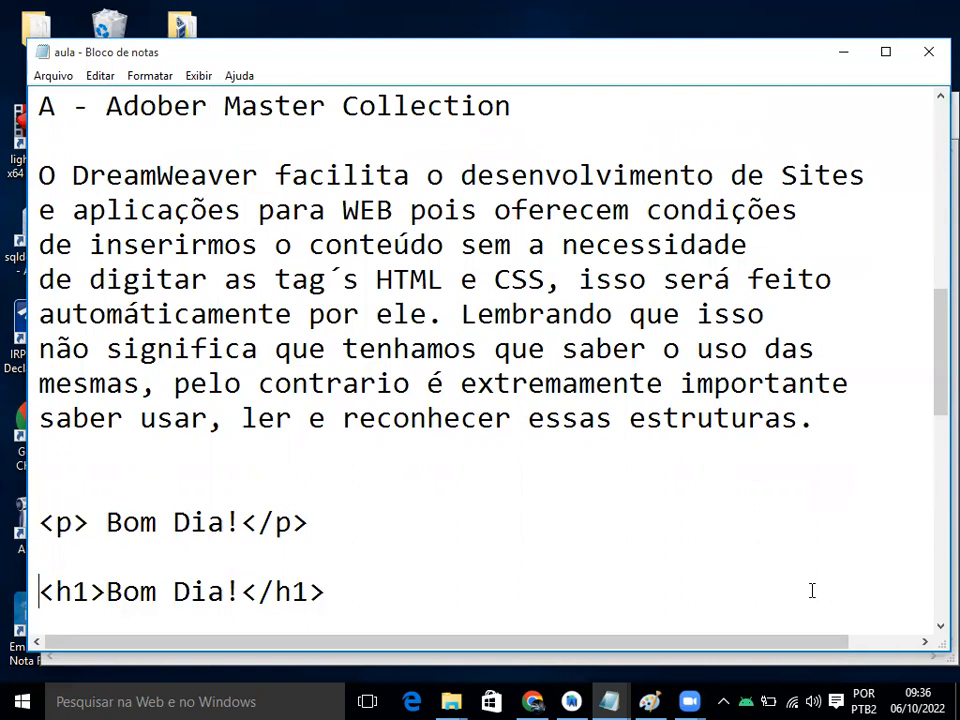
Step: Highlight the words "HTML e CSS" in the paragraph describing what DreamWeaver does
key(shift+Right)
key(shift+Right)
key(shift+Right)
key(Right)
key(Right)
key(Right)
key(Right)
key(Right)
key(Right)
key(Right)
key(Right)
key(Right)
key(Right)
key(Right)
key(Right)
key(Right)
key(Right)
key(Up)
key(Up)
key(Up)
key(Up)
key(Up)
key(Up)
key(Up)
key(Up)
key(Up)
key(Right)
key(Right)
key(Right)
key(Right)
key(Right)
key(Right)
key(Right)
key(Right)
key(Right)
key(Right)
key(Right)
key(Right)
key(Right)
key(Right)
key(Right)
key(Right)
key(Right)
key(Right)
key(Right)
key(Right)
key(Left)
key(Left)
key(Left)
key(shift+Right)
key(shift+Right)
key(shift+Right)
key(shift+Right)
key(shift+Right)
key(shift+Right)
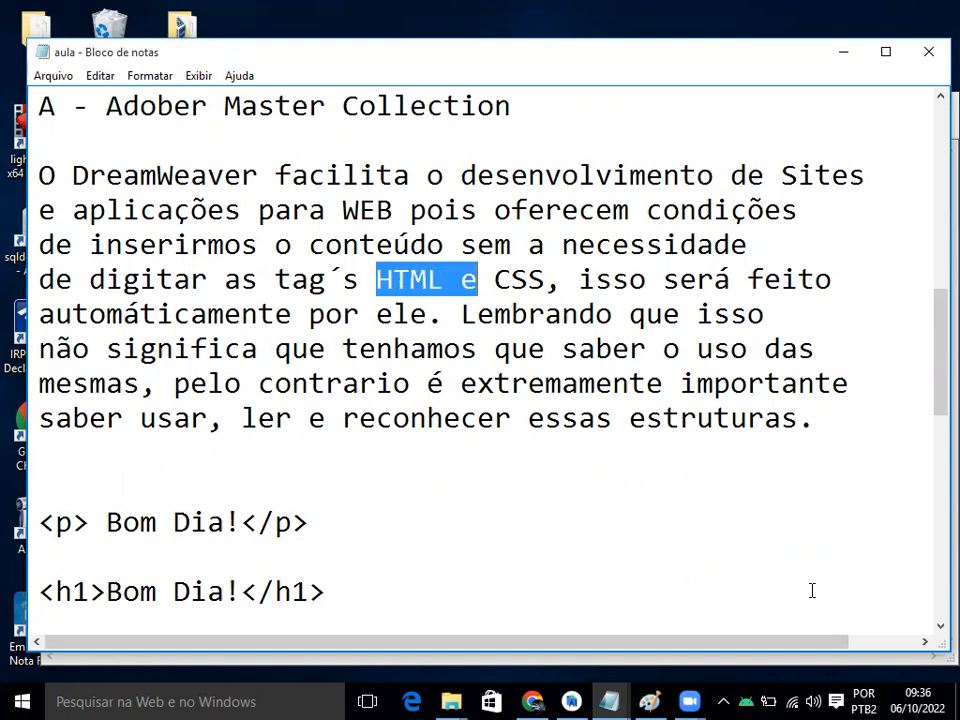
key(shift+Right)
key(shift+Right)
key(shift+Right)
key(shift+Right)
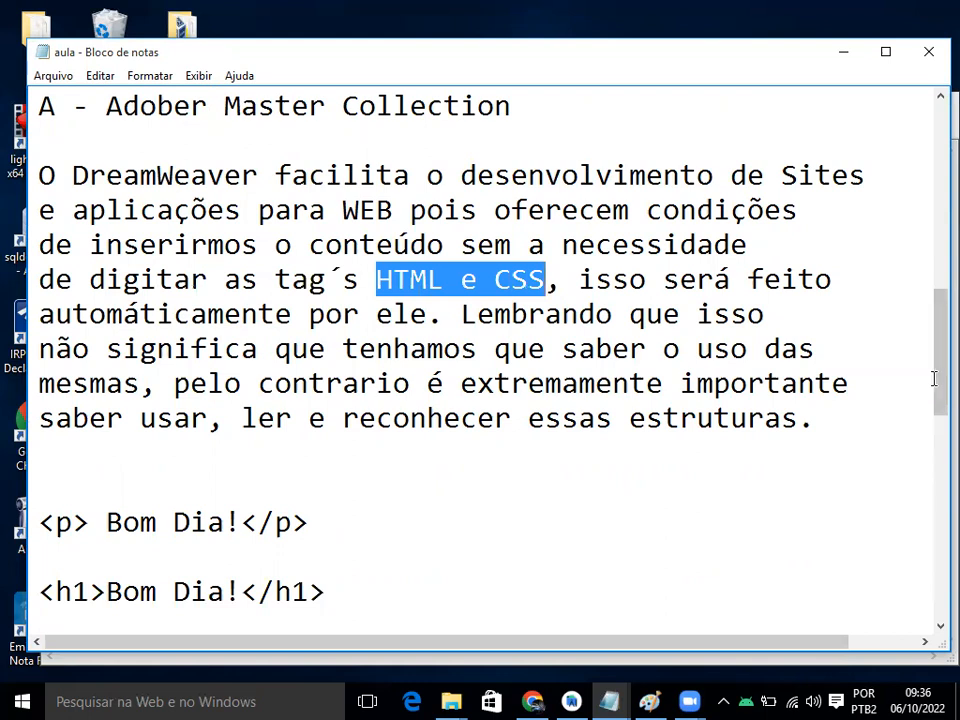
drag(936, 386, 933, 373)
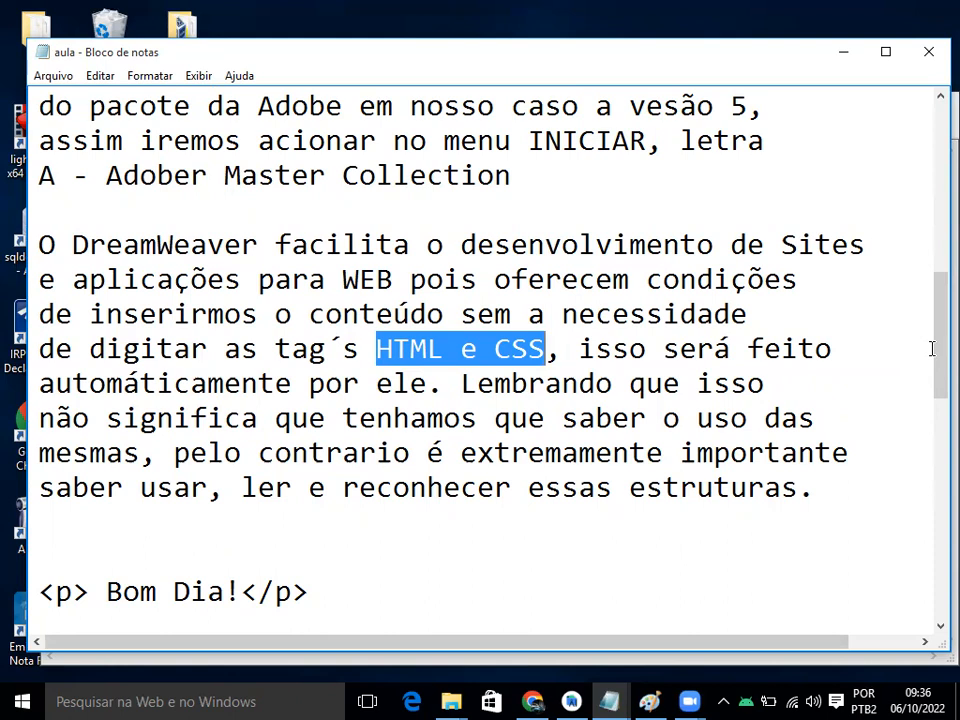
Step: Add blank lines below the "Abrindo o programa" and "Tela do programa" headings to make room for notes
key(Down)
key(Down)
key(Down)
key(Down)
key(Down)
key(Down)
key(Down)
key(Down)
key(Down)
key(Down)
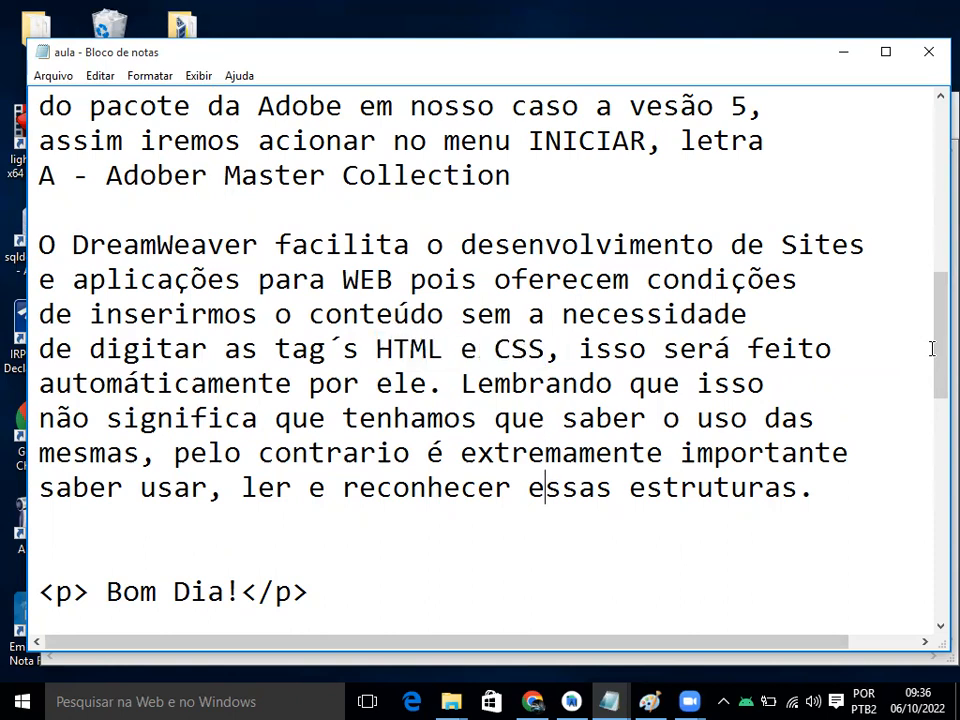
key(Down)
key(Down)
key(Down)
key(Down)
key(Down)
key(Down)
key(Down)
key(Down)
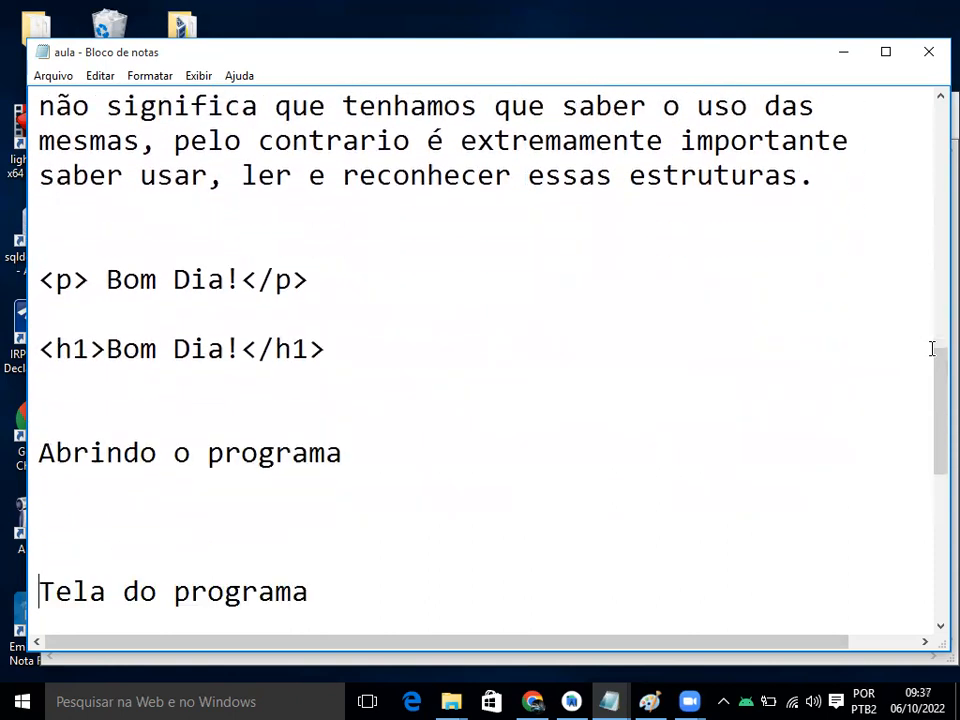
key(Up)
key(Up)
key(Up)
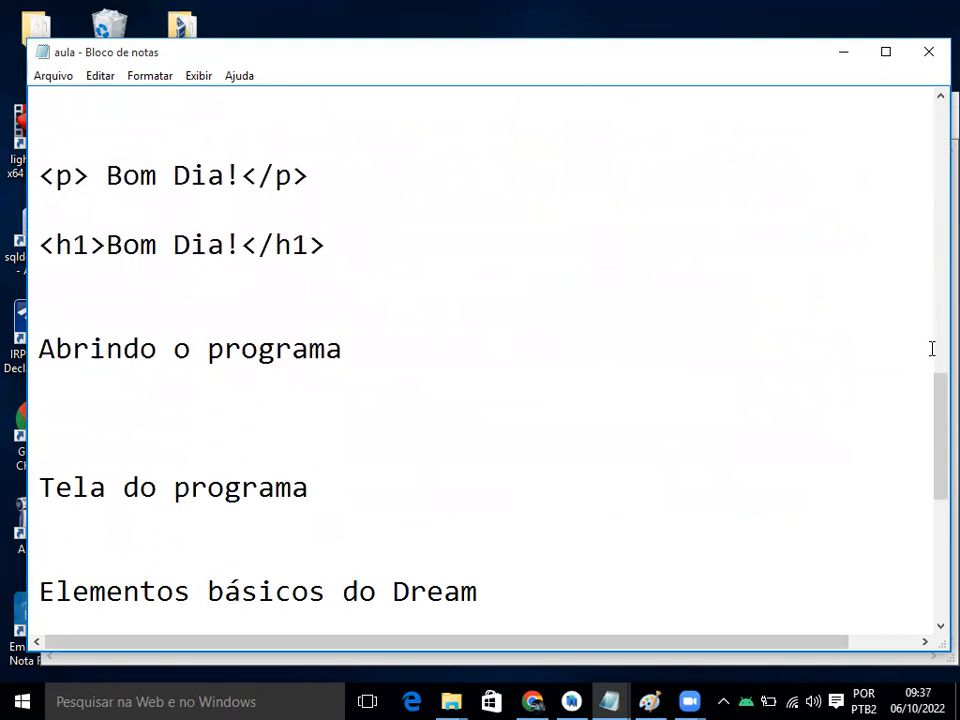
key(Return)
key(Return)
key(Down)
key(Down)
key(Down)
key(Down)
key(Down)
key(Down)
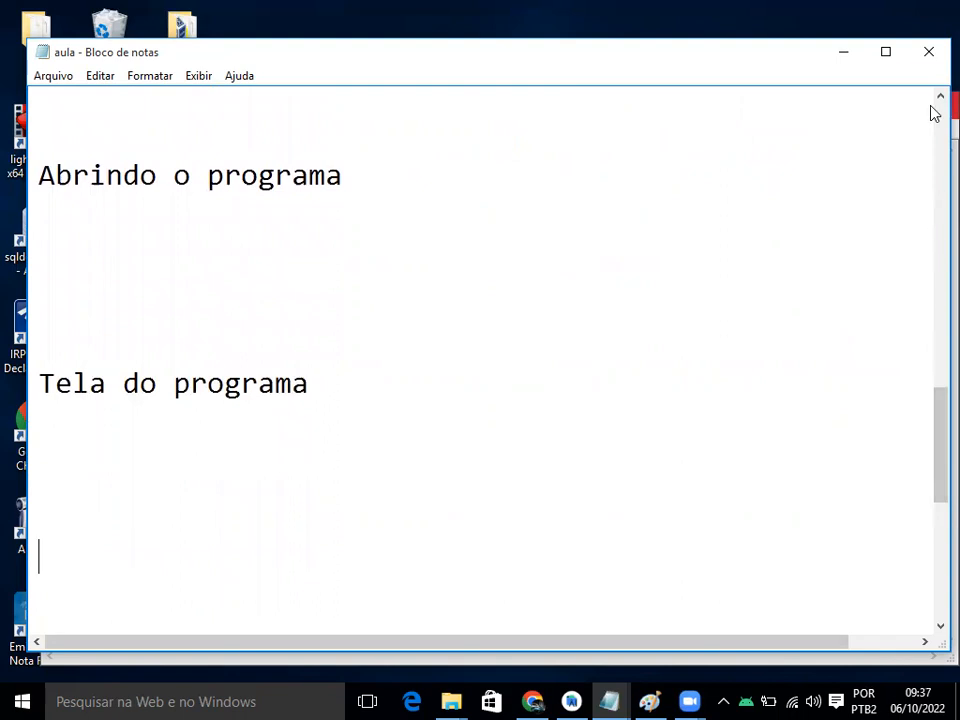
Step: Minimize both notes windows and launch Adobe Dreamweaver CS5 from the Adobe Master Collection folder
click(848, 58)
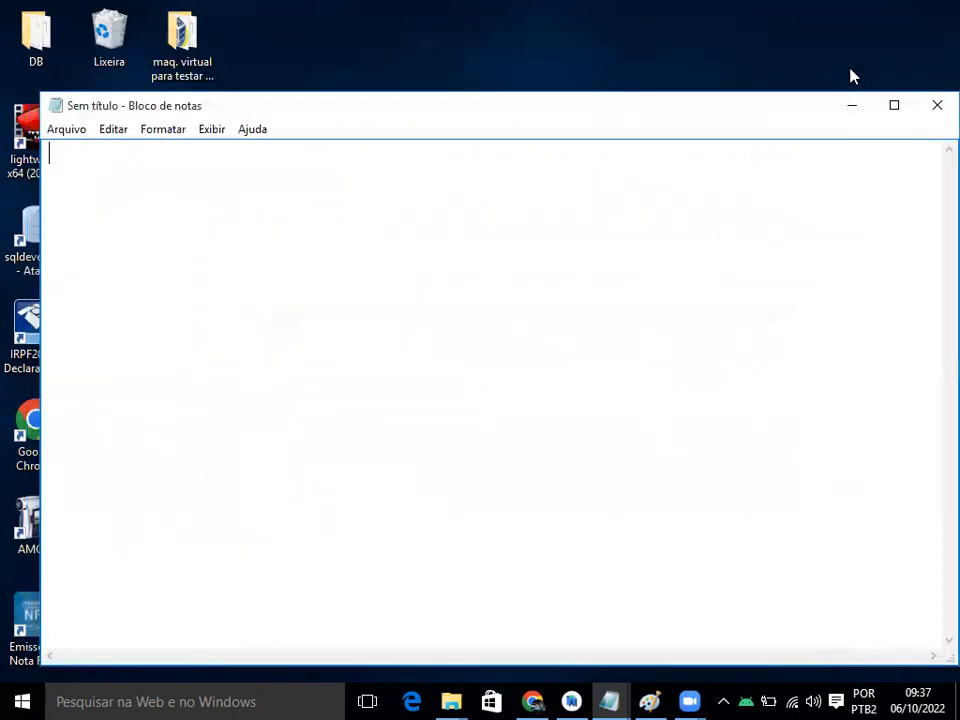
click(853, 105)
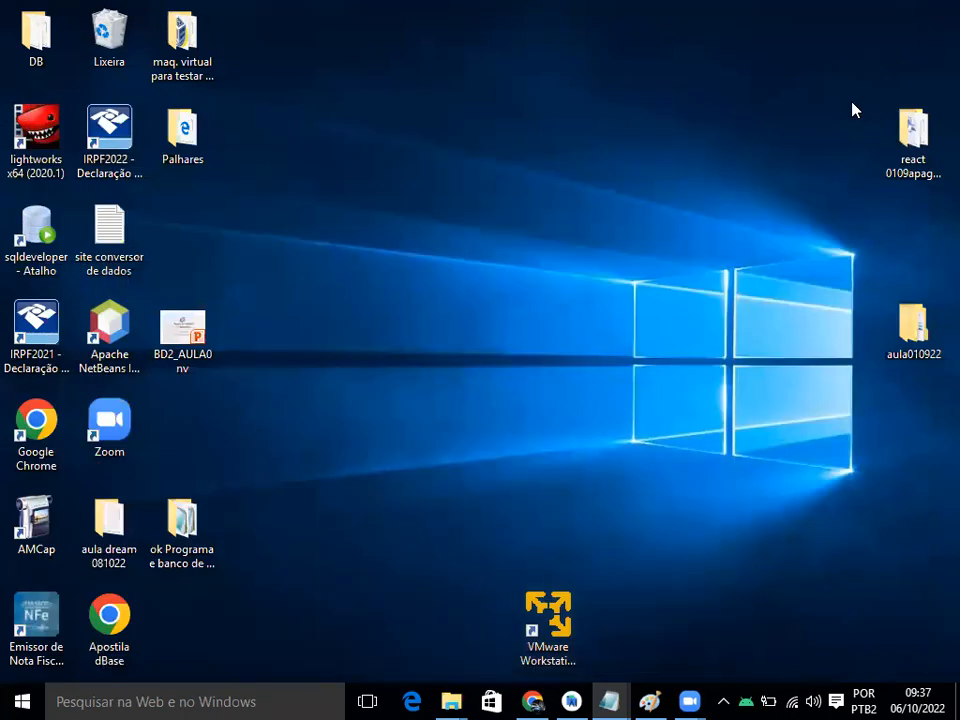
click(12, 698)
click(54, 670)
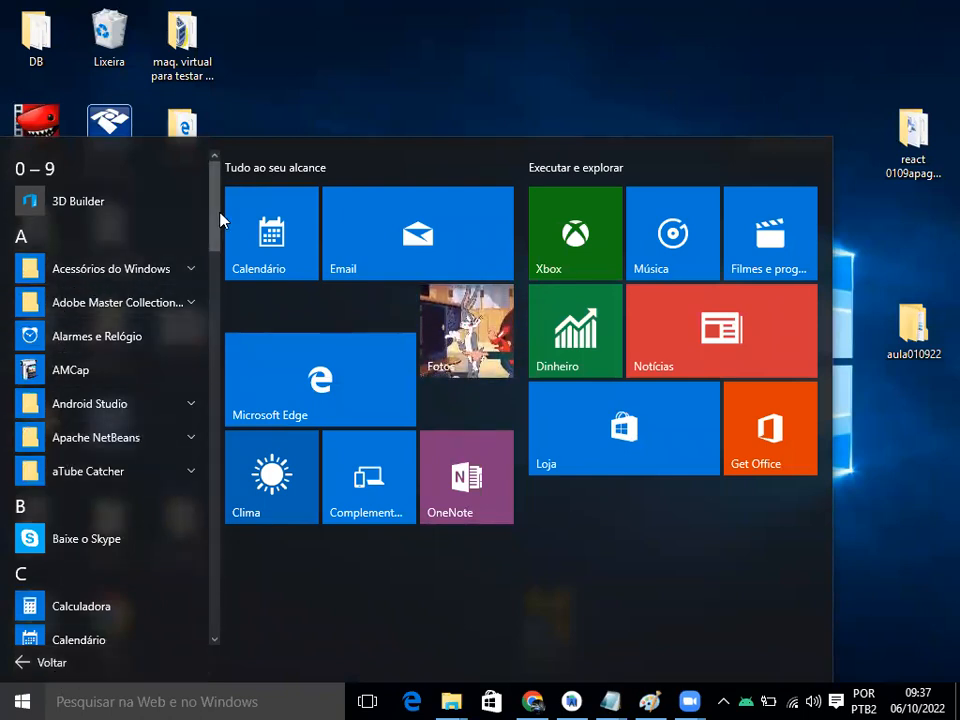
drag(216, 212, 216, 205)
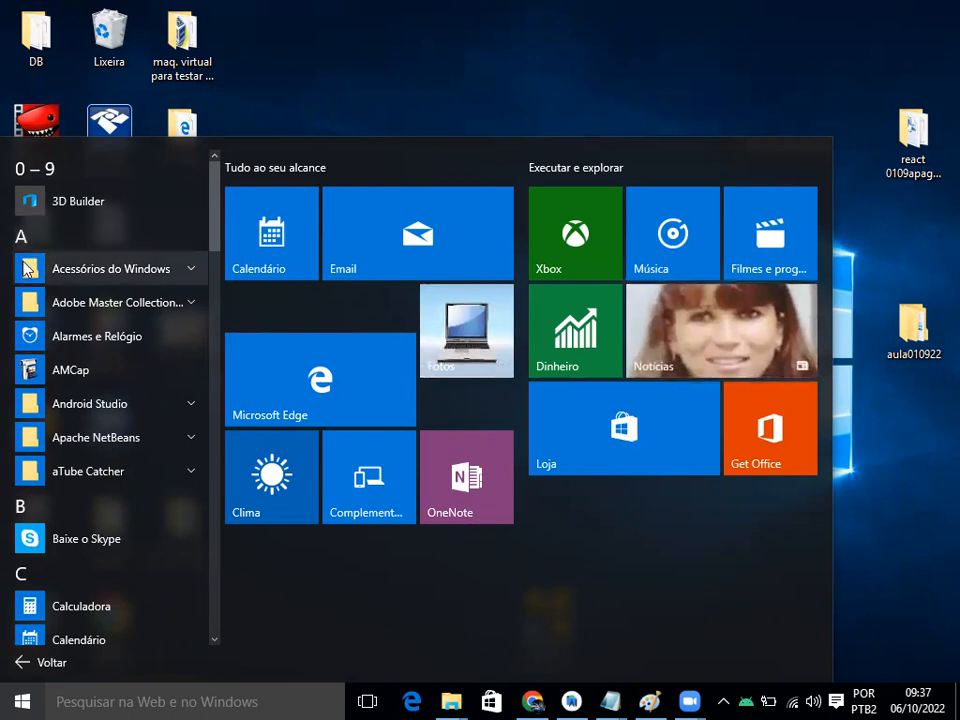
click(78, 308)
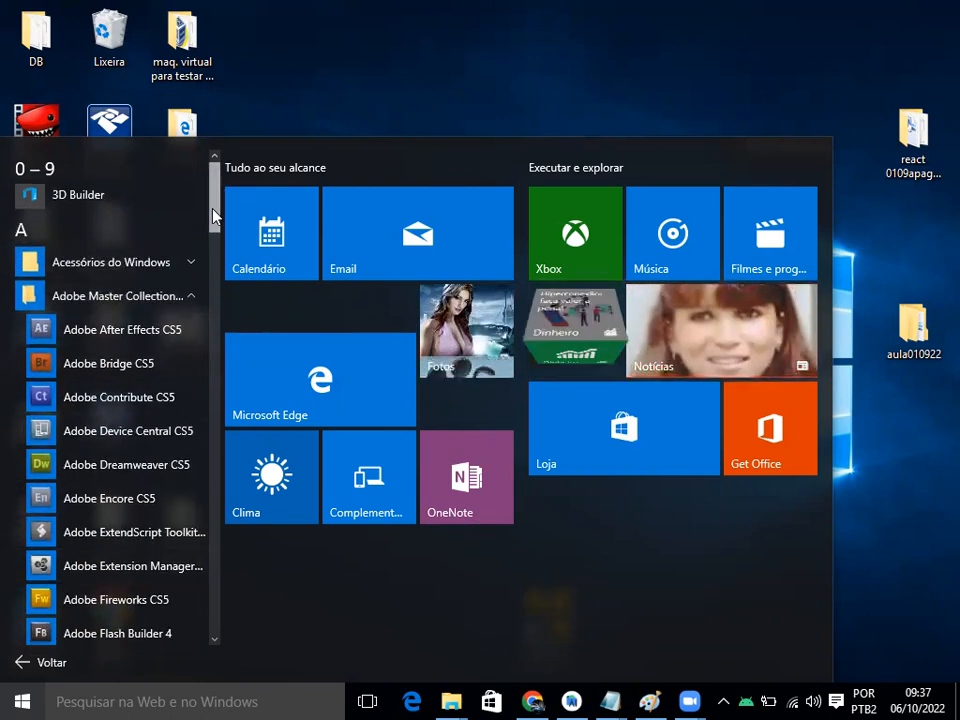
drag(213, 205, 212, 229)
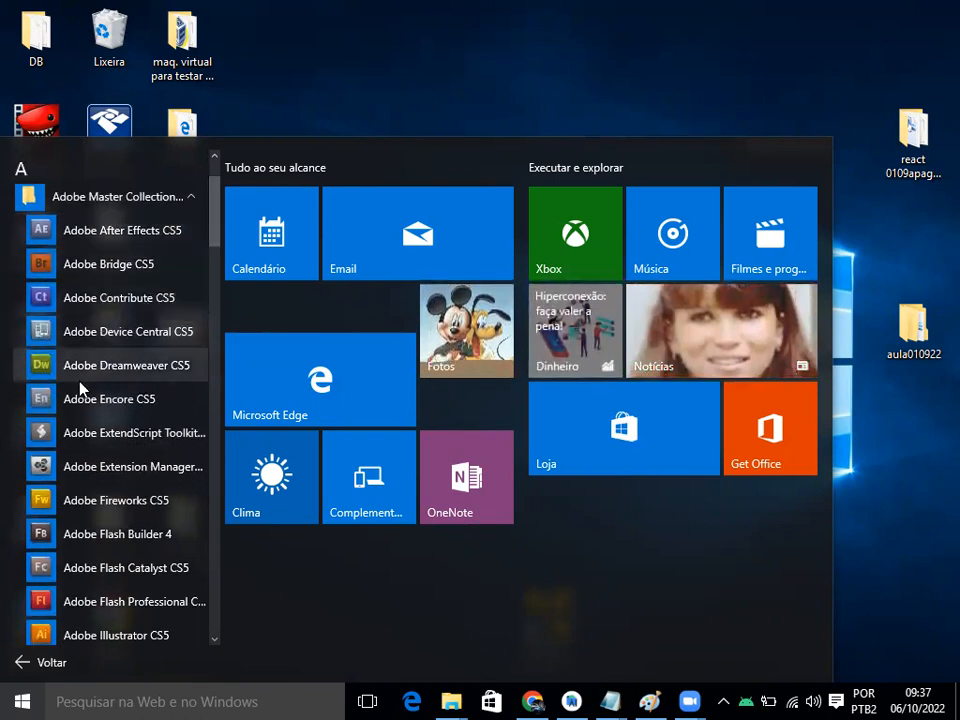
click(160, 366)
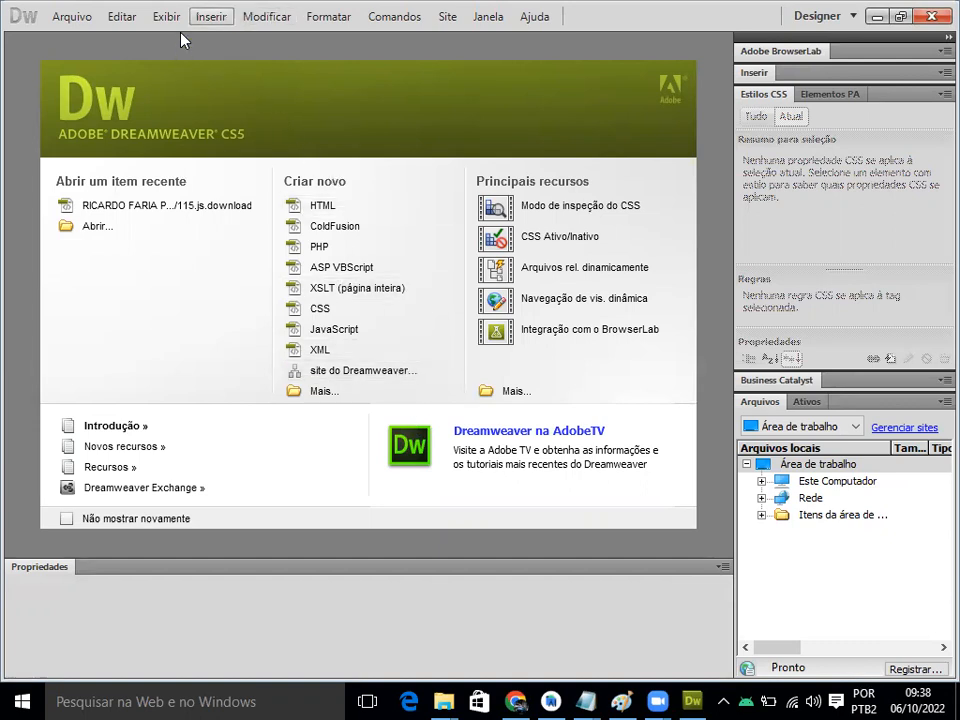
Step: Create a new HTML document from the Dreamweaver welcome screen
key(Right)
key(Right)
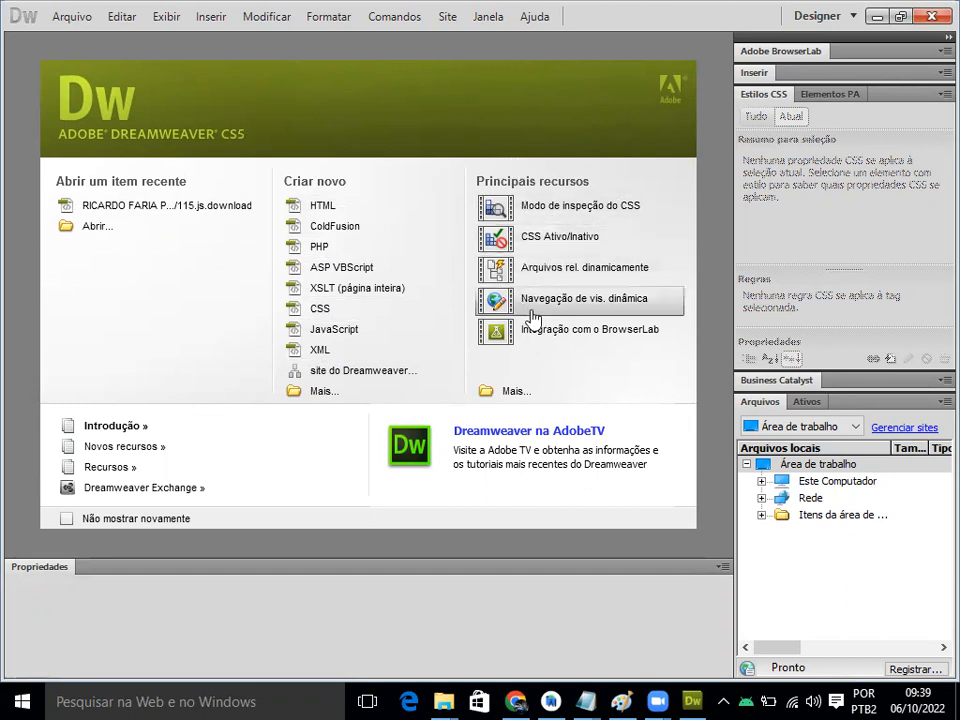
click(321, 210)
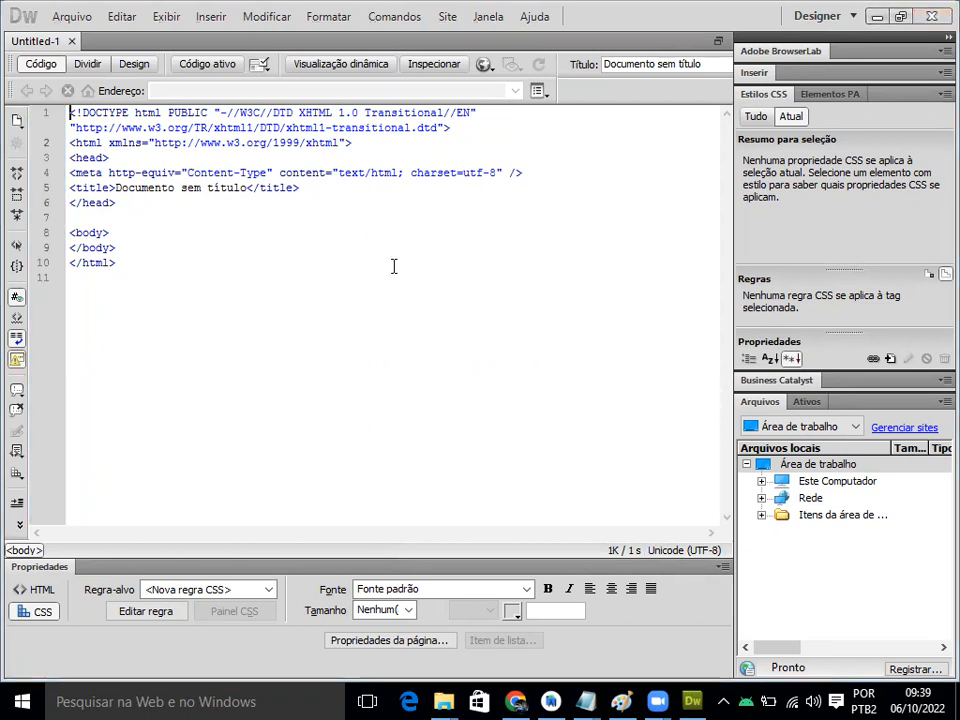
Step: Switch back to the "aula" notes in Notepad and move the window so the Dreamweaver code stays partly visible
mouse_move(591, 701)
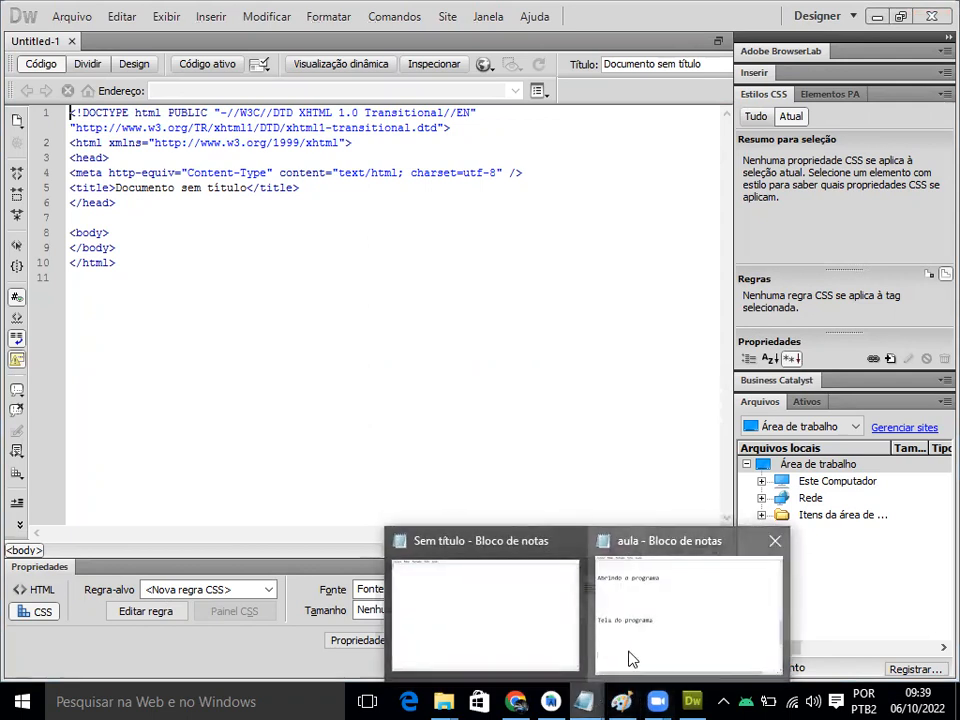
click(632, 659)
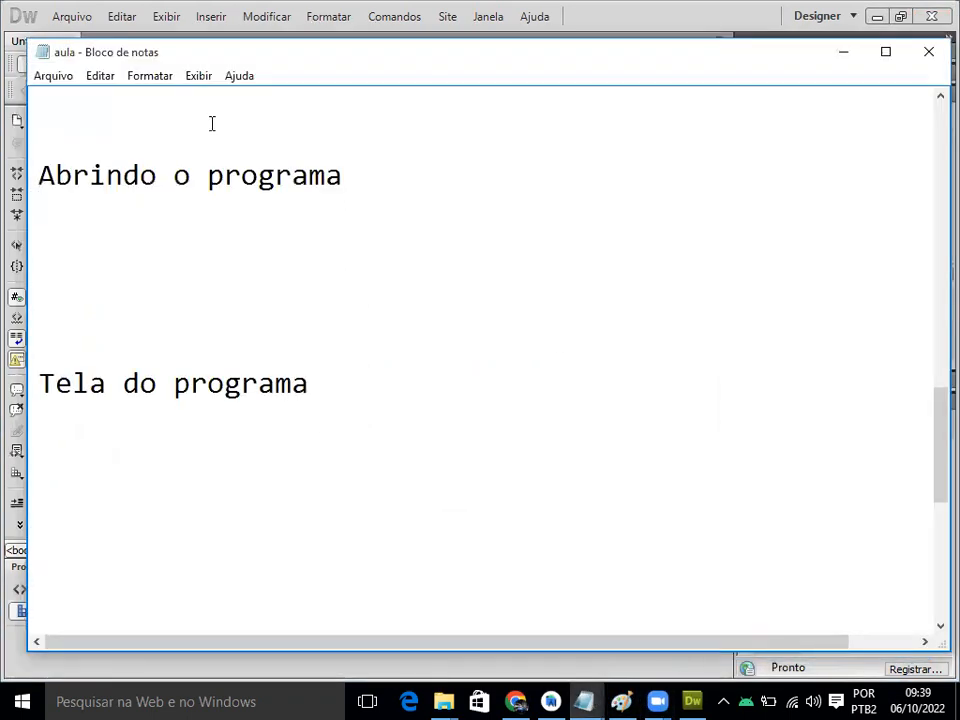
drag(70, 60, 315, 148)
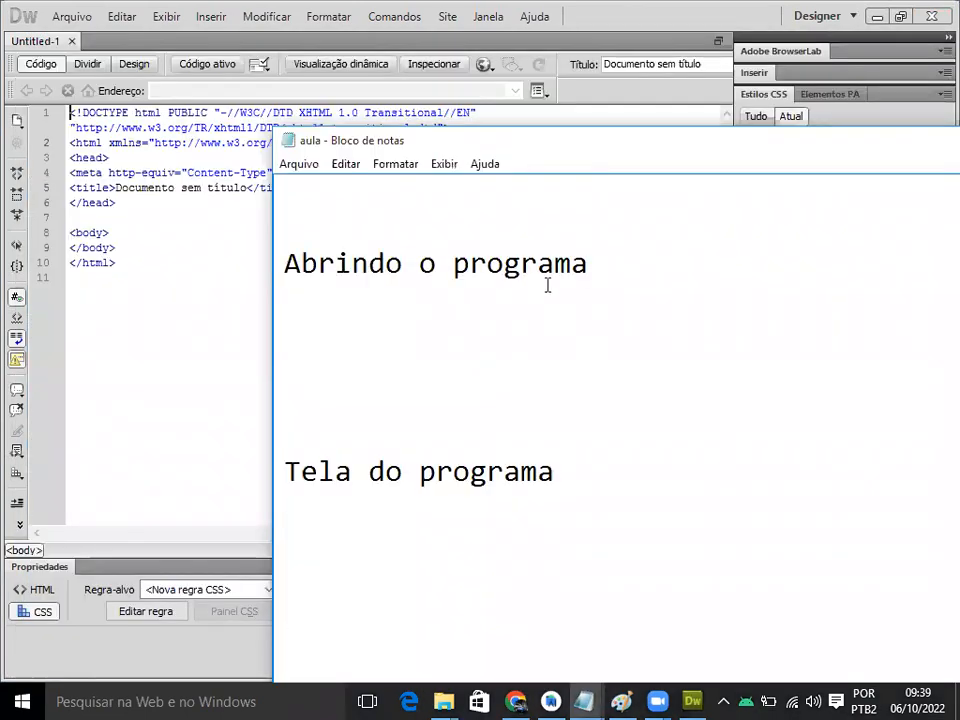
Step: Below the "Abrindo o programa" heading, write "Para abrir o programa" and "clicar no botão iniciar" on two lines
click(605, 264)
key(Return)
key(Return)
text(Para a)
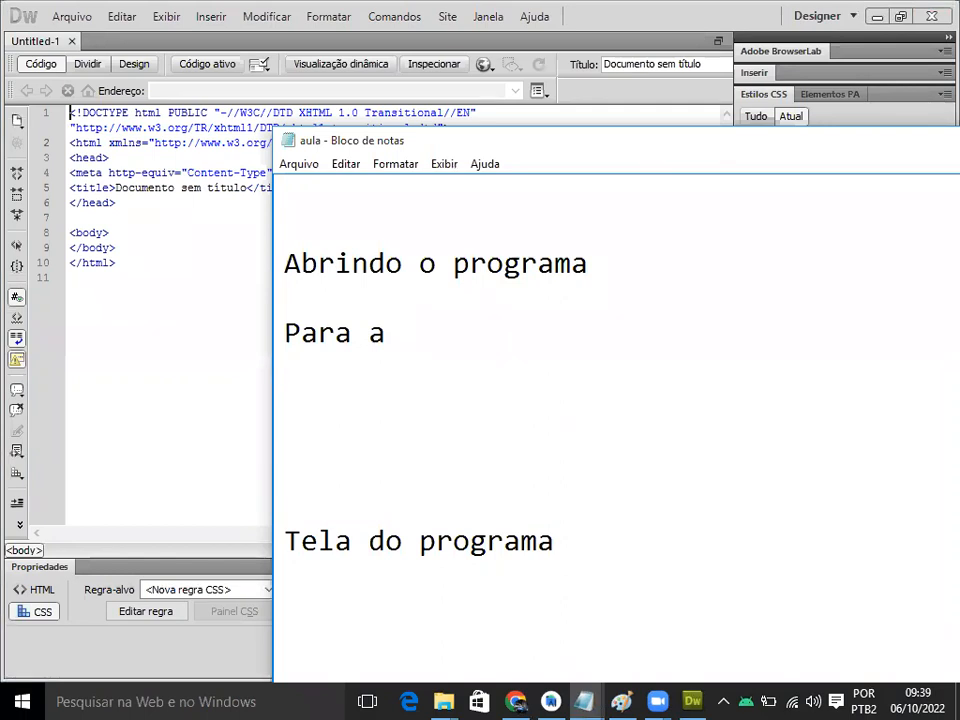
text(brir o pro)
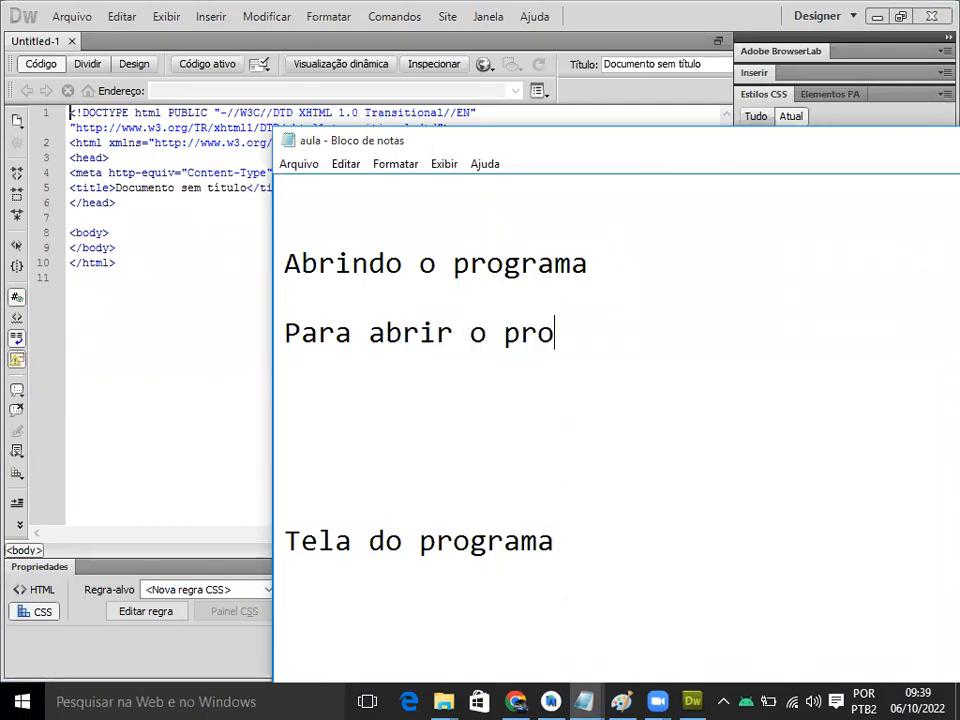
text(grama)
key(Return)
text(clicar no botão inicar)
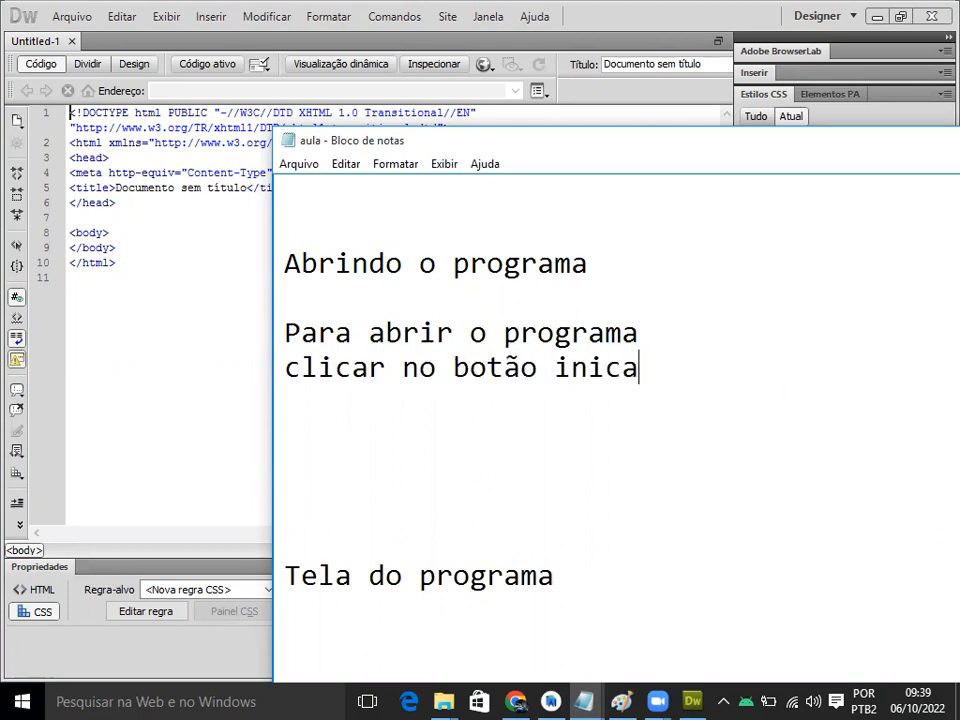
key(BackSpace)
key(BackSpace)
key(BackSpace)
text(iar)
key(BackSpace)
key(BackSpace)
key(BackSpace)
text(ciar)
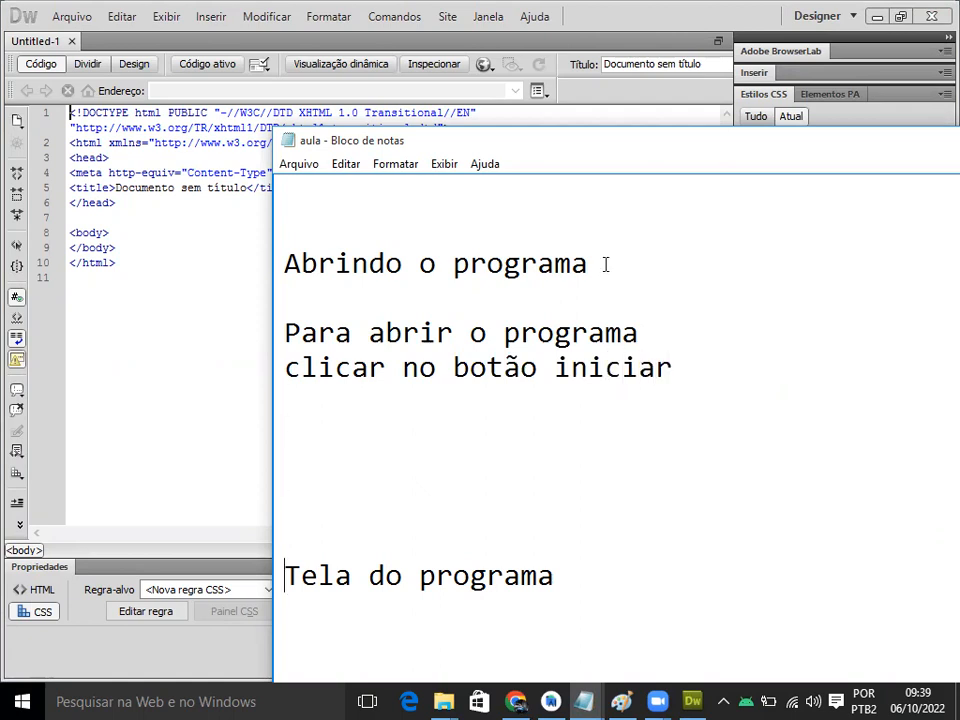
Step: Look through the remaining lesson headings from "Tela do programa" to "Atividade" and return to the space above "Tela do programa"
key(Down)
key(Down)
key(Down)
key(Down)
key(Down)
key(Down)
key(Down)
key(Down)
key(Down)
key(Down)
key(Down)
key(Down)
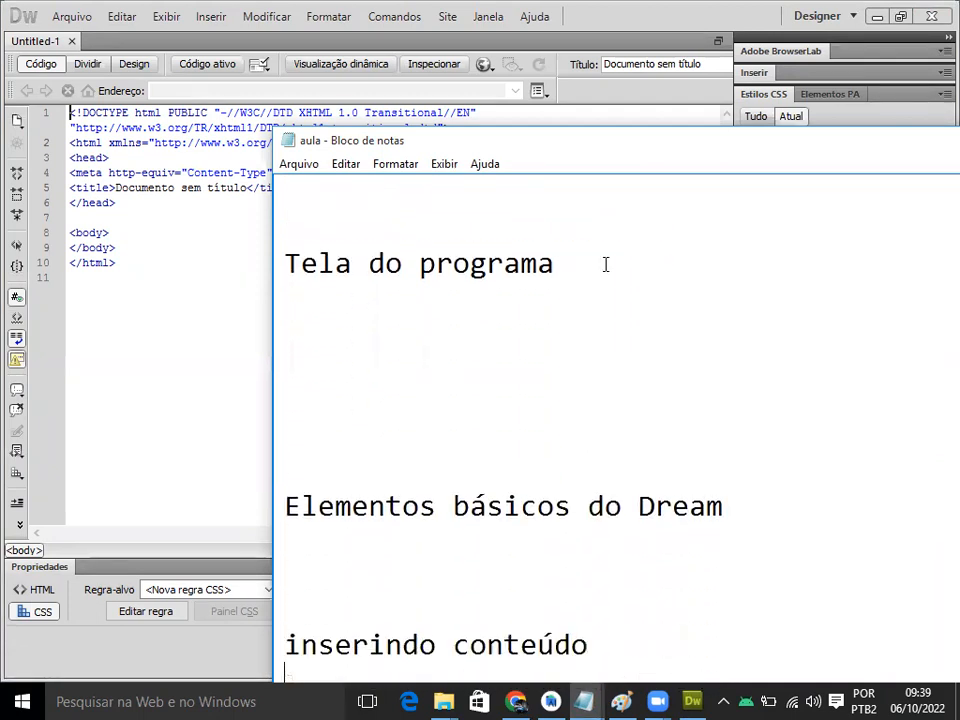
key(Down)
key(Down)
key(Down)
key(Down)
key(Down)
key(Down)
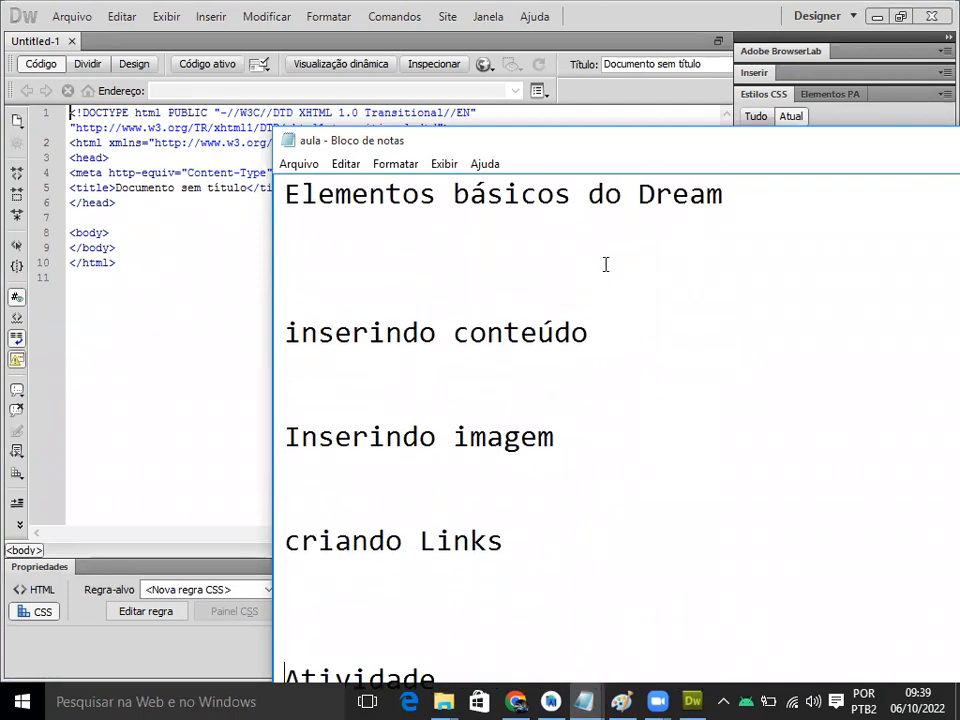
key(Up)
key(Up)
key(Up)
key(Up)
key(Up)
key(Up)
key(Up)
key(Up)
key(Up)
key(Up)
key(Up)
key(Up)
key(Up)
key(Up)
key(Up)
key(Up)
key(Up)
key(Up)
key(Up)
key(Up)
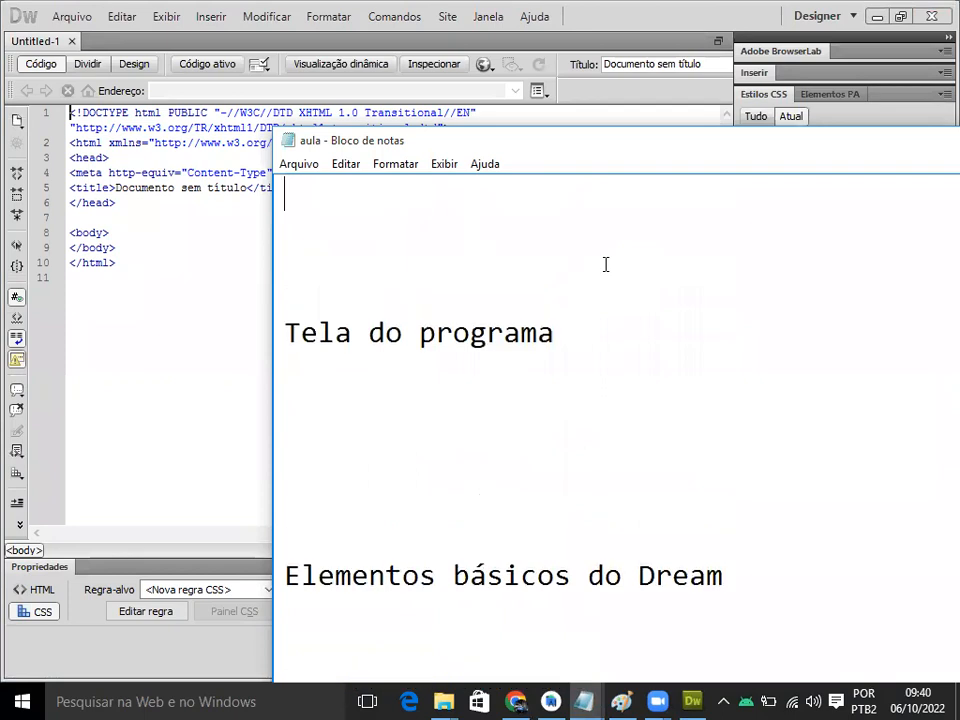
Step: Review the notes from the "Tela do programa" heading back up to the paragraph about what DreamWeaver facilitates
key(Up)
key(Up)
key(Up)
key(Up)
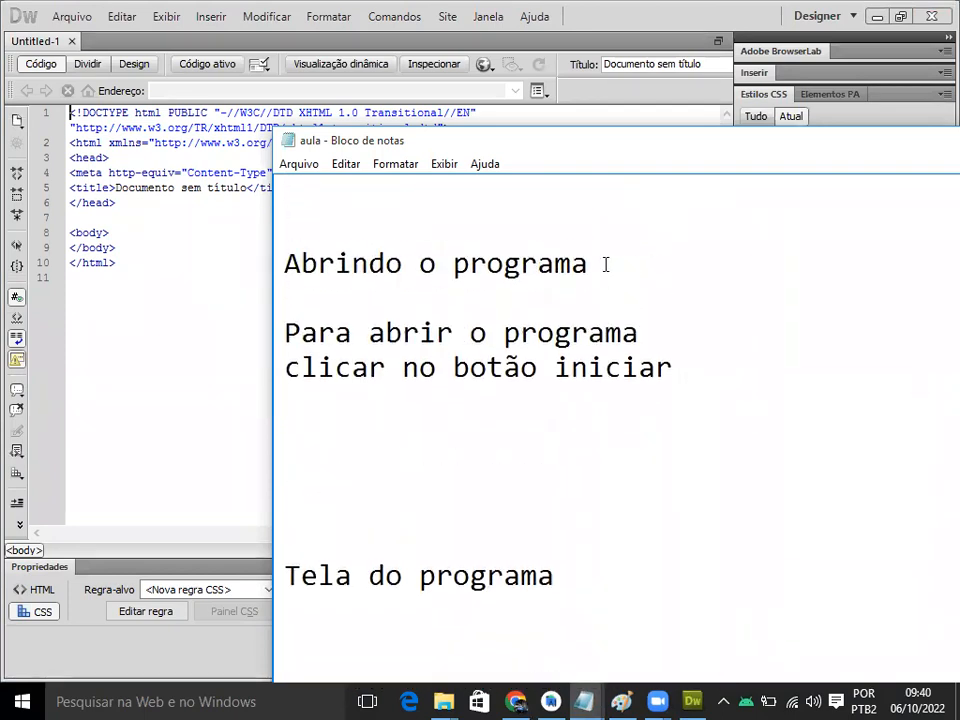
key(Up)
key(Up)
key(Up)
key(Up)
key(Up)
key(Up)
key(Up)
key(Up)
key(Up)
key(Up)
key(Up)
key(Up)
key(Up)
key(Up)
key(Up)
key(Up)
key(Up)
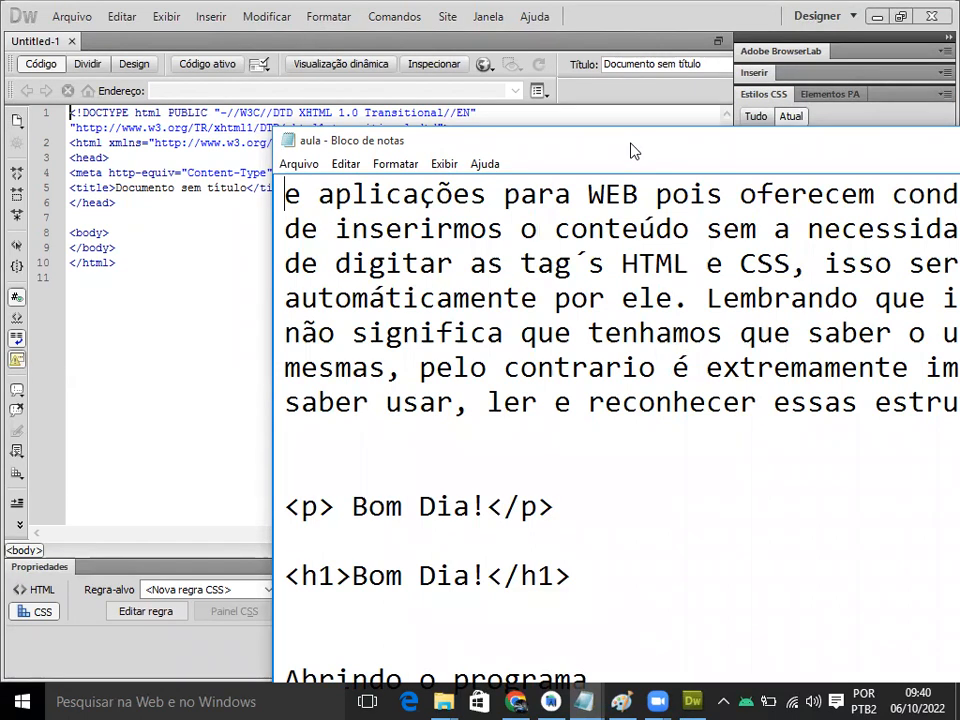
Step: Move the Notepad window so the full lines of the DreamWeaver introduction paragraph are visible
drag(631, 146, 472, 120)
key(Up)
key(Down)
key(Down)
key(Down)
key(Down)
key(Down)
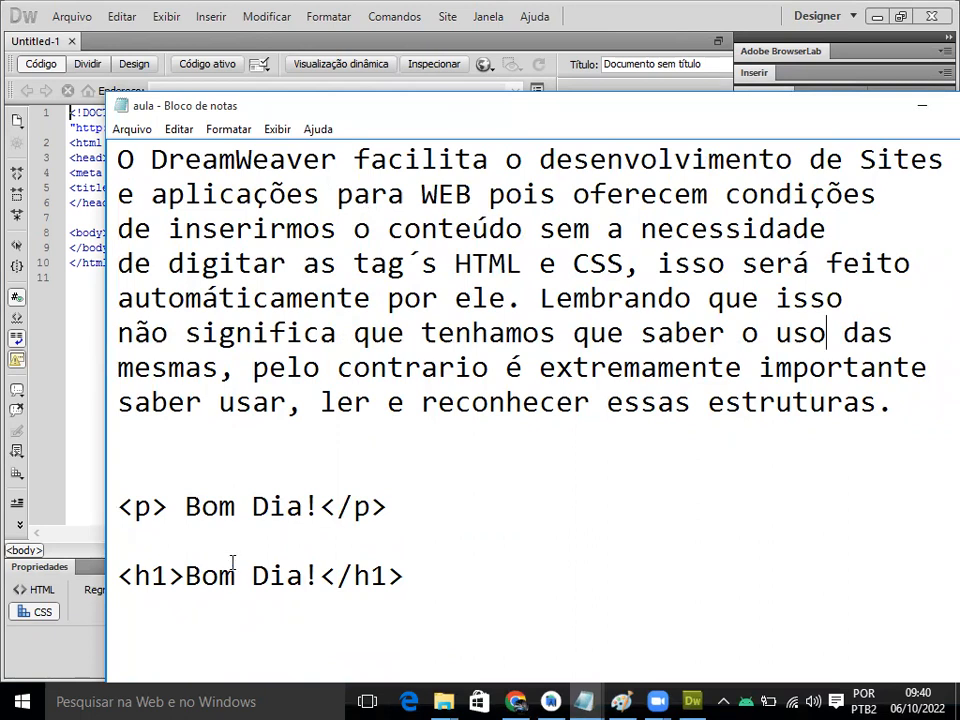
Step: Add blank lines below "clicar no botão iniciar" and write "e no grupo da Letra A" one line below it
key(ctrl+End)
key(Return)
key(Return)
text(Abrindo o programa)
key(Return)
key(Return)
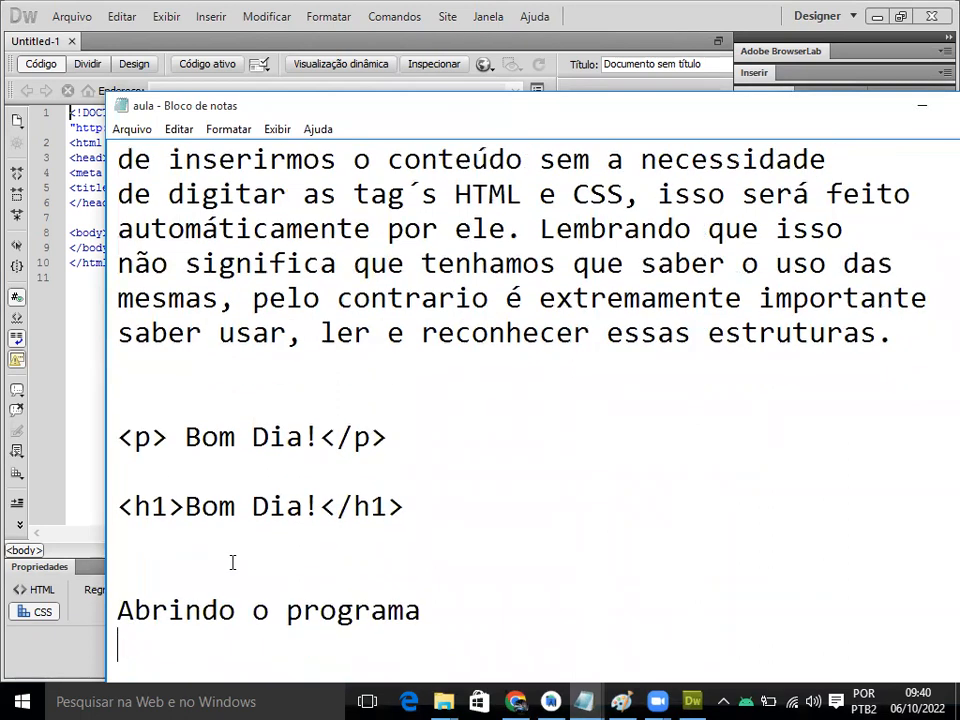
text(Para abrir o programa)
key(Return)
text(clicar no botão iniciar)
key(Return)
key(Return)
key(Return)
key(Return)
key(Return)
key(Return)
text(Tela do programa)
key(Return)
key(Return)
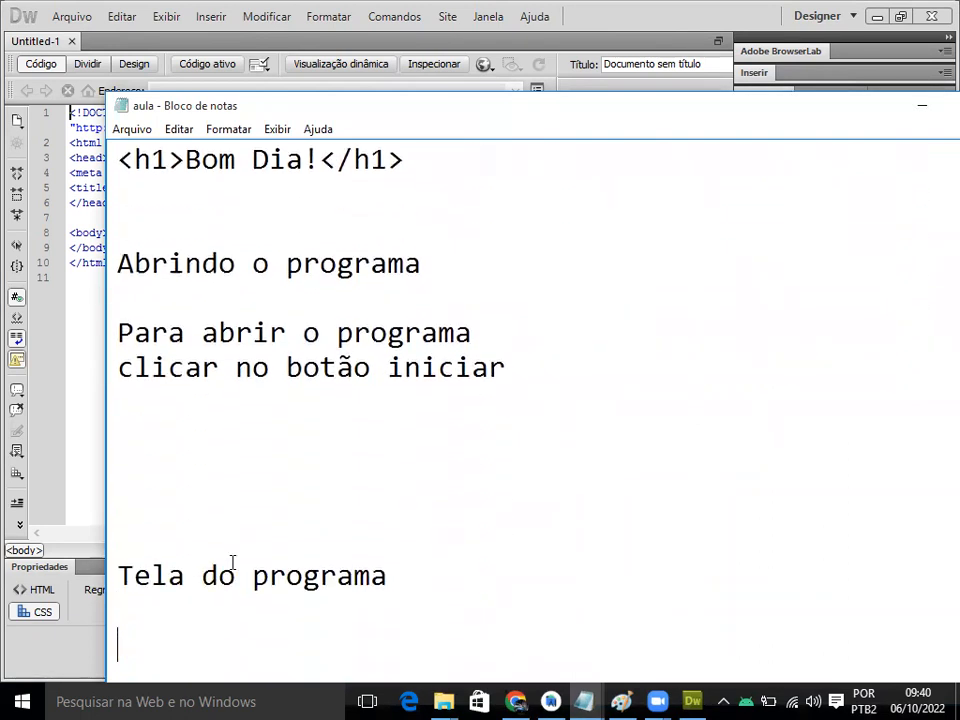
key(Up)
key(Up)
key(Up)
key(Up)
key(Up)
key(Up)
key(Up)
key(Up)
key(Return)
key(Return)
key(Return)
key(Return)
key(Return)
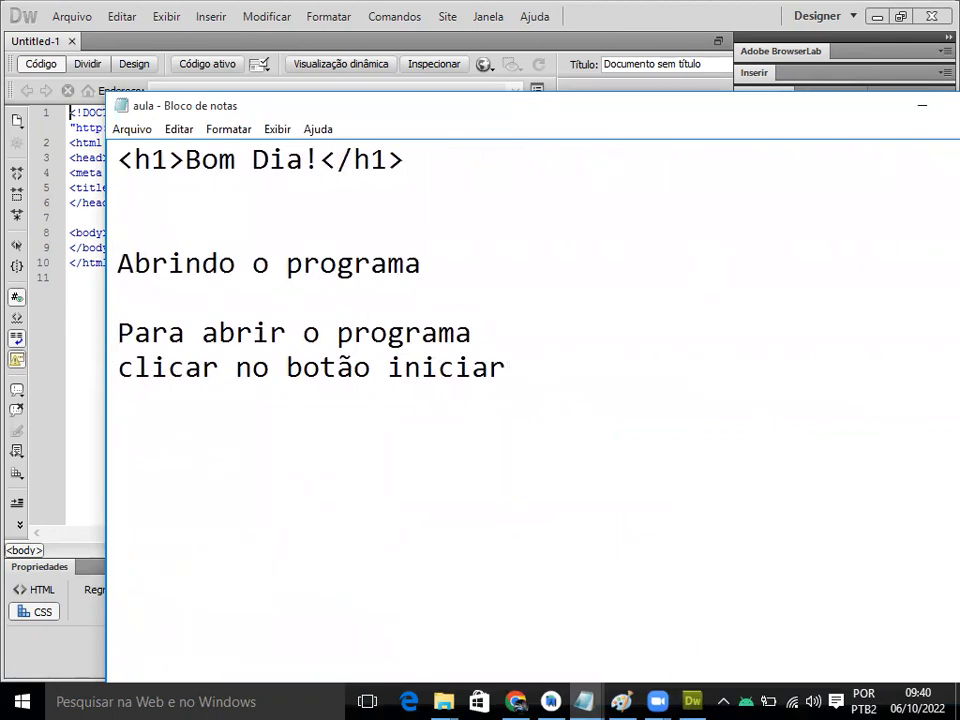
key(Up)
key(Up)
key(Up)
text(e no grupo da Letra A)
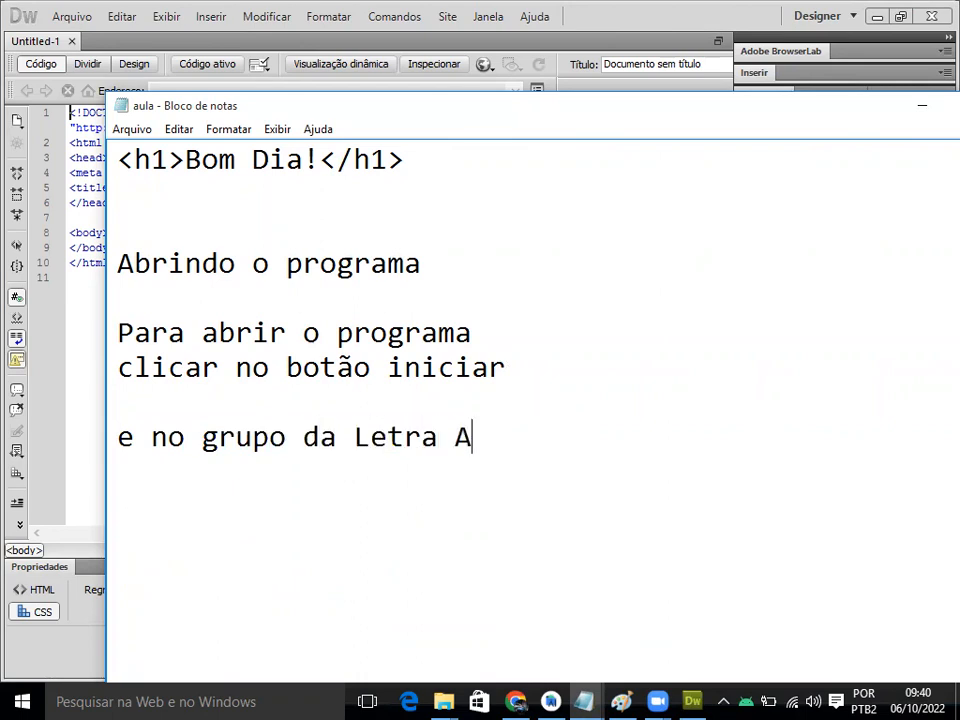
Step: Continue the line with ", procurar a pasta" and write "Adobe Master Collection" on the next line
text( , progra)
key(BackSpace)
key(BackSpace)
key(BackSpace)
text(cuar)
key(BackSpace)
key(BackSpace)
text(rar a)
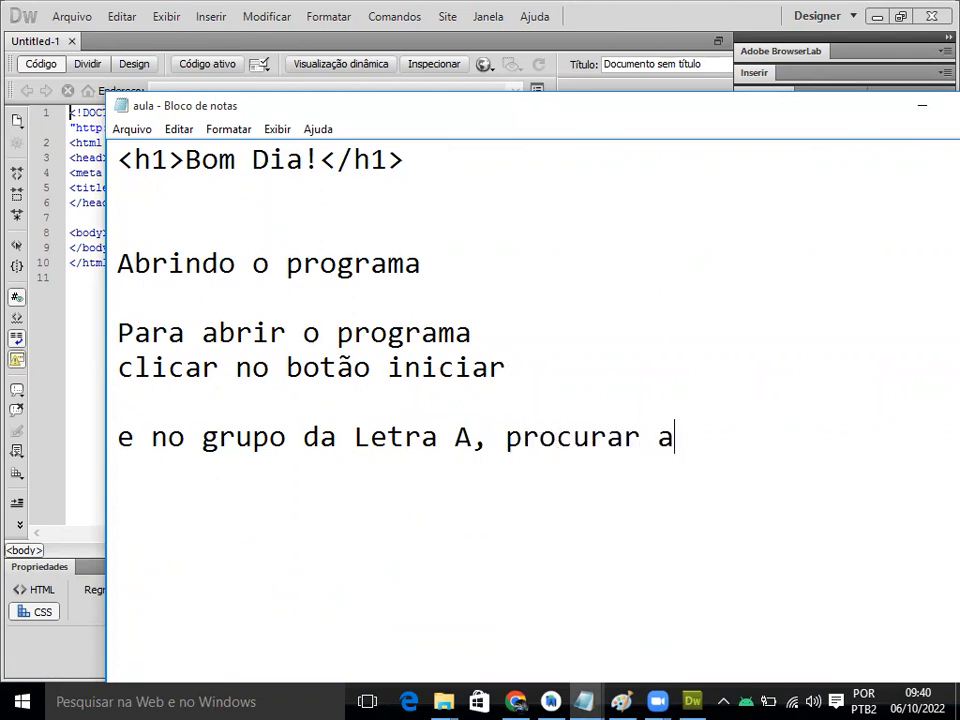
text( gu)
key(BackSpace)
key(BackSpace)
text(oast)
key(BackSpace)
key(BackSpace)
key(BackSpace)
key(BackSpace)
text(pasta)
key(Return)
text(Adobe Ma)
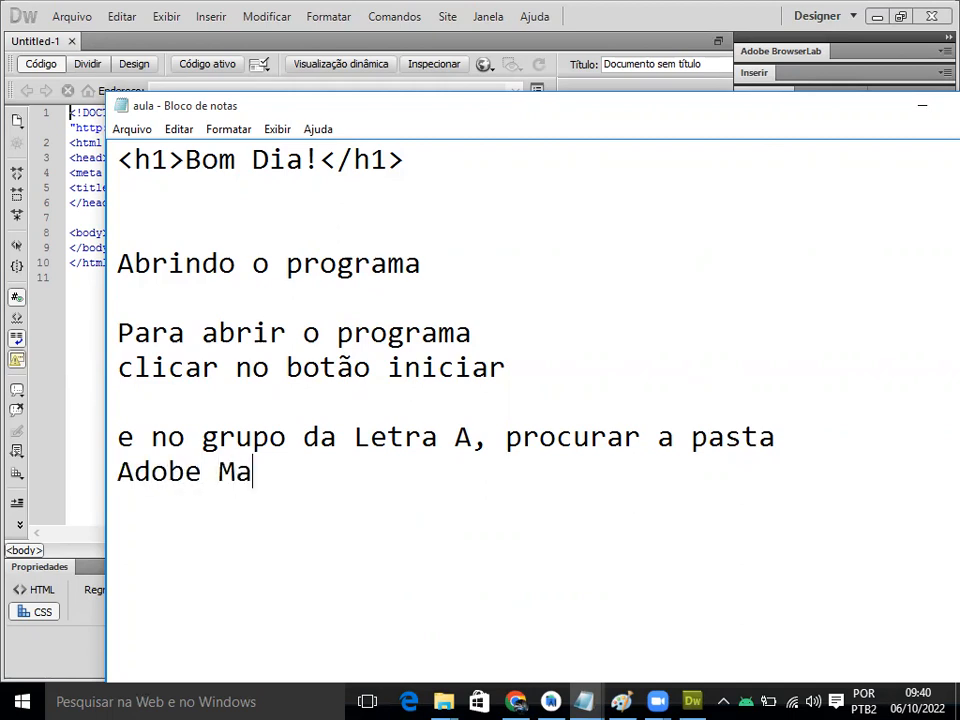
text(ster Collection)
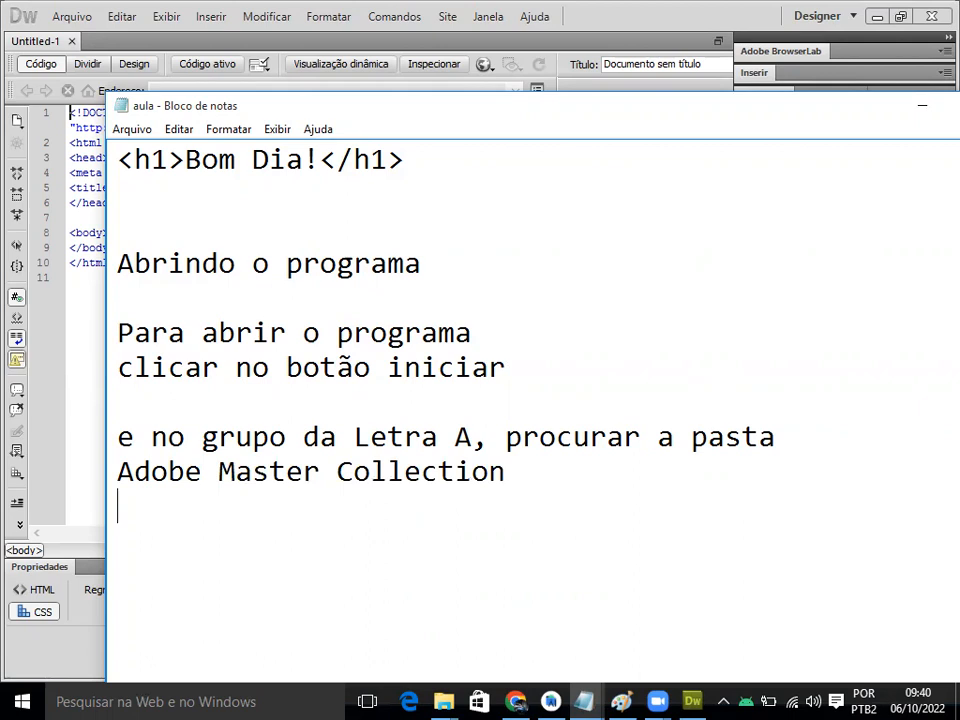
Step: Check where Adobe Dreamweaver CS5 sits in the Adobe Master Collection folder among the installed programs, then return to the notes
click(17, 697)
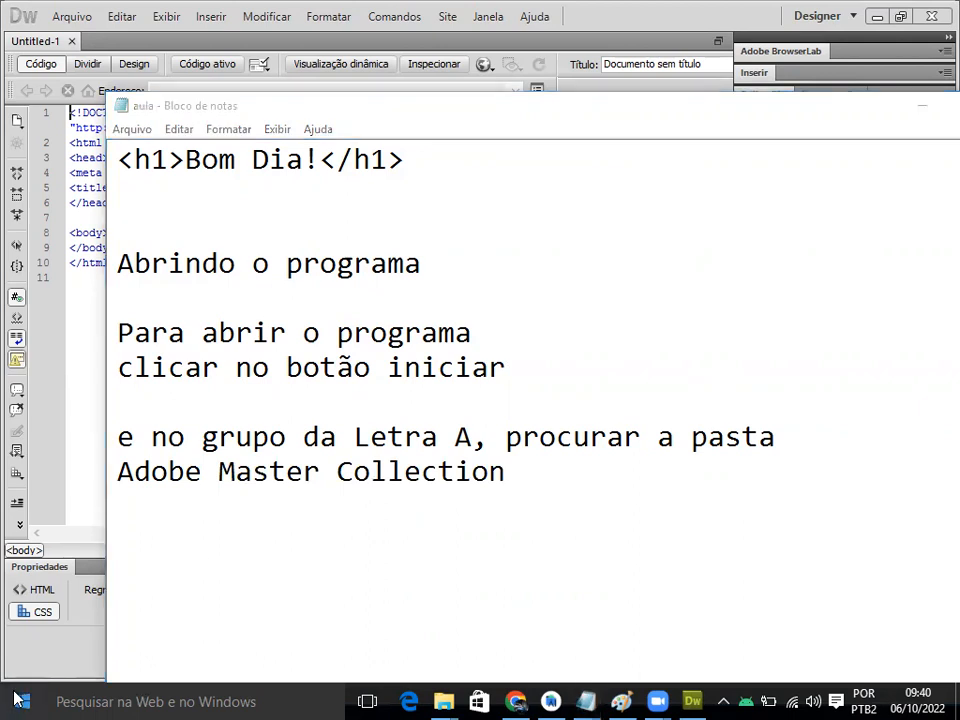
click(22, 665)
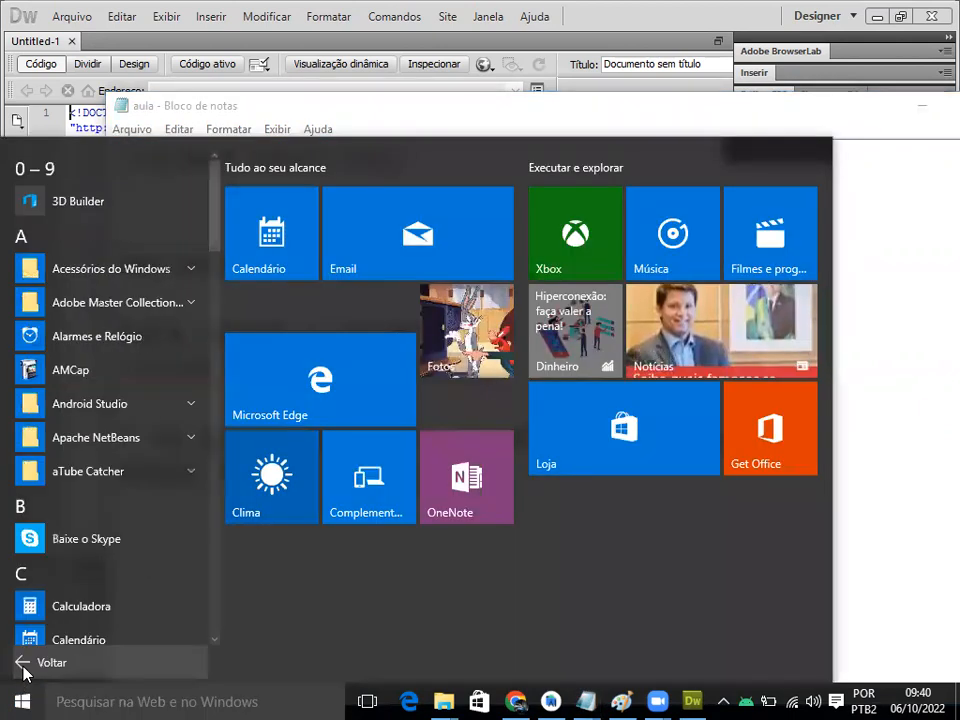
click(77, 303)
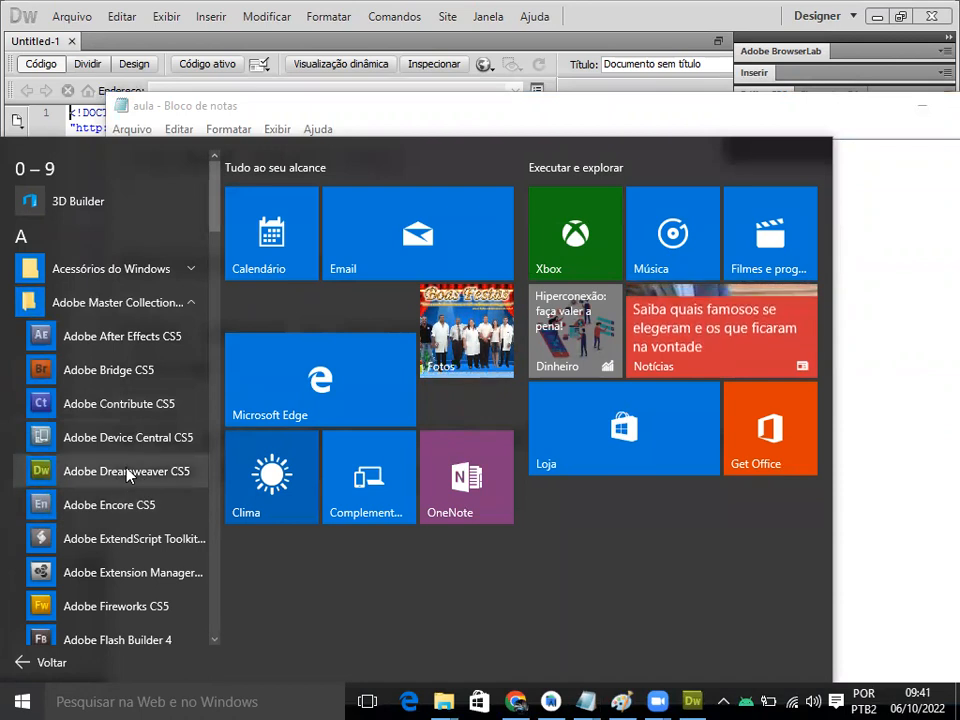
click(372, 122)
Step: Below "Adobe Master Collection", leave a blank line and write "Abrindo o programa selecionar" and "o opção criar arquivo HTML" on two lines
click(540, 478)
key(Return)
key(Return)
text(Abrindo o prog)
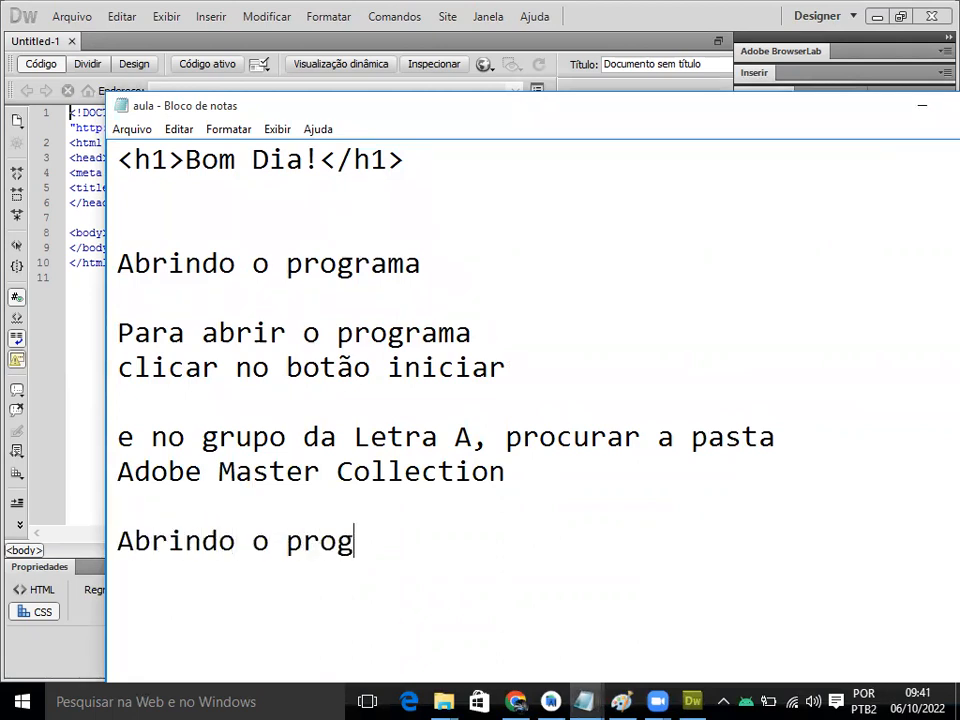
text(rama seel)
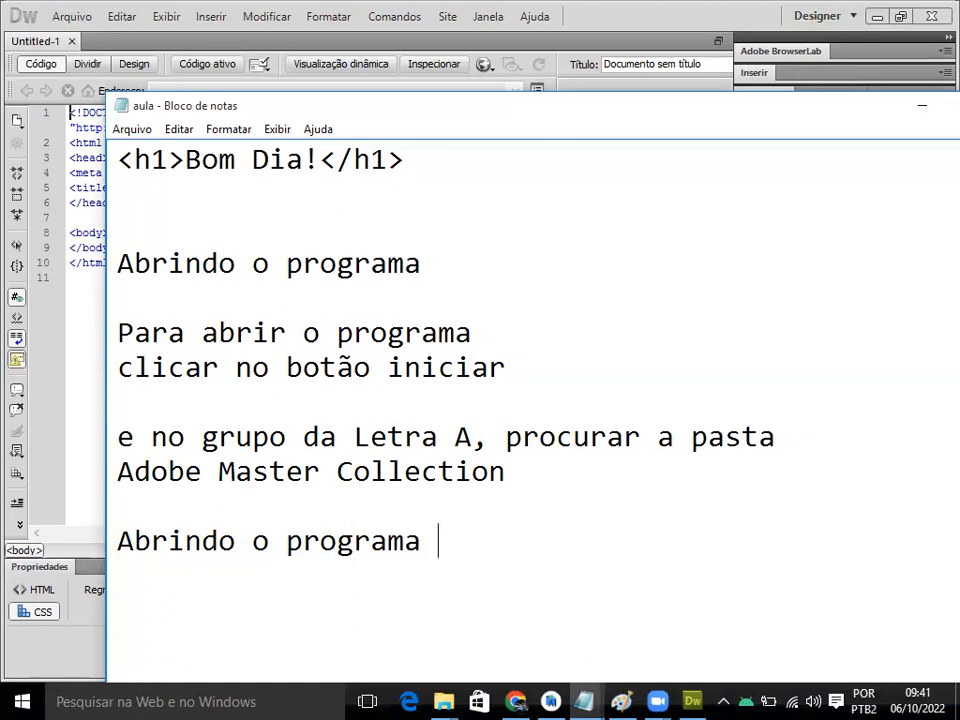
key(BackSpace)
key(BackSpace)
text(lecionar)
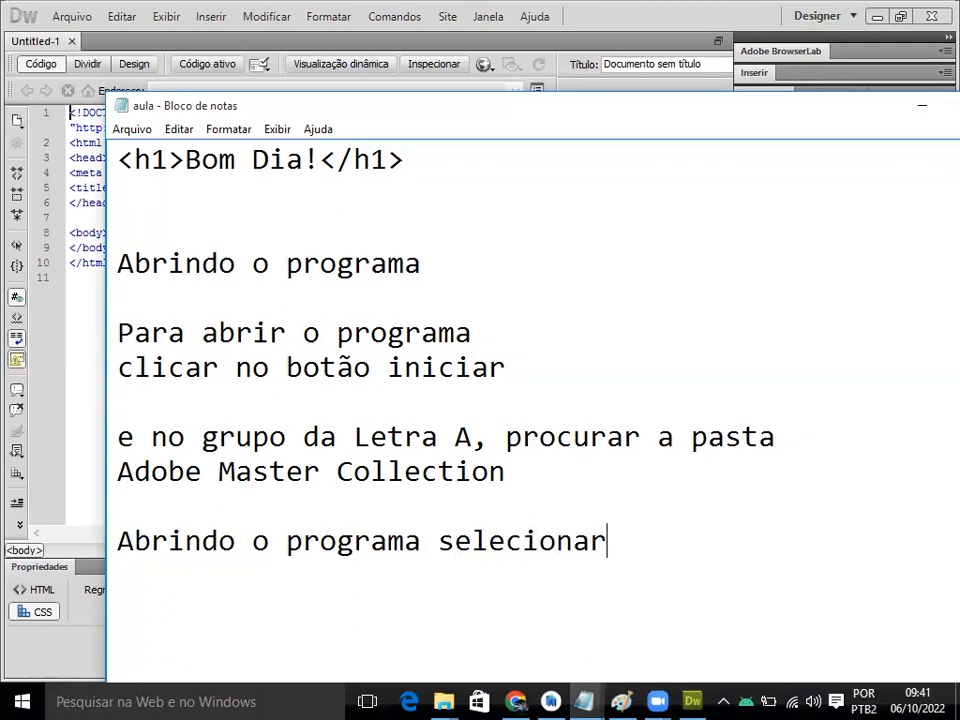
key(Return)
text(op)
key(BackSpace)
text(opç)
text(ão )
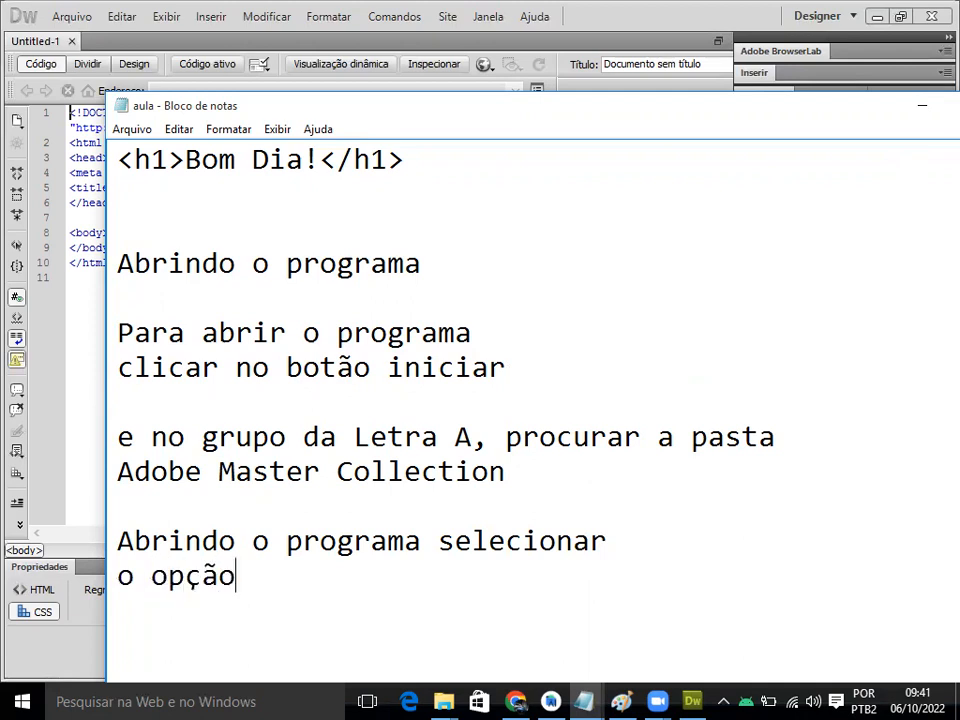
text(criar arquivo HTML)
key(Return)
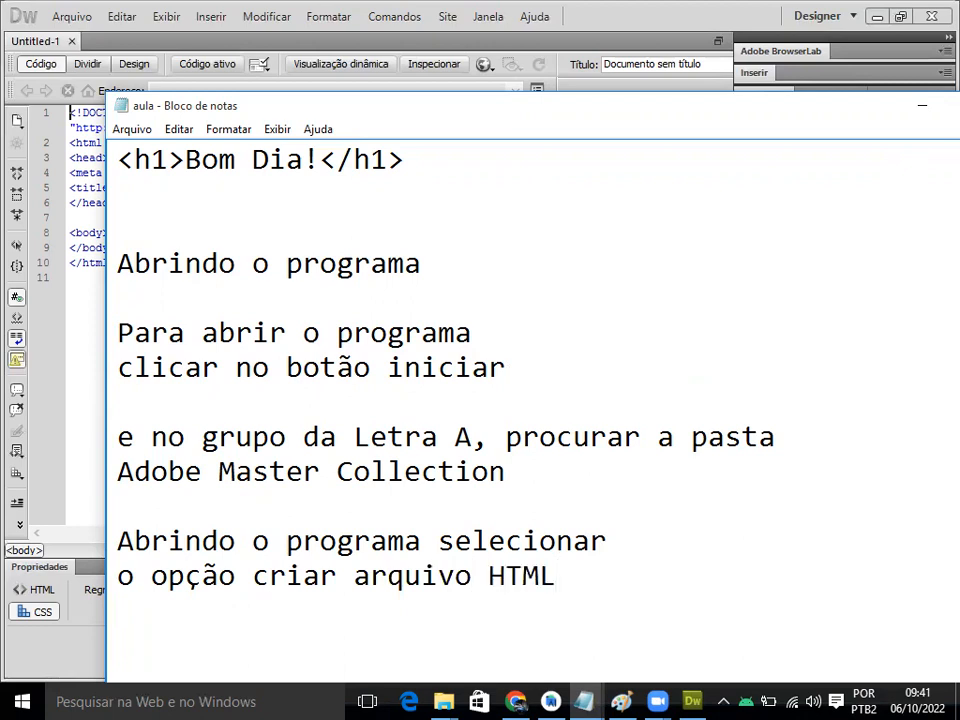
Step: Leave several blank lines below the HTML file instruction and write "Acompanhe na tela"
key(Return)
key(Return)
key(Return)
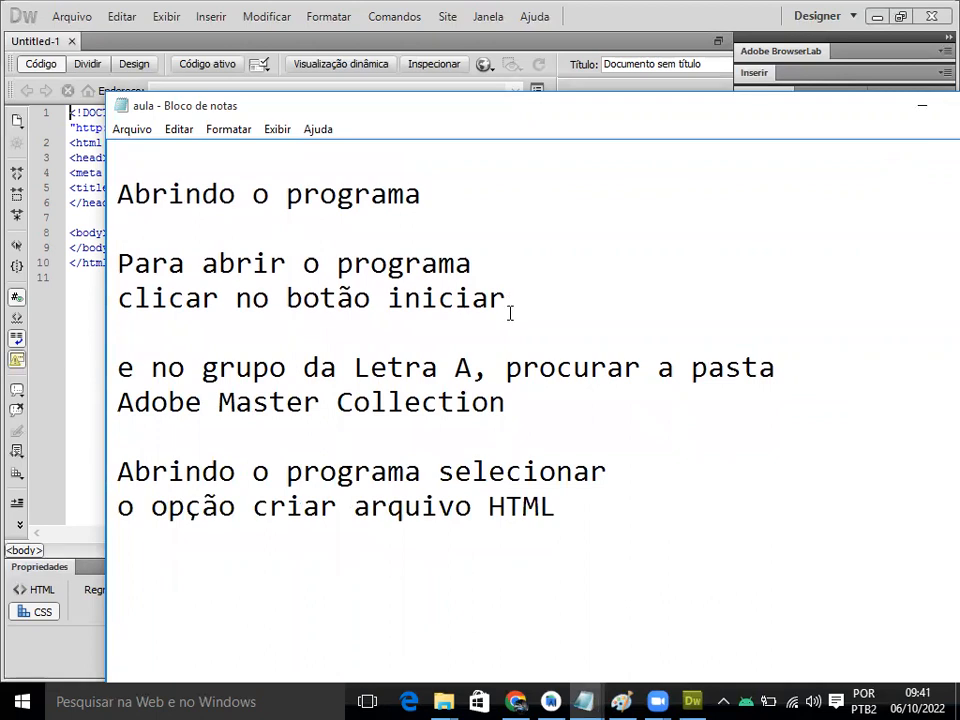
key(Return)
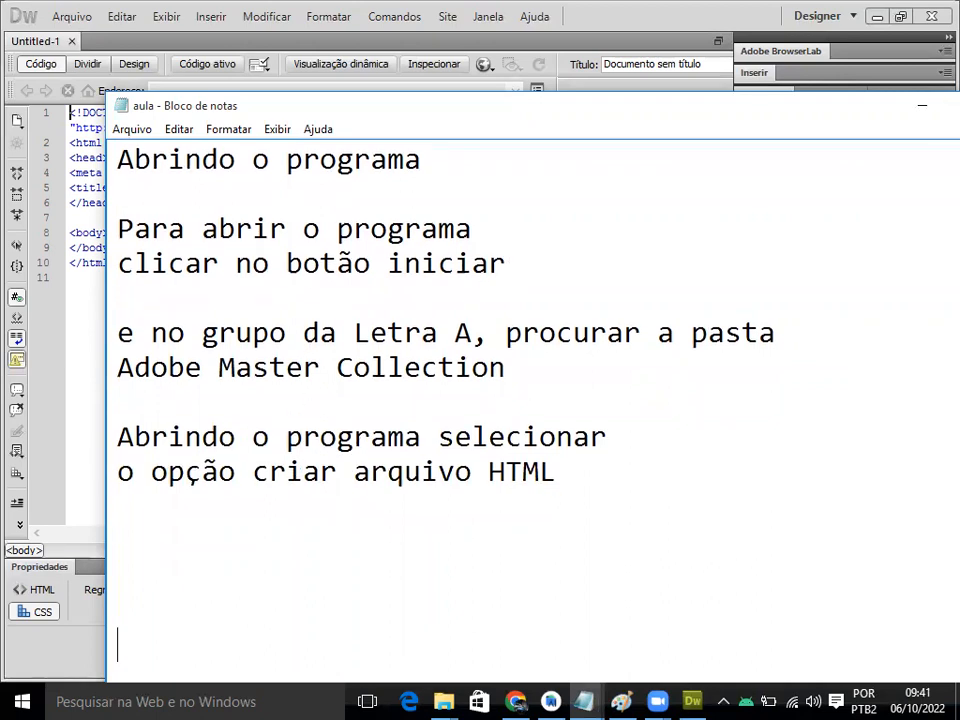
text(Acomp)
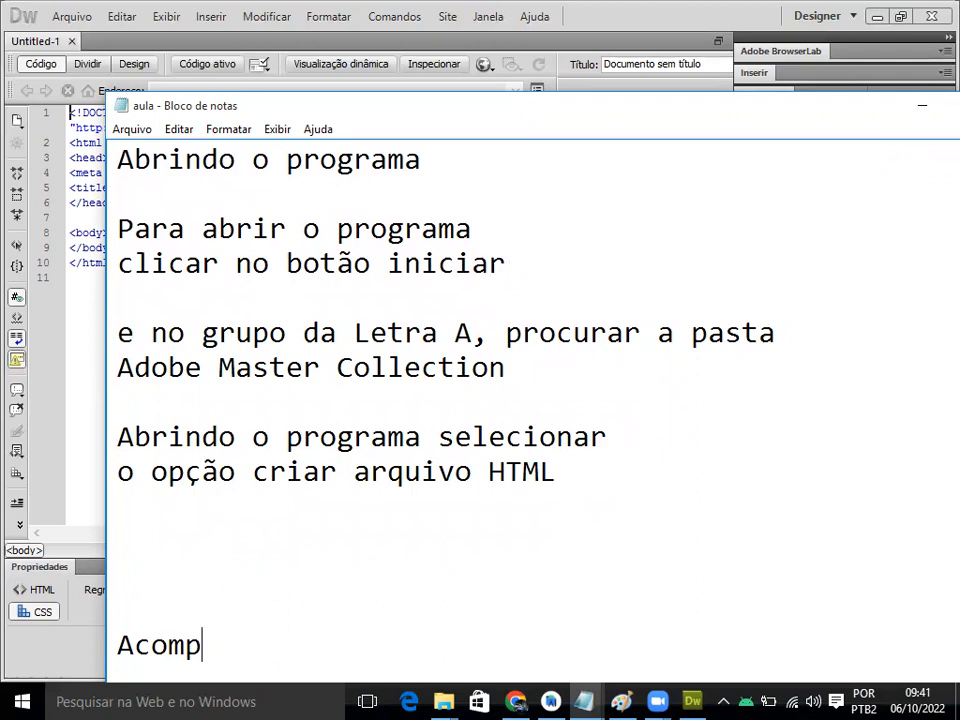
text(anhe na)
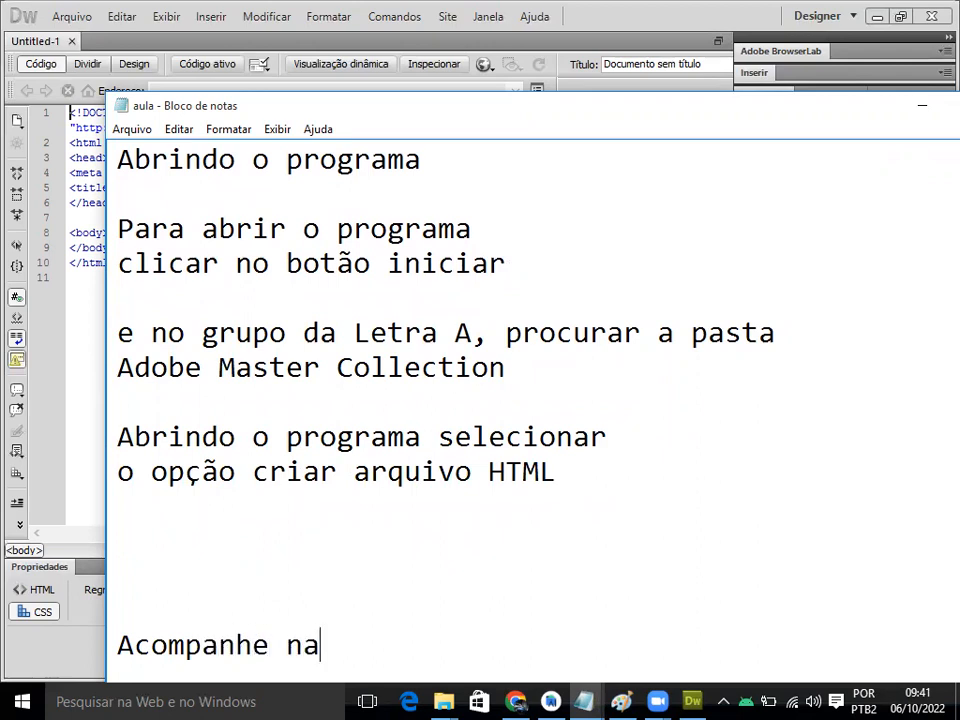
text( tela)
key(BackSpace)
text(la)
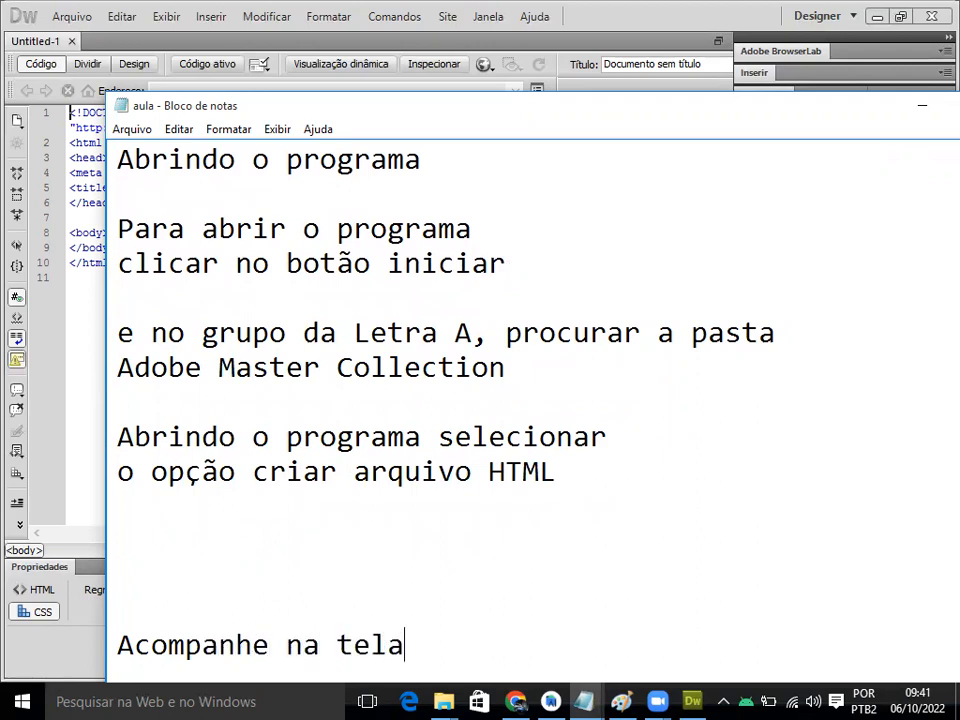
Step: Add blank lines below "Acompanhe na tela" and write "Fique de olho e segui os passos"
key(Return)
key(Return)
key(Return)
key(Return)
key(Return)
key(Return)
key(Return)
key(Return)
key(Return)
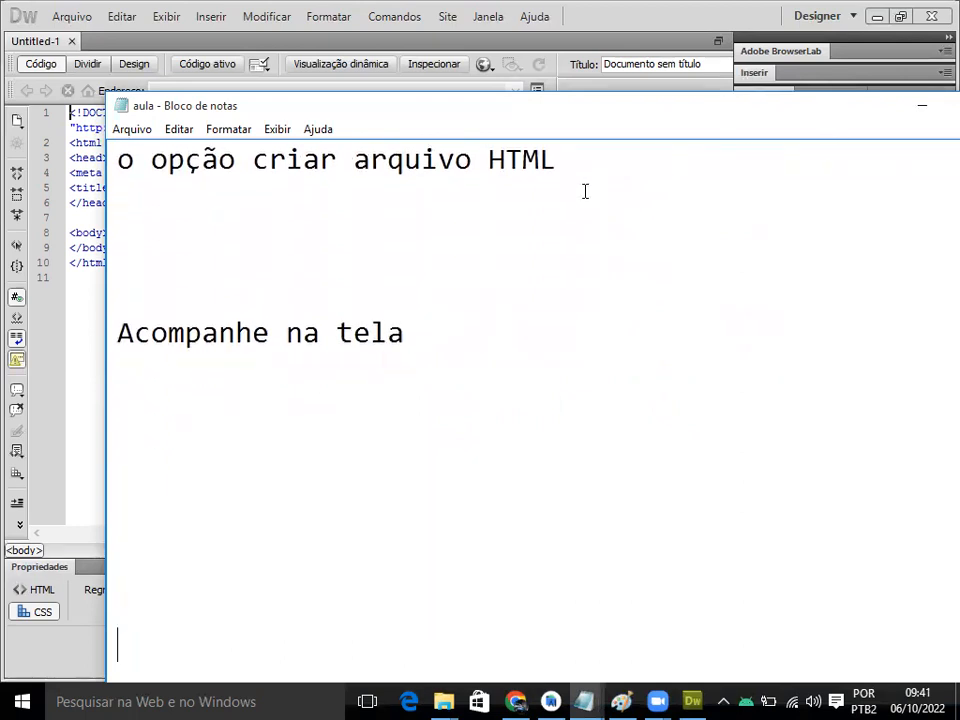
text(Fique )
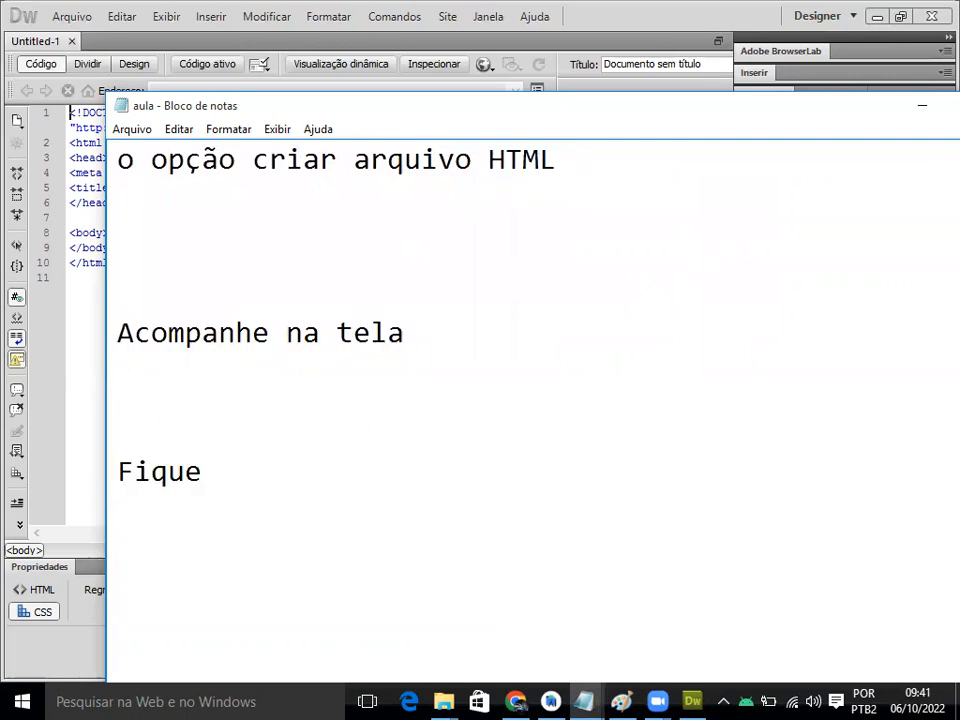
text(de olho e seui)
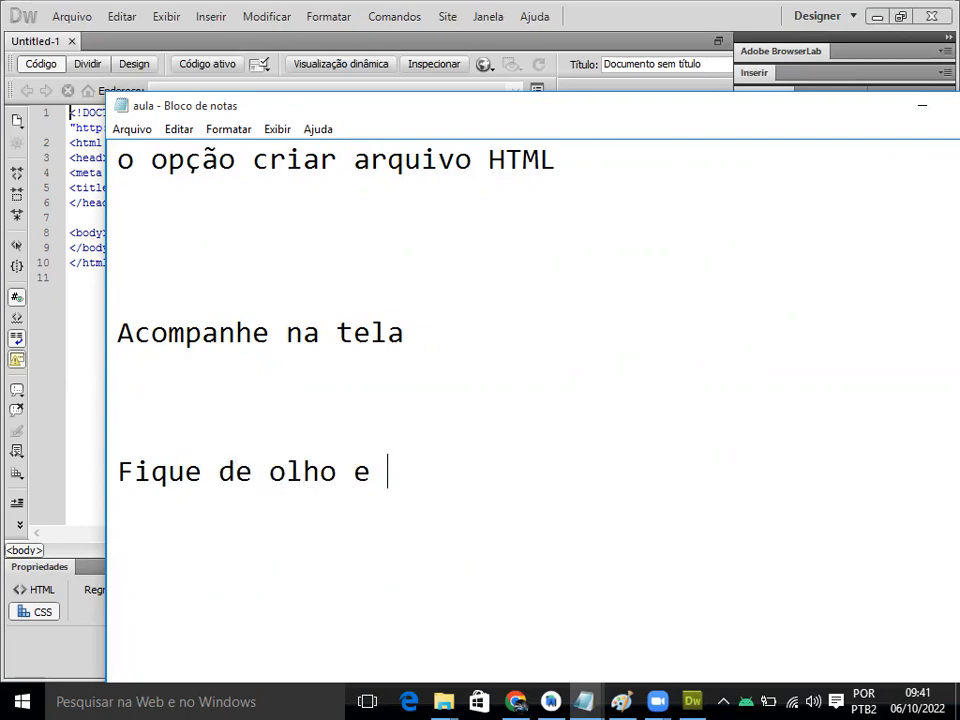
key(BackSpace)
key(BackSpace)
text(gui)
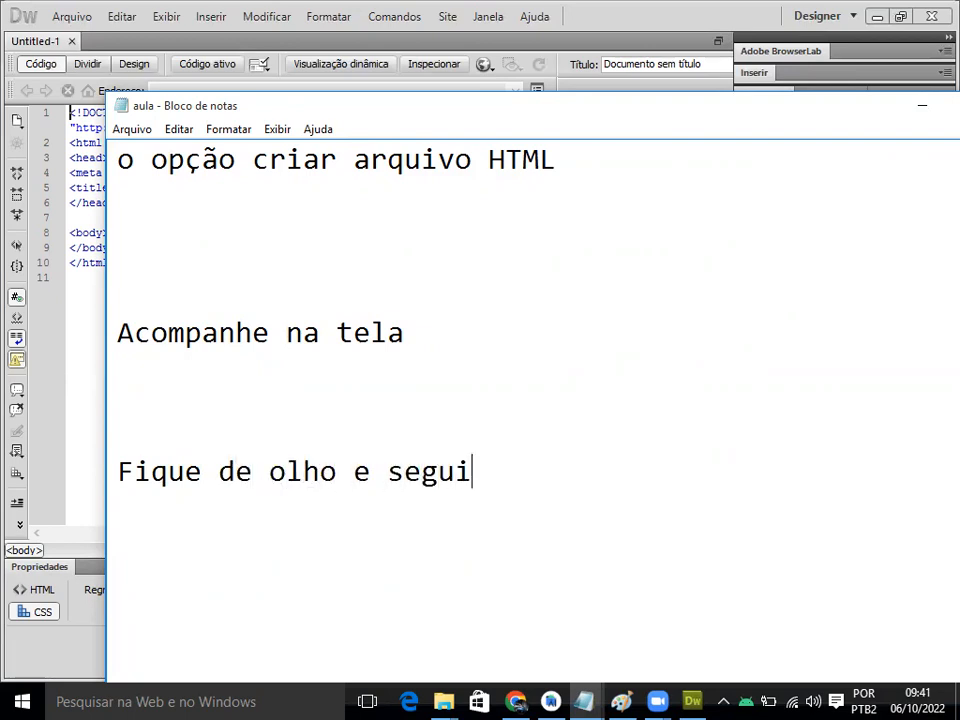
text( os passos)
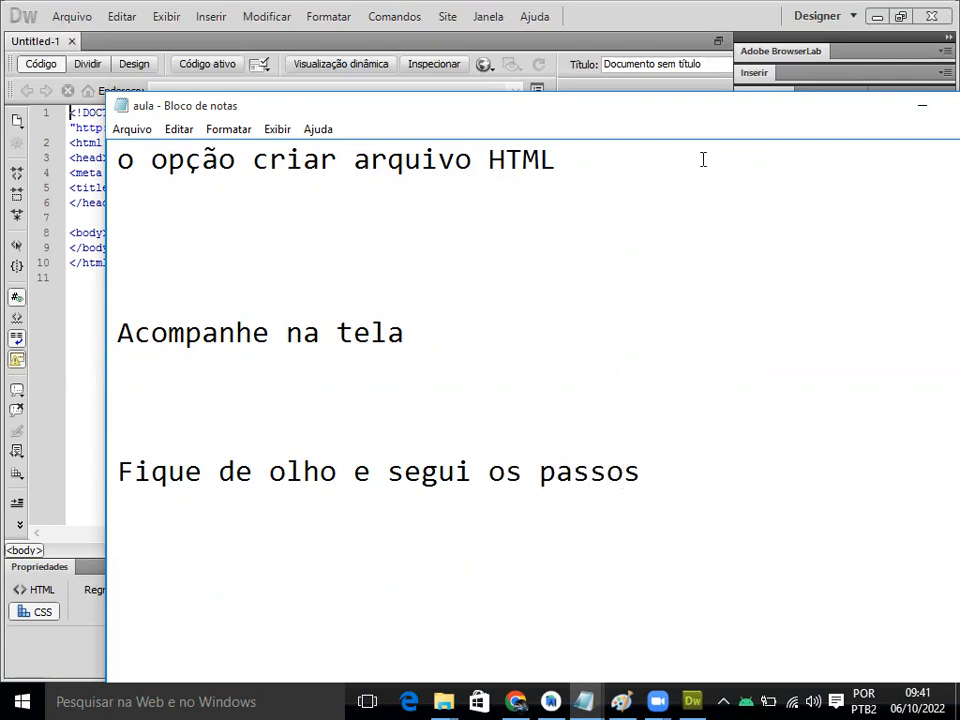
key(Return)
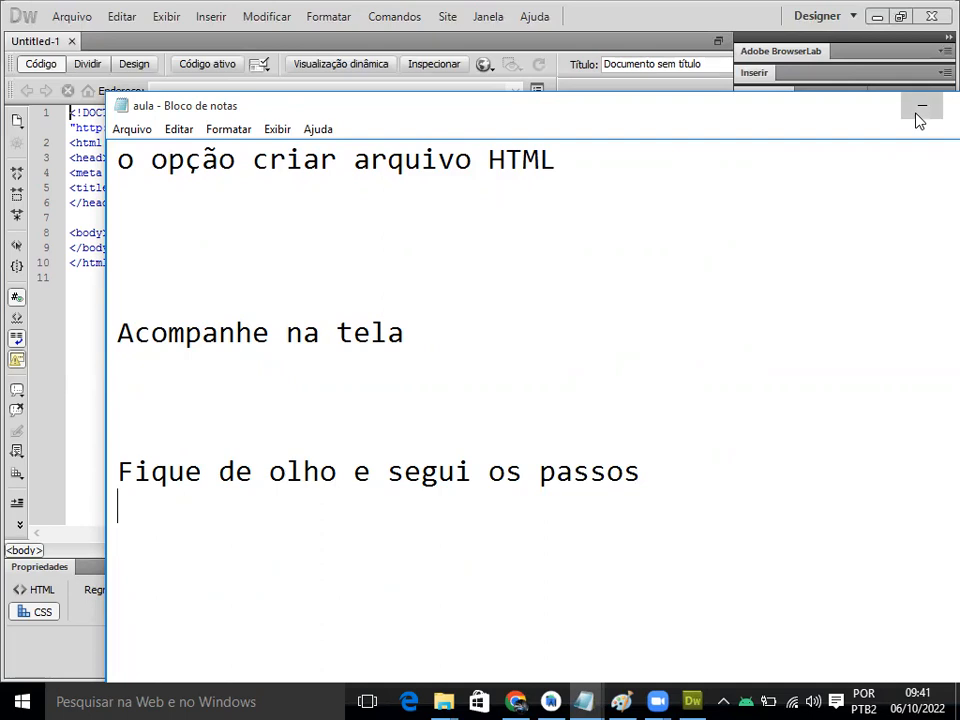
Step: Minimize the notes to return to Dreamweaver and compare the document's Design, Code and Split views
click(921, 106)
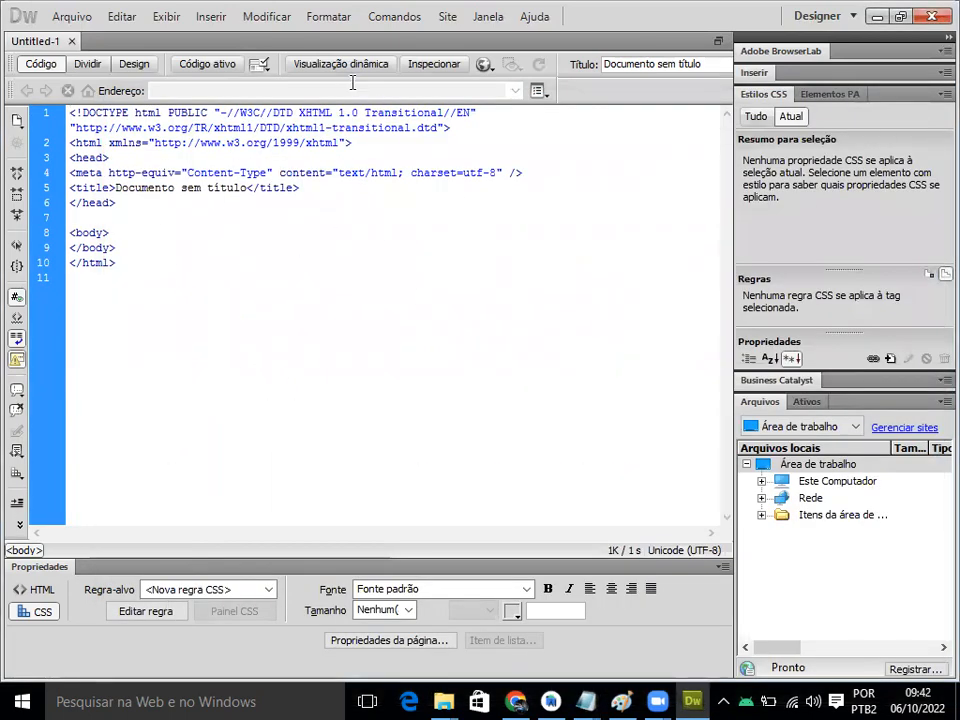
click(133, 65)
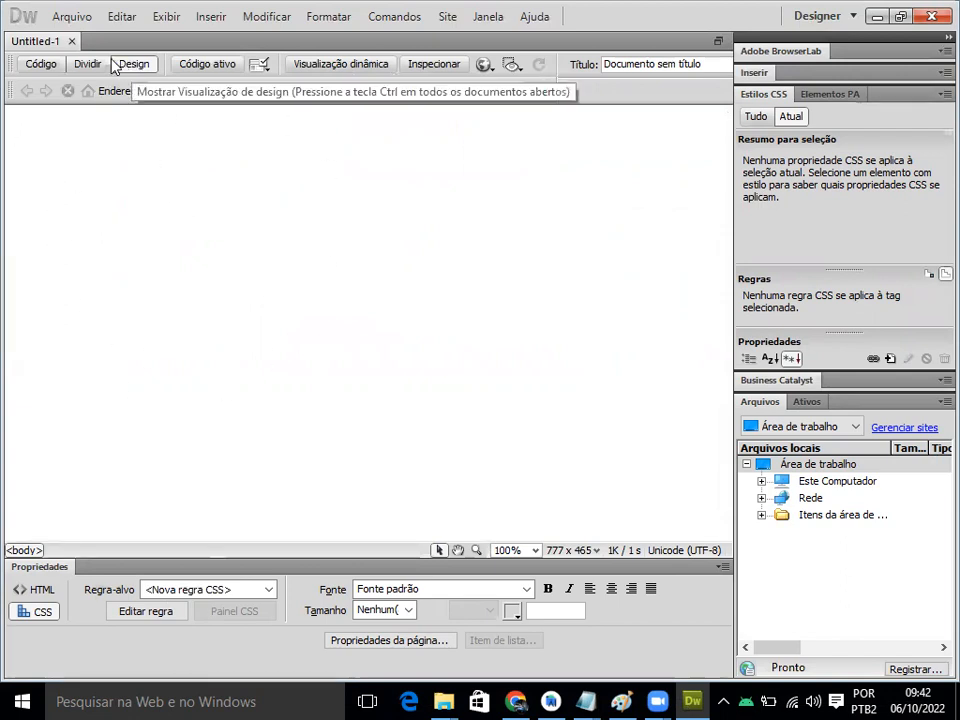
click(41, 65)
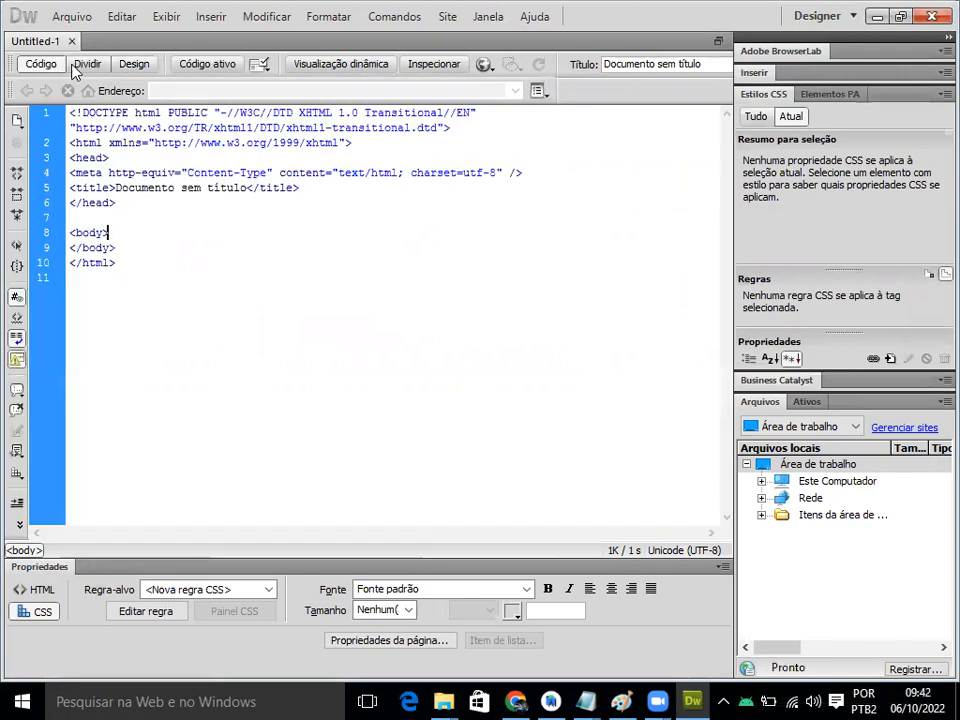
click(85, 64)
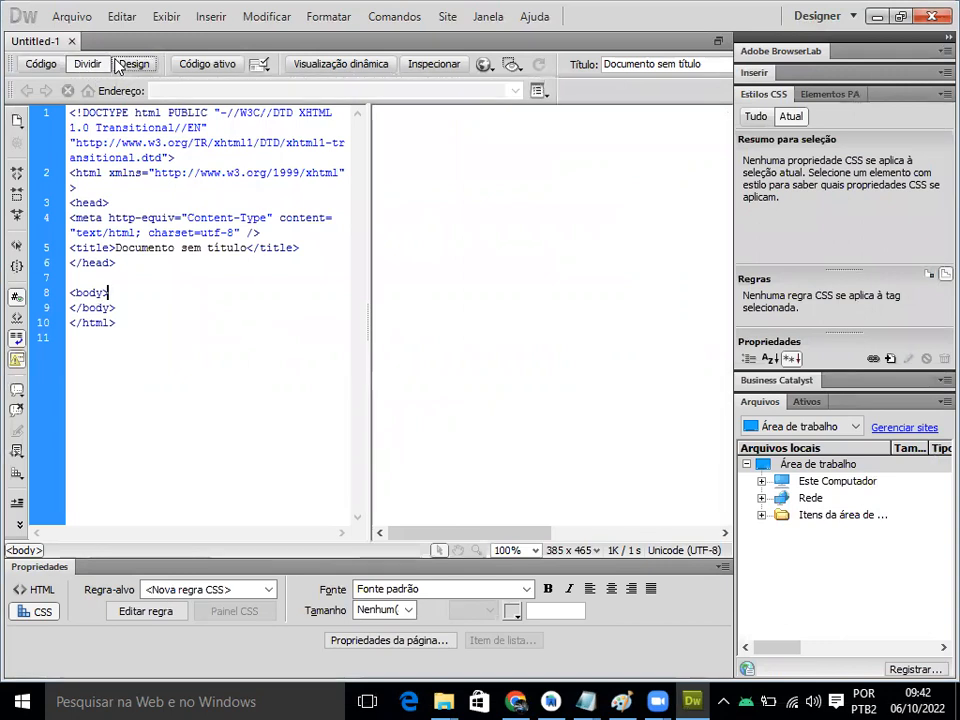
Step: In Design view, leave the first line blank and write "Bem vindo ao meu site!" on the page
click(118, 64)
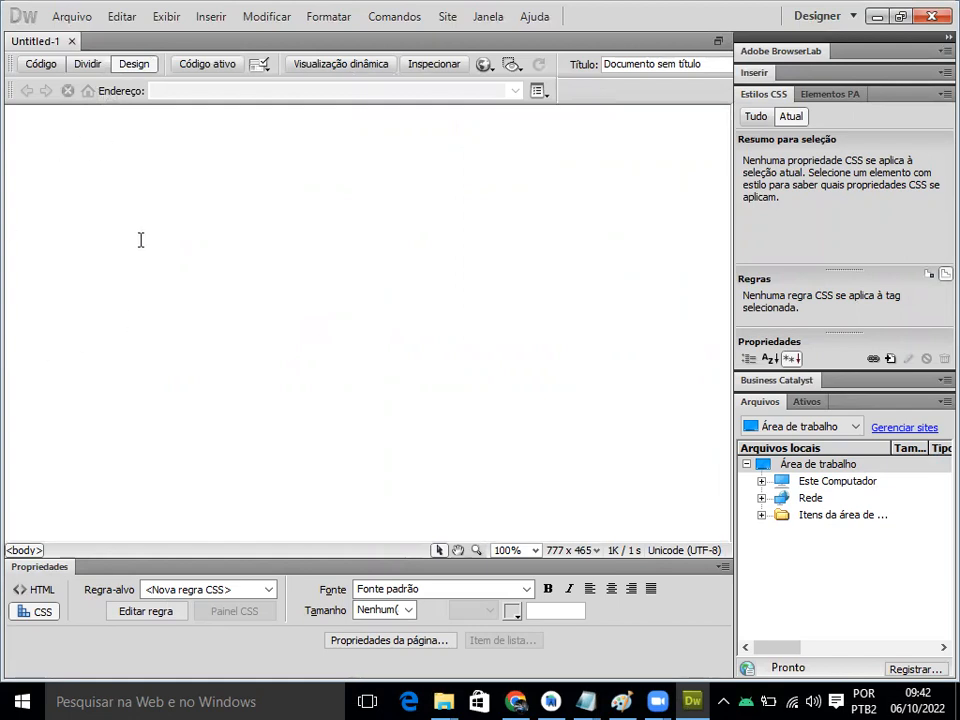
key(Return)
text(Bem vindo )
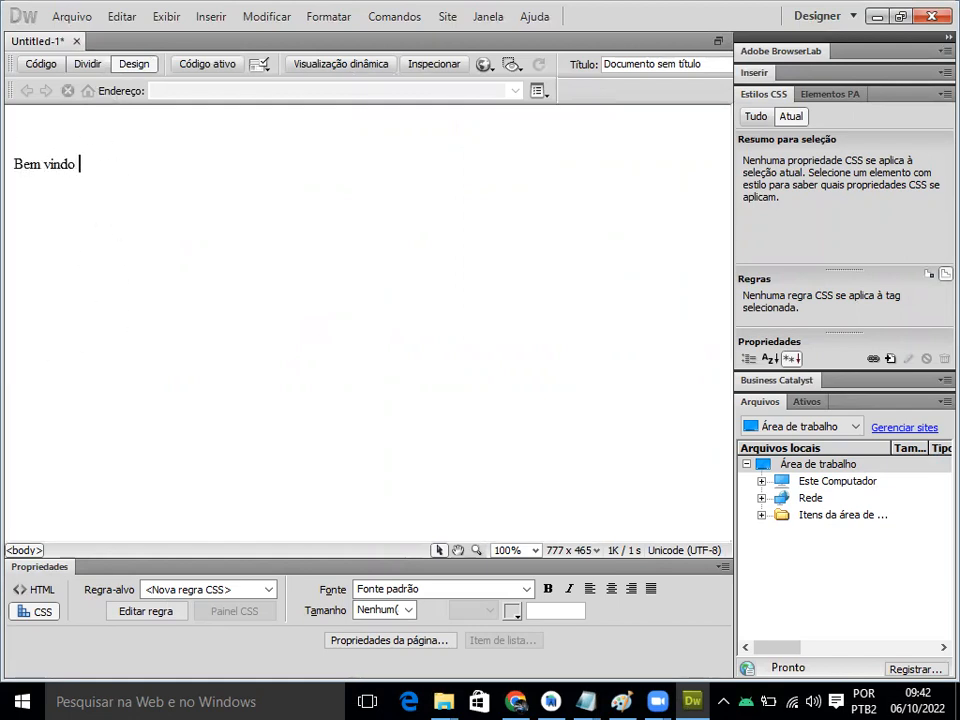
text(ao meu site!)
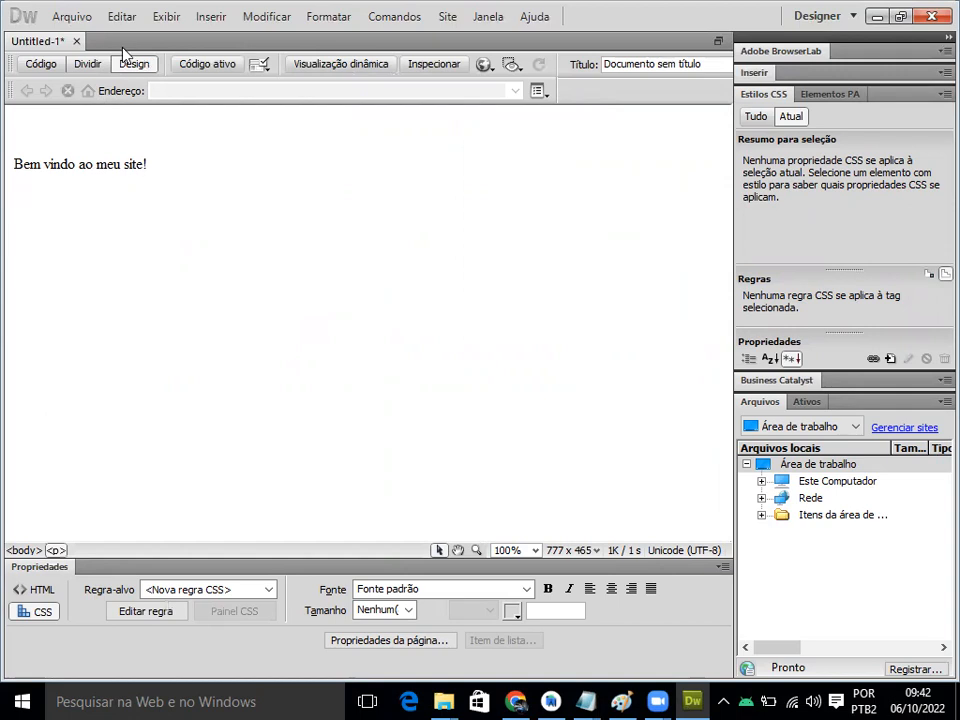
Step: Examine the page's source in Code view, highlighting the welcome paragraph, its p tag, the doctype, the head section and the body tag
click(41, 66)
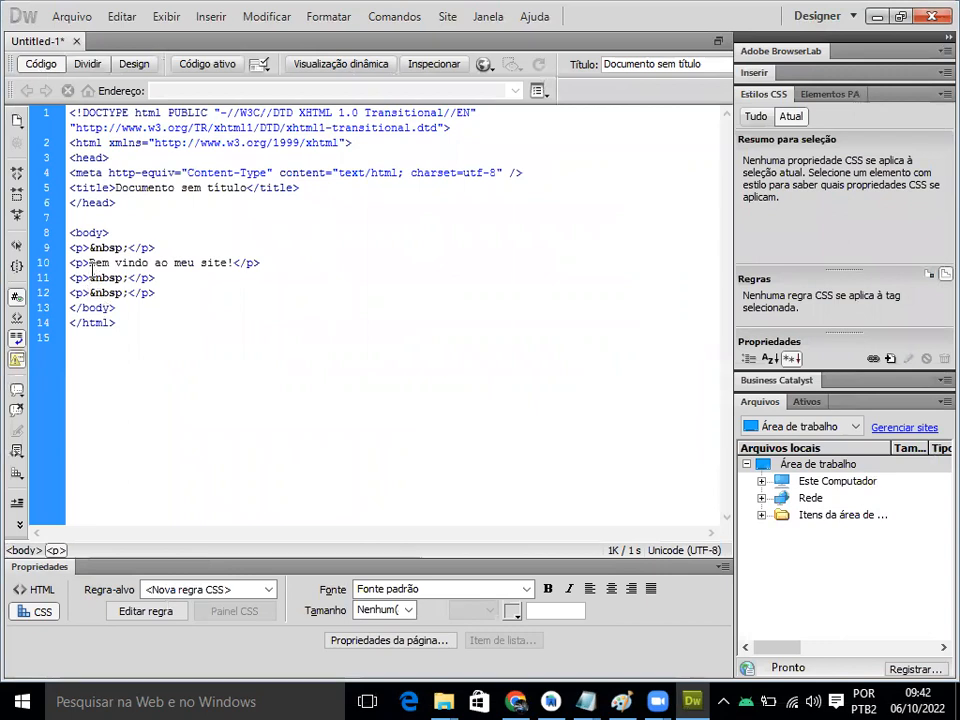
drag(89, 263, 262, 260)
drag(85, 265, 70, 262)
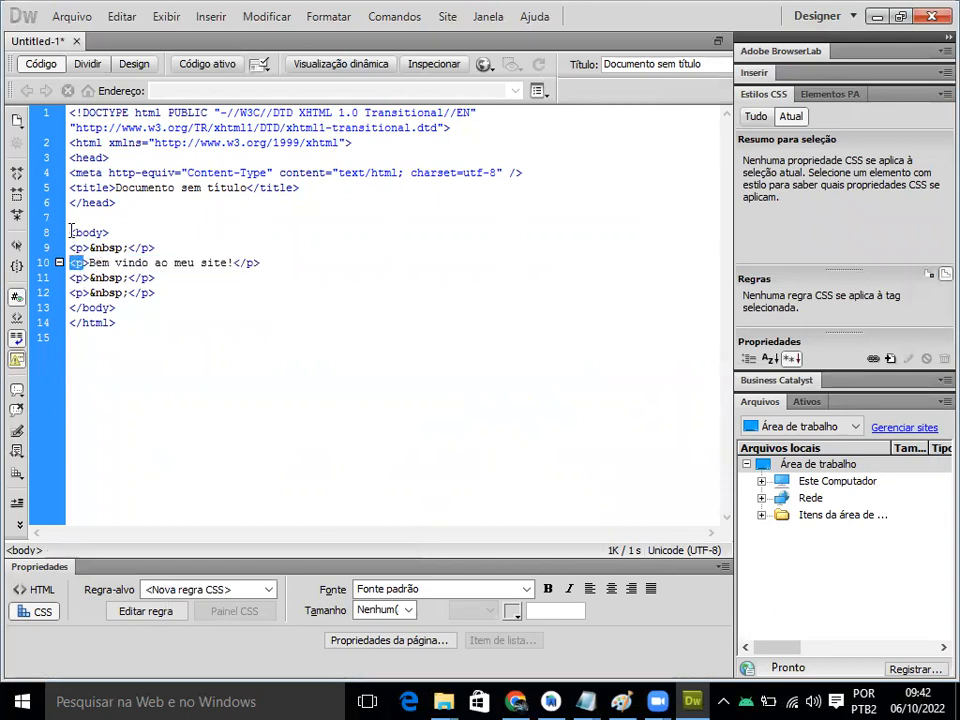
drag(70, 113, 119, 325)
click(125, 369)
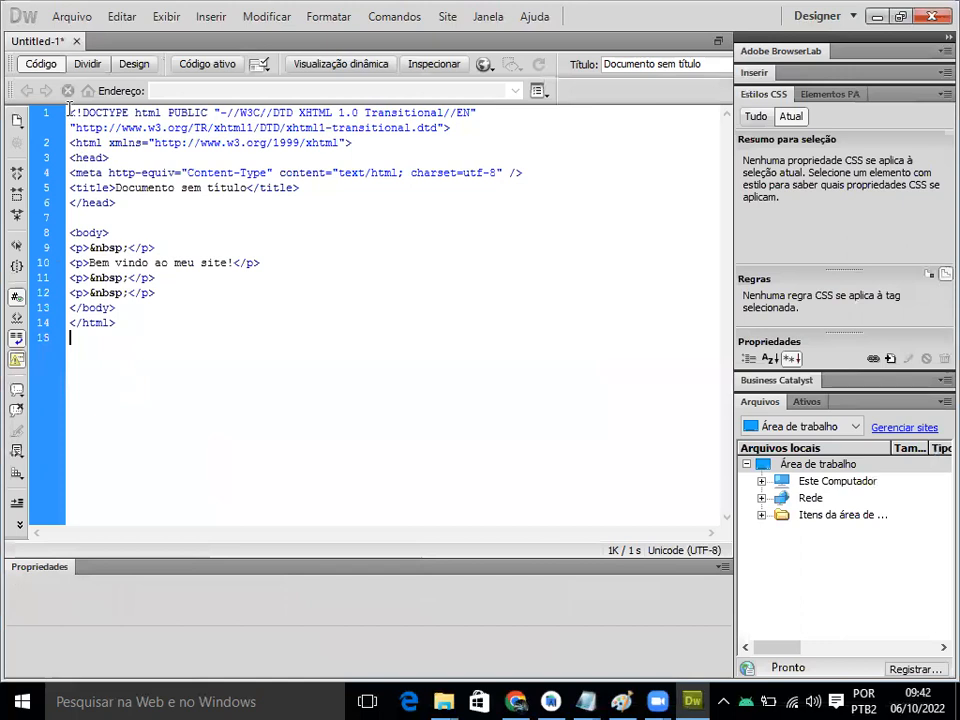
drag(86, 110, 117, 113)
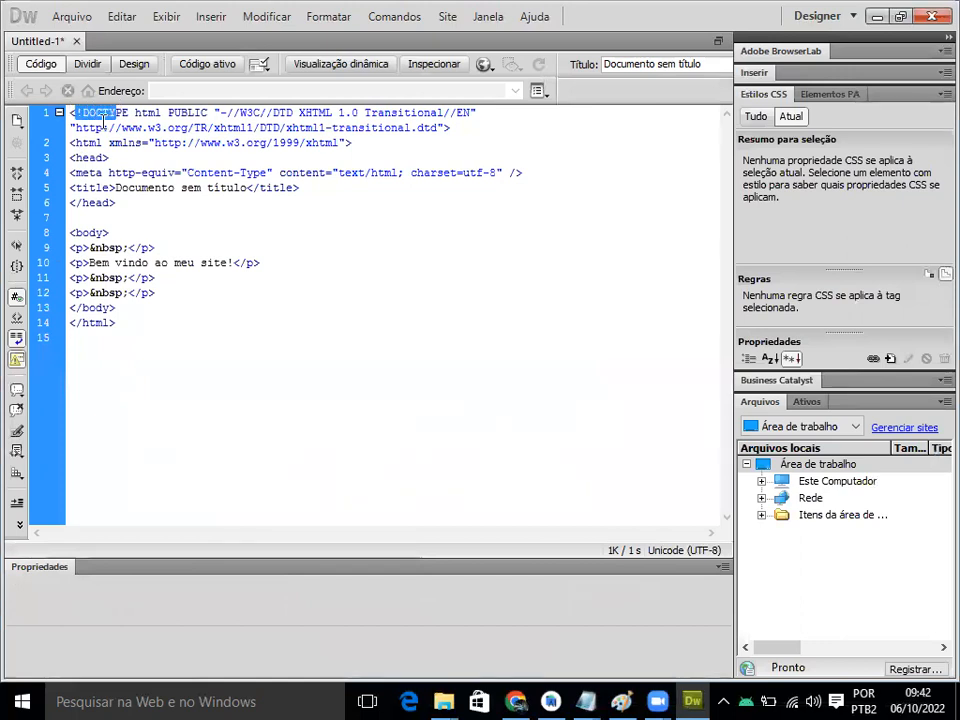
drag(71, 143, 116, 206)
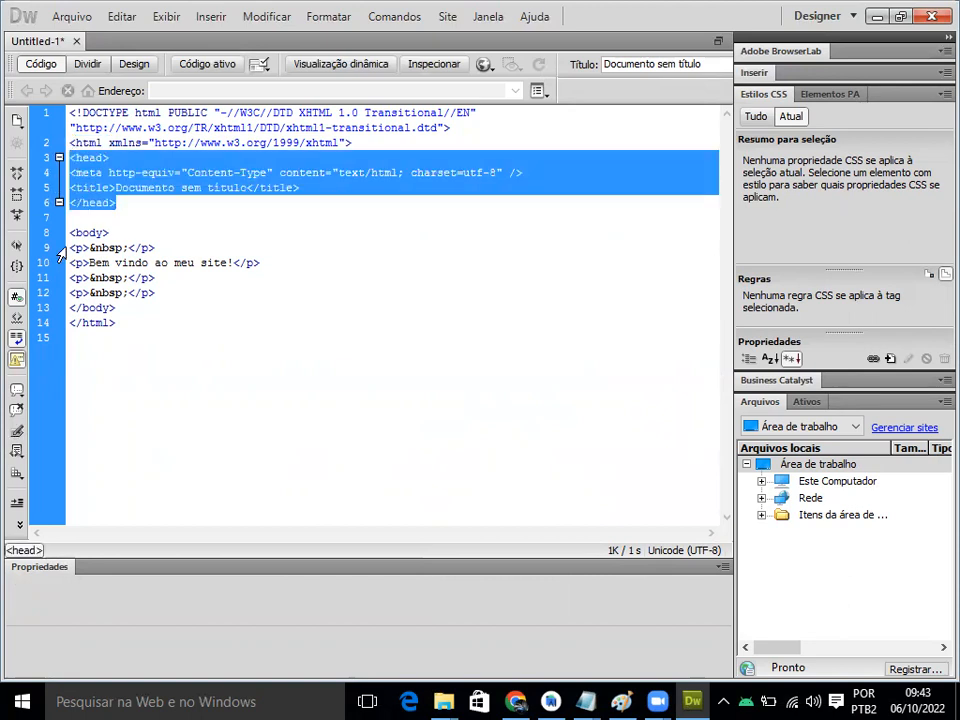
click(71, 232)
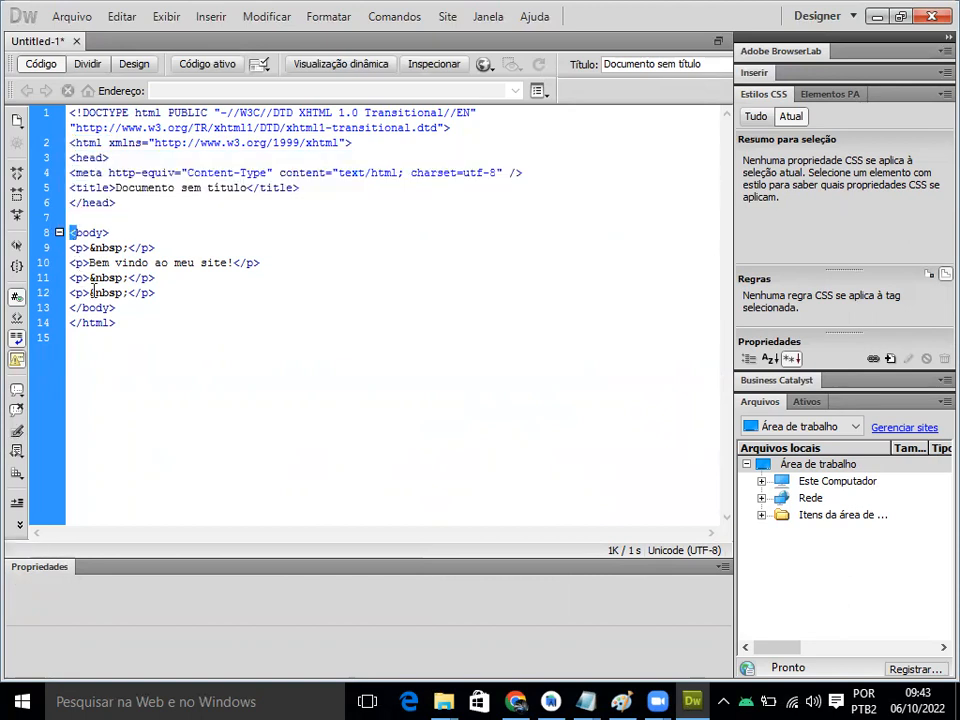
Step: In Split view, add below the welcome line the paragraph "Estamos criando nosso site, iremos apresetar conteúdo sobre filmes."
click(80, 65)
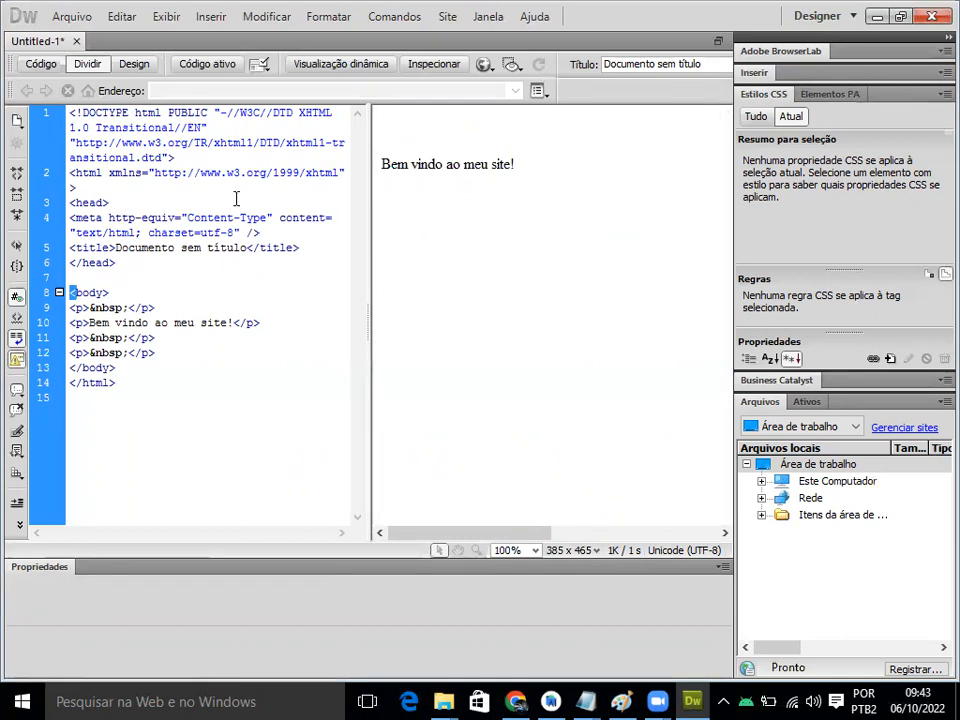
click(522, 158)
key(Return)
text(Estamos criando nosso site)
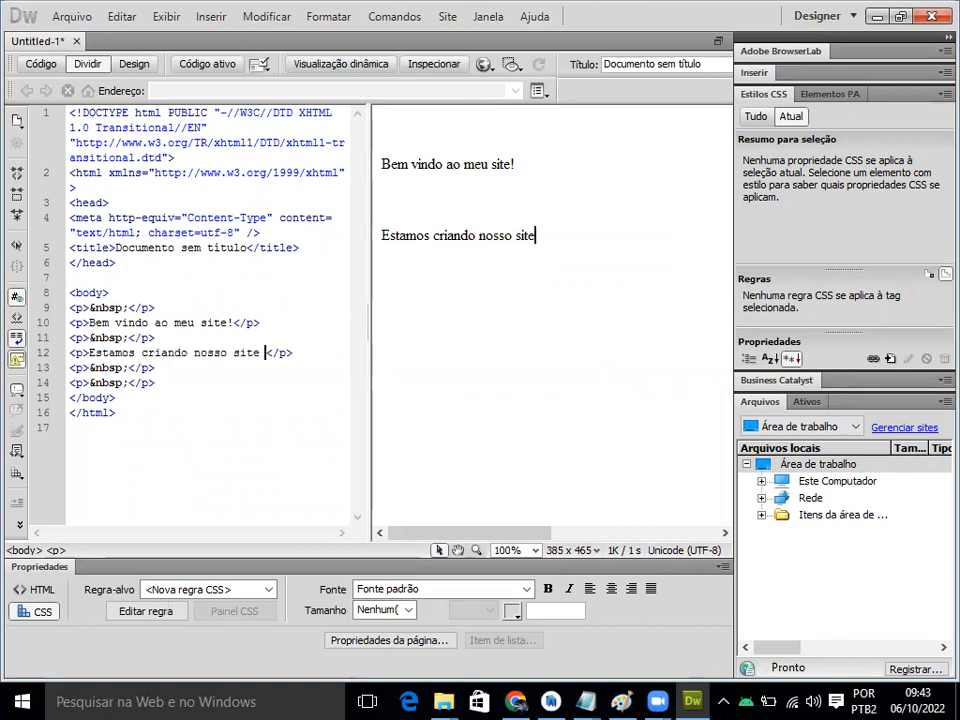
text(, iremos apre)
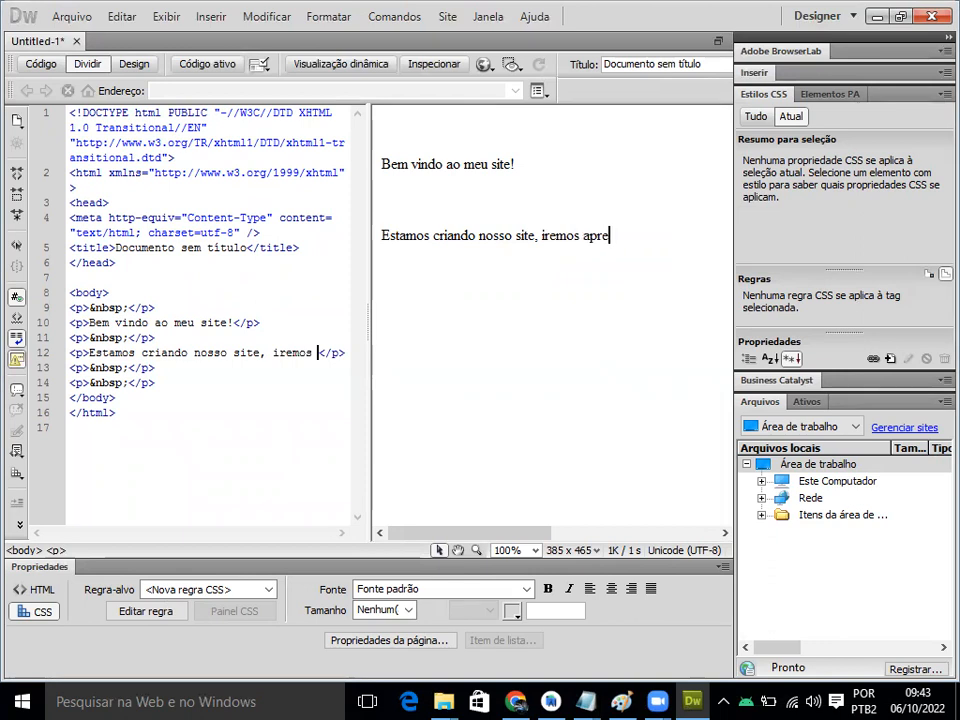
text(setar )
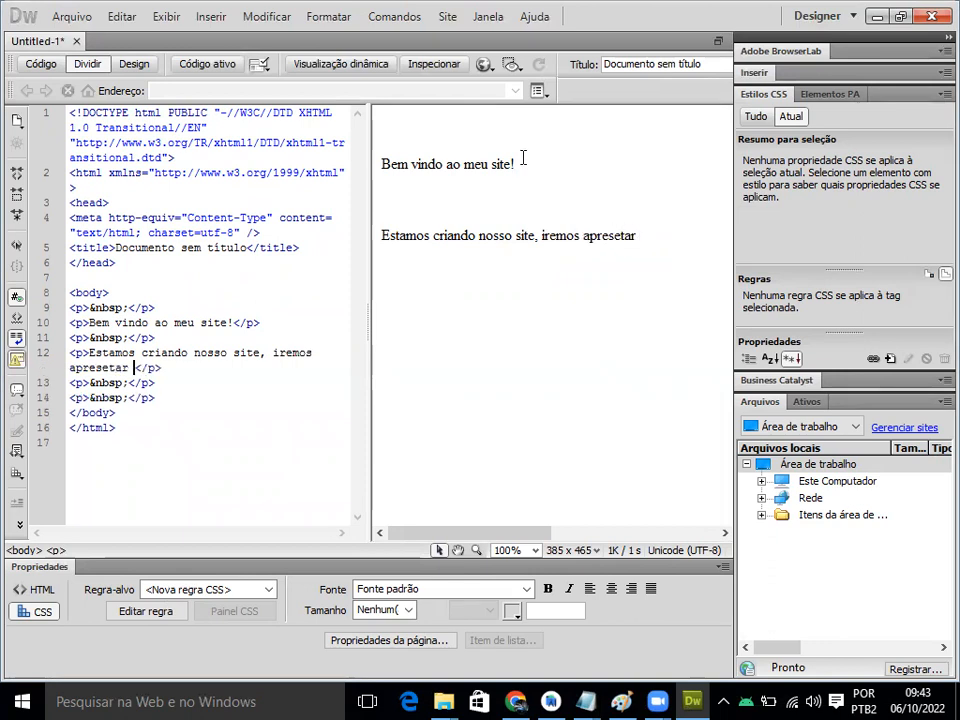
text(conteúdo sobre)
key(Return)
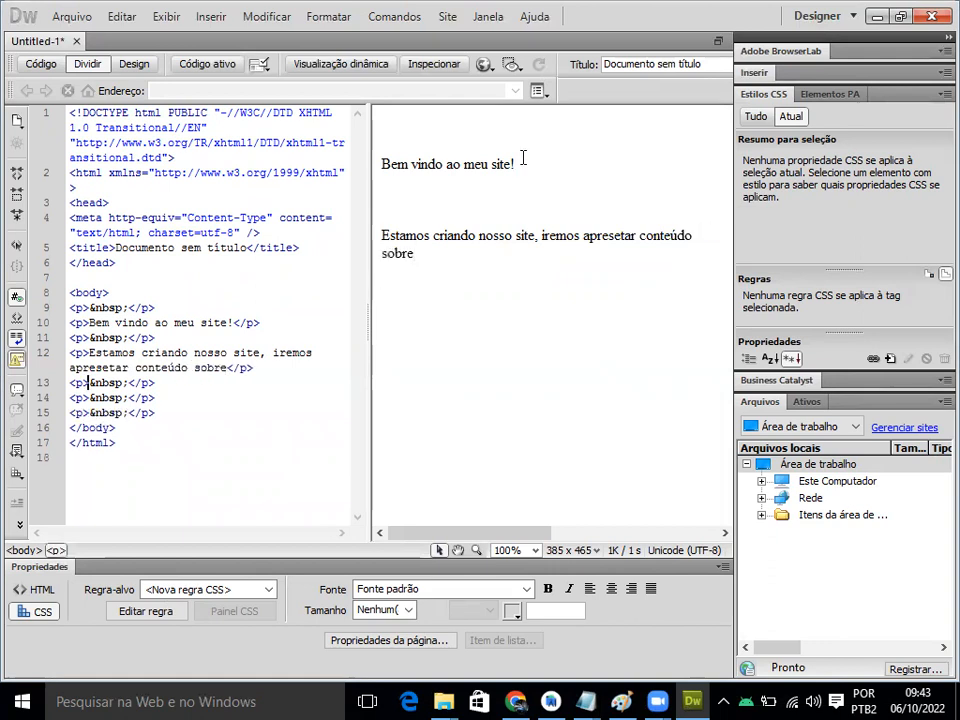
text(filems)
key(BackSpace)
key(BackSpace)
key(BackSpace)
text(mes)
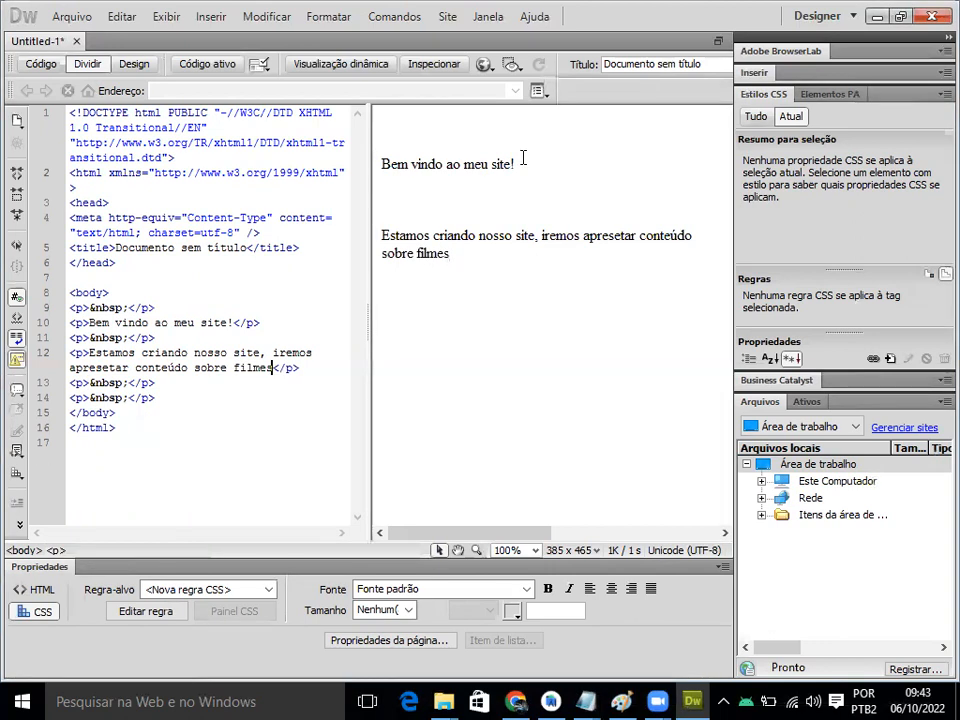
text(.)
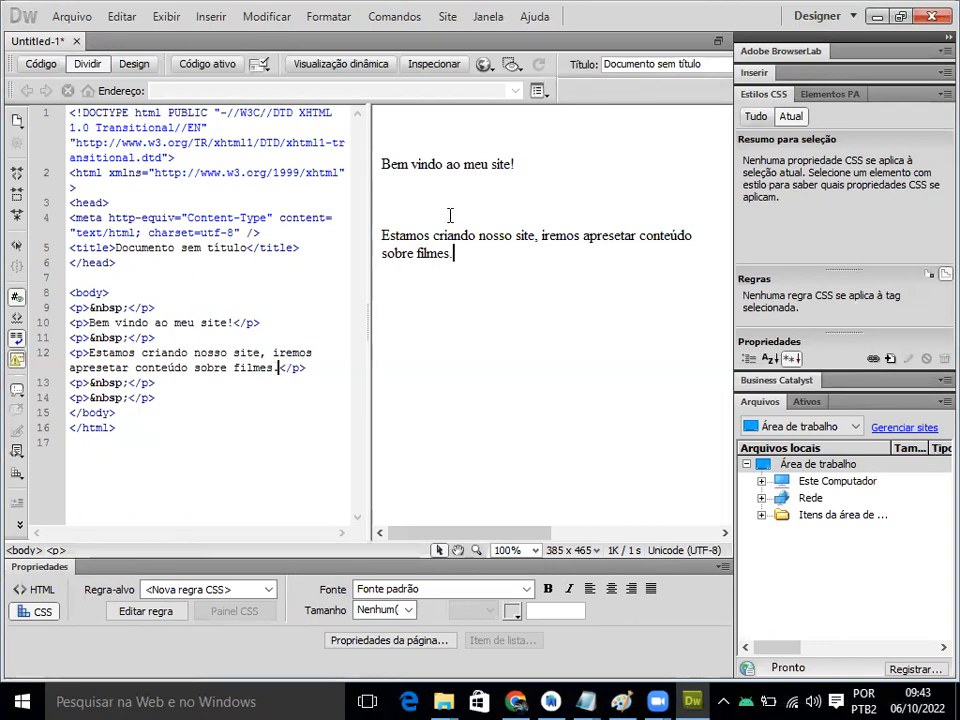
Step: Compare the new paragraph with its matching code in Split view, and return to Design view
drag(389, 236, 448, 262)
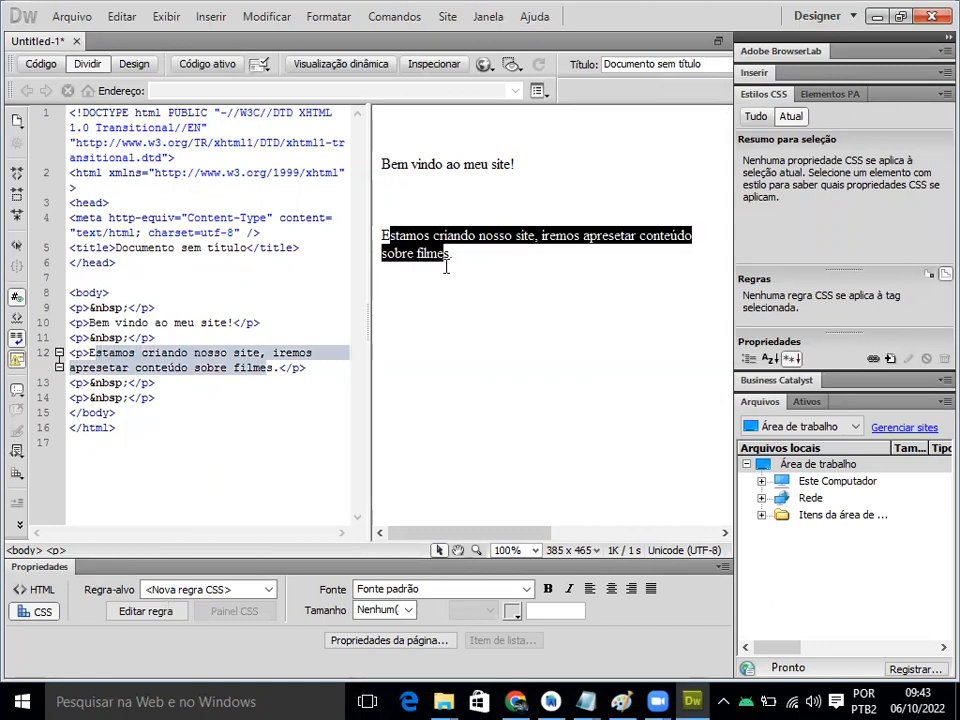
click(208, 336)
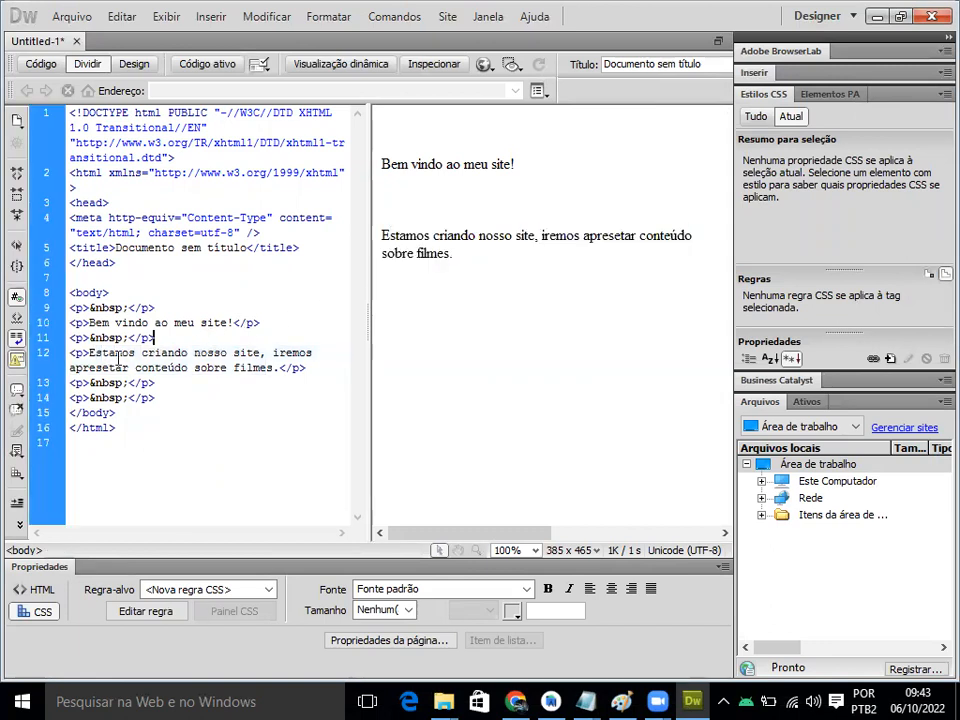
click(134, 65)
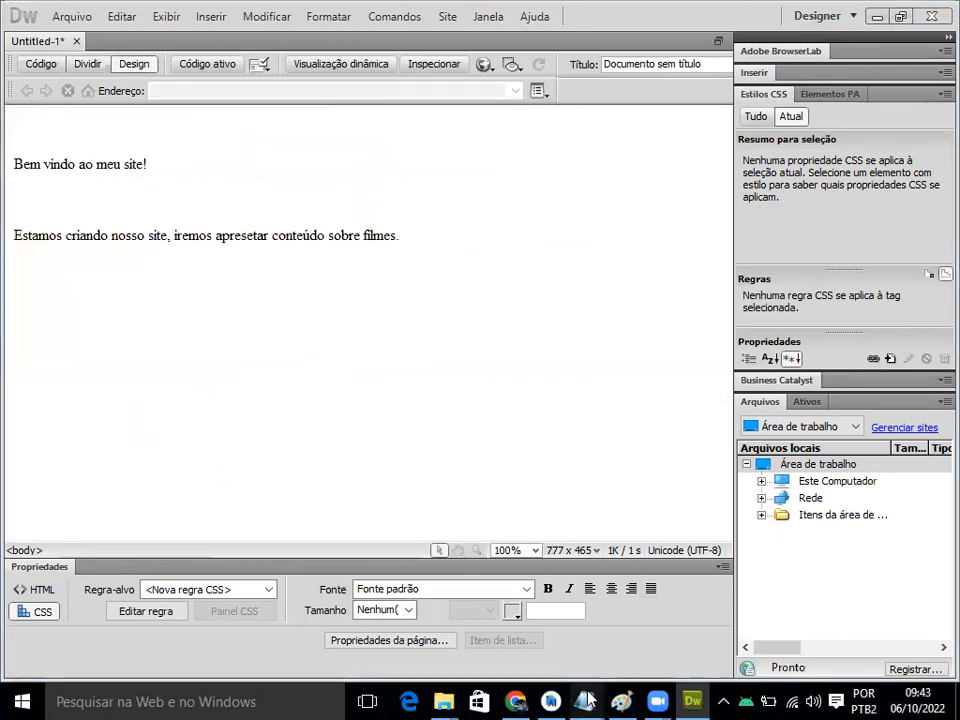
Step: Switch to the aula notes in Notepad and write "de preferência vamos ficar no modo Design" below the last line, after a blank line
mouse_move(585, 700)
click(623, 637)
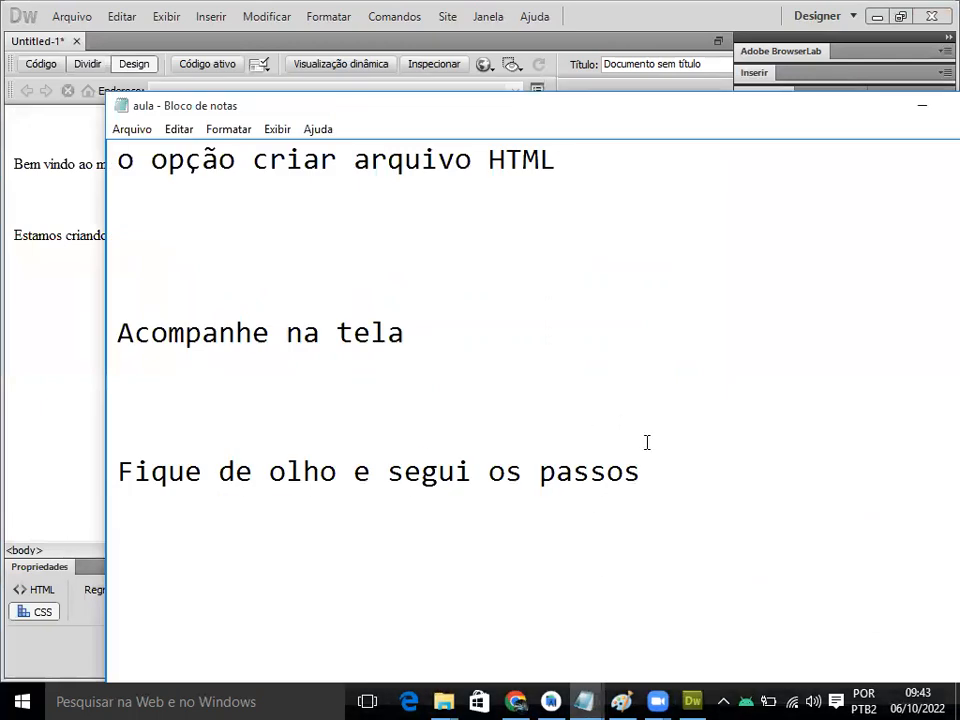
key(Return)
key(Return)
text(de preferÊncia)
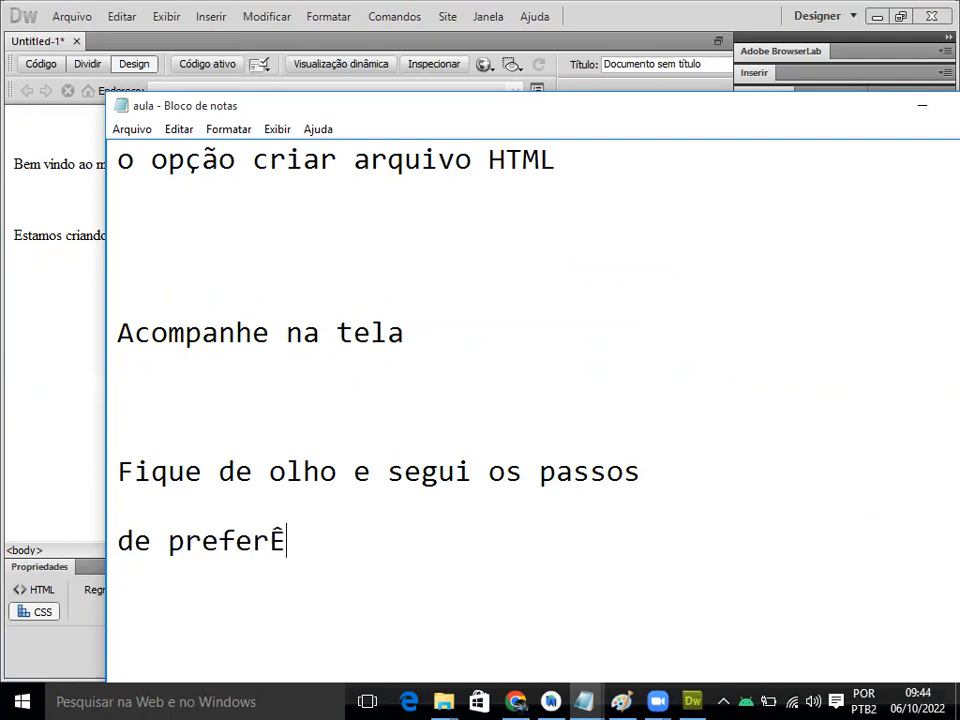
key(BackSpace)
key(BackSpace)
key(BackSpace)
key(BackSpace)
key(BackSpace)
key(BackSpace)
text(ência vamos vi)
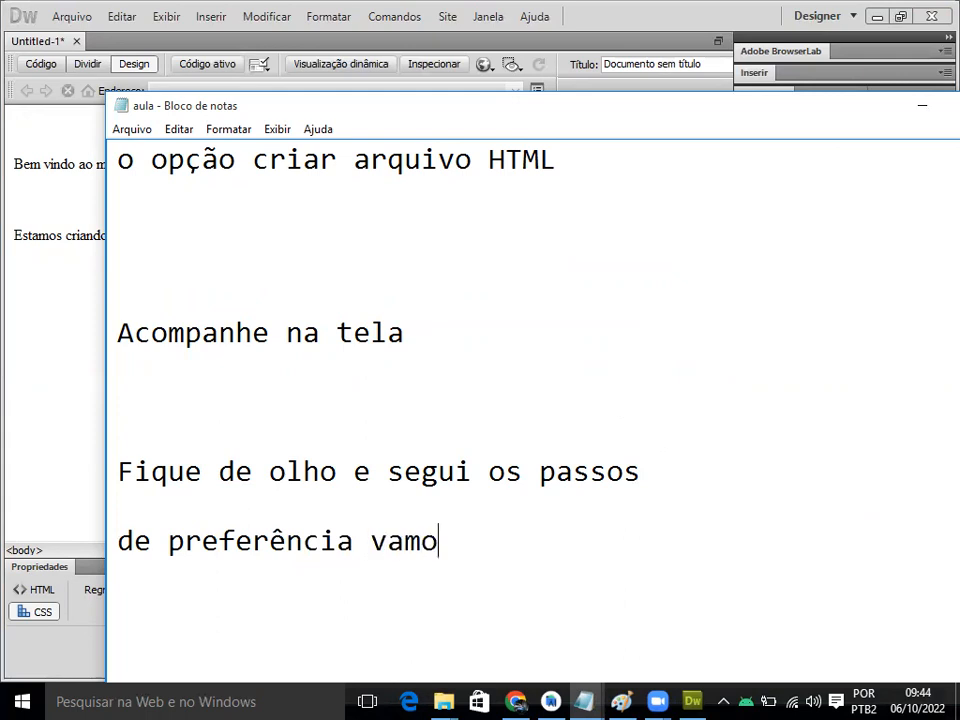
key(BackSpace)
key(BackSpace)
text(ficar )
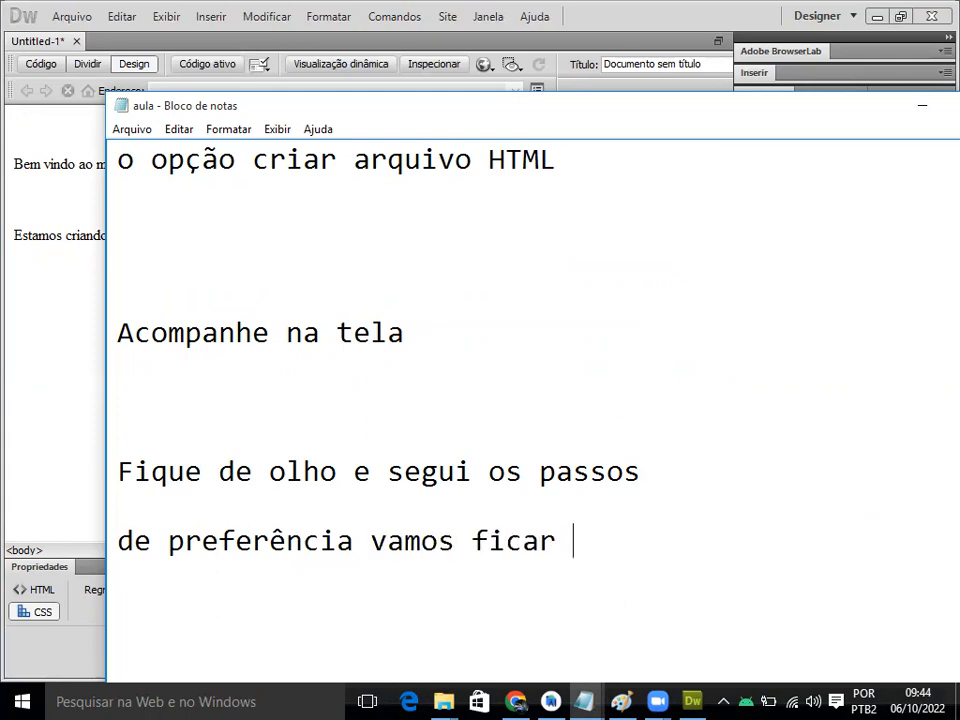
text(no modo De)
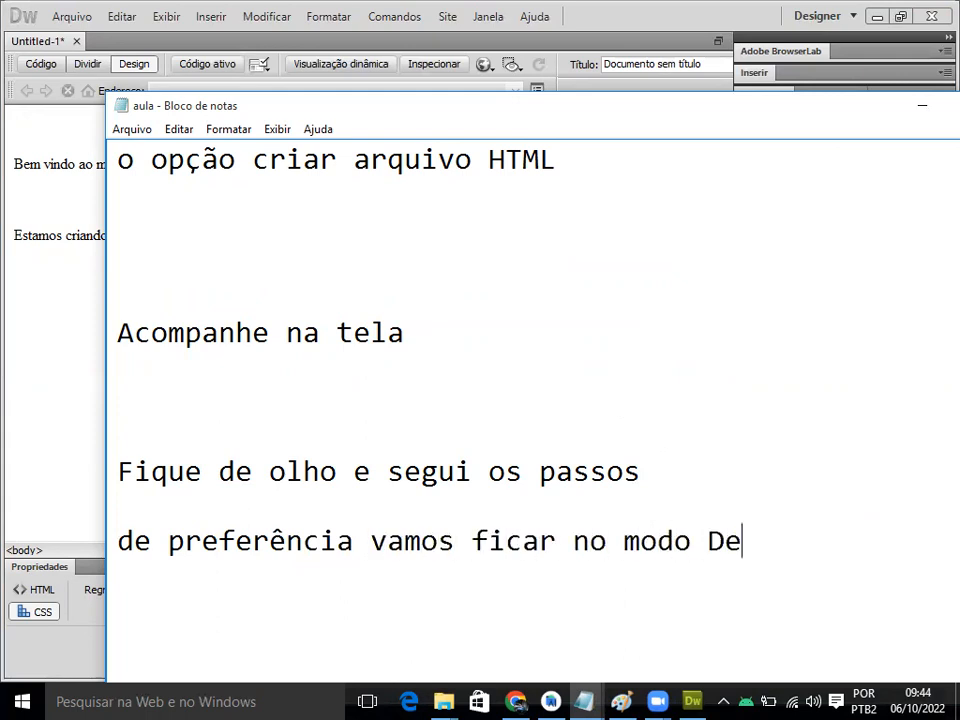
text(sign)
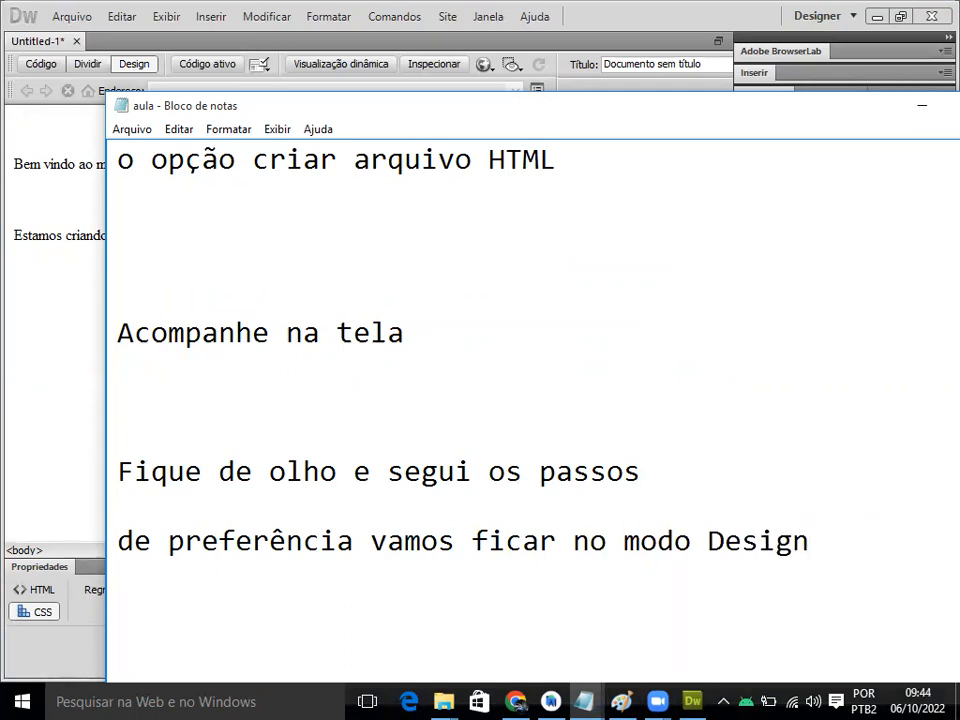
Step: Leave a blank line below the Design mode note and write "vamos inserir o conteúdo"
text(amos)
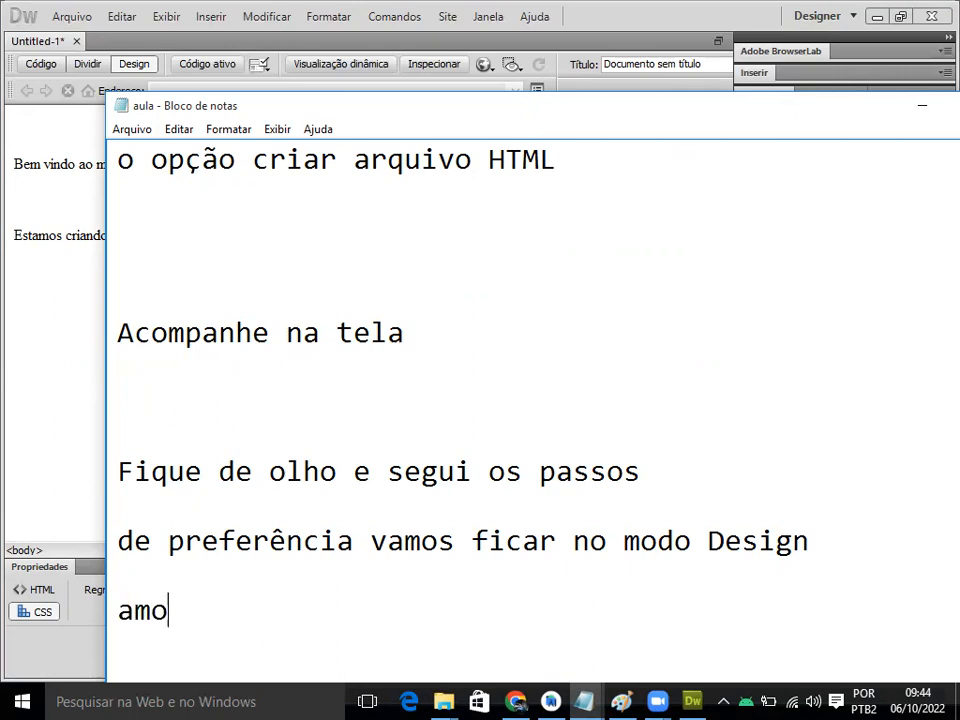
key(BackSpace)
key(BackSpace)
key(BackSpace)
key(BackSpace)
text(vamos inte)
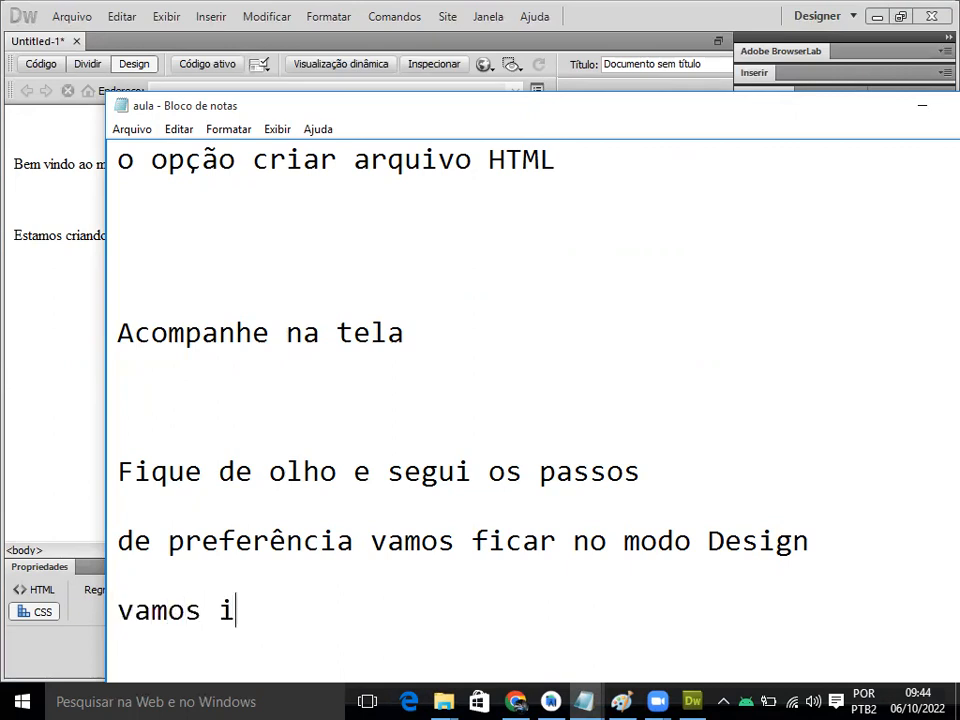
key(BackSpace)
key(BackSpace)
text(serir)
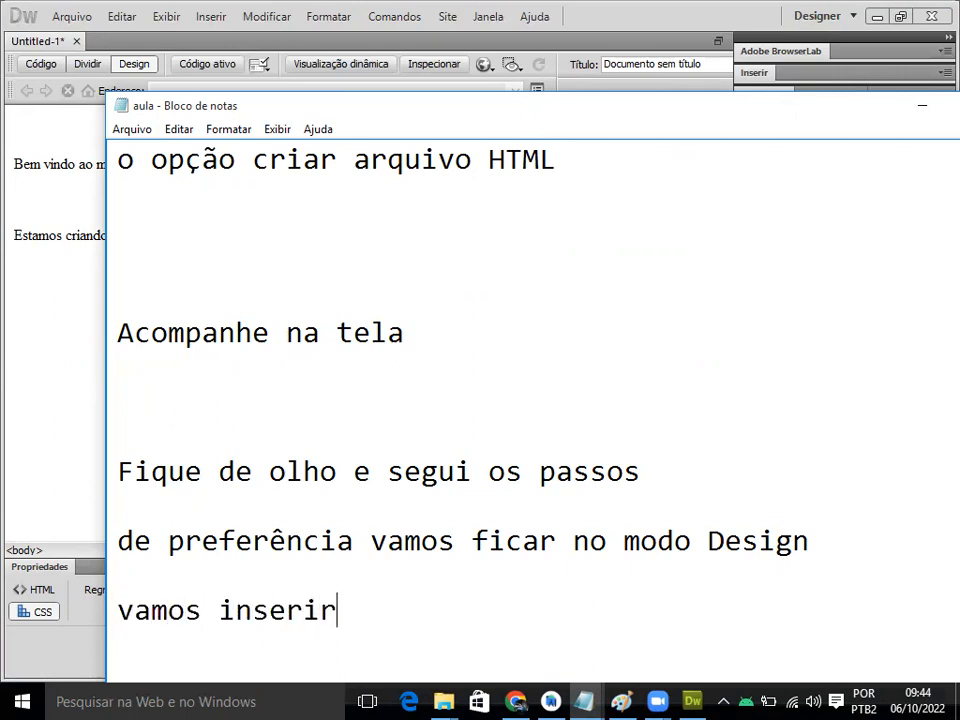
text( o conteúdo)
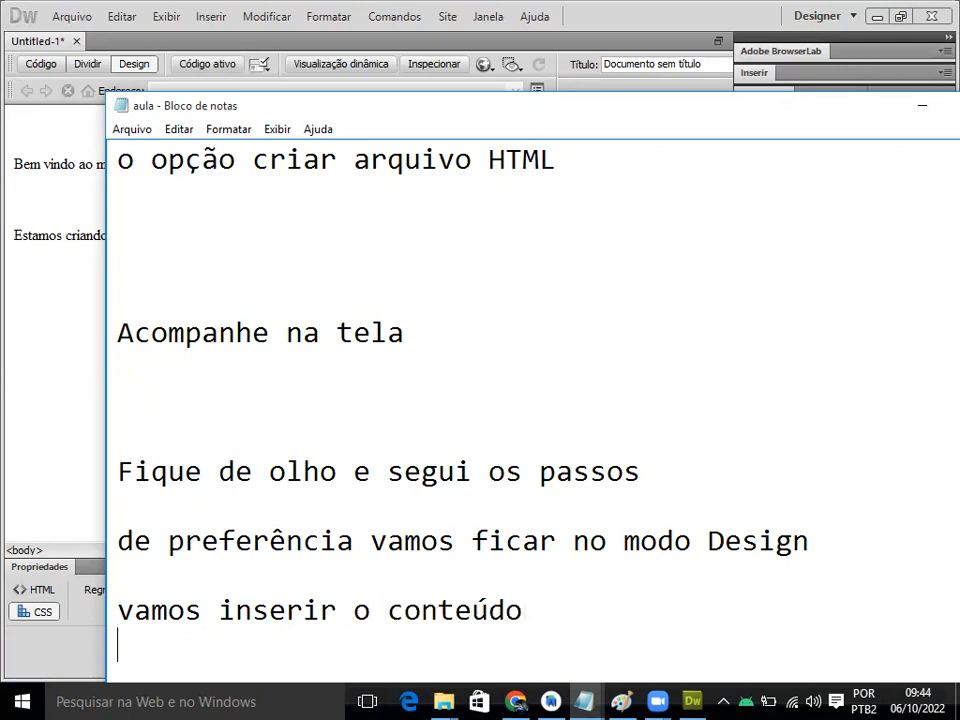
Step: Continue the content note on the following line with "inclusive links para outra página."
key(Return)
text(inclus)
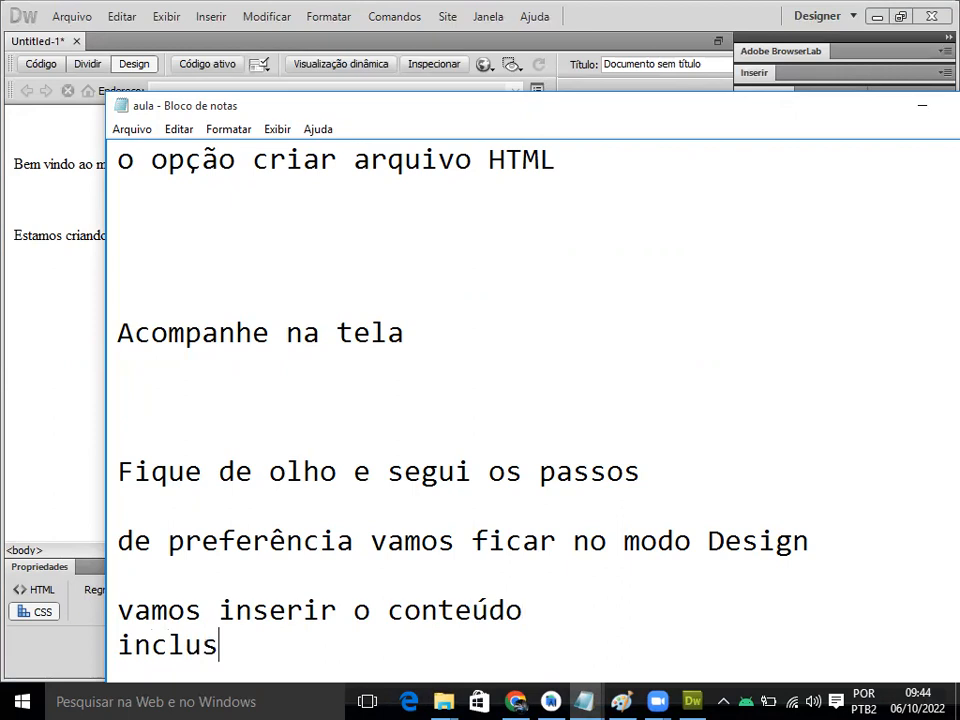
text(ive l)
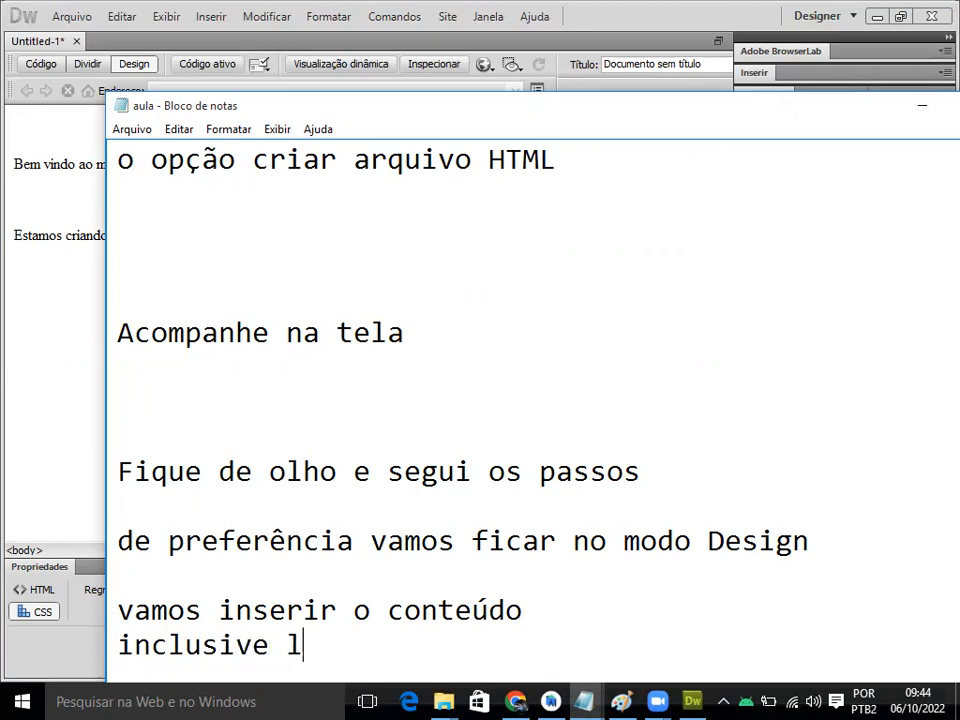
text(inks pa)
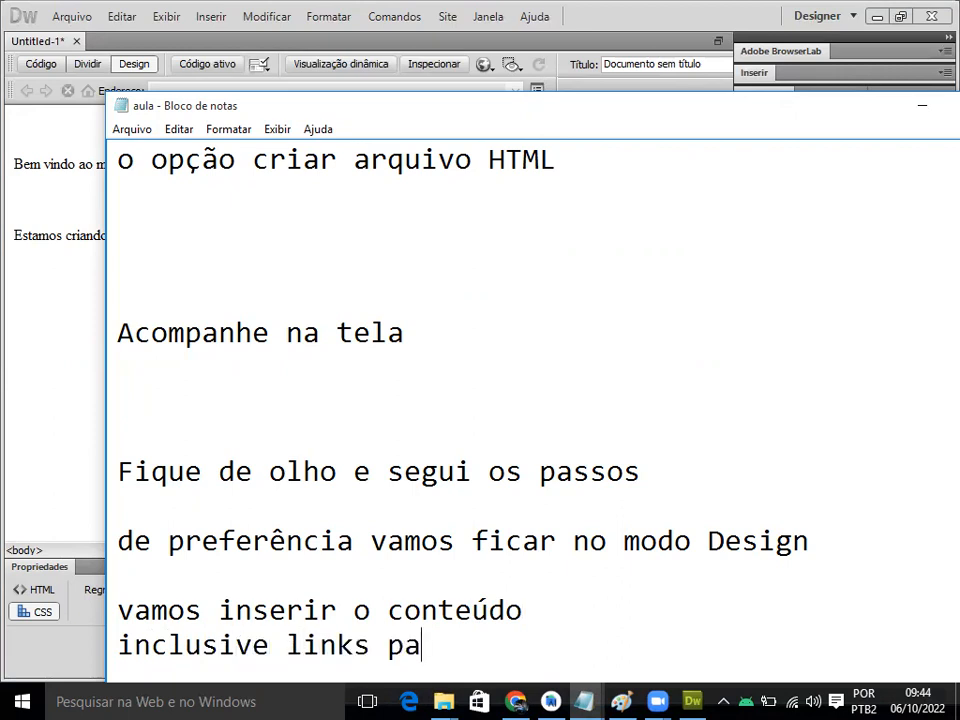
text(ra outra página)
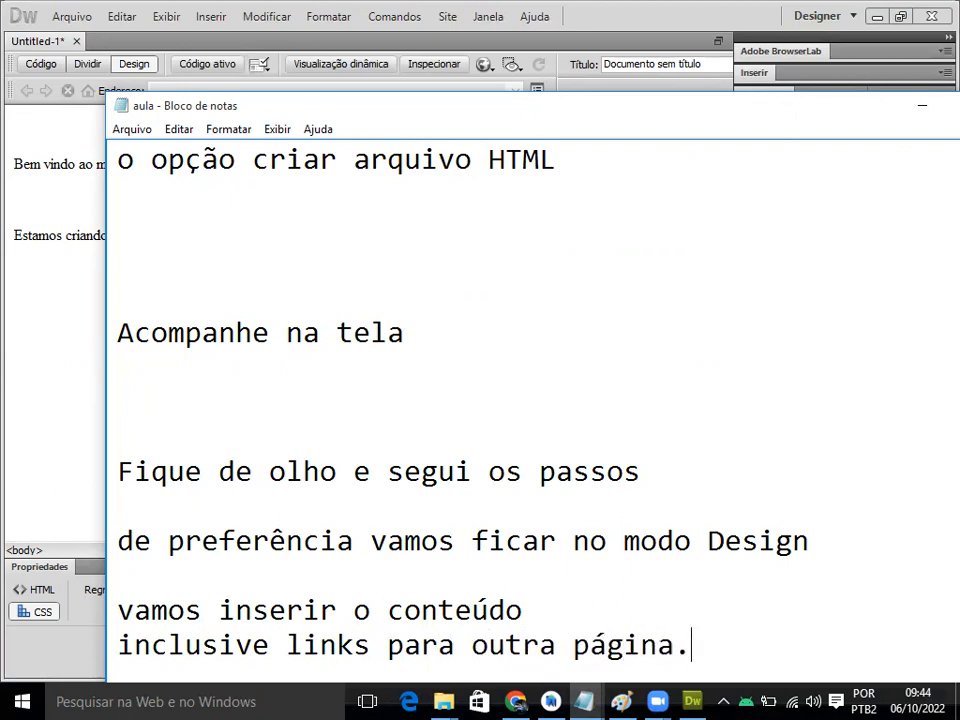
text(.)
Step: Below the links note, leave a blank line and write "E também vou iniciar a formatação"
key(Return)
key(Return)
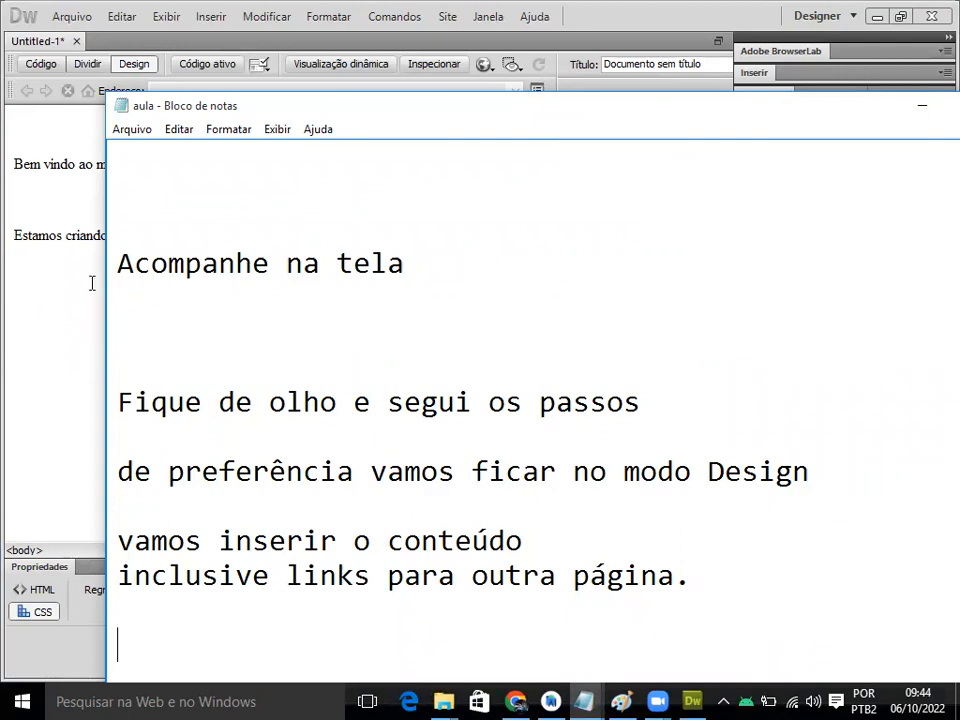
key(Return)
key(Return)
text(e)
key(BackSpace)
text(E tamb)
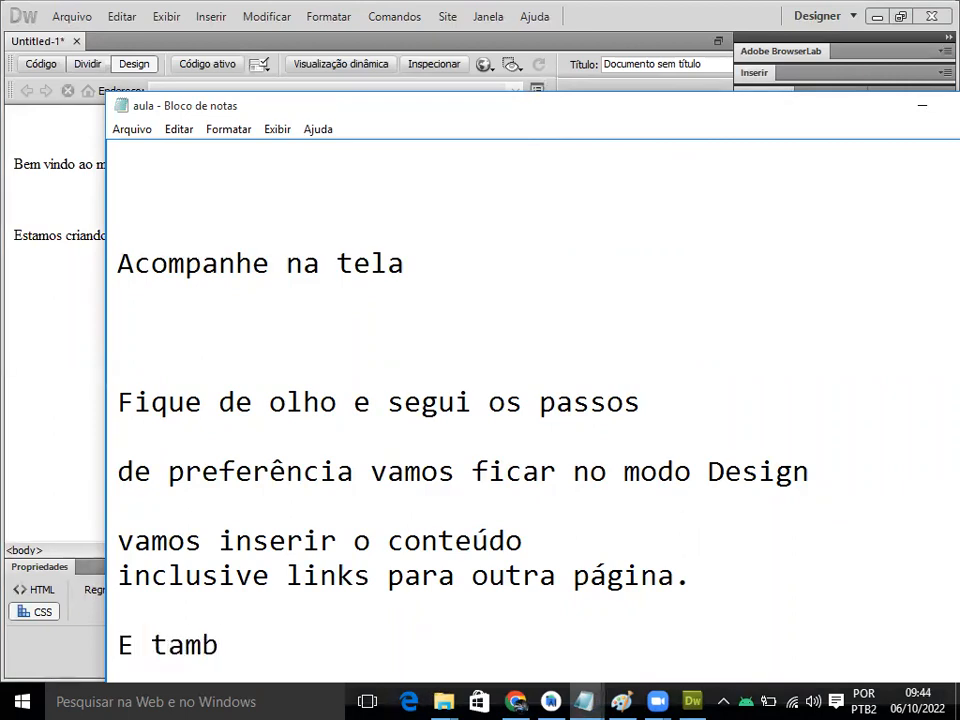
text(ém vou i)
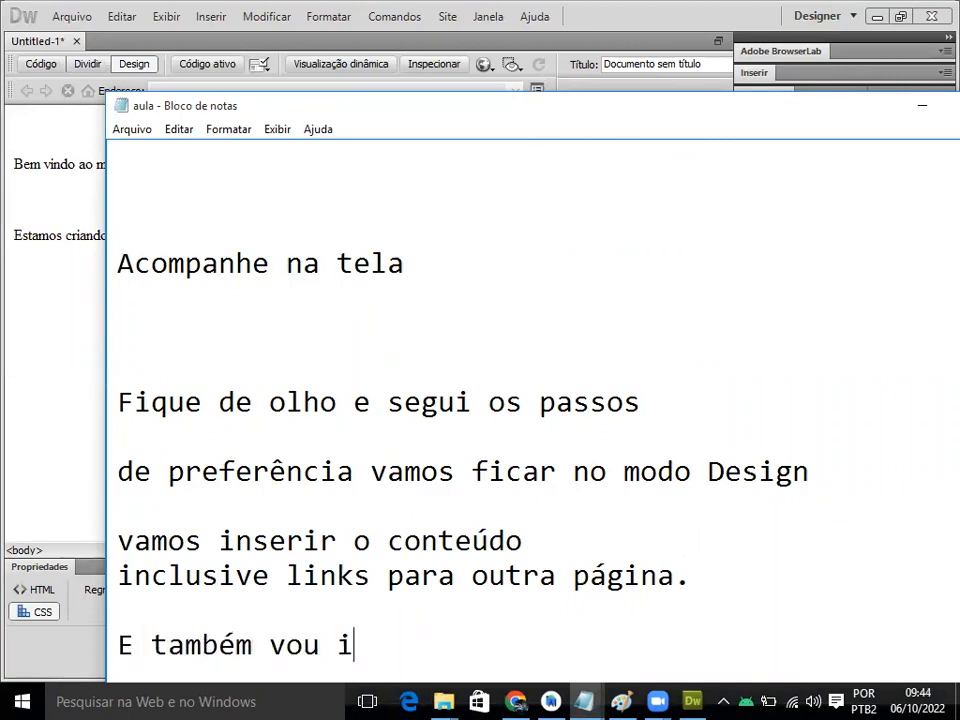
text(niciar a formata)
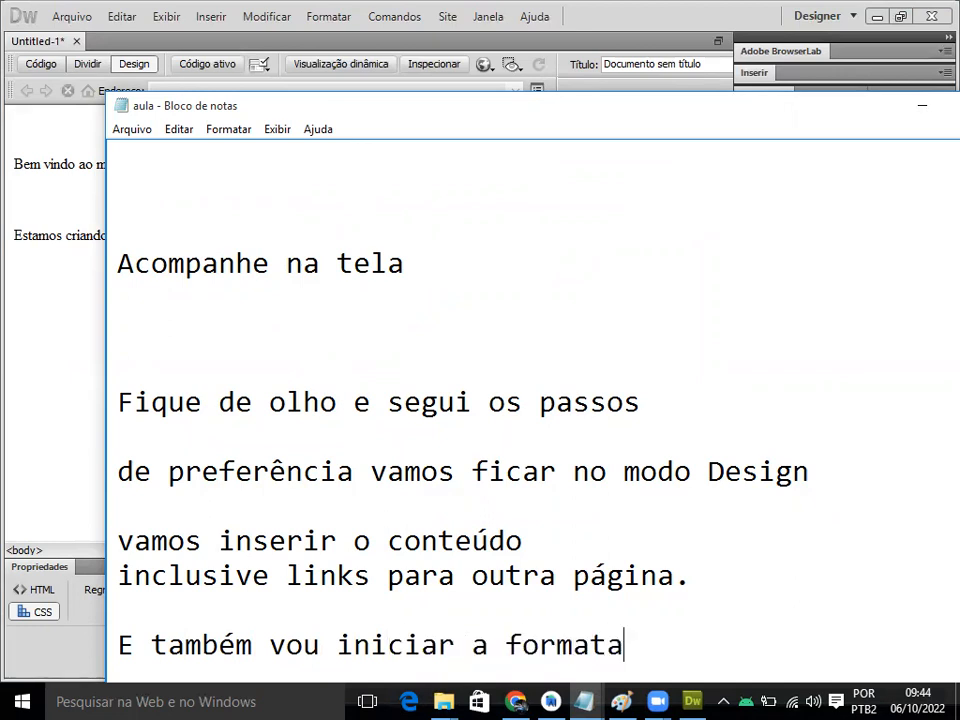
text(ção)
Step: After a blank line below the formatting note, write "e nesse caso ele irá acionar recusos do CSS"
key(Return)
key(Return)
text(e nessa)
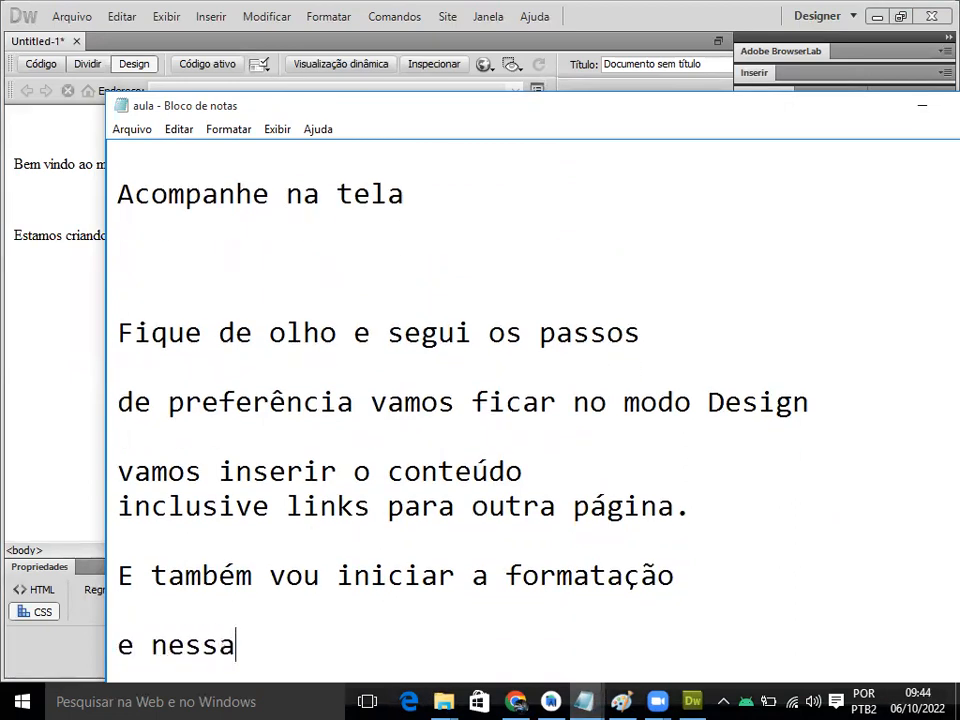
text(==)
key(BackSpace)
key(BackSpace)
key(BackSpace)
text(e )
text(caso e)
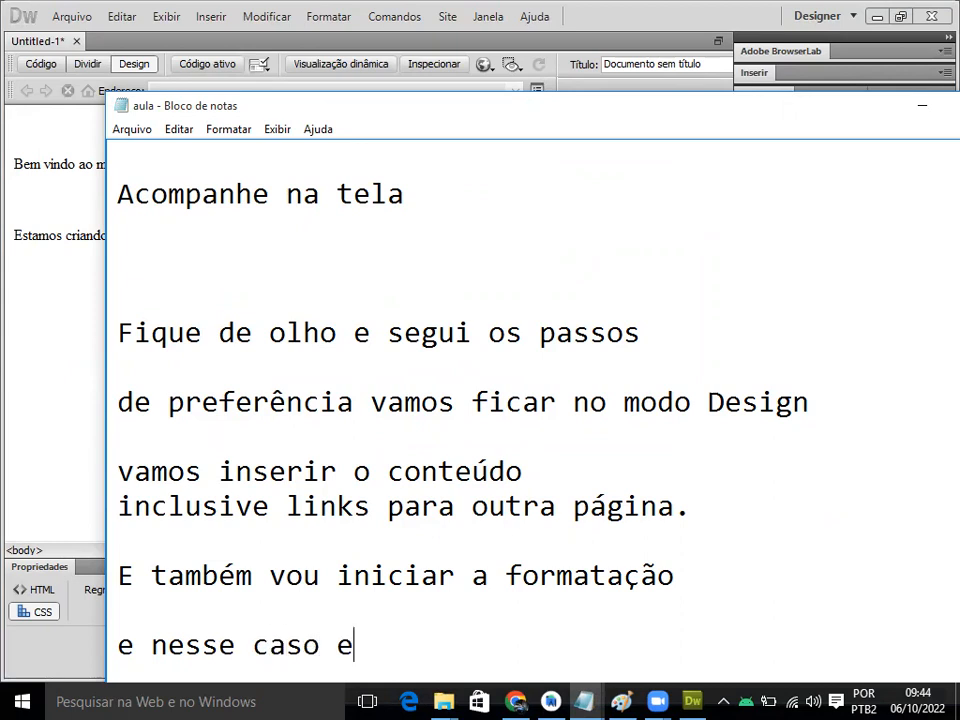
text(le irá )
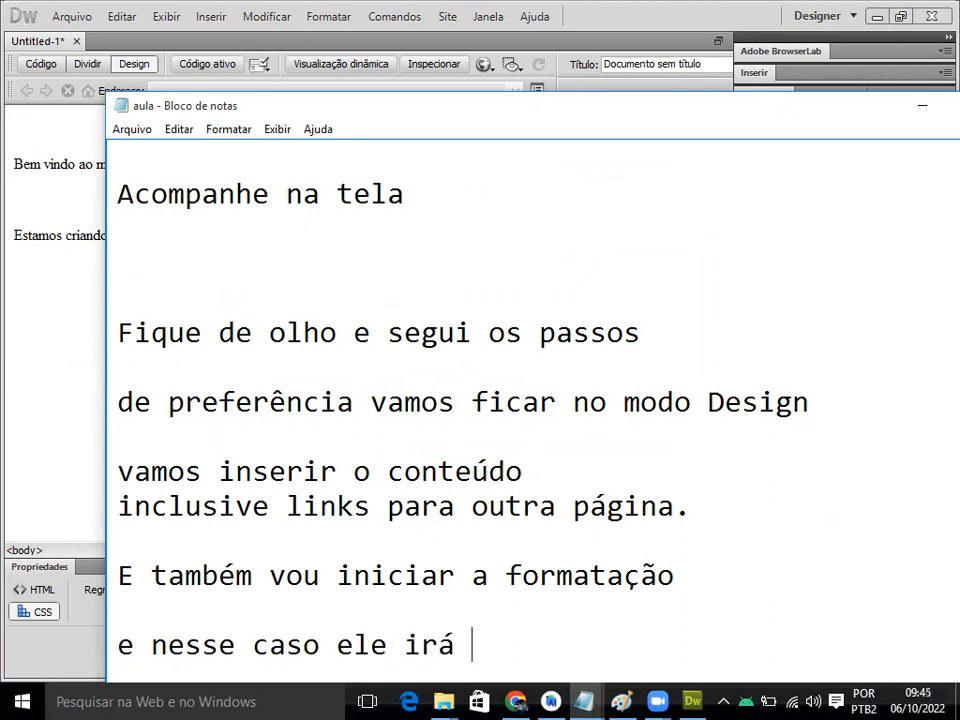
text(aciona)
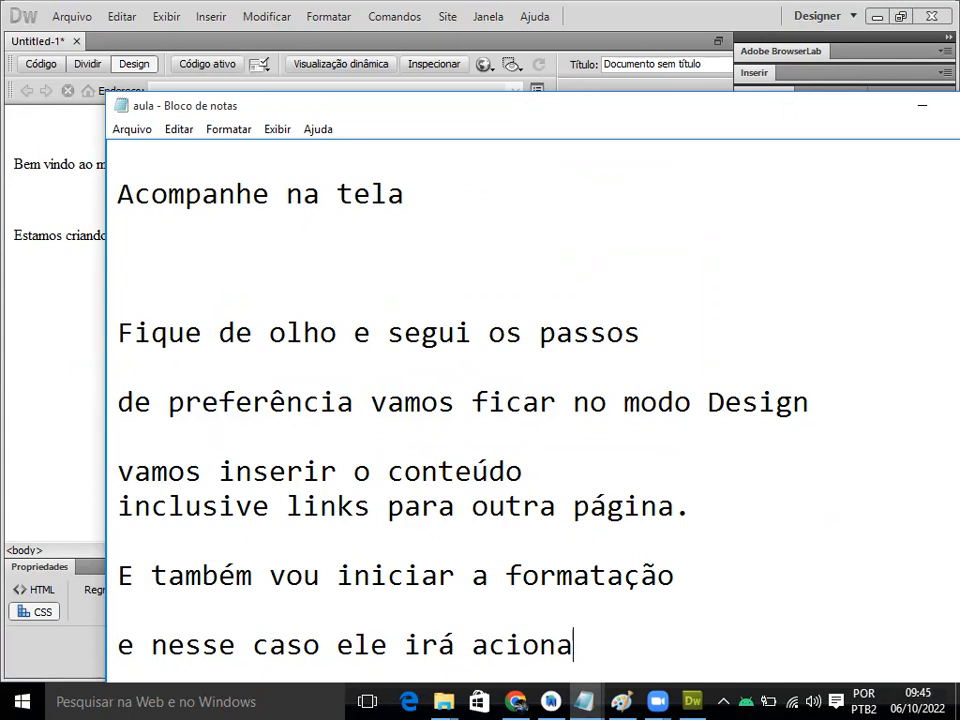
text(r recusoss)
key(BackSpace)
text(do )
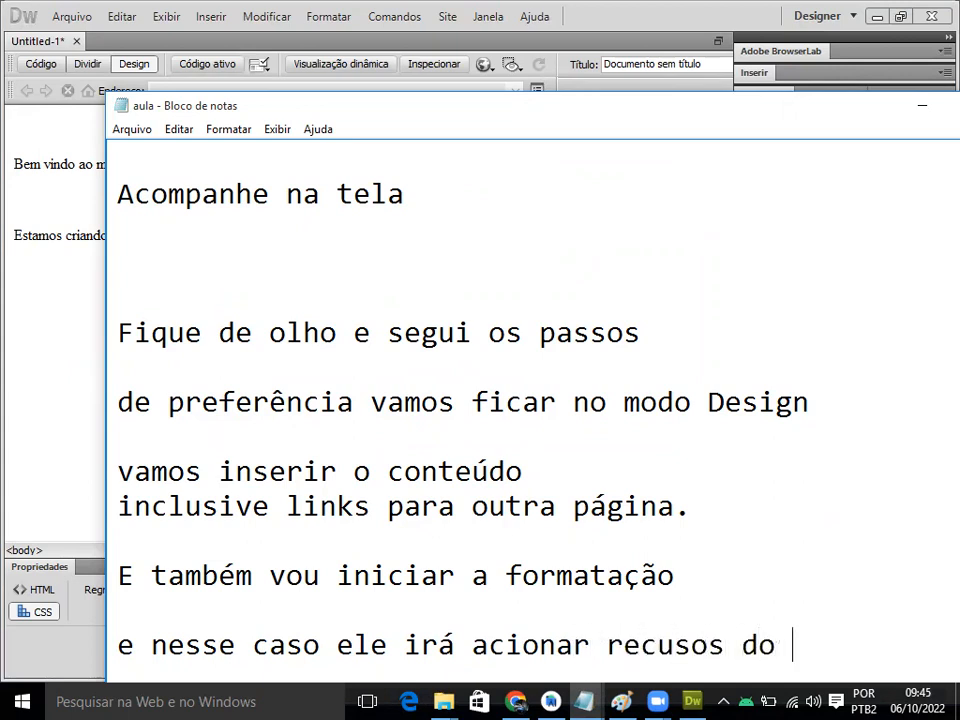
text(CSS)
Step: Leave two blank lines below the CSS note and write "Vamos lá!"
key(Return)
key(Return)
key(Return)
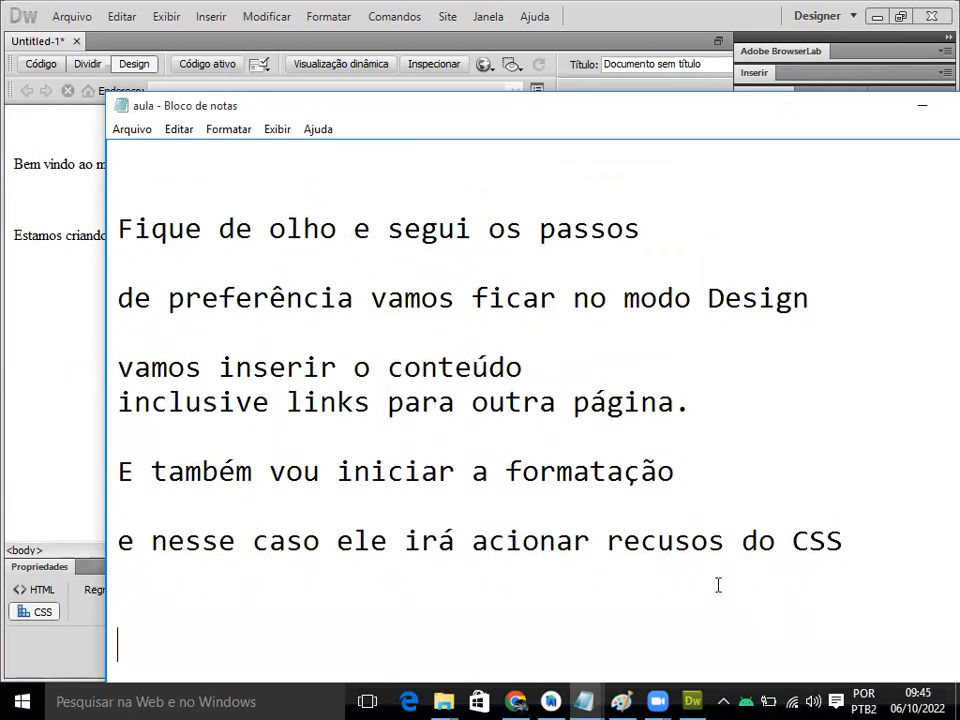
text(Vam)
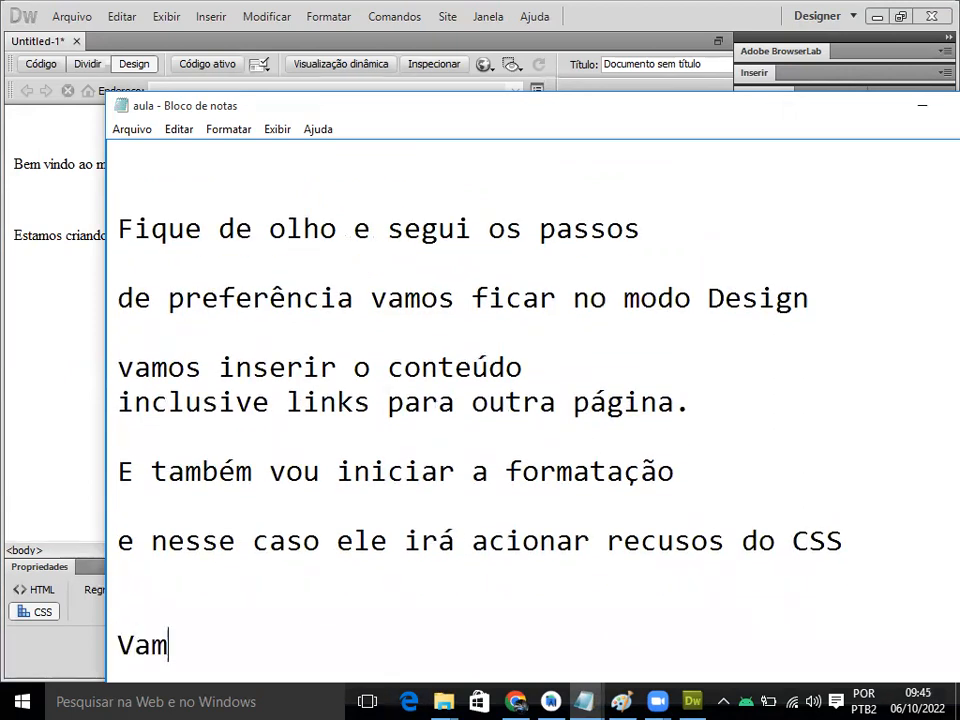
text(os lá!)
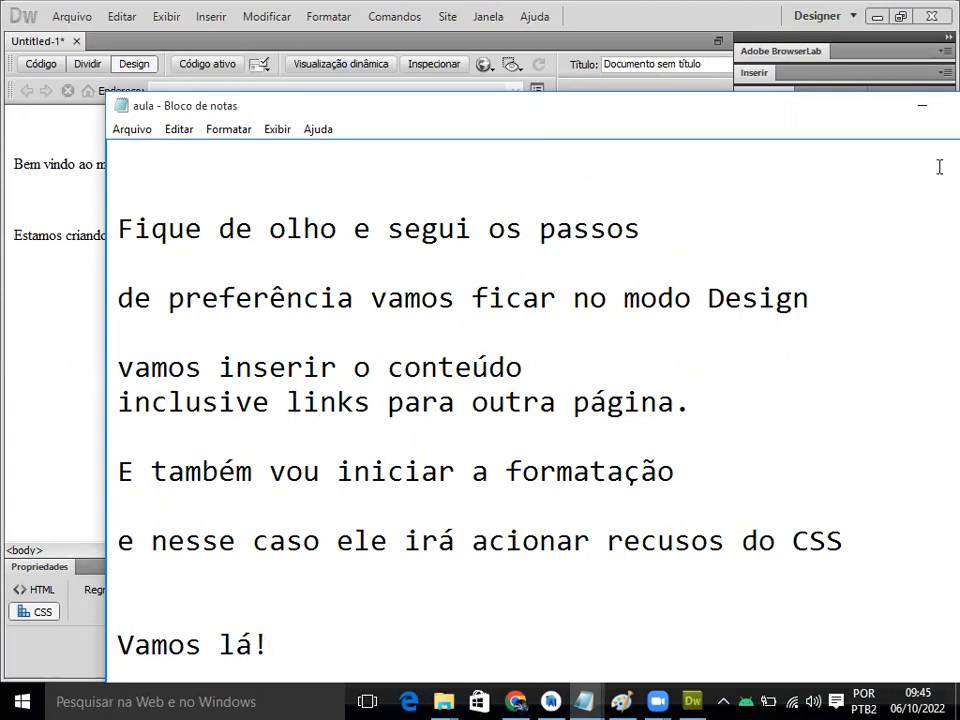
Step: Minimize the notes to return to Dreamweaver and select the line "Bem vindo ao meu site!" on the page
click(925, 106)
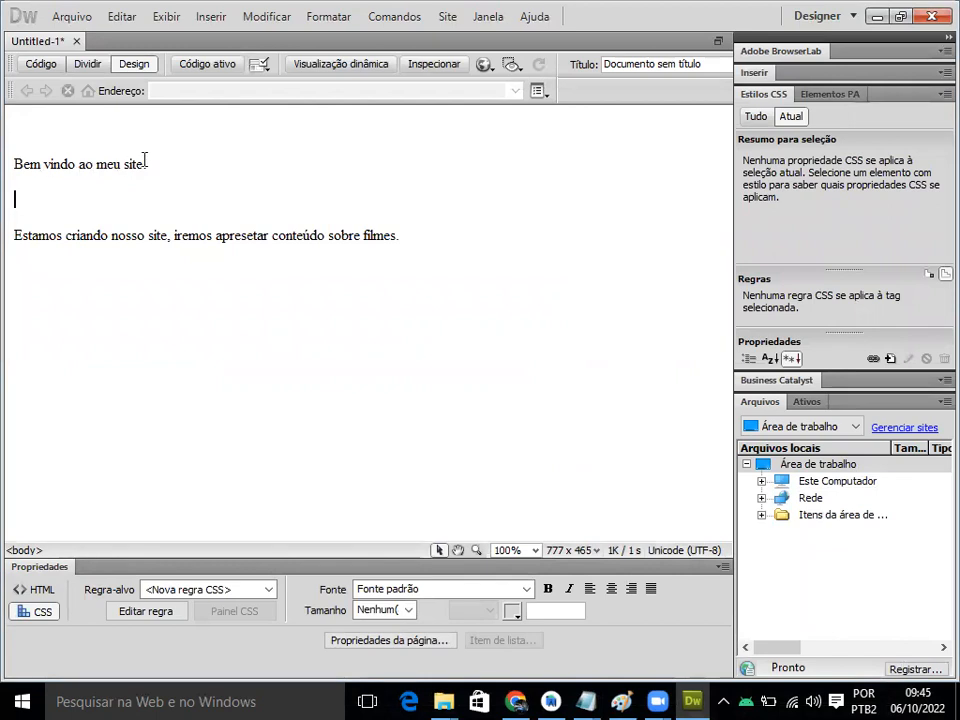
drag(150, 160, 4, 160)
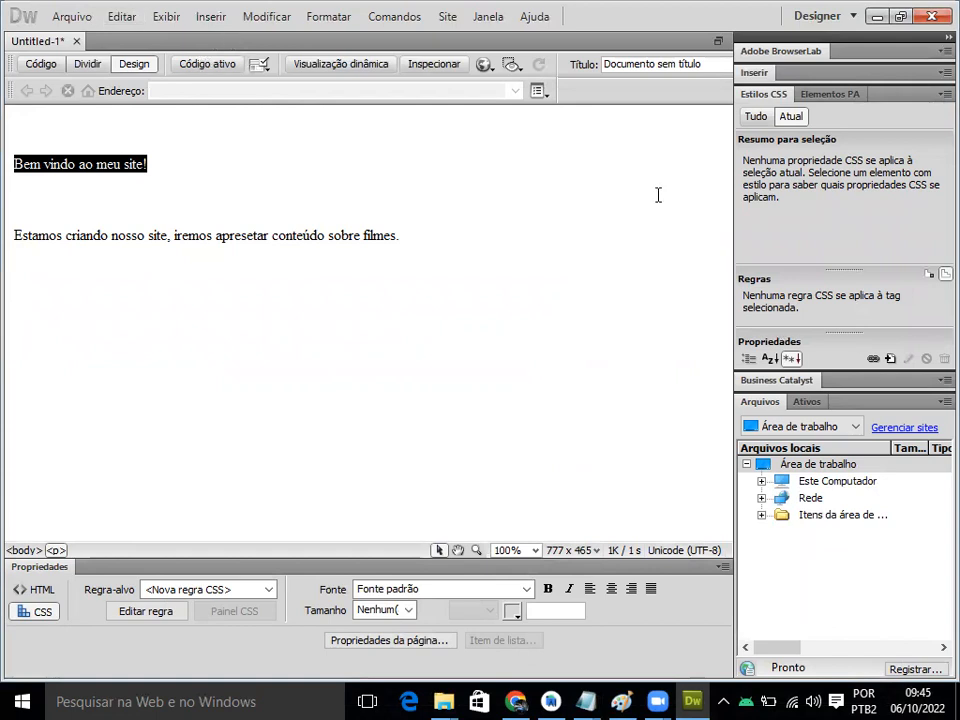
Step: Expand the Insert panel, then take the program window out of full screen and widen it across most of the desktop
click(752, 76)
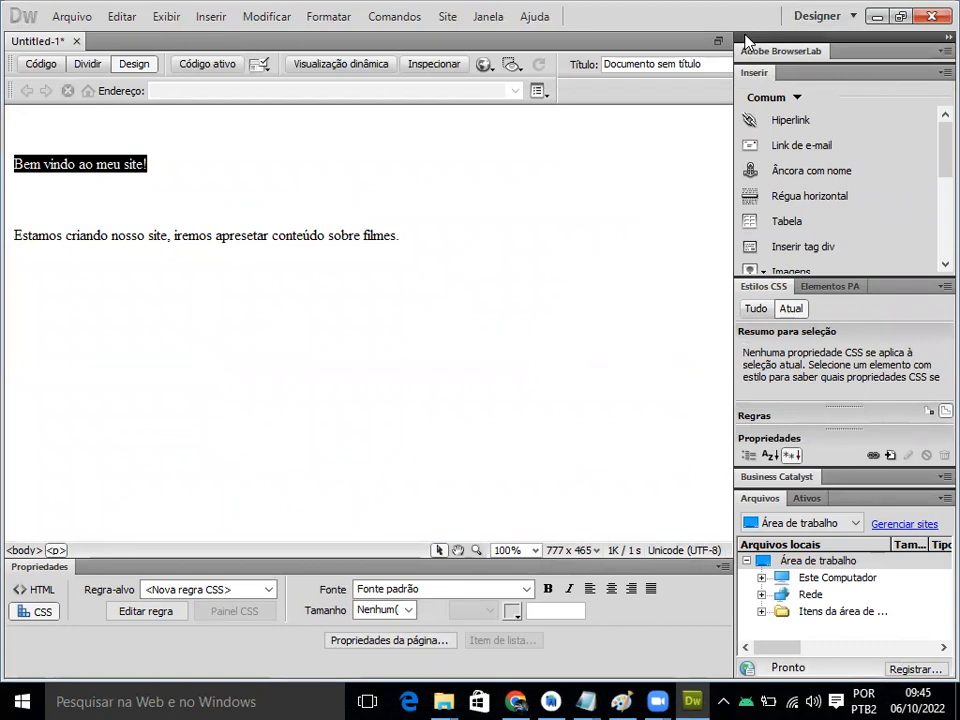
drag(744, 20, 437, 38)
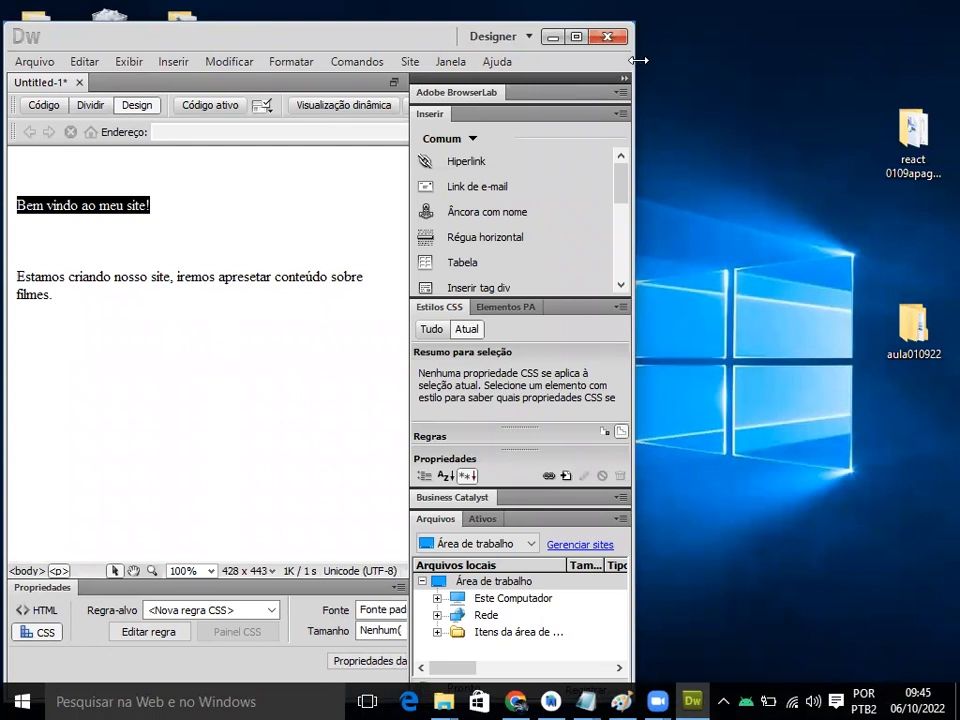
drag(638, 61, 938, 62)
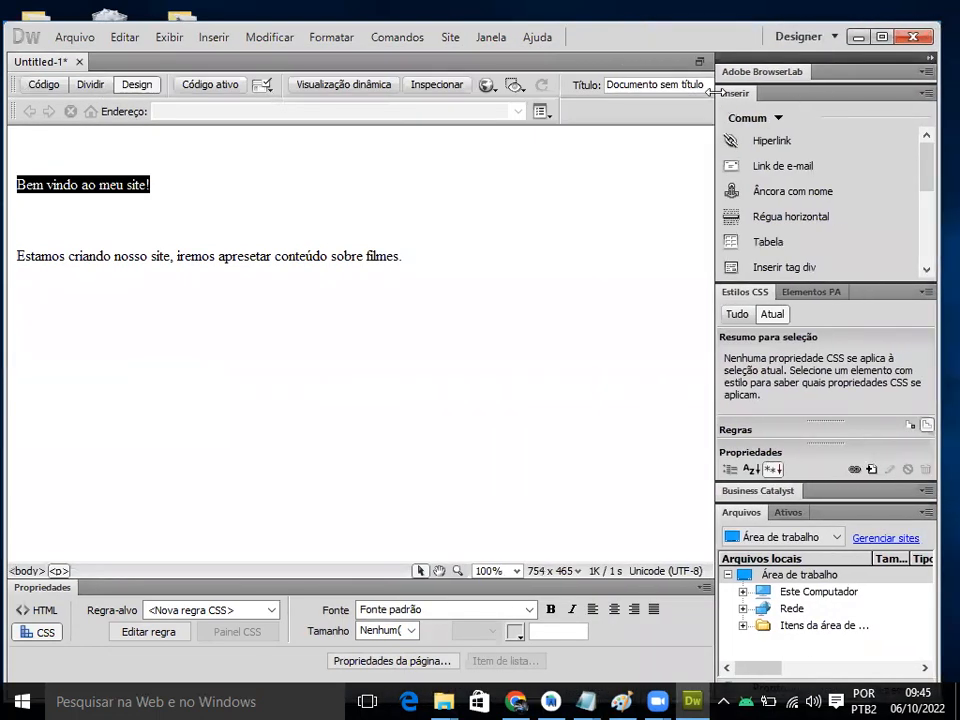
Step: Demonstrate toggling the Insert panel by hiding and showing it twice, ending with the panel expanded
click(494, 42)
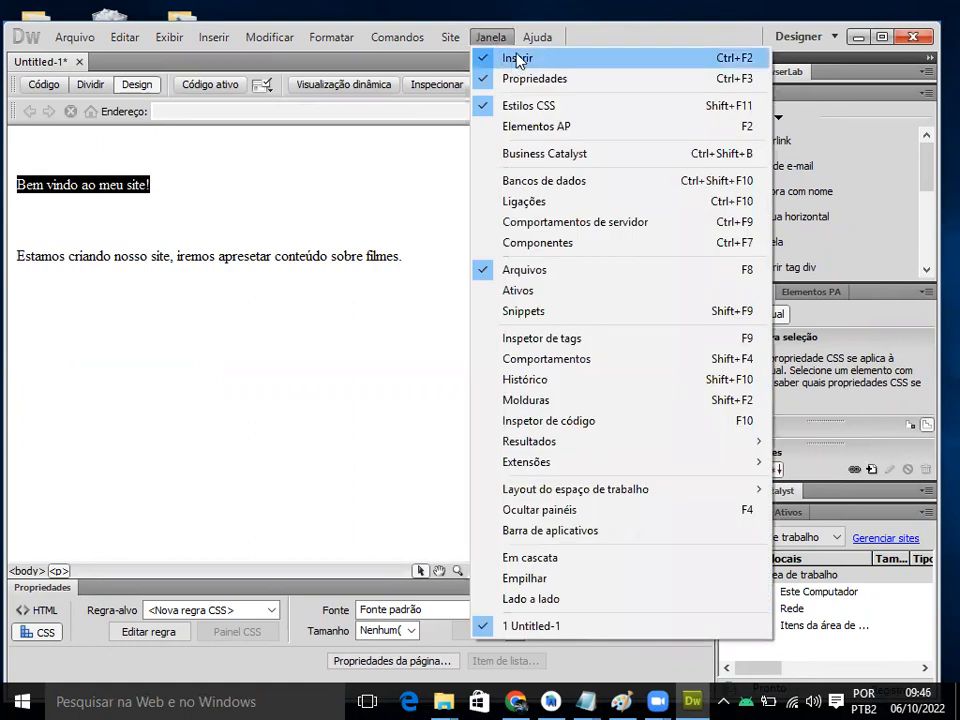
click(485, 64)
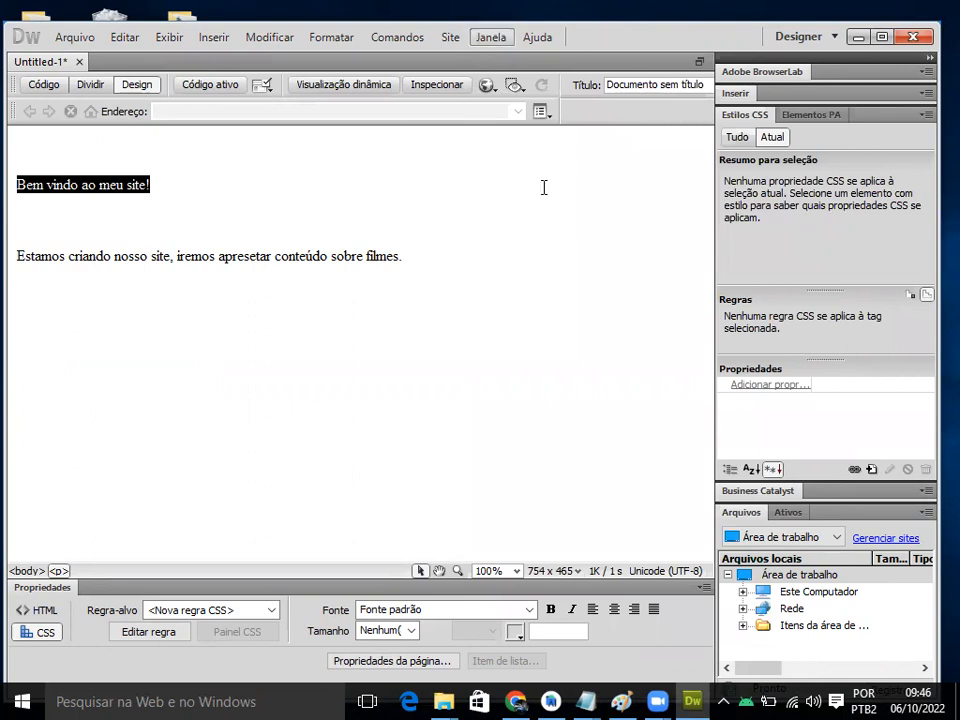
click(491, 38)
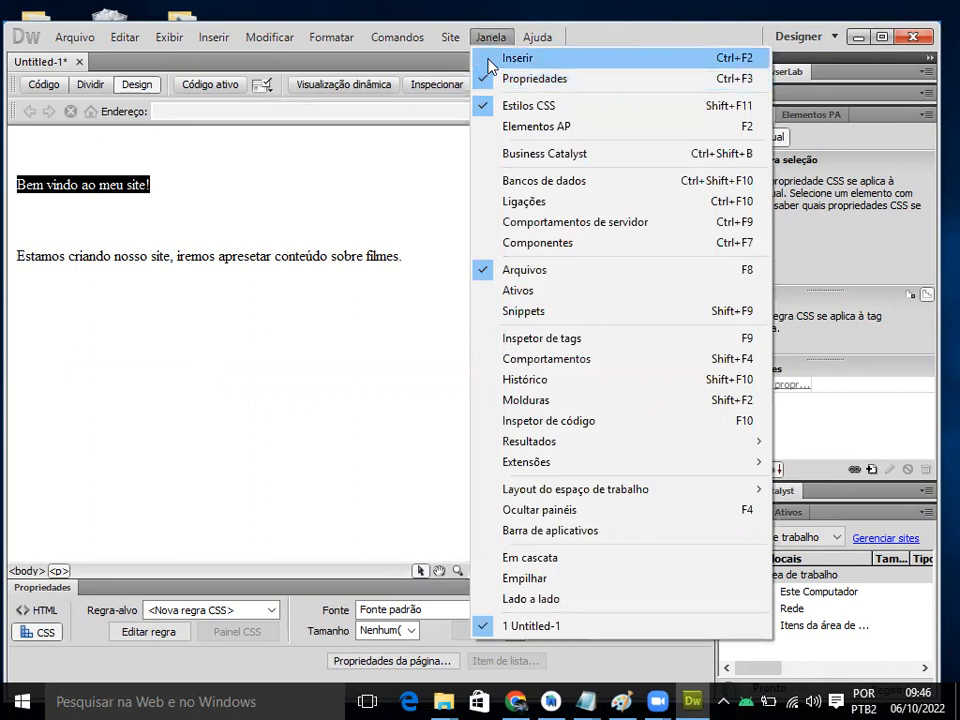
click(490, 61)
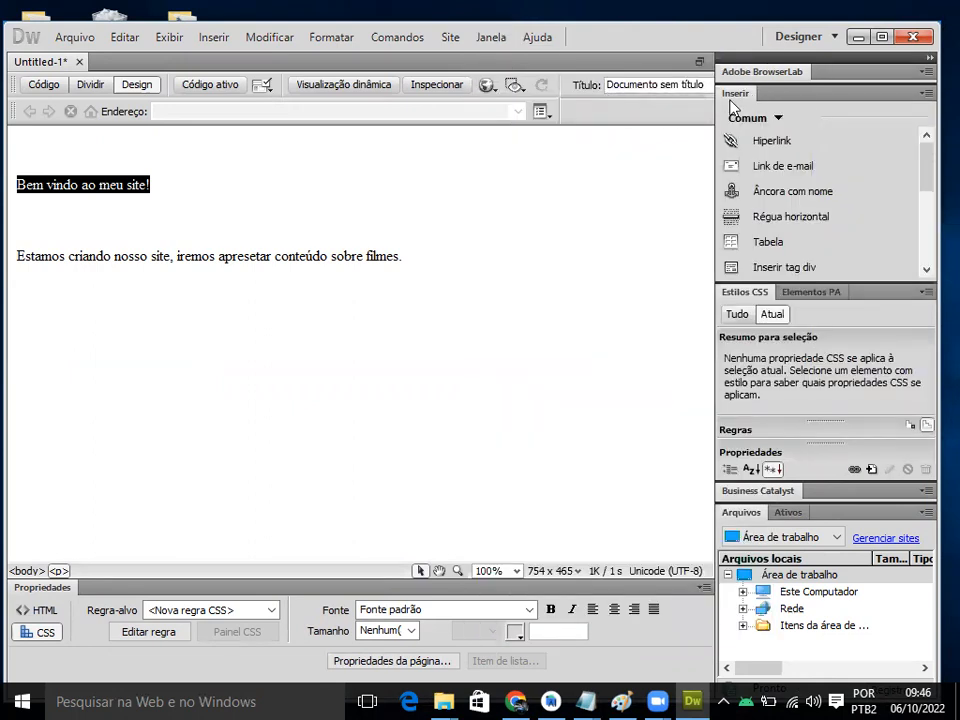
click(493, 42)
click(505, 58)
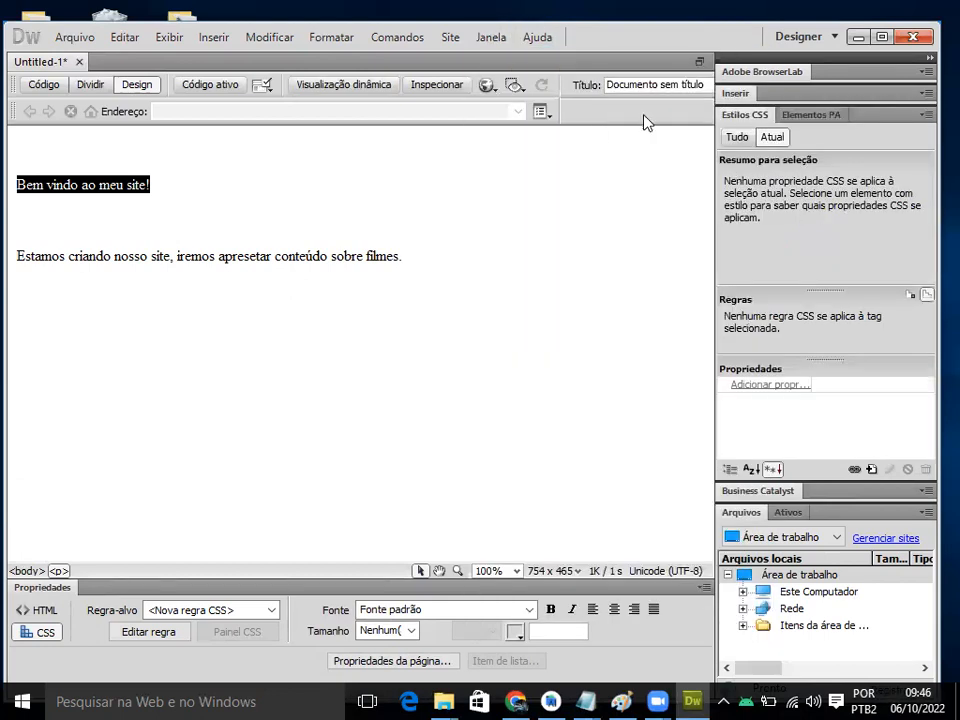
click(494, 38)
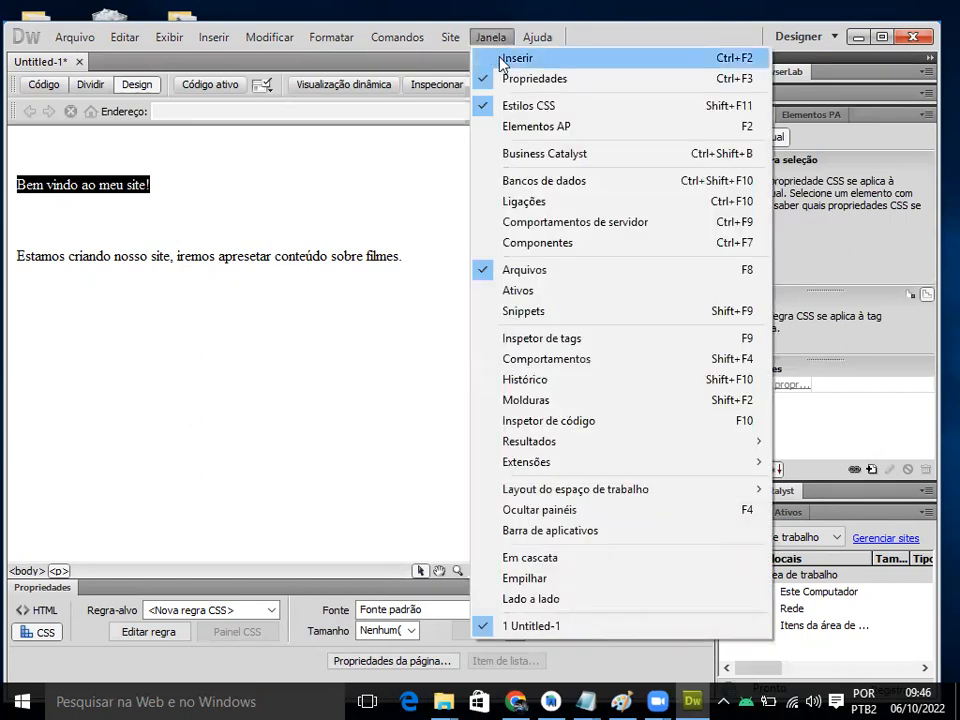
click(515, 58)
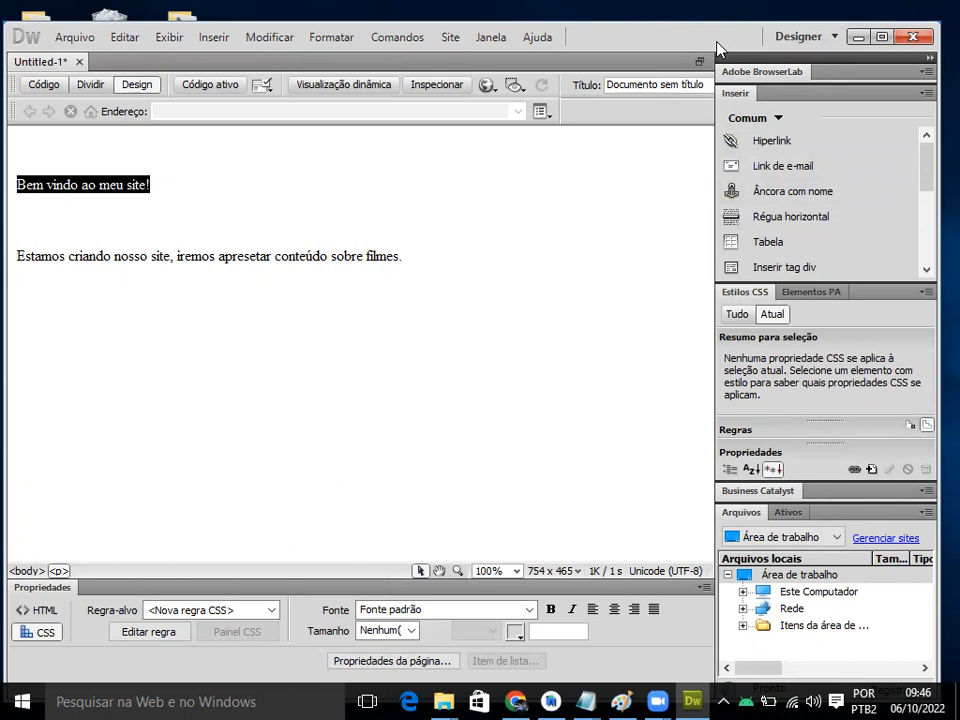
Step: Reposition the program window on the desktop and look through the items in the Insert panel's Comum category
drag(716, 48, 623, 40)
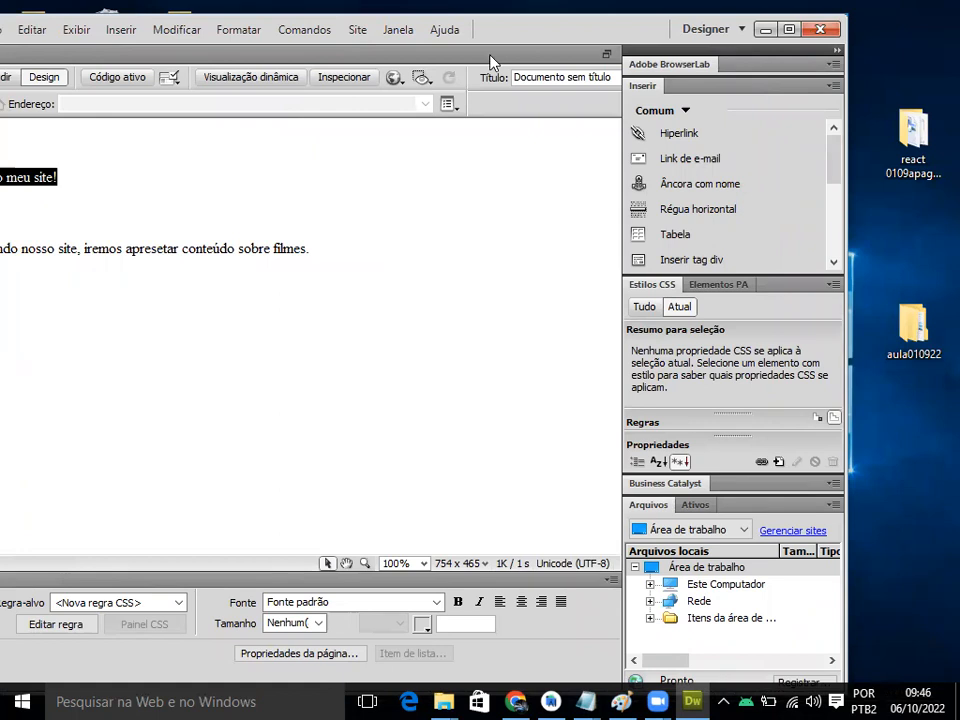
drag(490, 57, 613, 48)
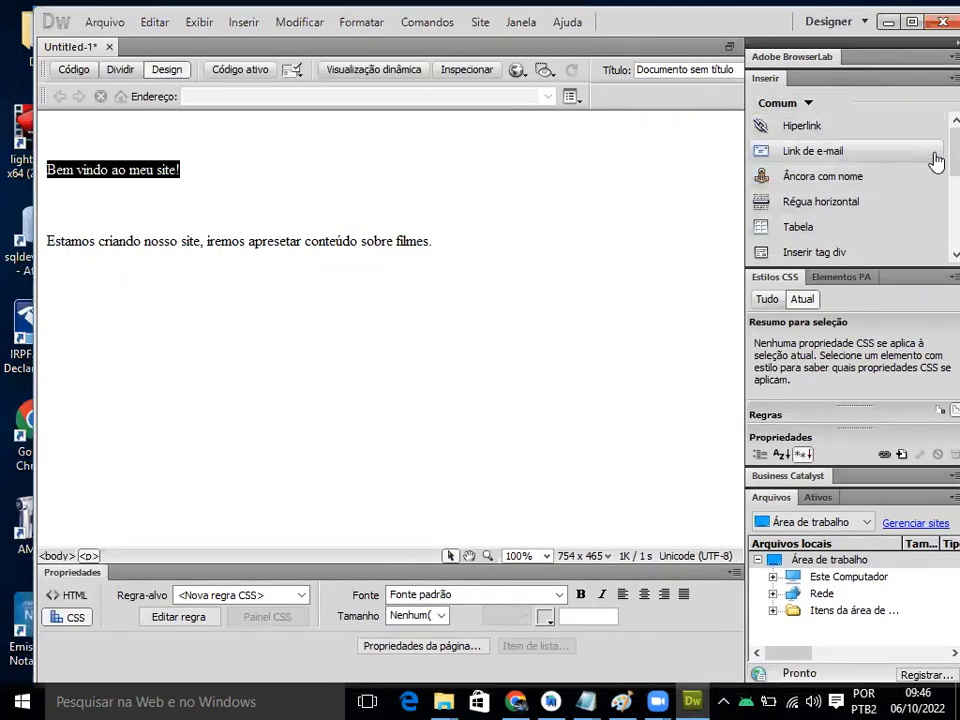
scroll(931, 200, down, 2)
scroll(931, 200, up, 3)
scroll(931, 200, down, 2)
scroll(932, 205, down, 2)
scroll(934, 160, up, 4)
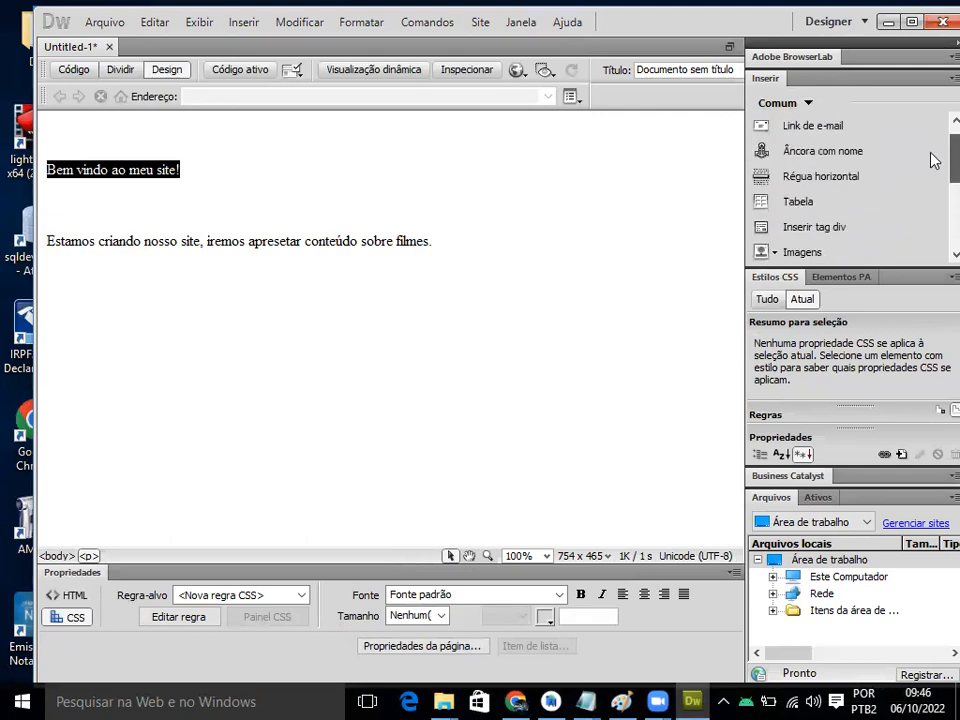
Step: Look through the Insert panel's Texto category and return to the Comum category
click(809, 105)
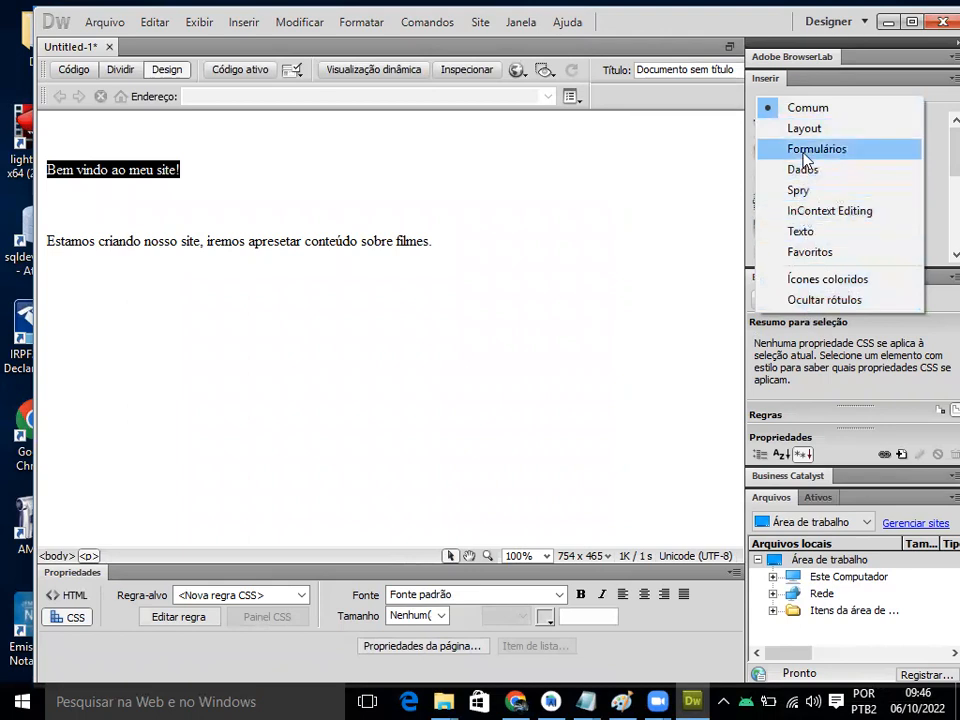
click(801, 231)
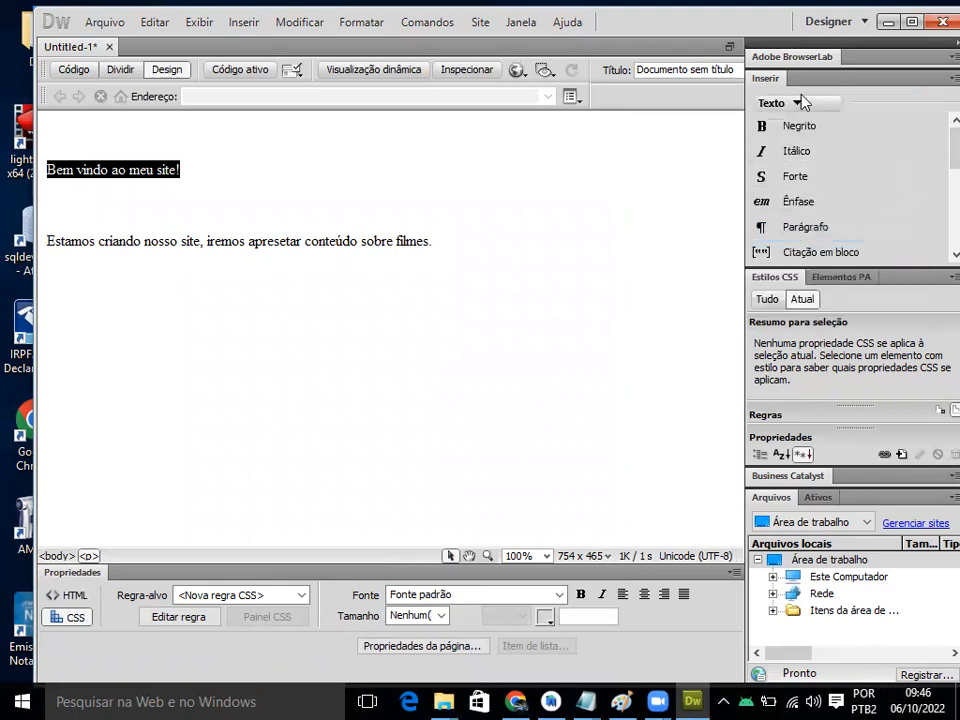
scroll(932, 180, down, 4)
scroll(932, 220, down, 1)
scroll(936, 242, up, 5)
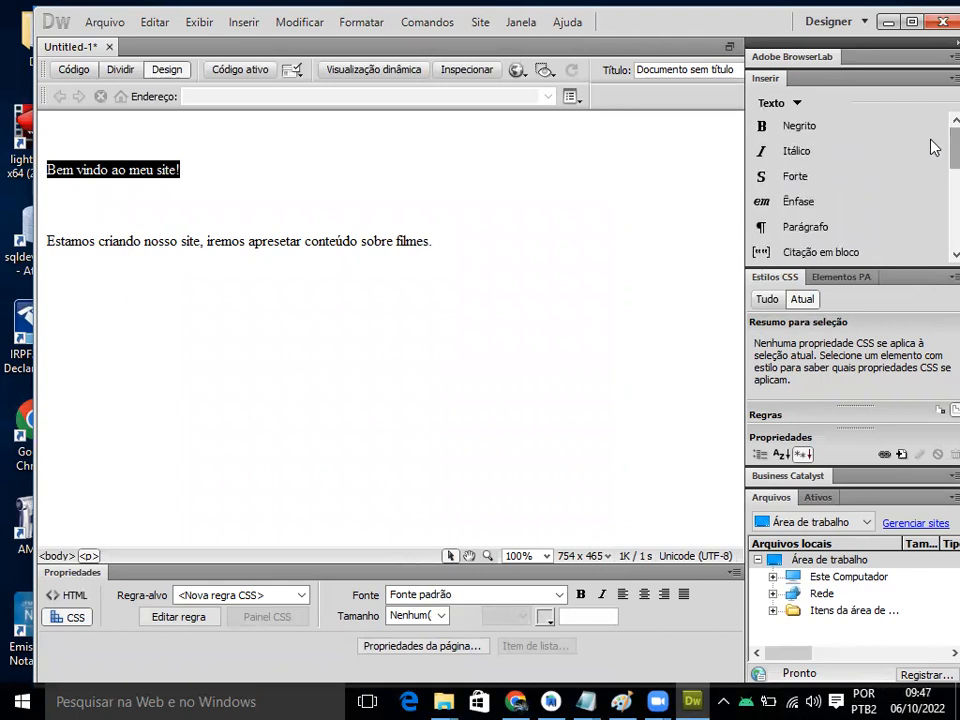
click(800, 104)
click(800, 107)
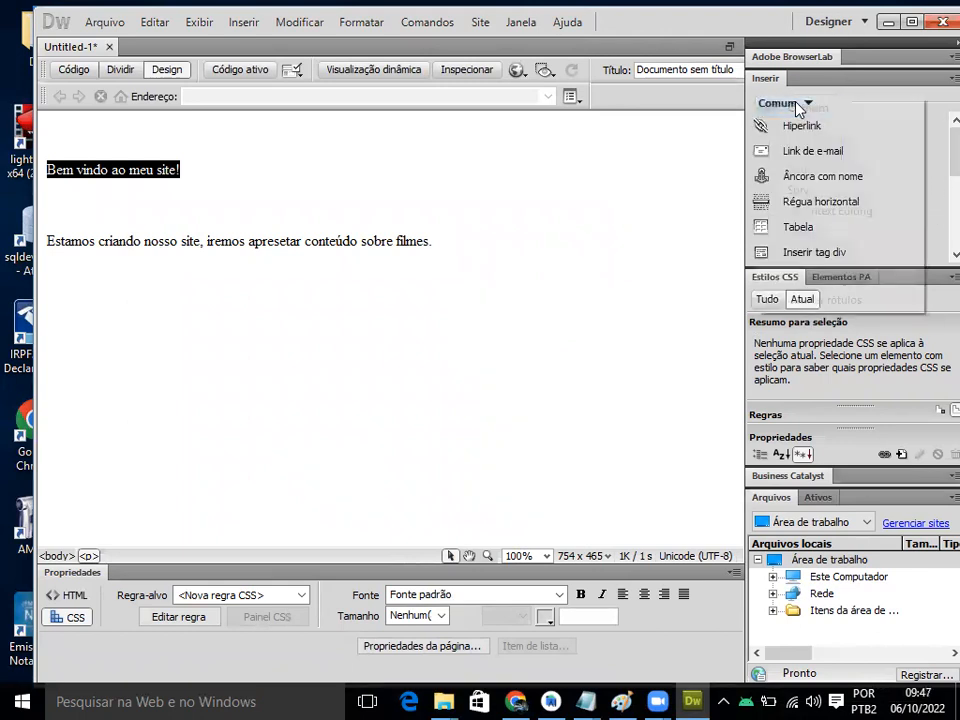
Step: Switch the Insert panel to the Formulários category and look through its form items
click(797, 105)
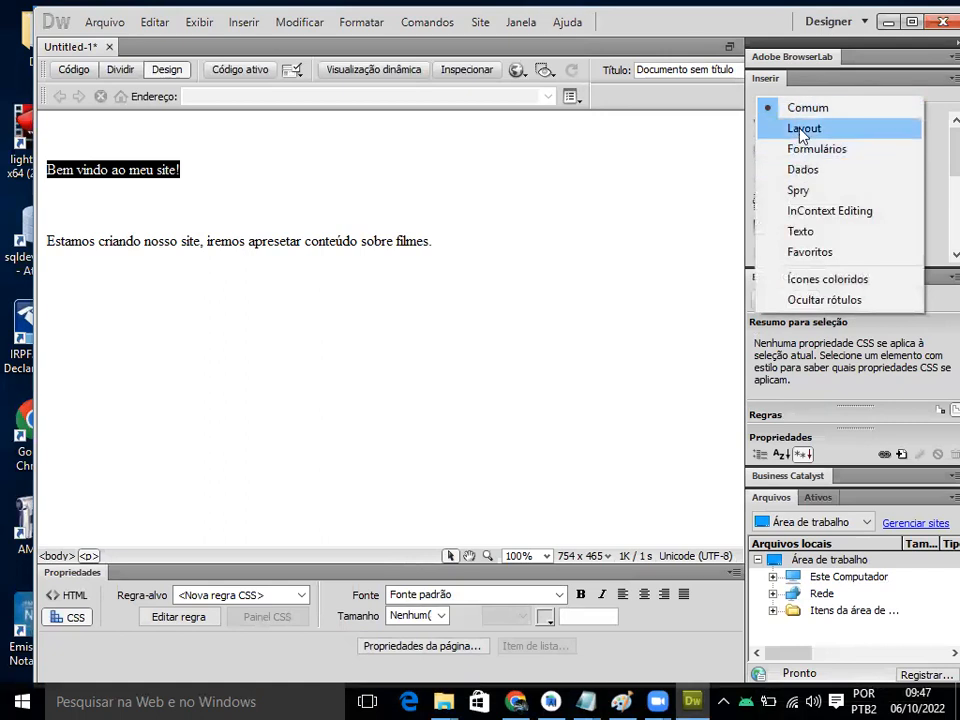
click(799, 150)
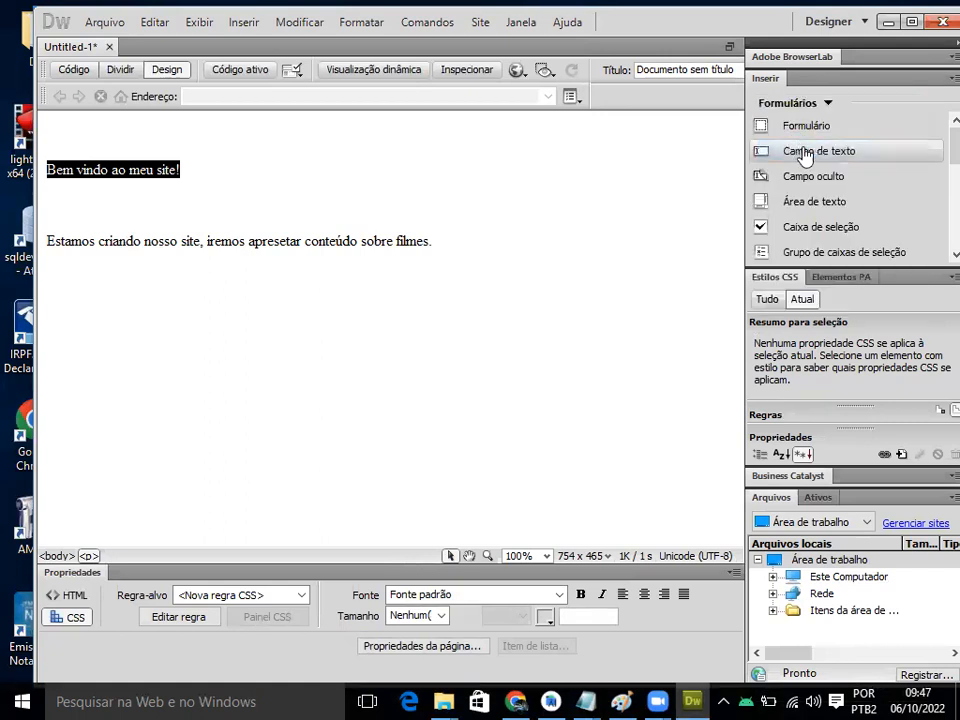
scroll(930, 208, down, 3)
scroll(932, 208, down, 2)
scroll(934, 160, up, 5)
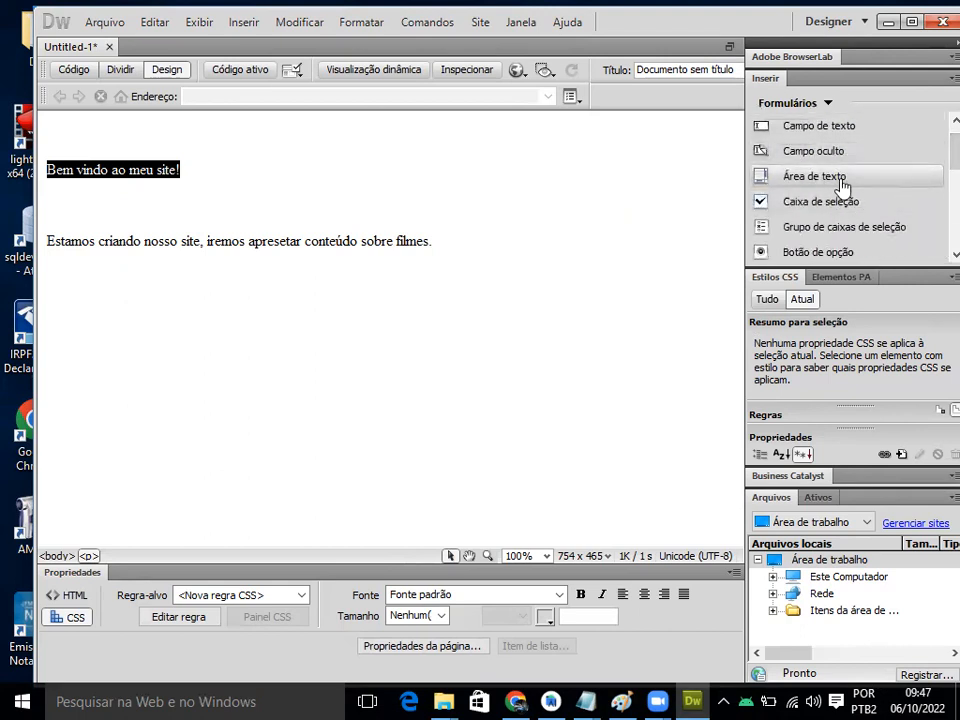
Step: Show the Insert panel's Texto category and compare the HTML and CSS modes of the text properties, ending in HTML mode
click(827, 104)
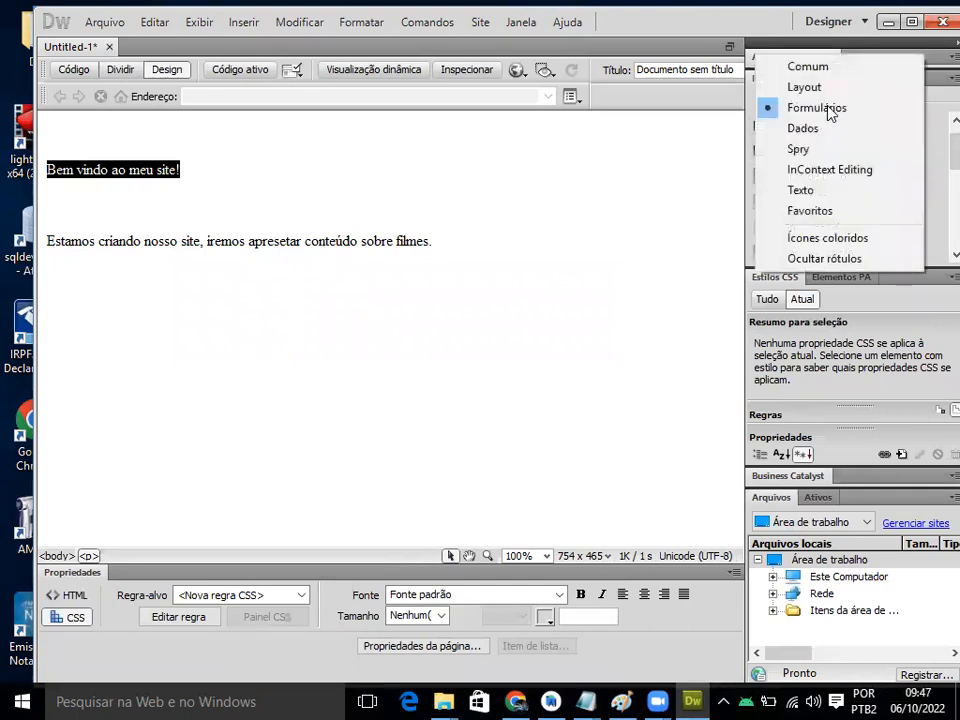
click(800, 190)
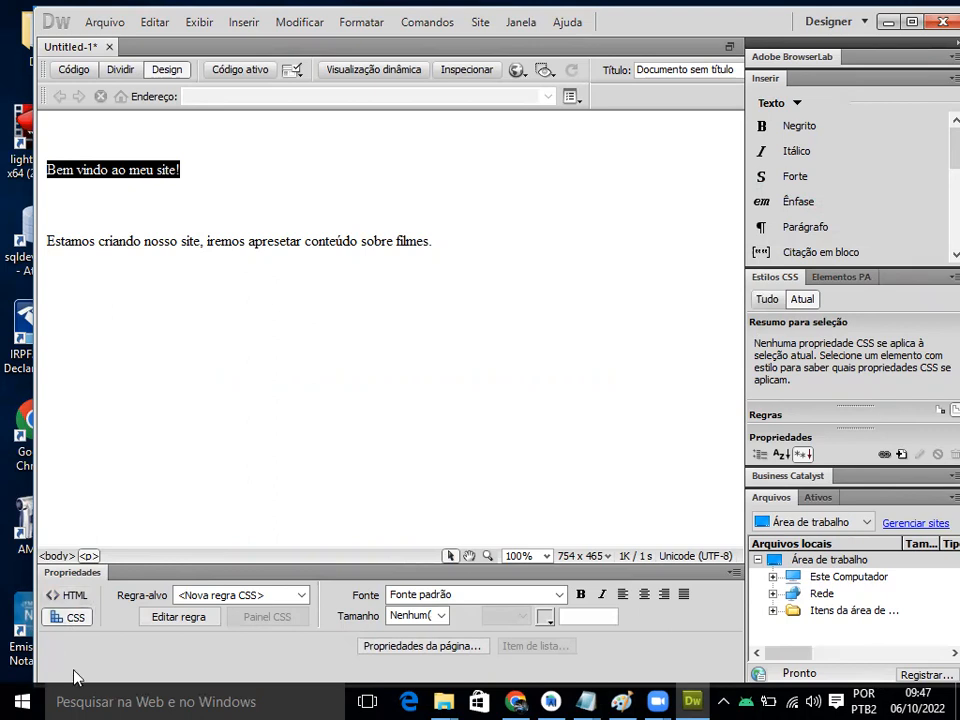
click(70, 598)
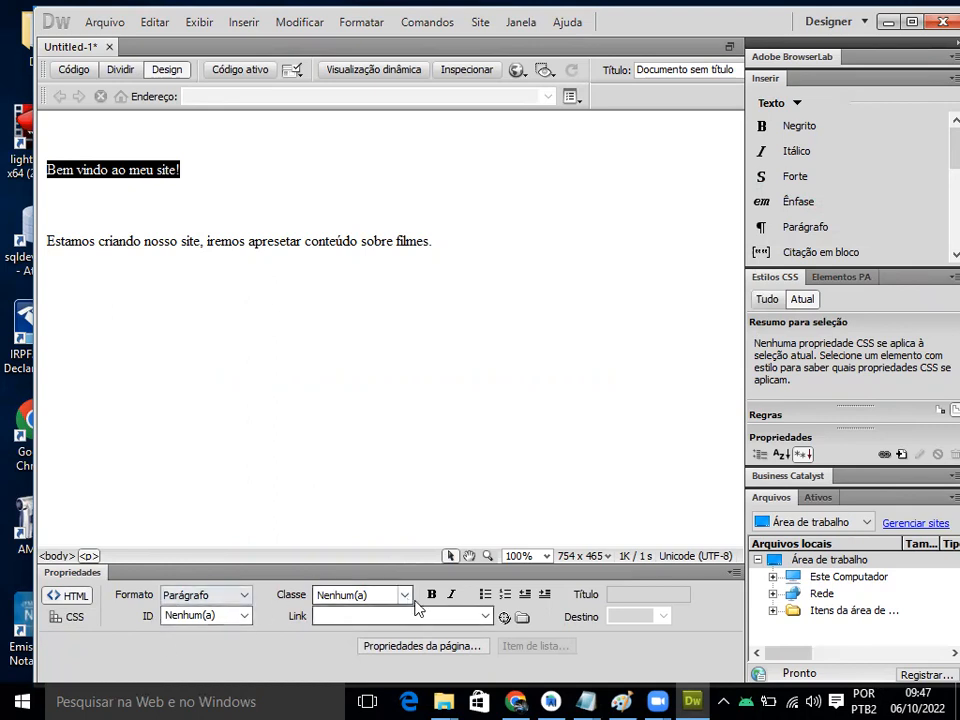
click(76, 617)
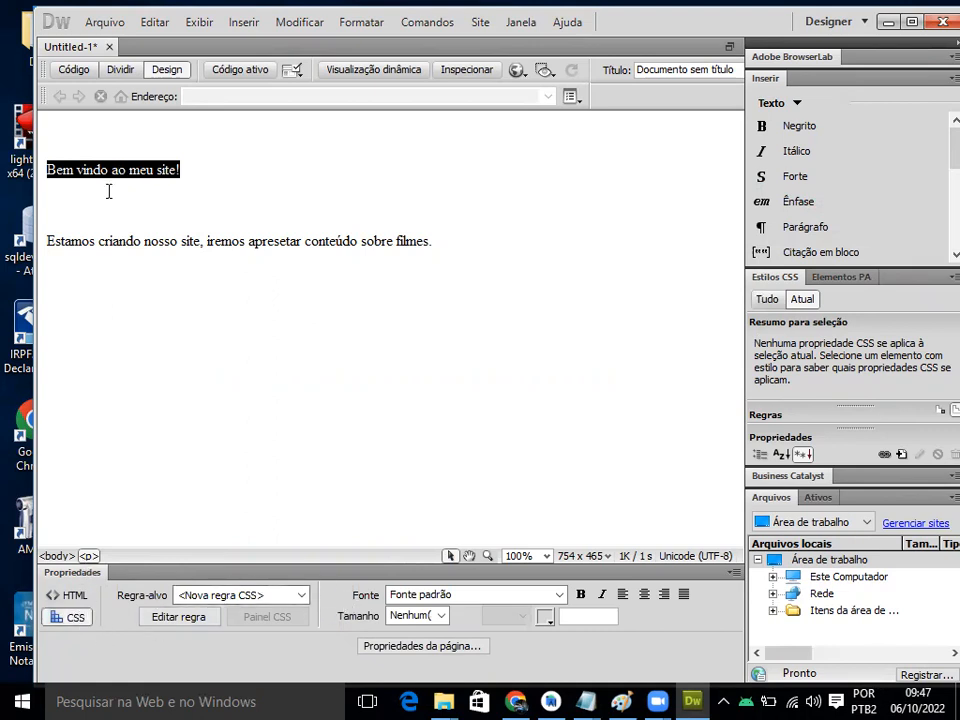
click(68, 596)
click(66, 617)
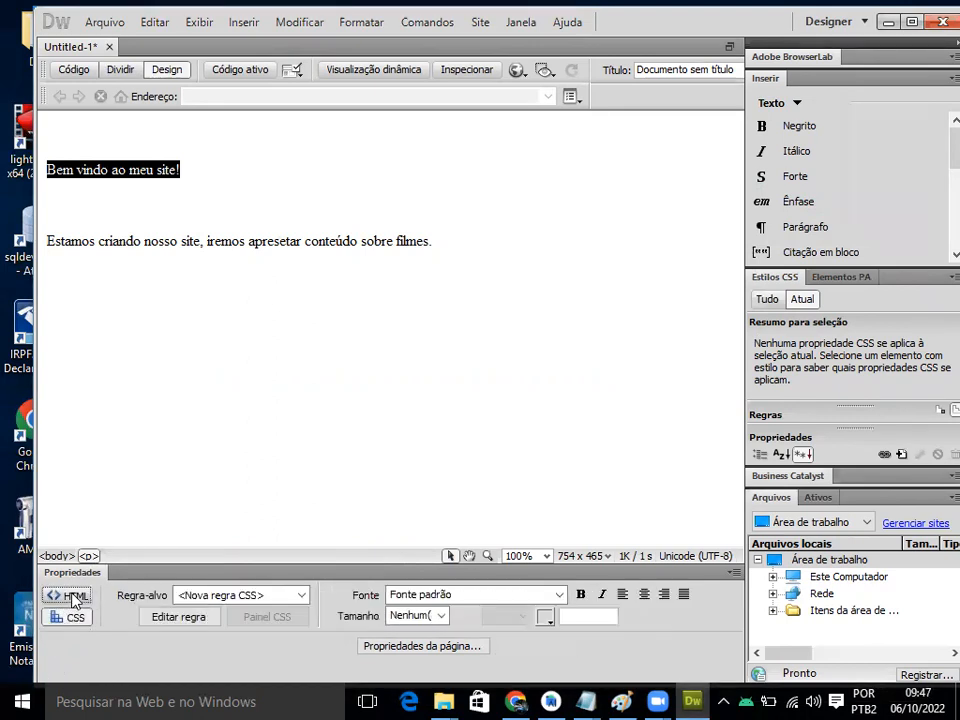
click(70, 596)
click(68, 617)
click(71, 596)
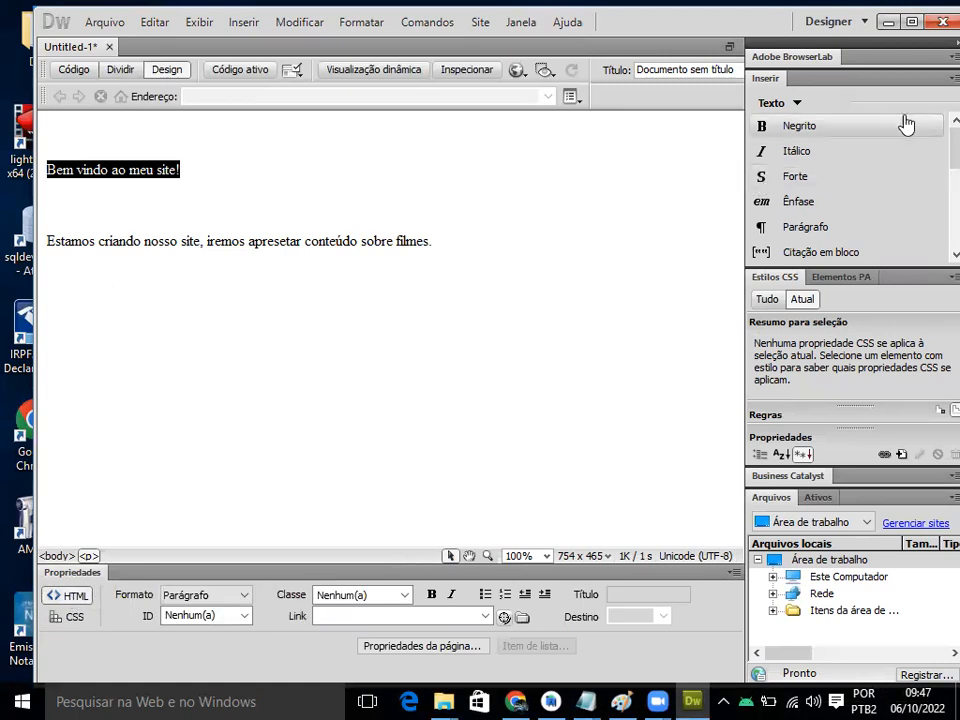
Step: Format the title "Bem vindo ao meu site!" as Cabeçalho 1 and centre it through a new CSS class rule named titulo
scroll(931, 150, down, 1)
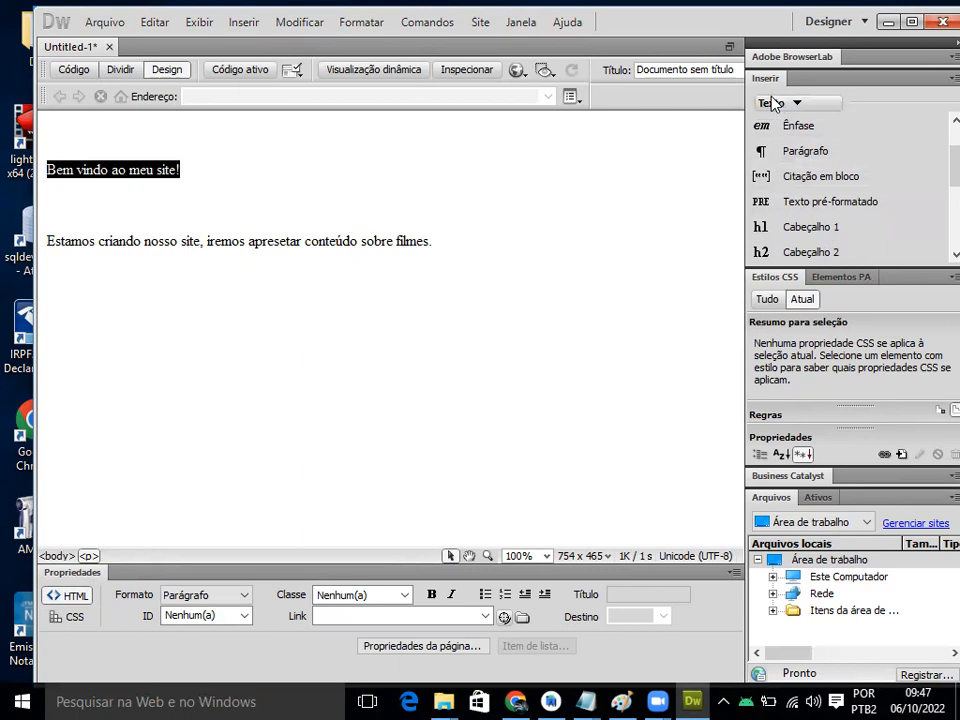
click(776, 230)
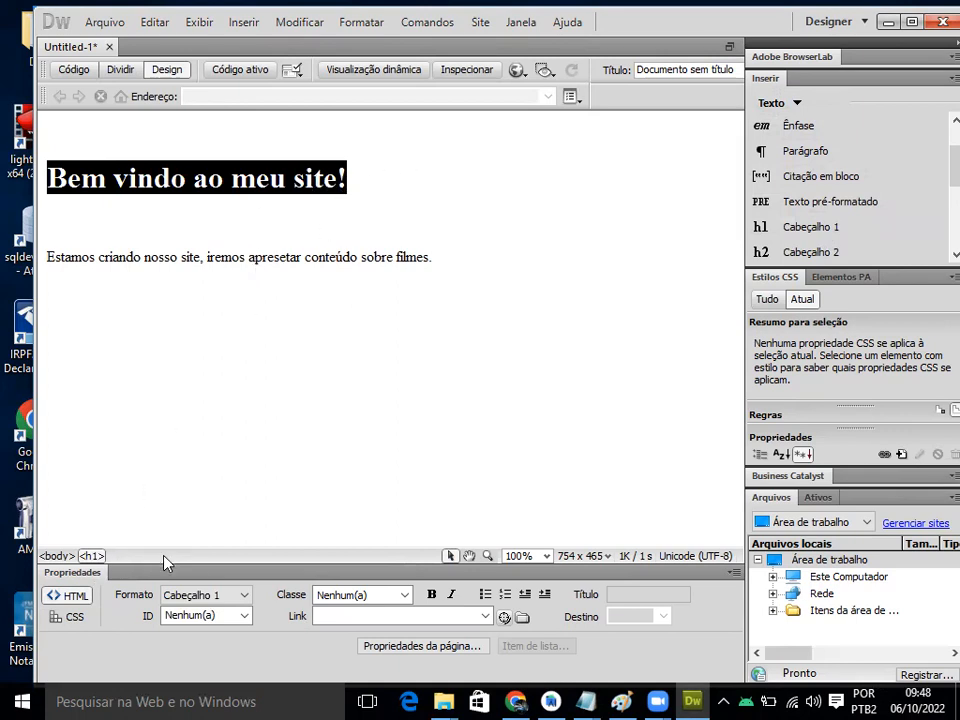
click(72, 622)
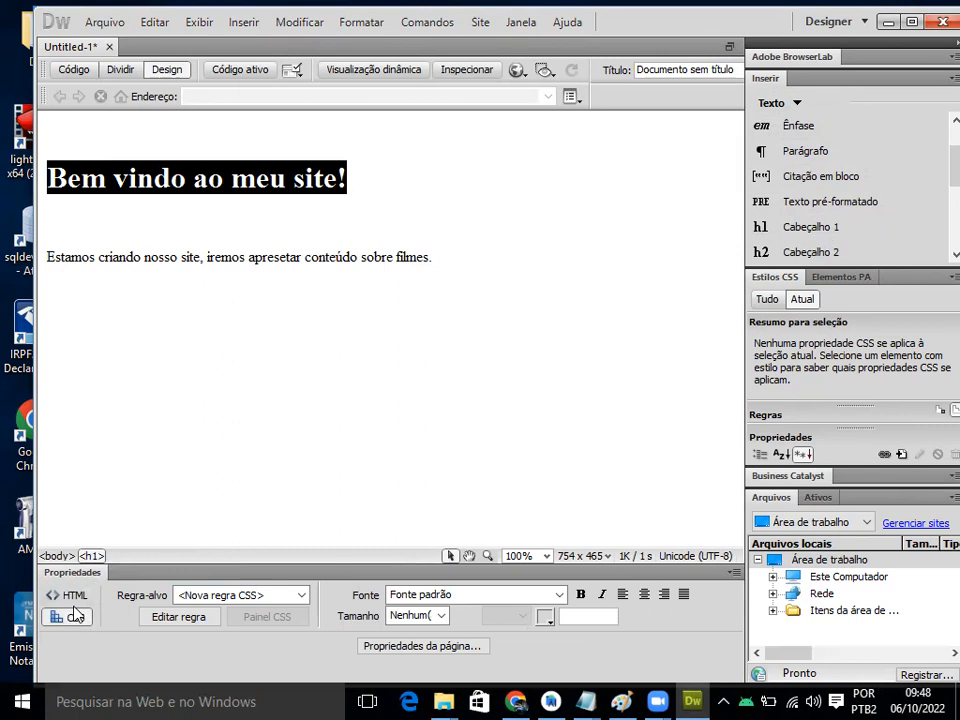
click(644, 594)
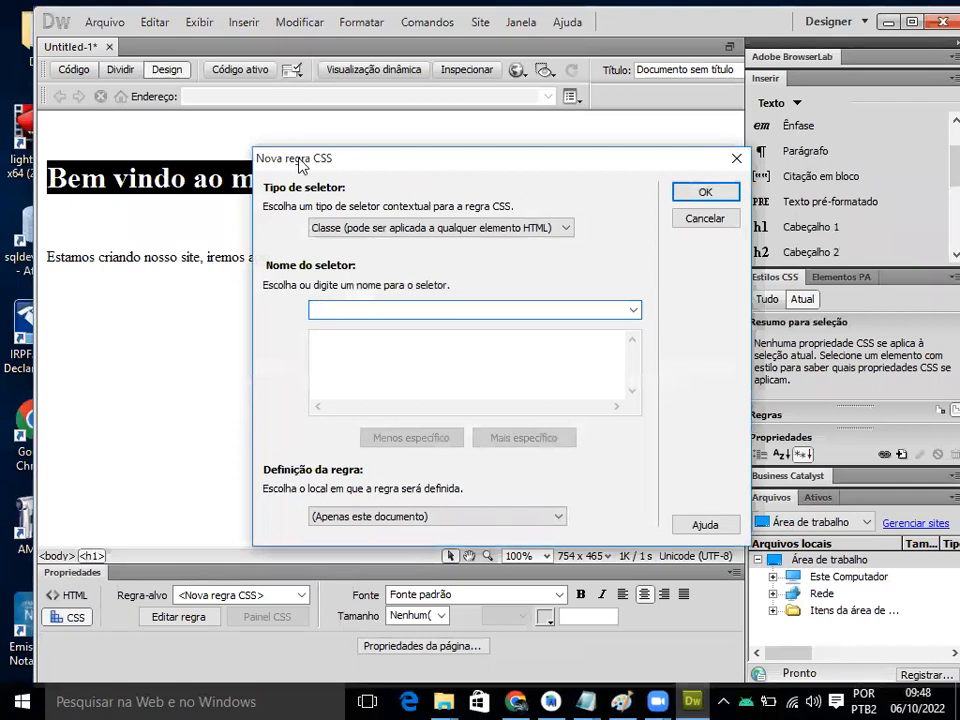
drag(328, 169, 352, 142)
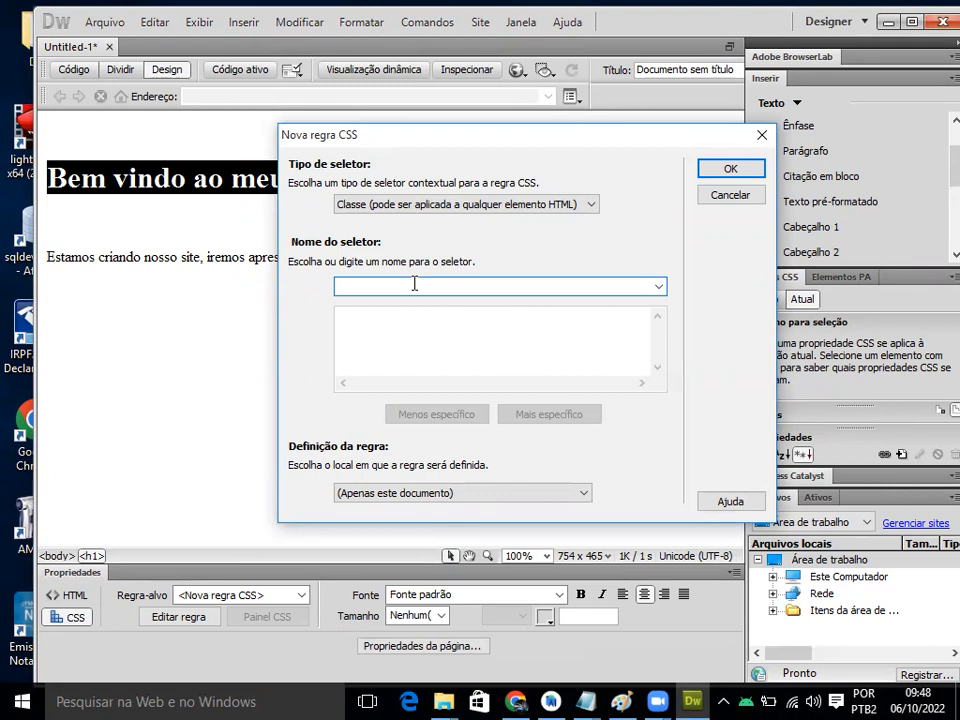
text(titulo)
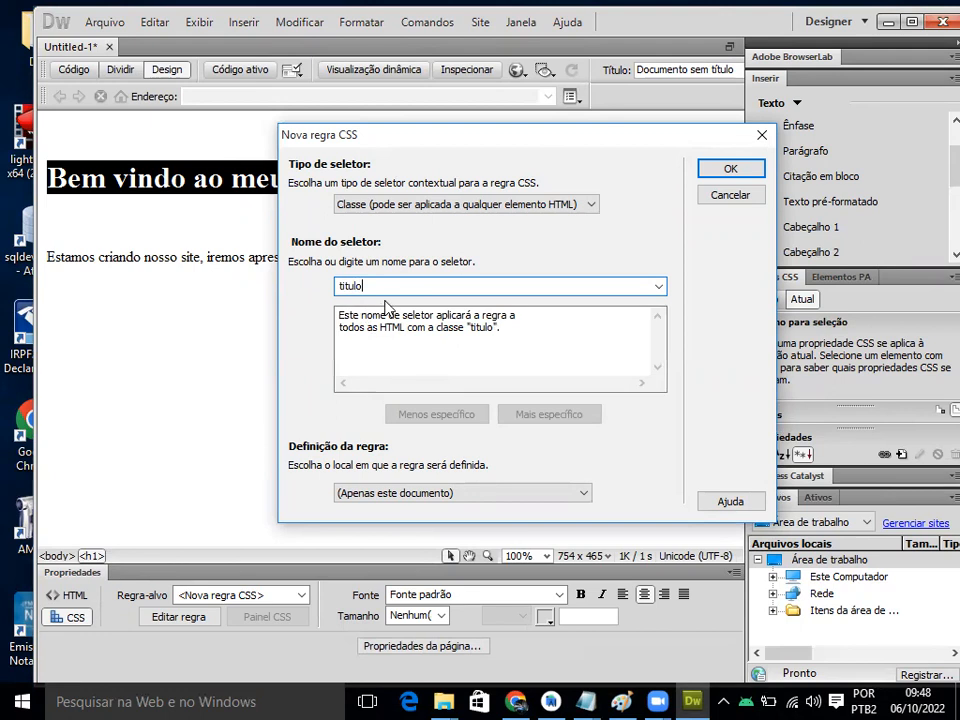
click(730, 168)
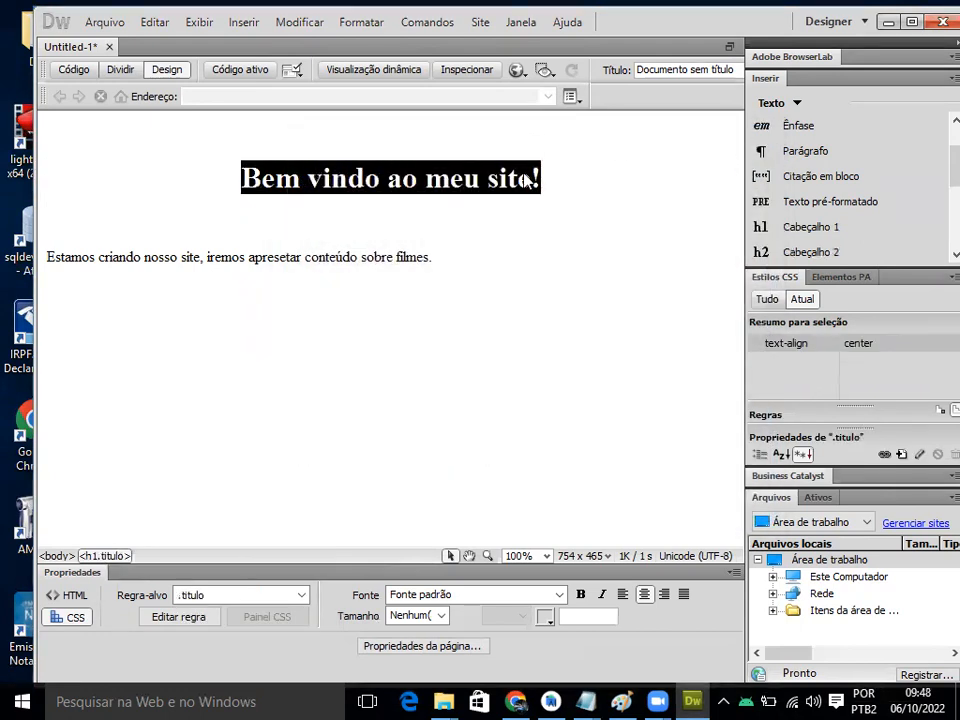
Step: Demonstrate selecting part of the title and selecting the whole title through its h1.titulo tag
click(452, 199)
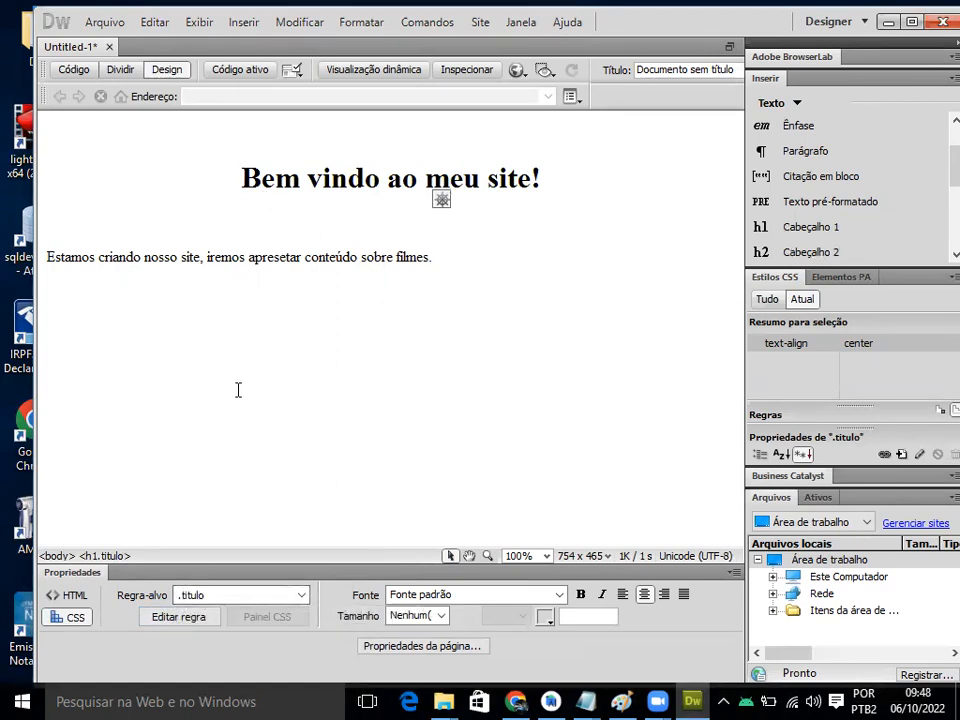
drag(308, 181, 373, 187)
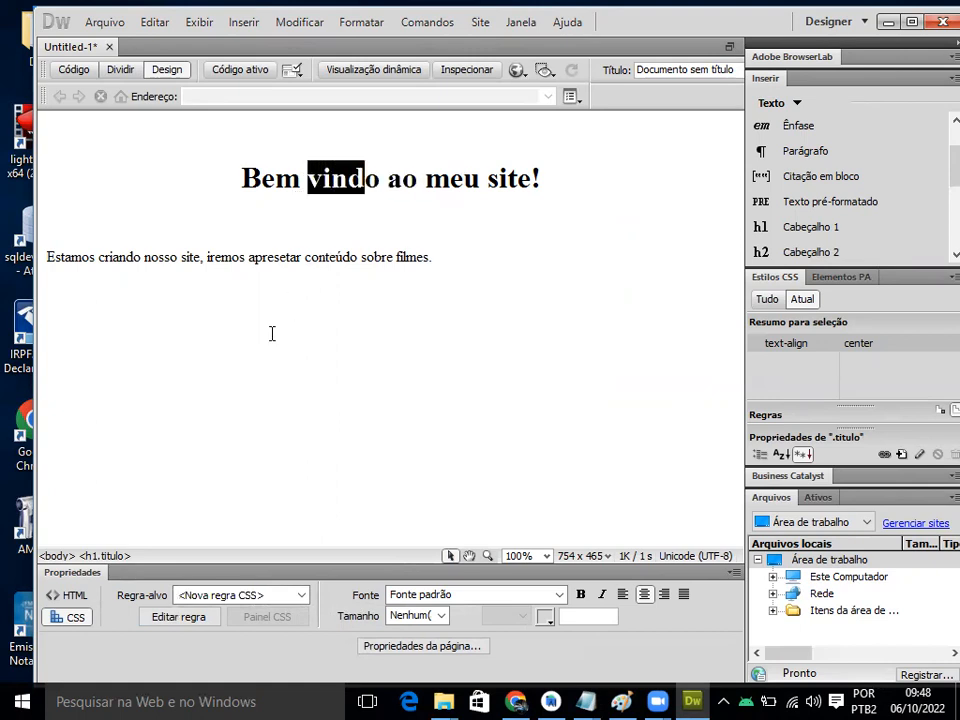
click(90, 556)
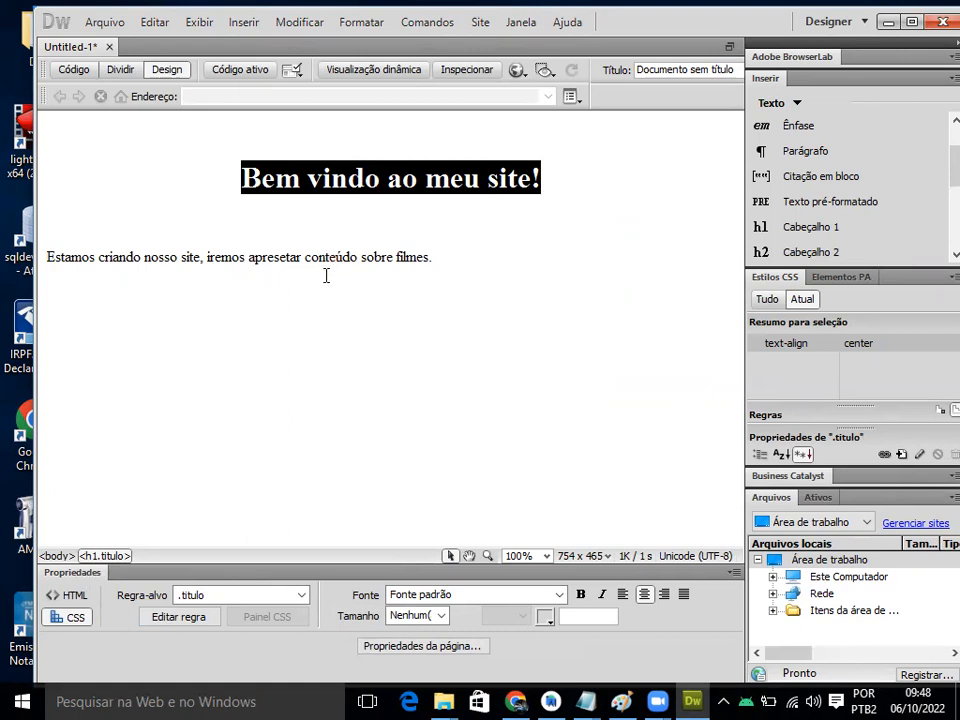
click(375, 182)
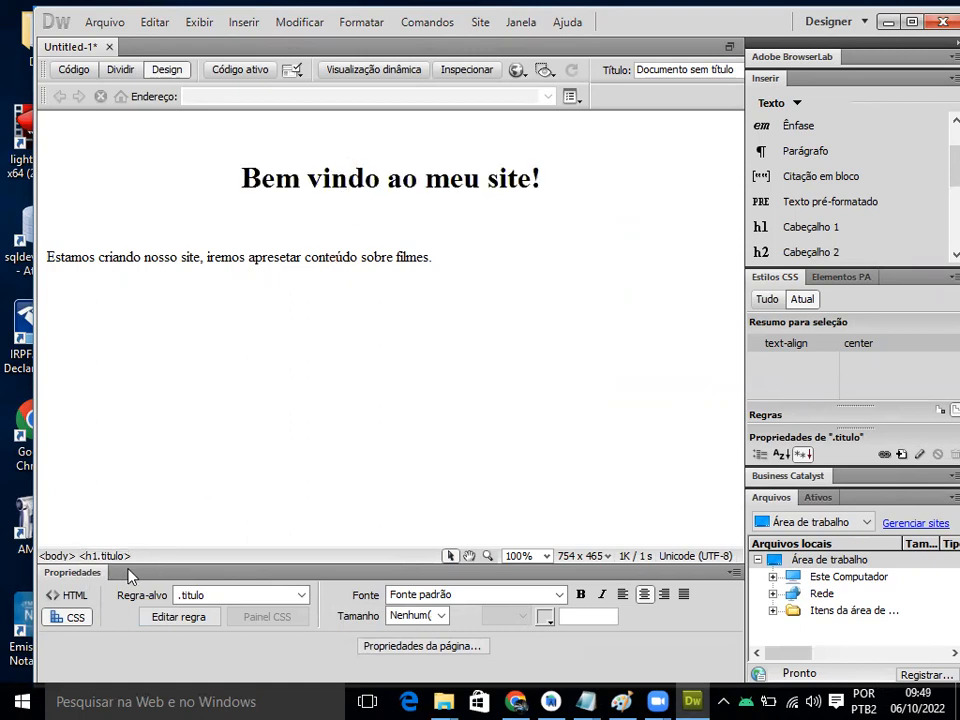
Step: Select the whole h1.titulo heading and set its text colour to red #F00
click(92, 557)
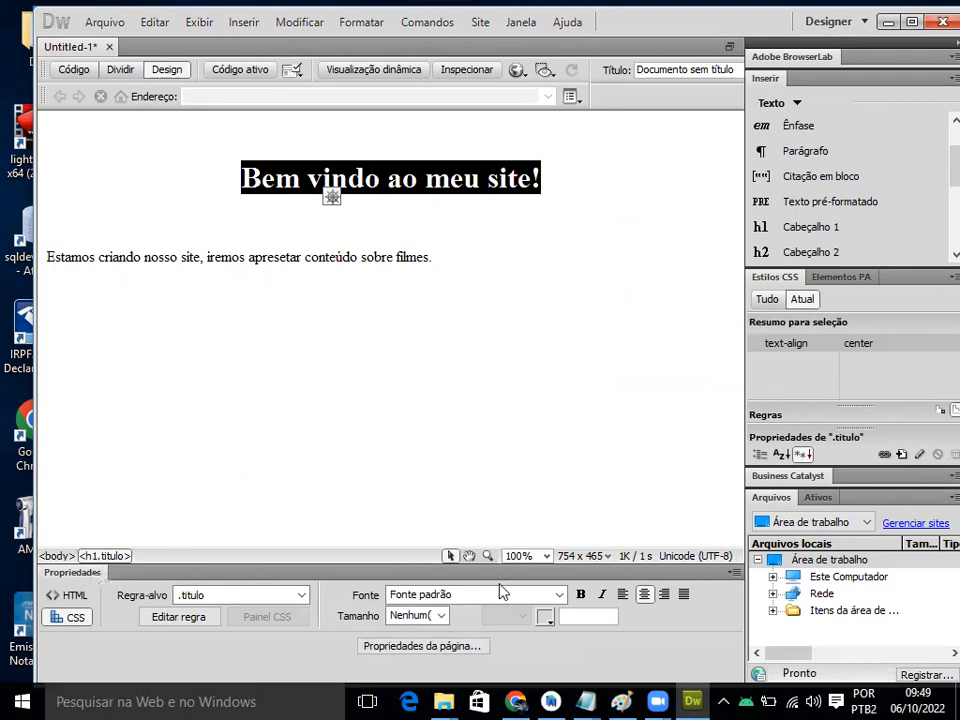
click(545, 617)
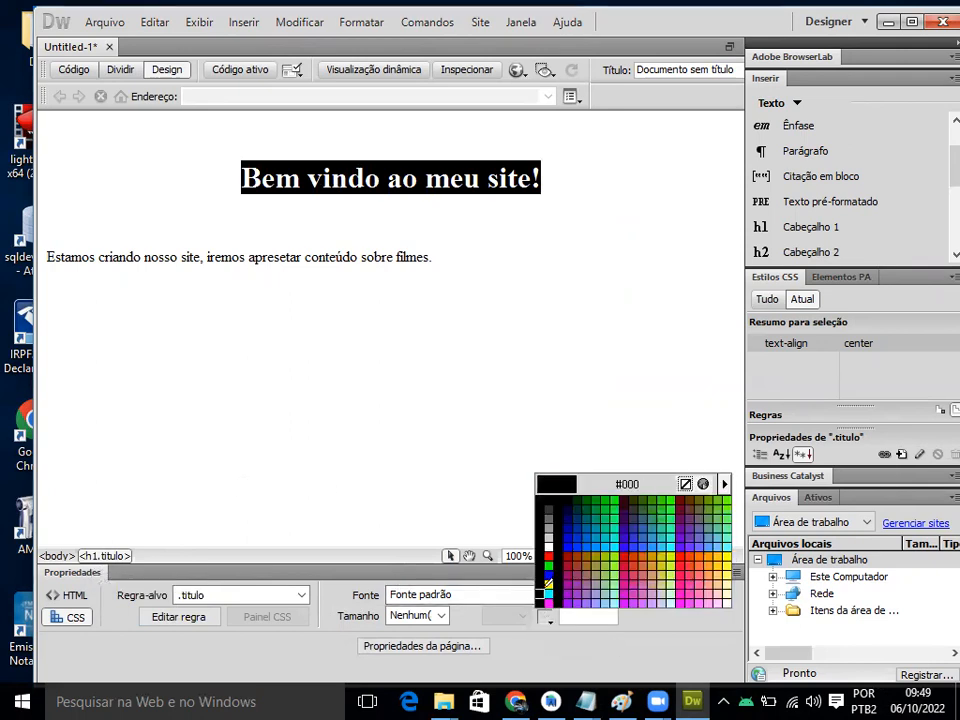
click(549, 554)
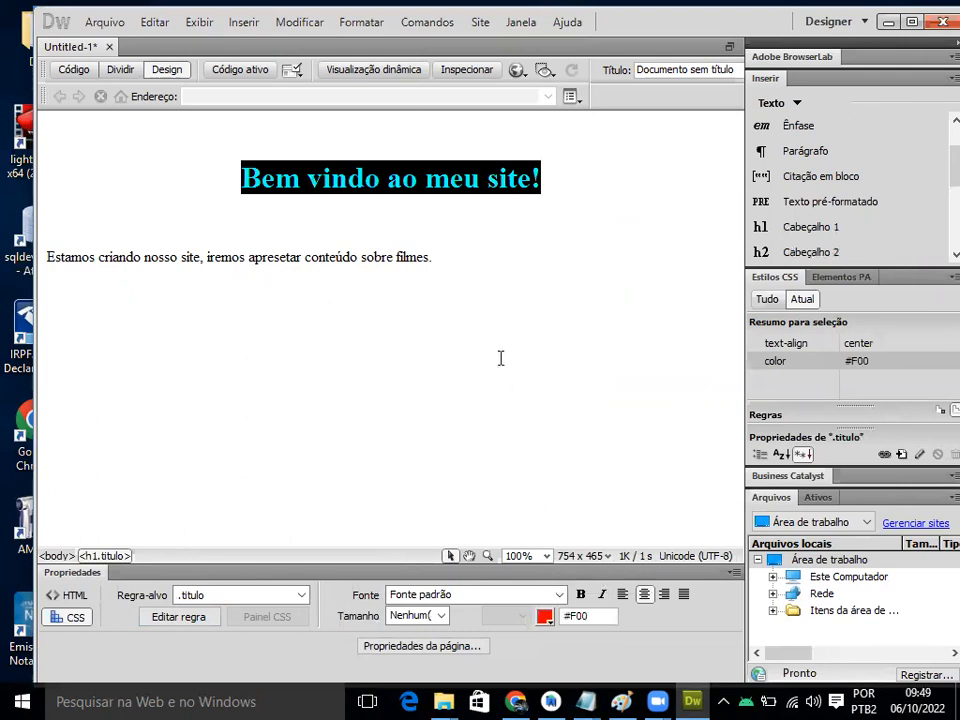
click(484, 318)
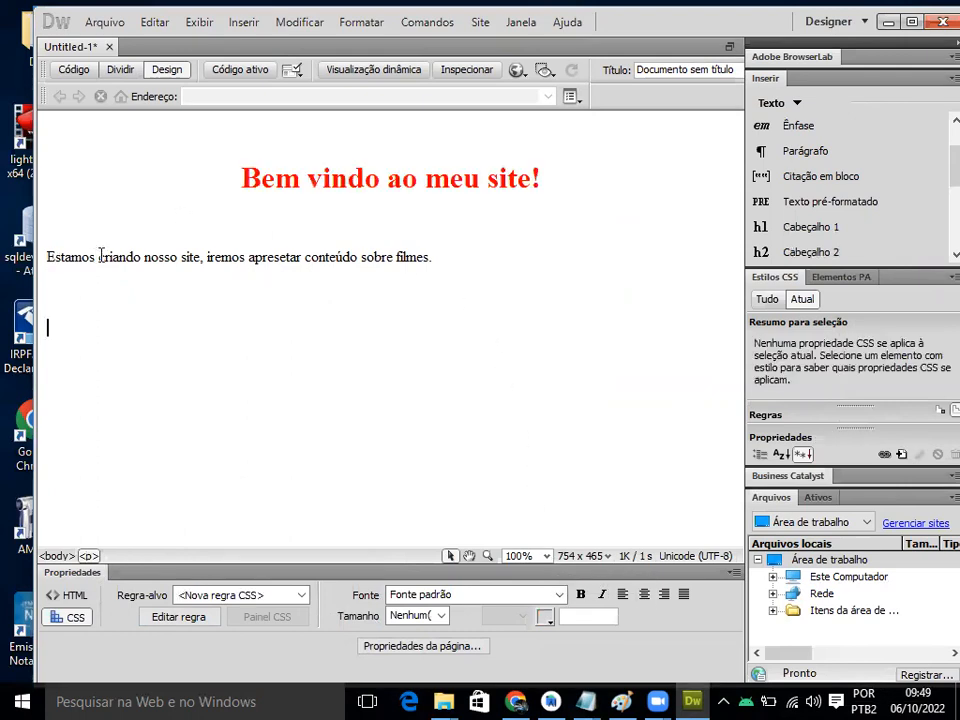
click(77, 291)
Step: Switch to the aula note in Notepad and add "Agora inseri e formatei o Titulo" several blank lines below "Vamos lá!"
mouse_move(585, 700)
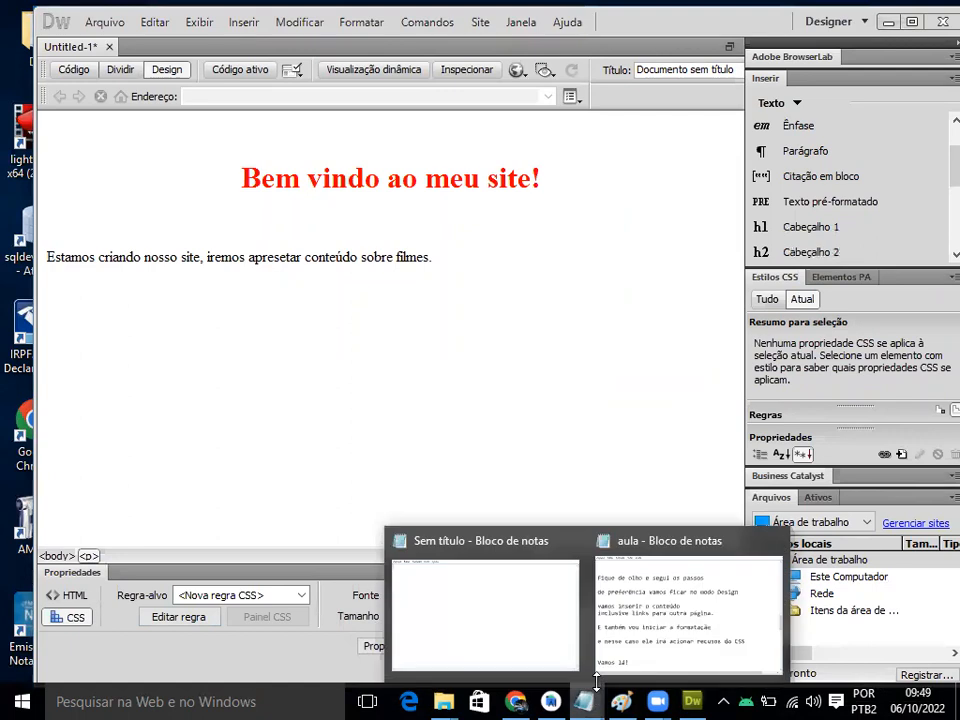
click(615, 662)
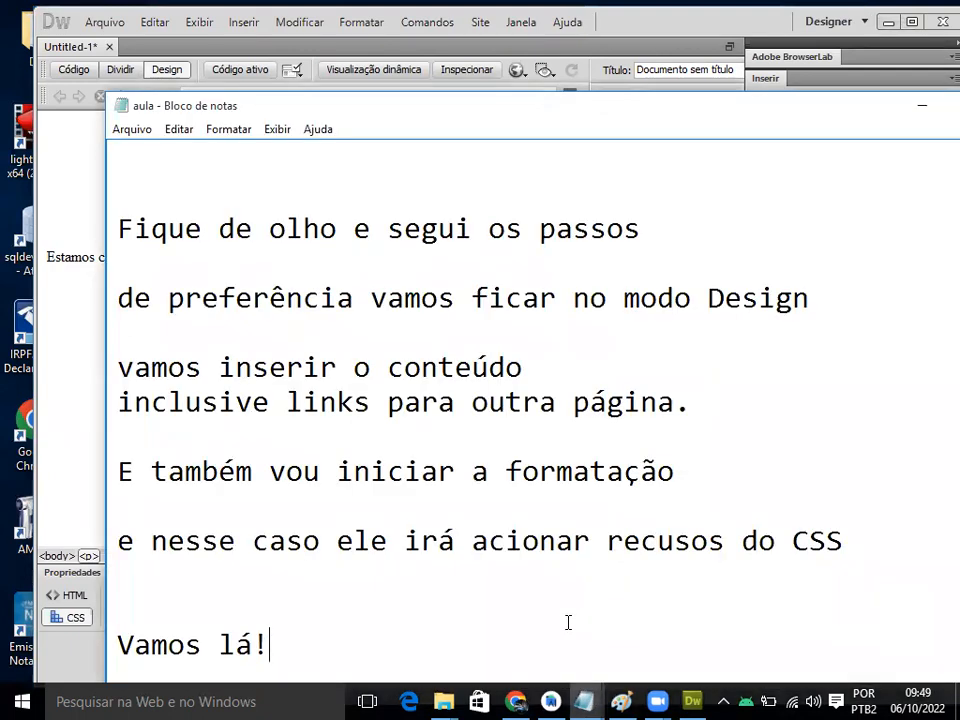
key(Return)
key(Return)
key(Return)
key(Return)
key(Return)
text(Ag)
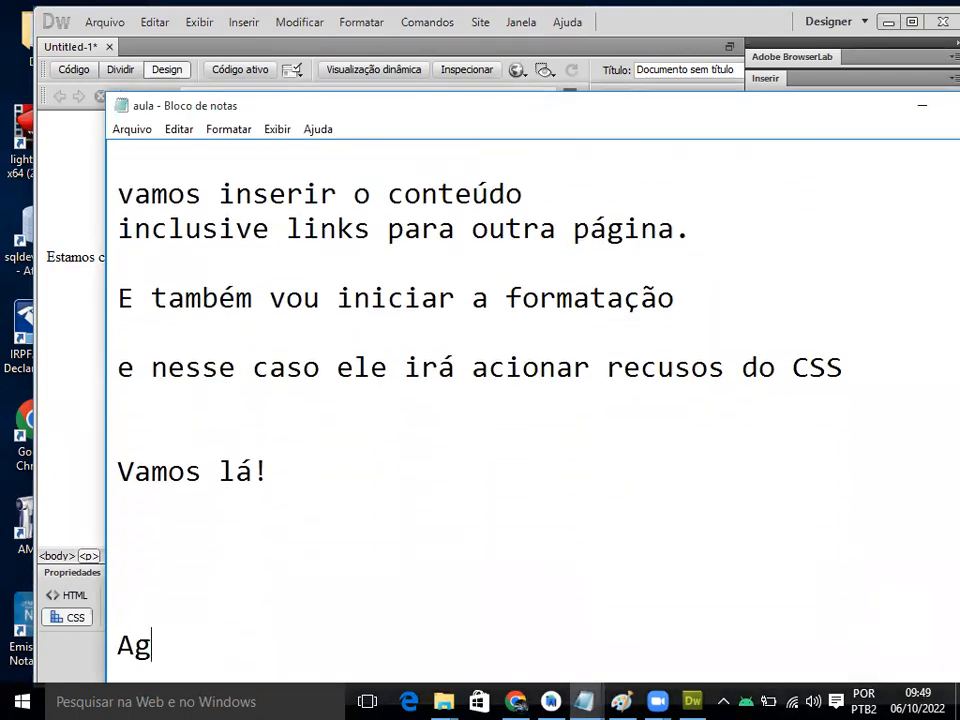
text(ora inserir)
key(BackSpace)
text(e form)
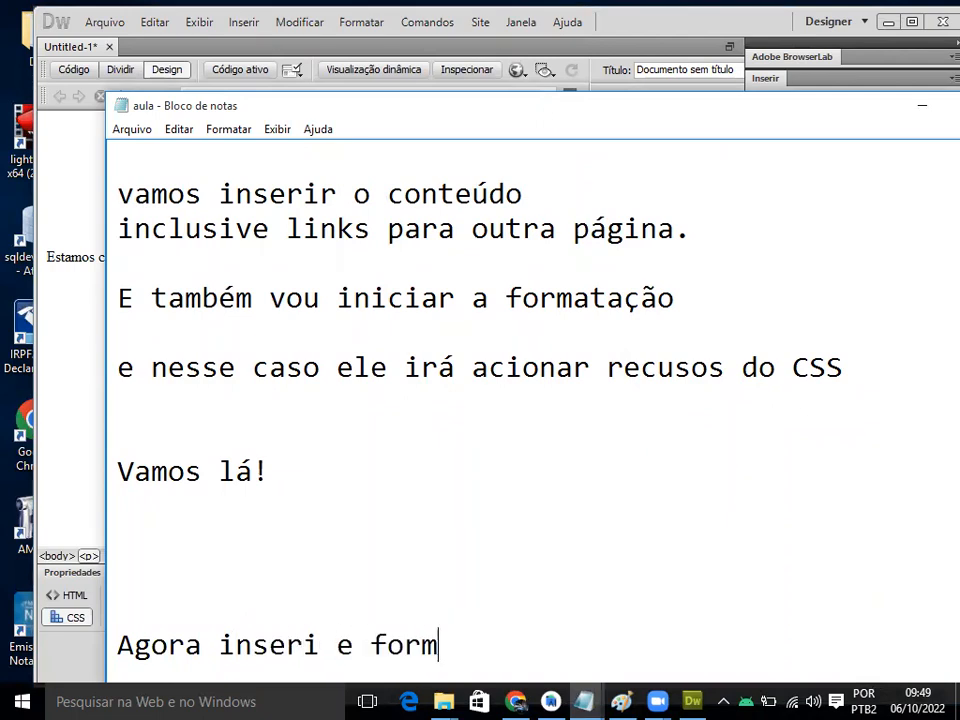
text(atei )
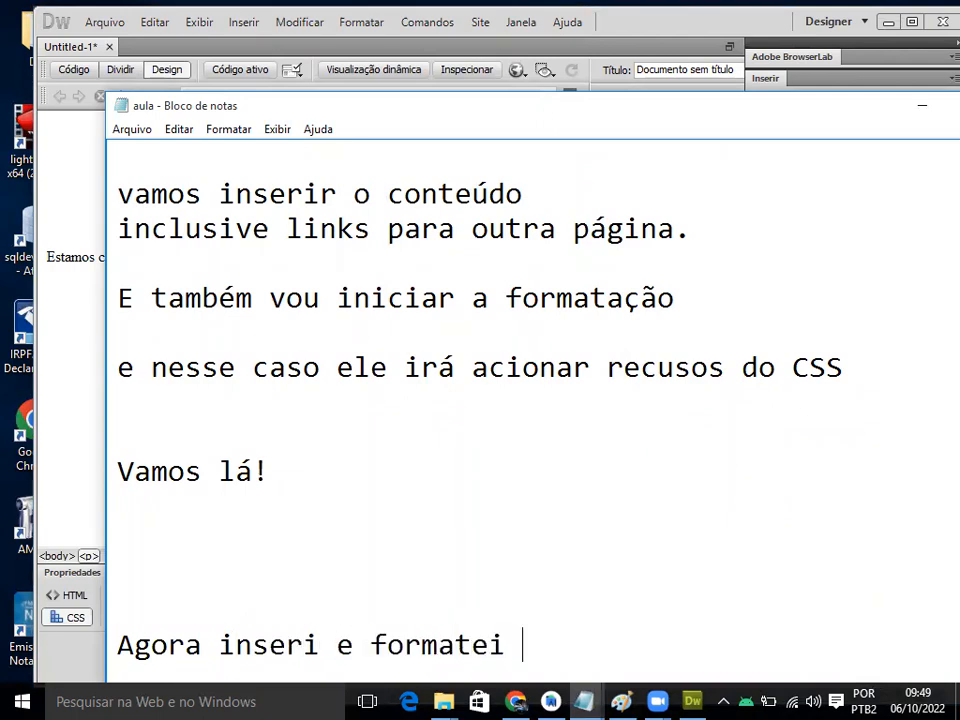
text(o Titulo)
key(Return)
Step: Add the line "irei criar os links (ligação de uma página com outra" beneath the new sentence
text(irei )
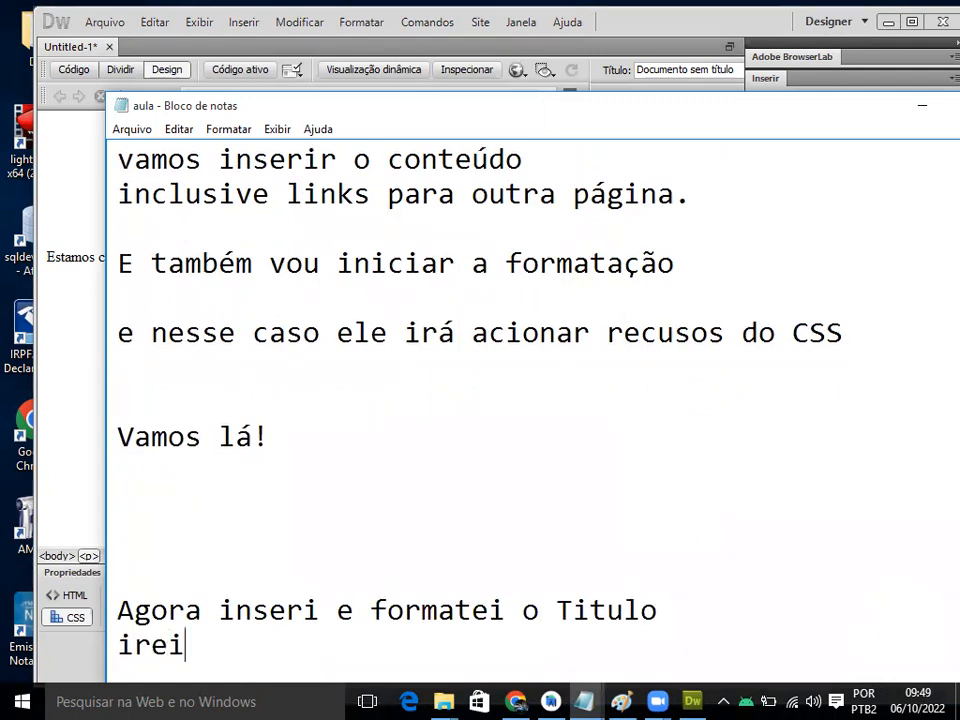
text(cria)
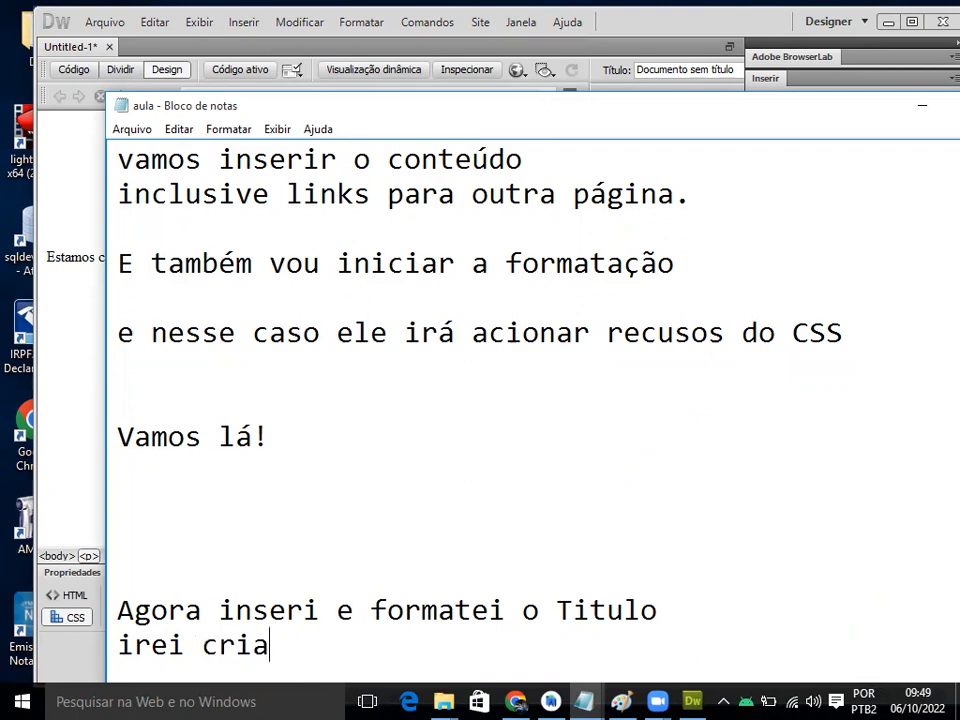
text(r p)
key(BackSpace)
text(os links )
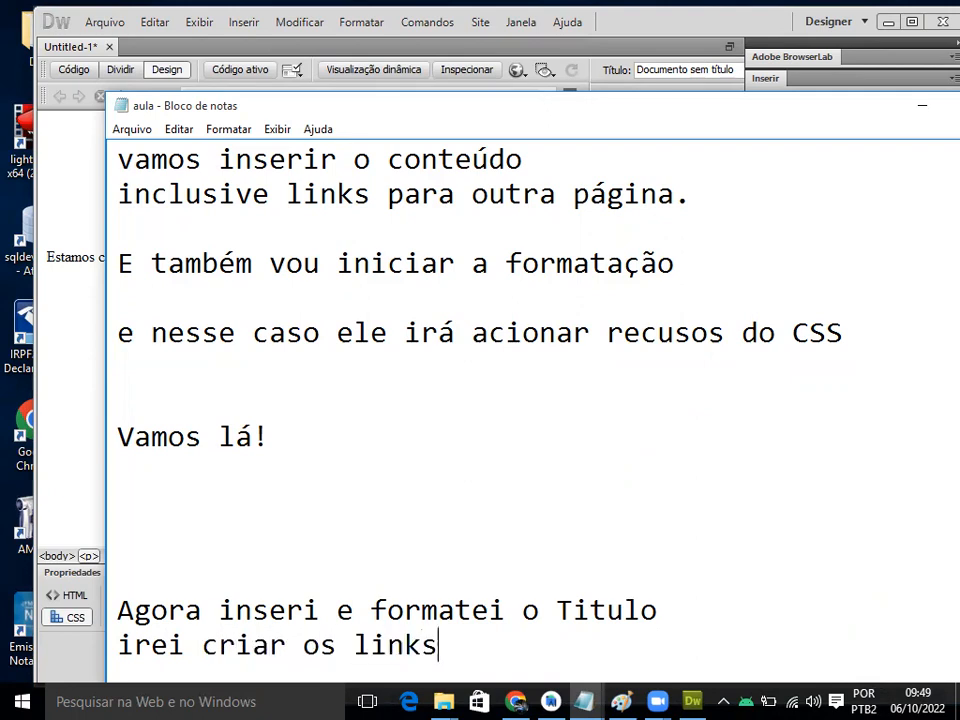
text((ligação d)
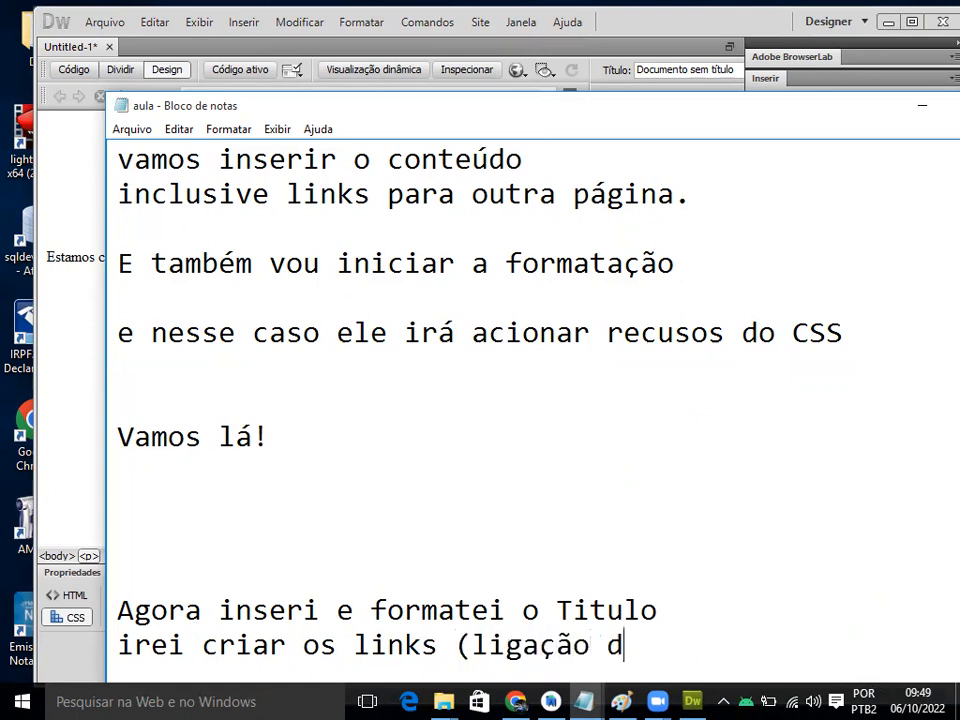
text(e uma pág)
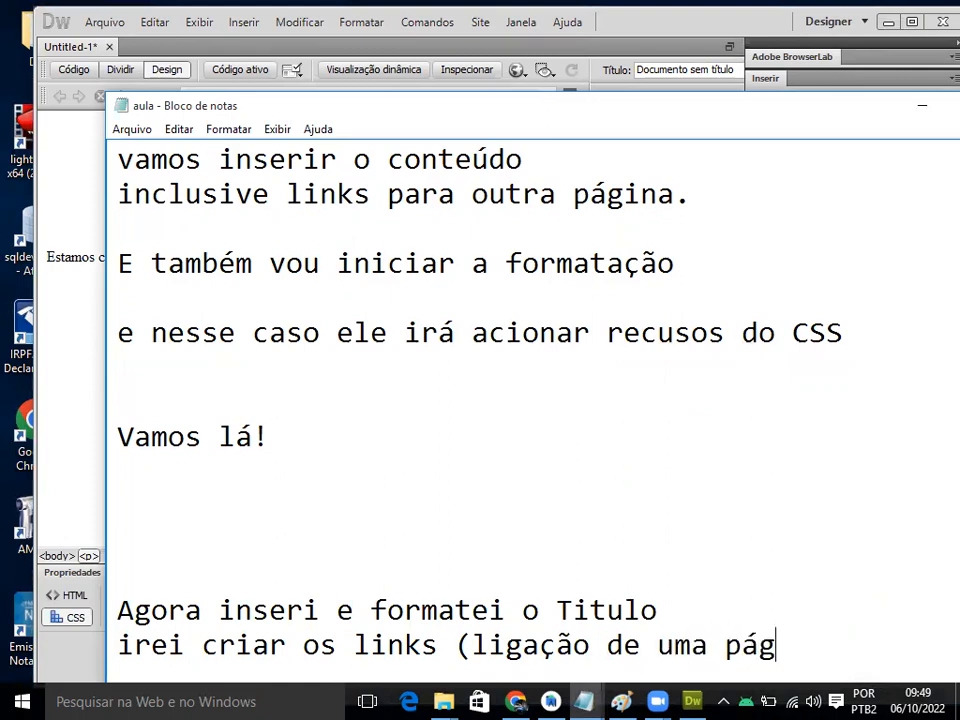
text(ina com out)
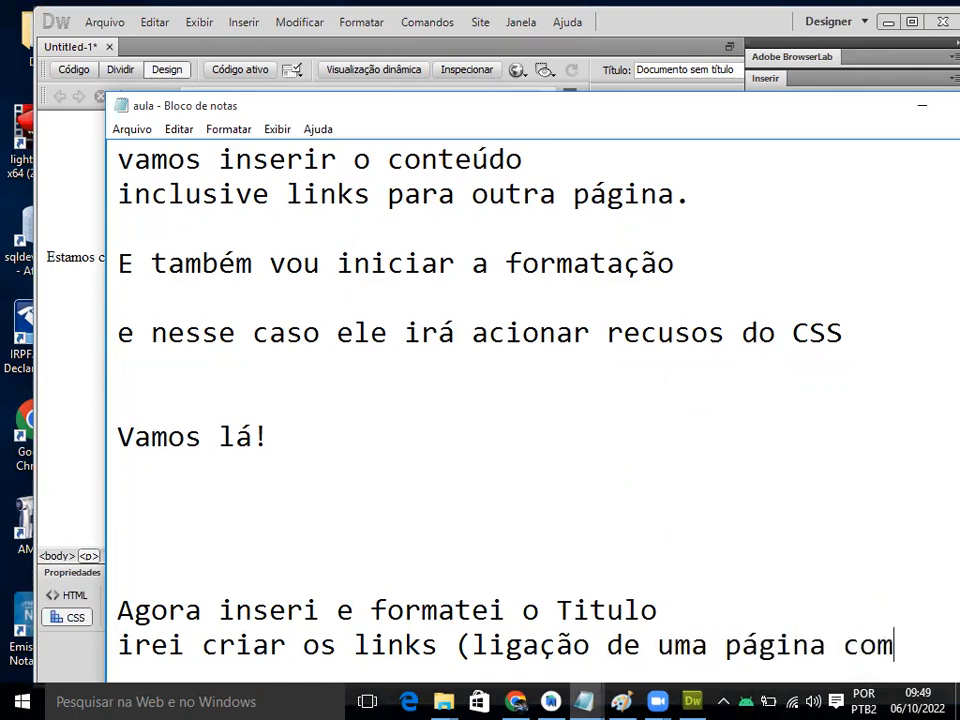
Step: Add blank lines at the end of the note, move "outra" onto its own line, and append "outra." after it
key(Return)
key(Return)
key(Return)
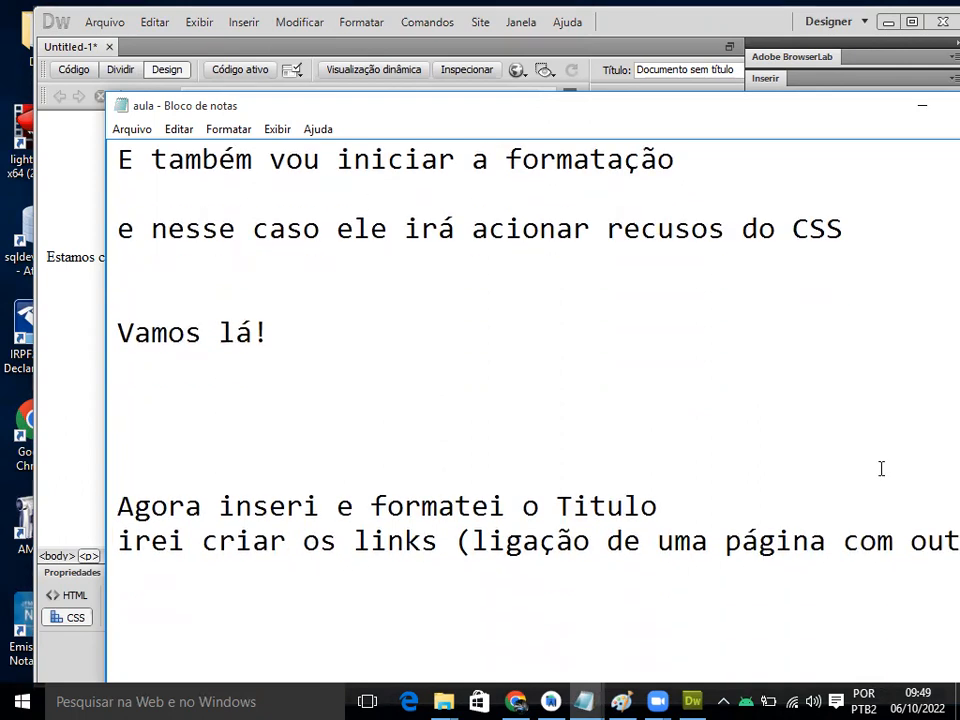
click(905, 540)
key(Return)
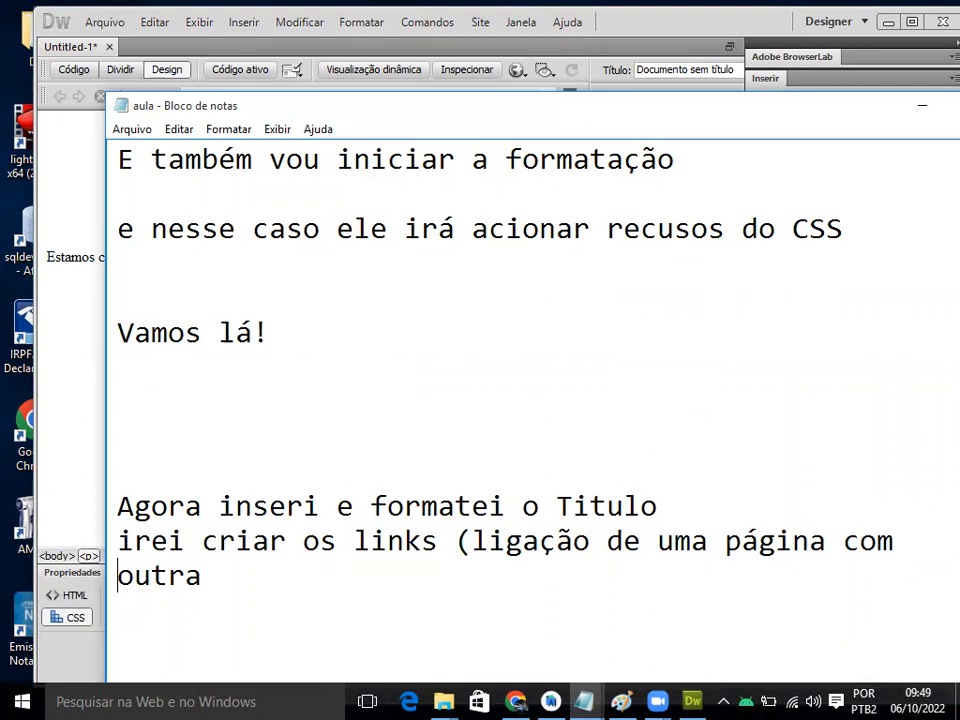
click(605, 590)
text(outra.)
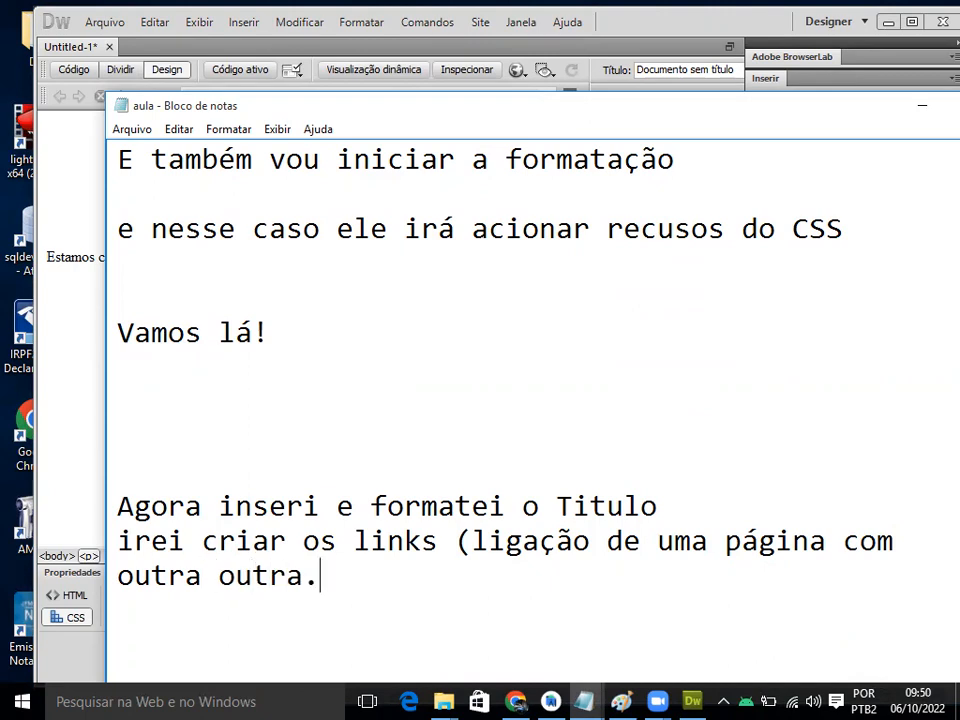
Step: Change "inseri" to "inserir" in the note's title sentence and highlight the word "links" in the line below
click(318, 505)
text(r)
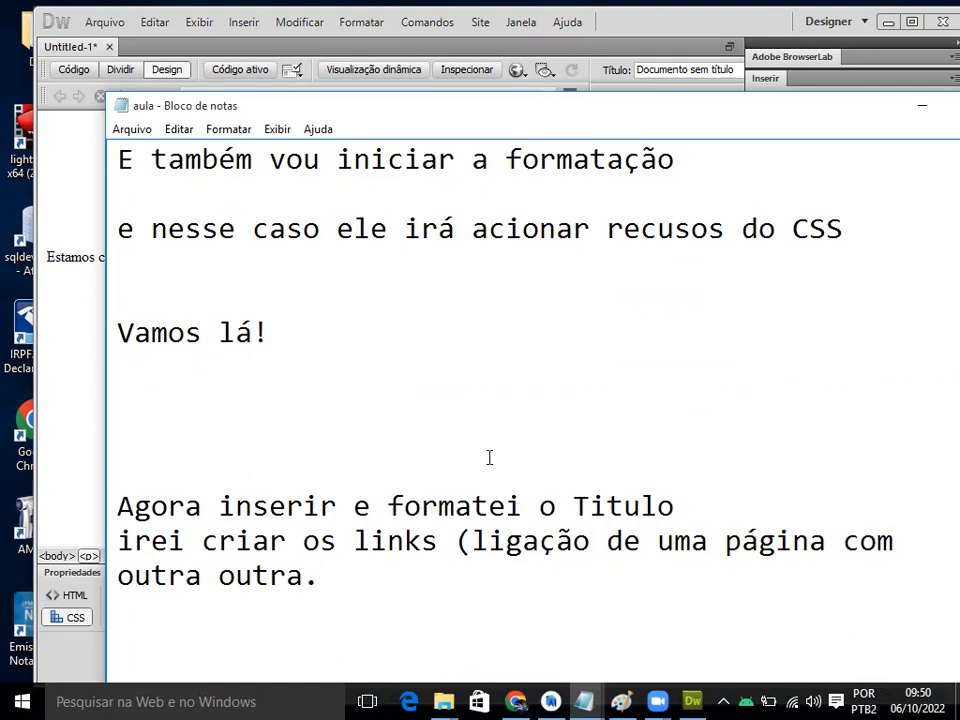
drag(438, 540, 354, 540)
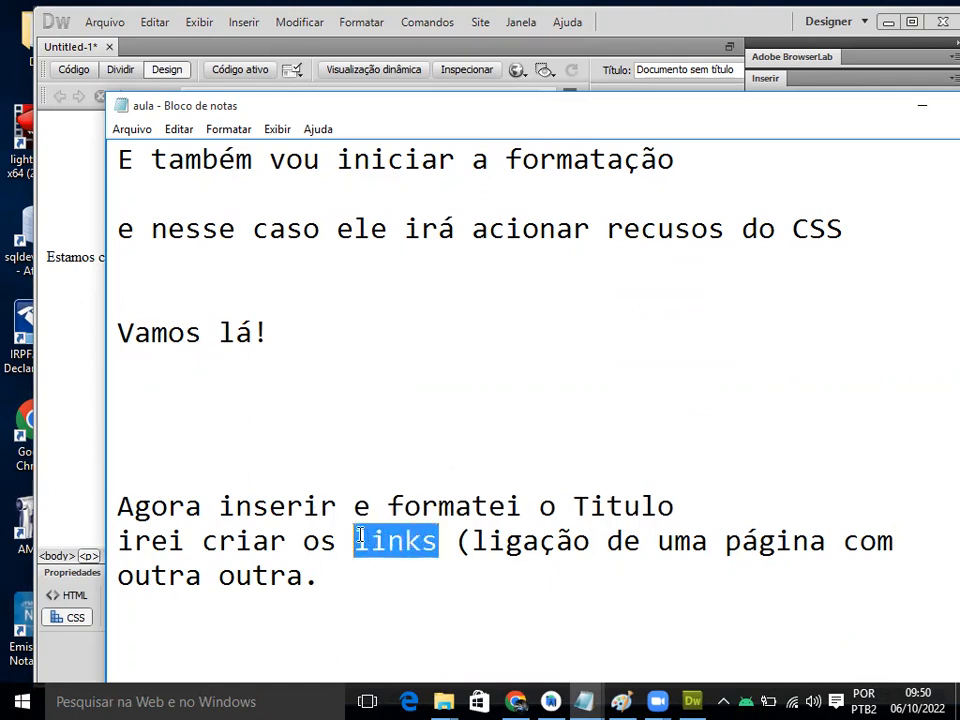
Step: Switch to Dreamweaver and add the line "Home | Filmes Lançamento | Filmes Antigos | Categoria" beneath the intro paragraph, followed by two new paragraphs
click(921, 105)
click(171, 302)
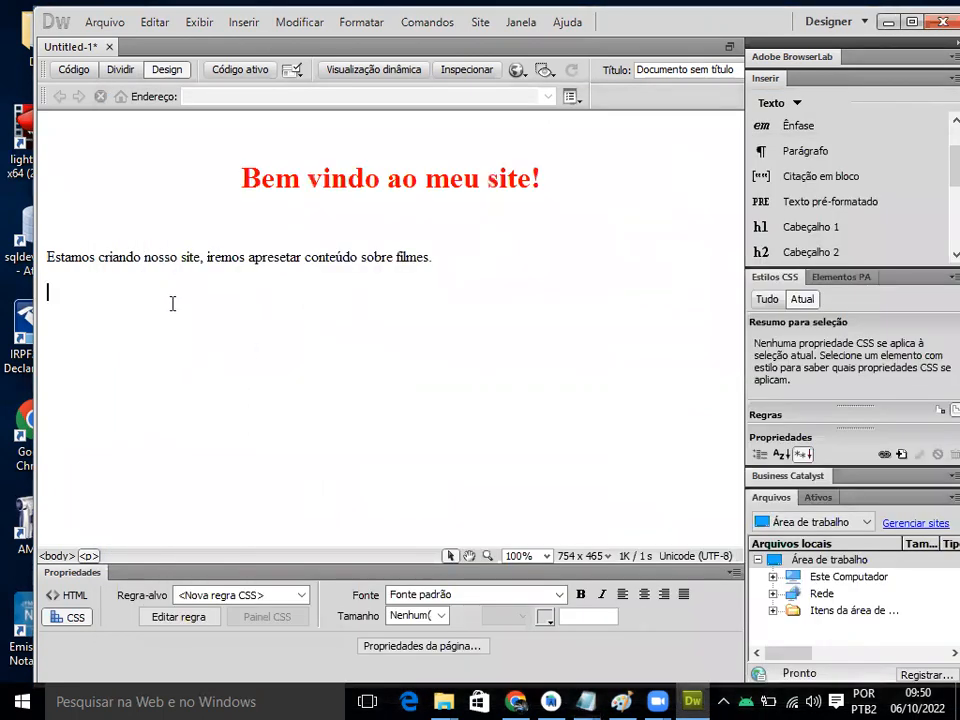
text(Home)
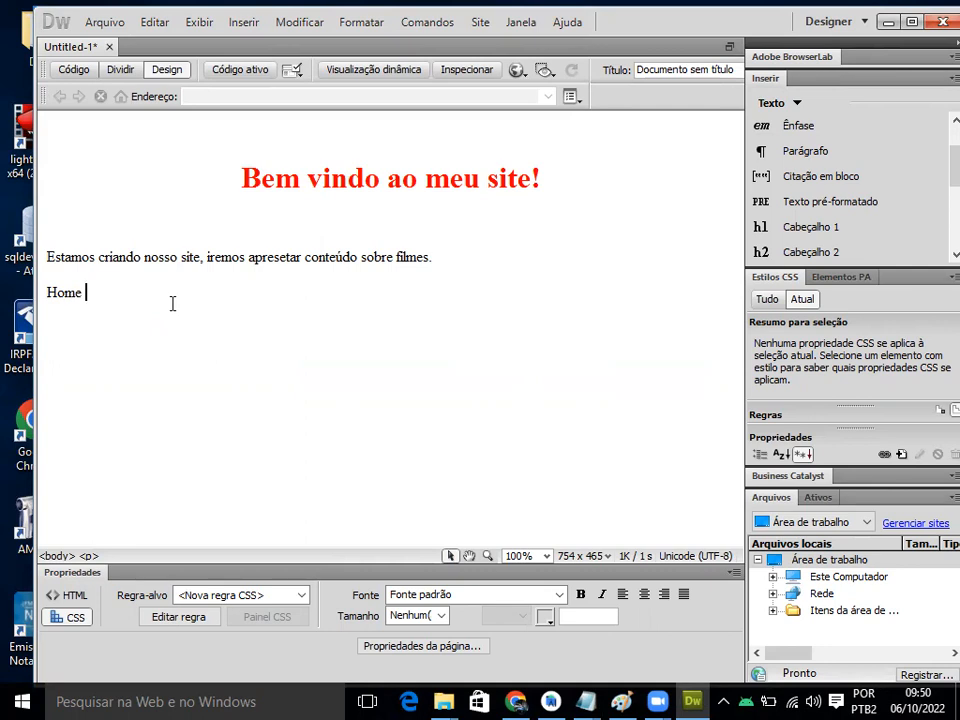
text(|)
text(\)
key(BackSpace)
key(BackSpace)
text(Filmes Lançamento | Filmes)
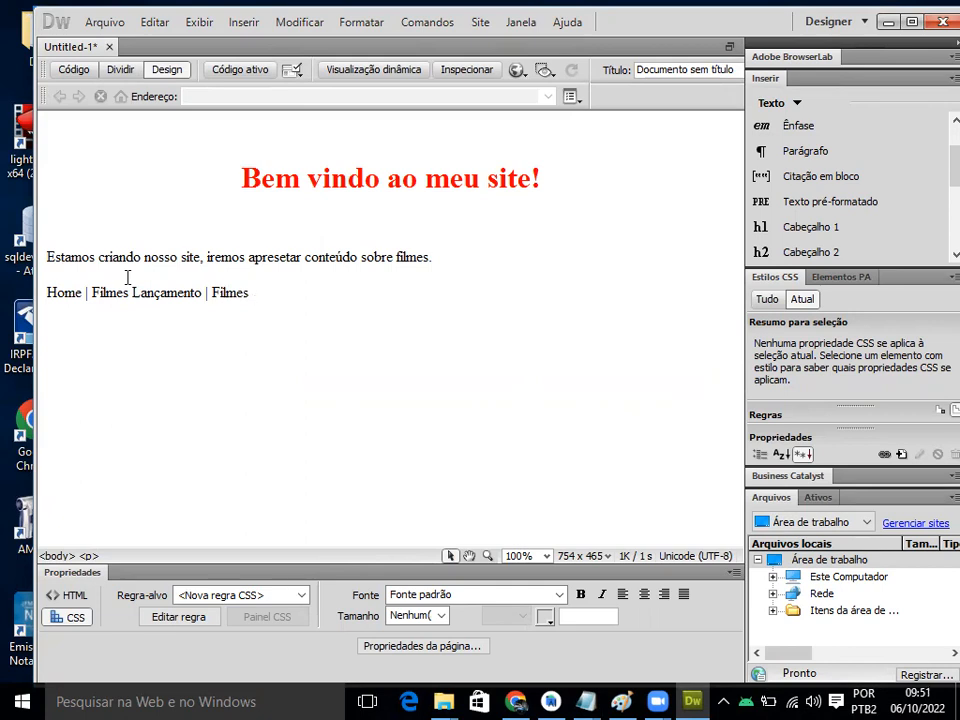
text( Antigos | Categoria)
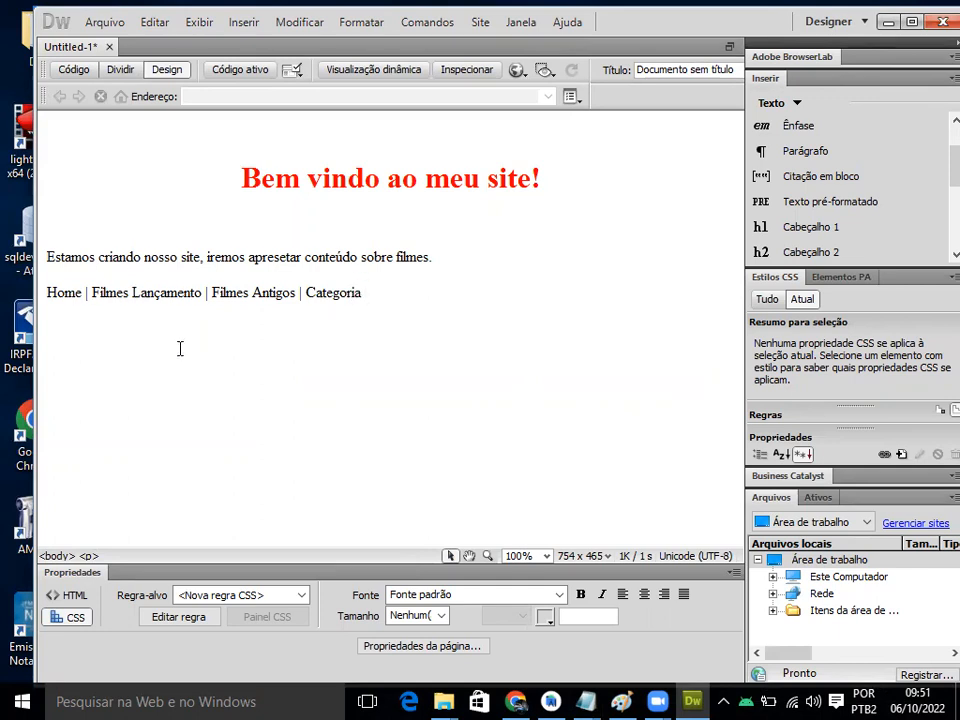
key(Return)
key(Return)
Step: Insert "Neste site iremos apresentar filmes e suas curiosidades de gravação e bilheteria" before "Estamos criando" in the intro paragraph
drag(70, 257, 174, 252)
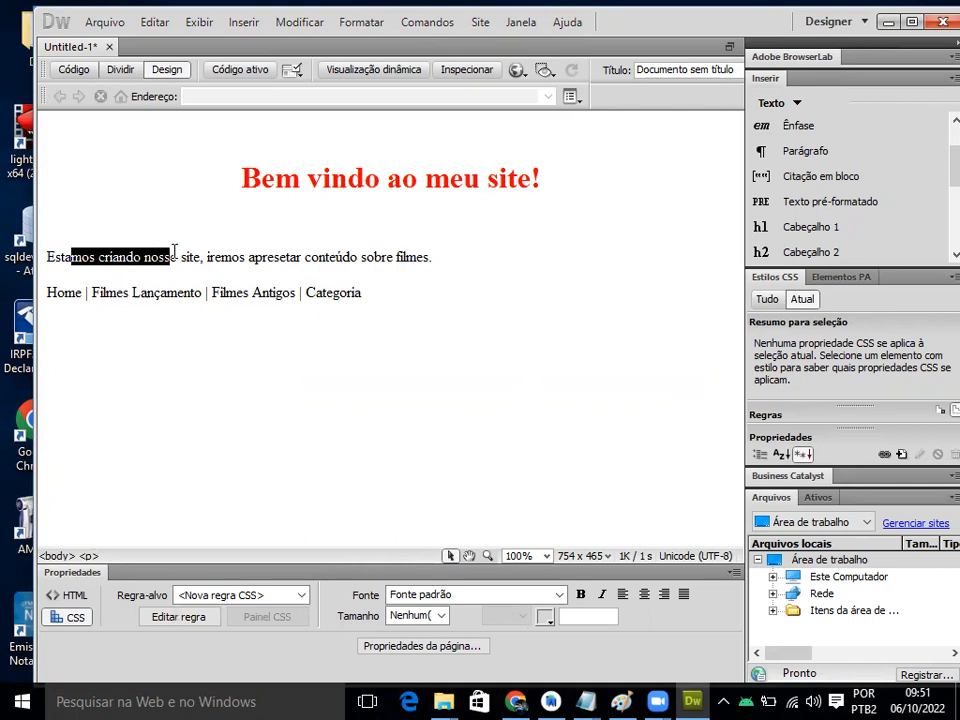
click(96, 398)
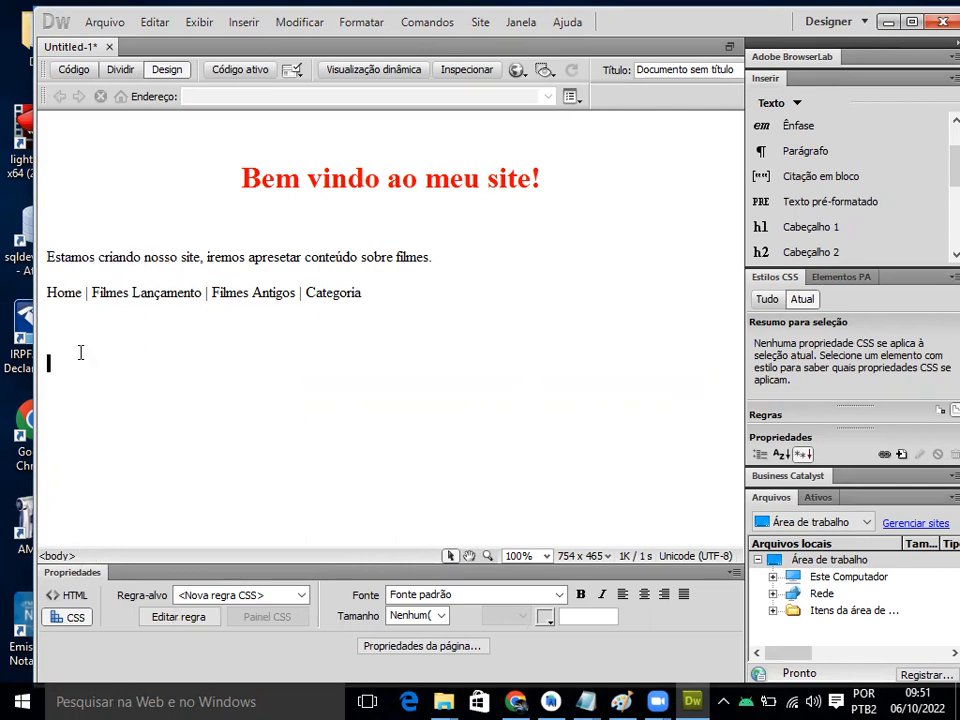
click(50, 259)
text(Neste site iremos apresentar )
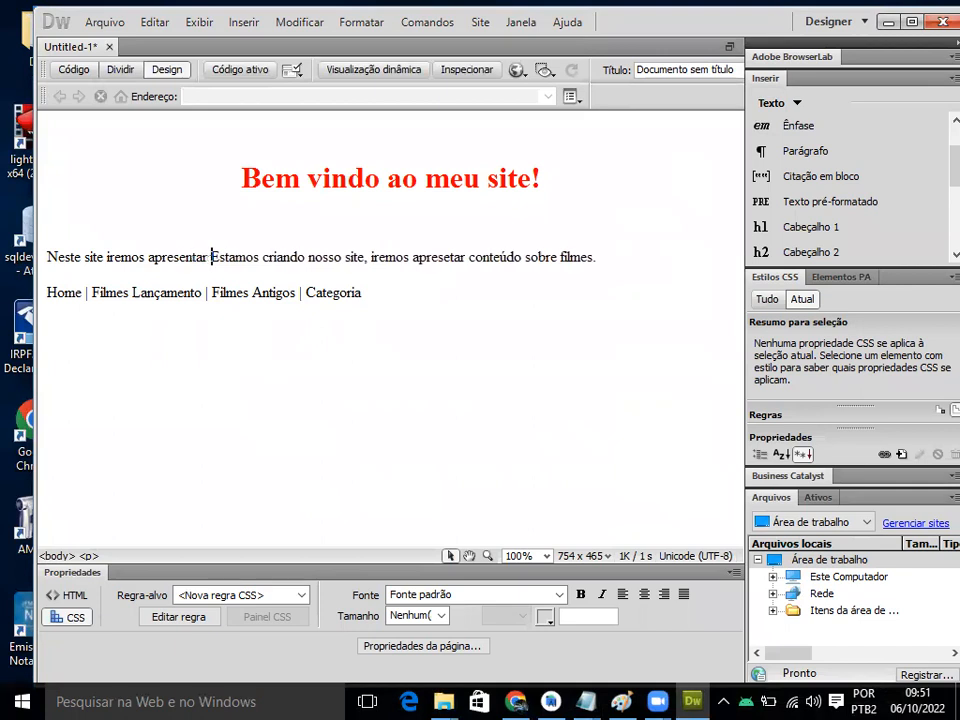
text(filmes )
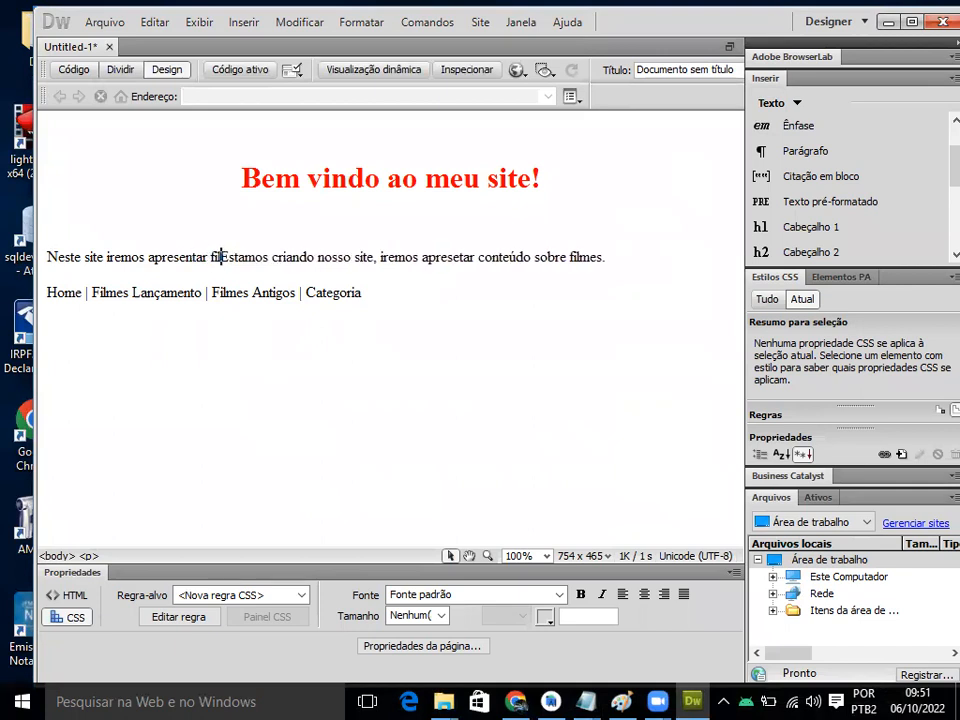
text(e )
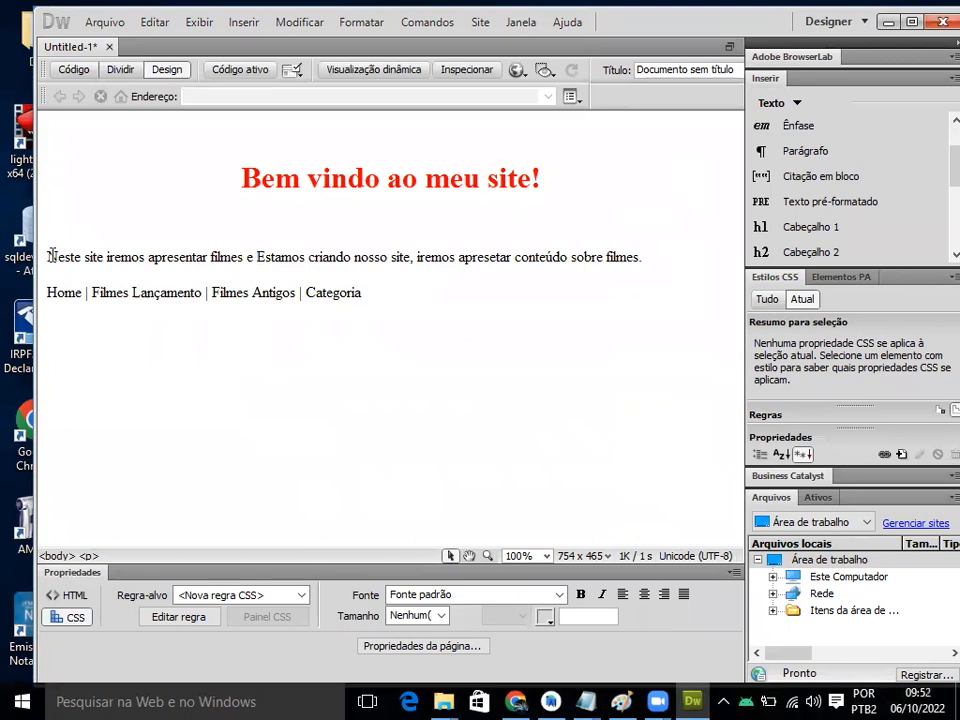
text(suas )
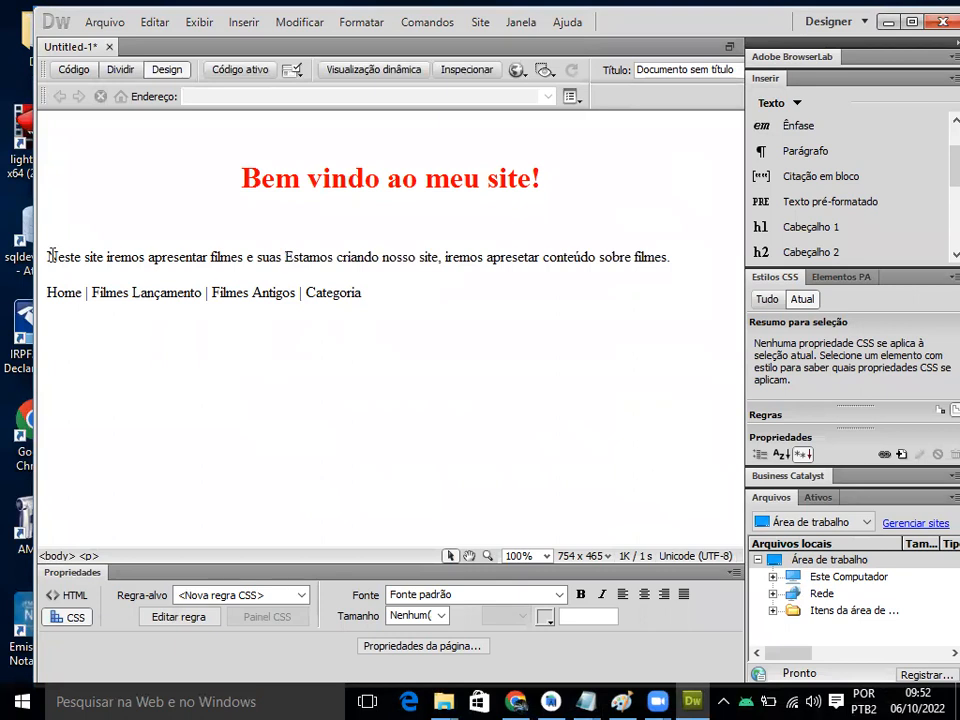
text(curiosida)
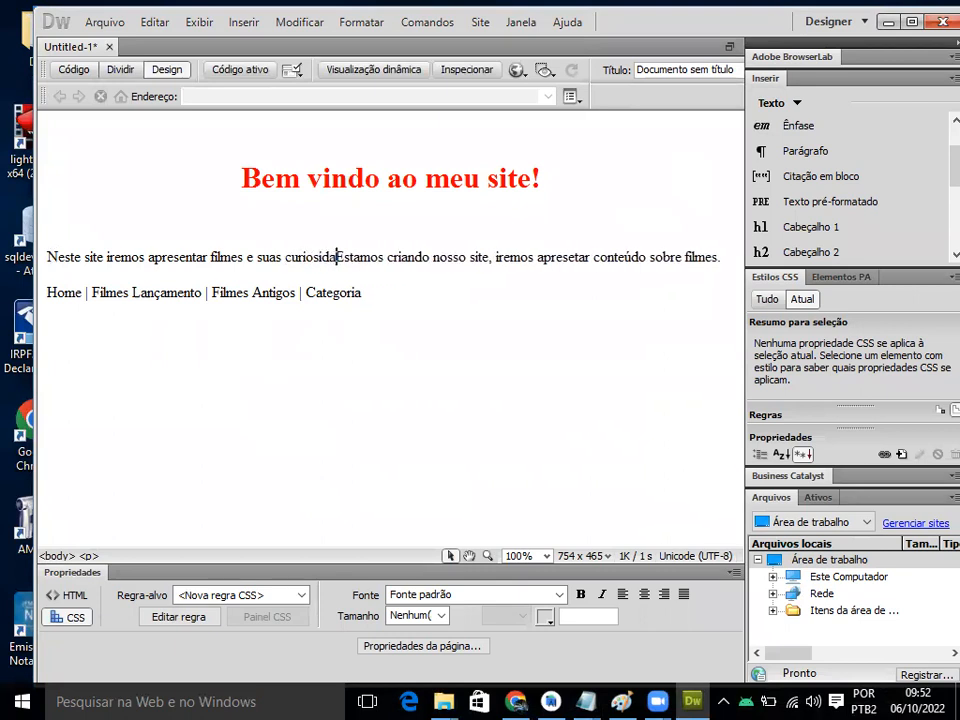
text(des de gra)
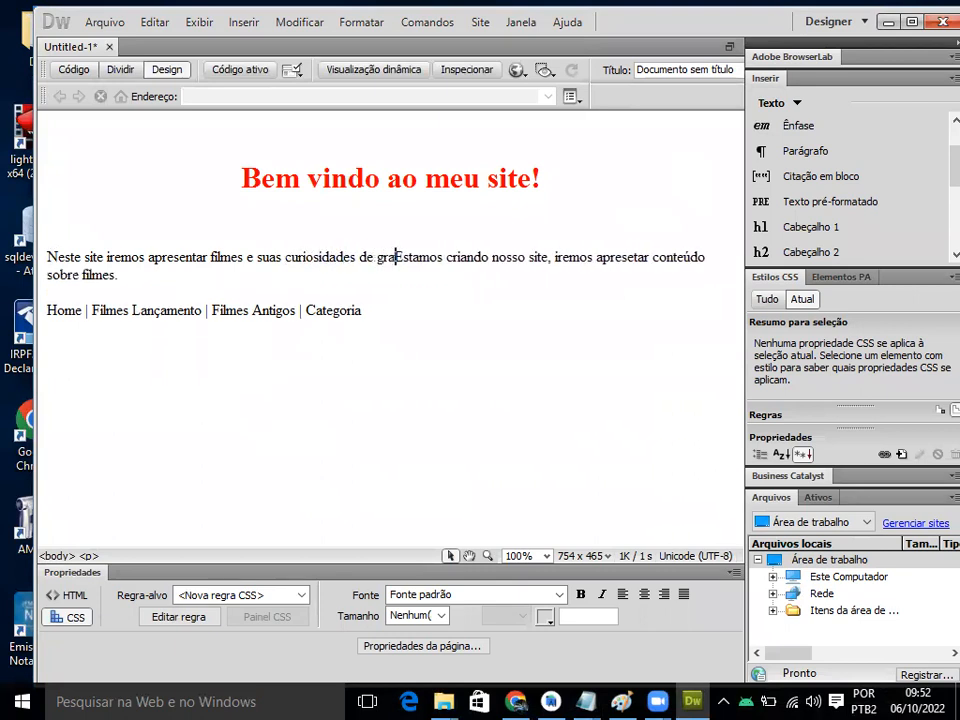
text(v)
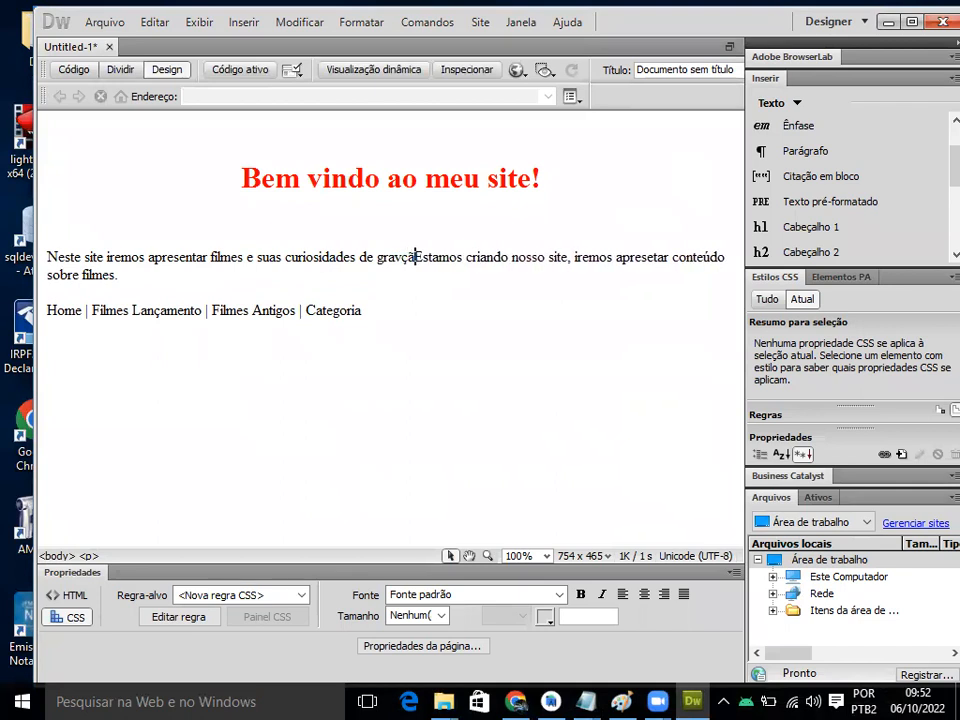
text(ação )
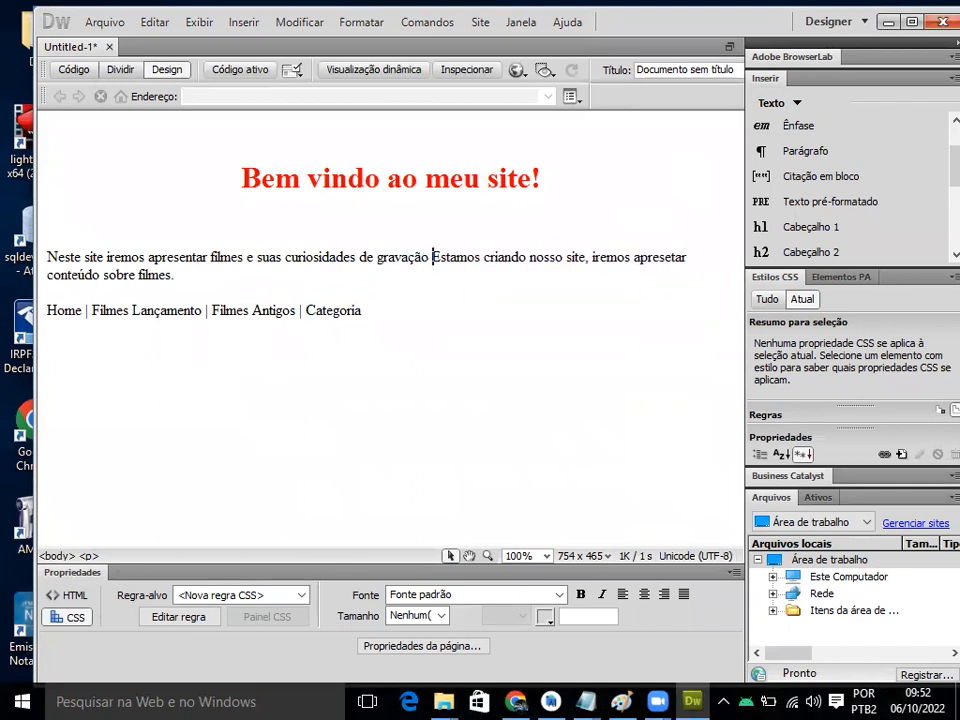
text(e bilhe)
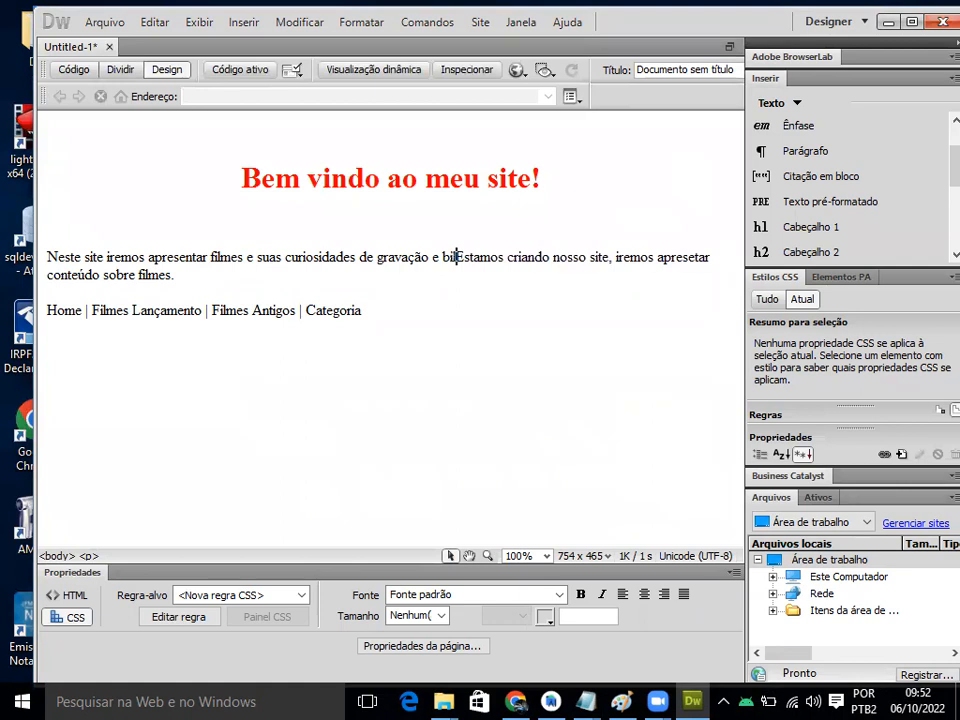
text(teria ")
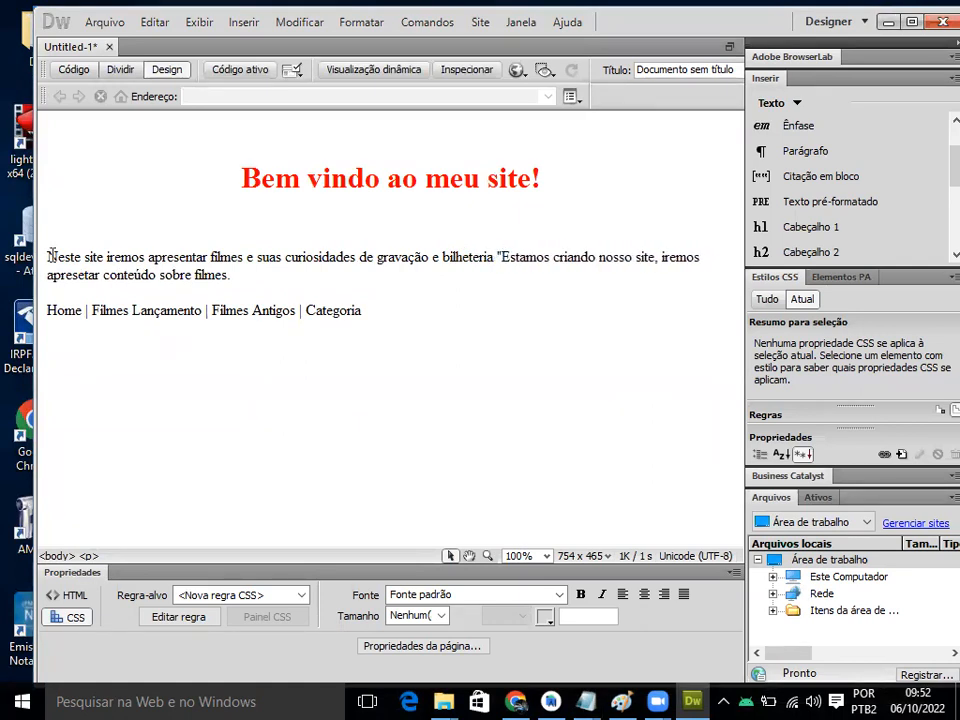
key(BackSpace)
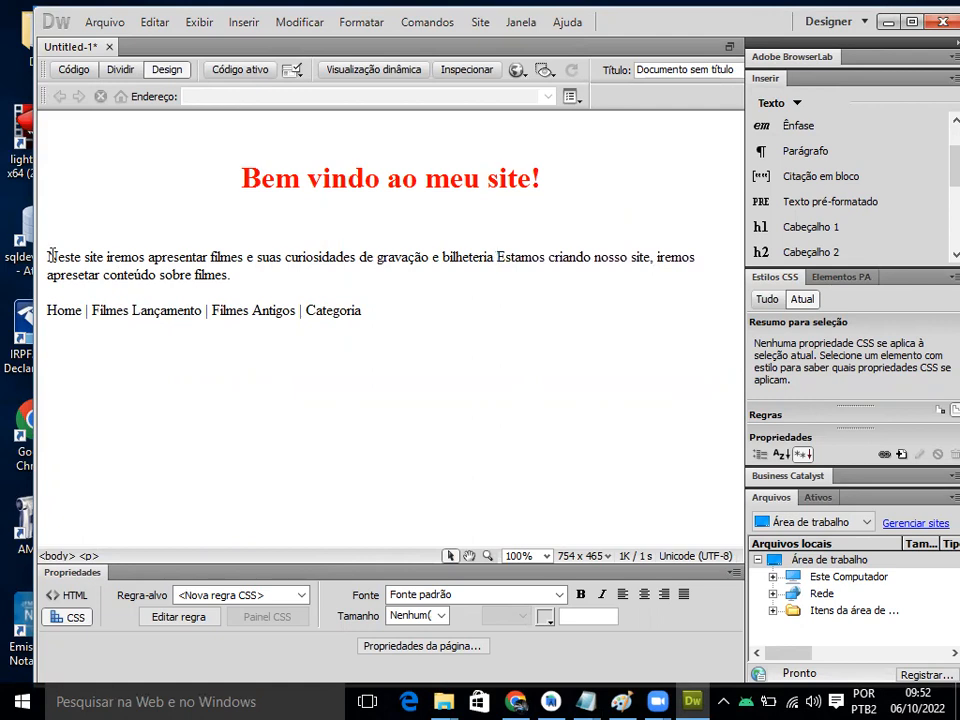
Step: Continue the inserted intro sentence after "bilheteria" with ", escolha a o"
text(, escola)
key(BackSpace)
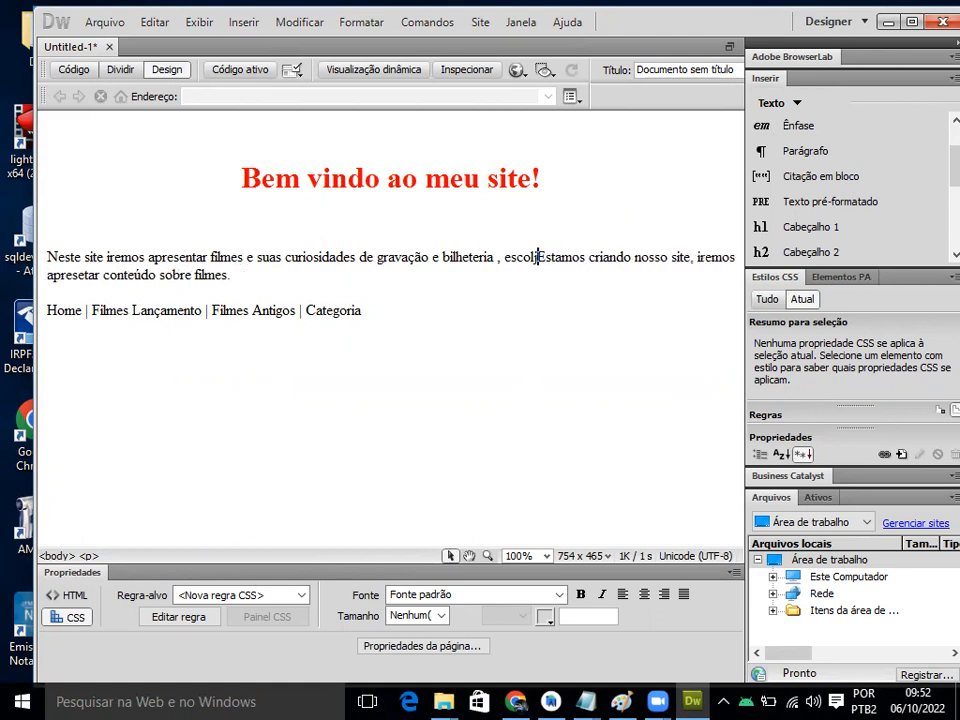
text(ha a o)
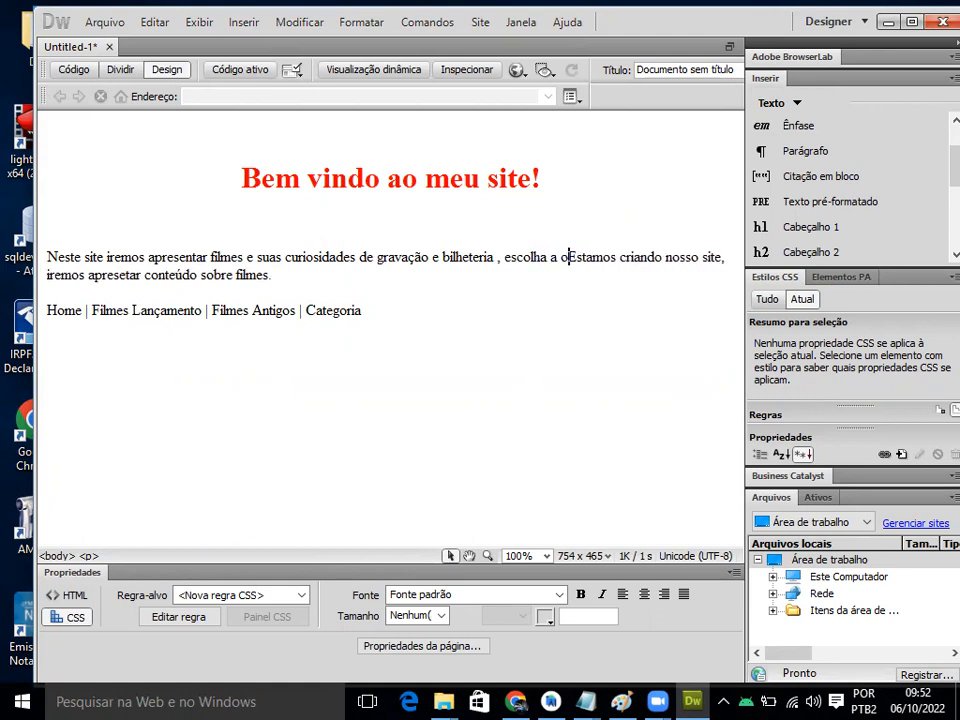
Step: Finish the intro line so it ends with "escolha a opação abaixo e" and start a new paragraph after it
text(pção )
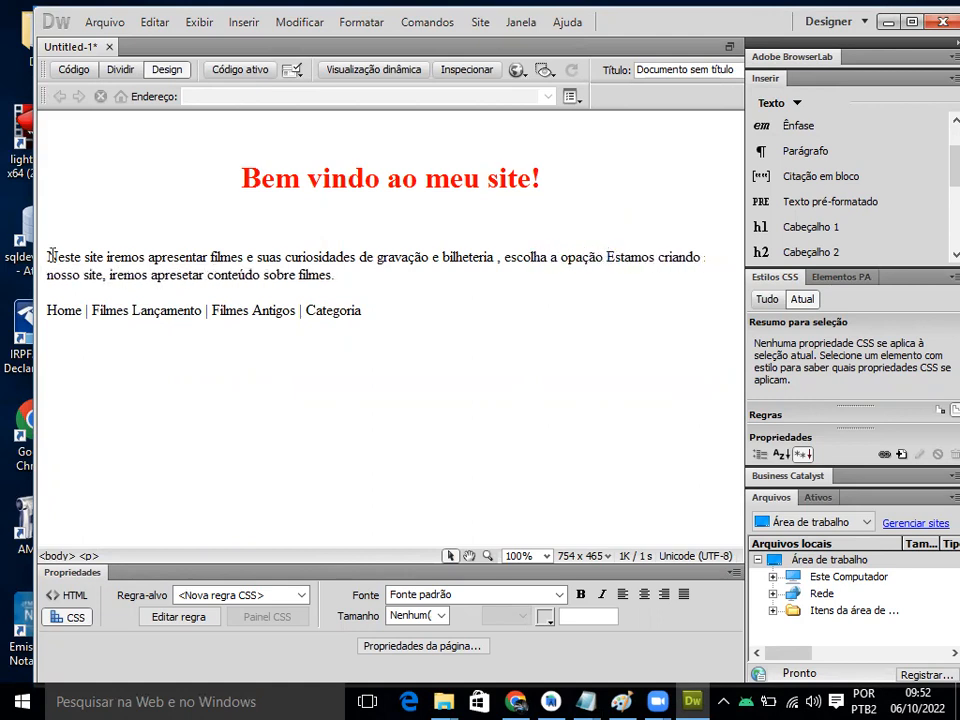
text(abaixo)
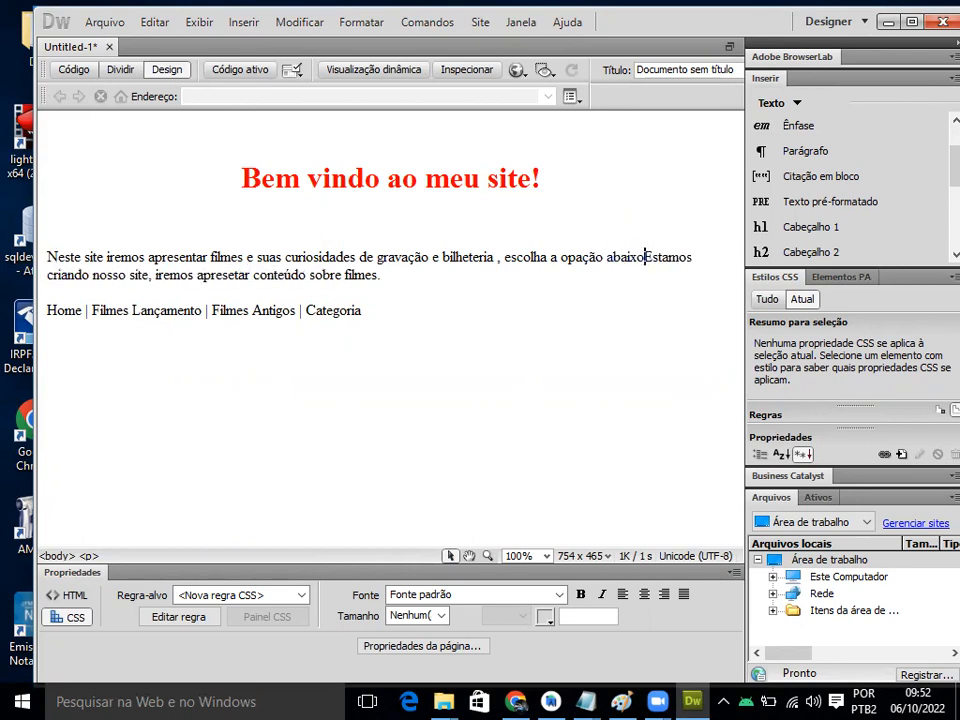
text( e)
key(Return)
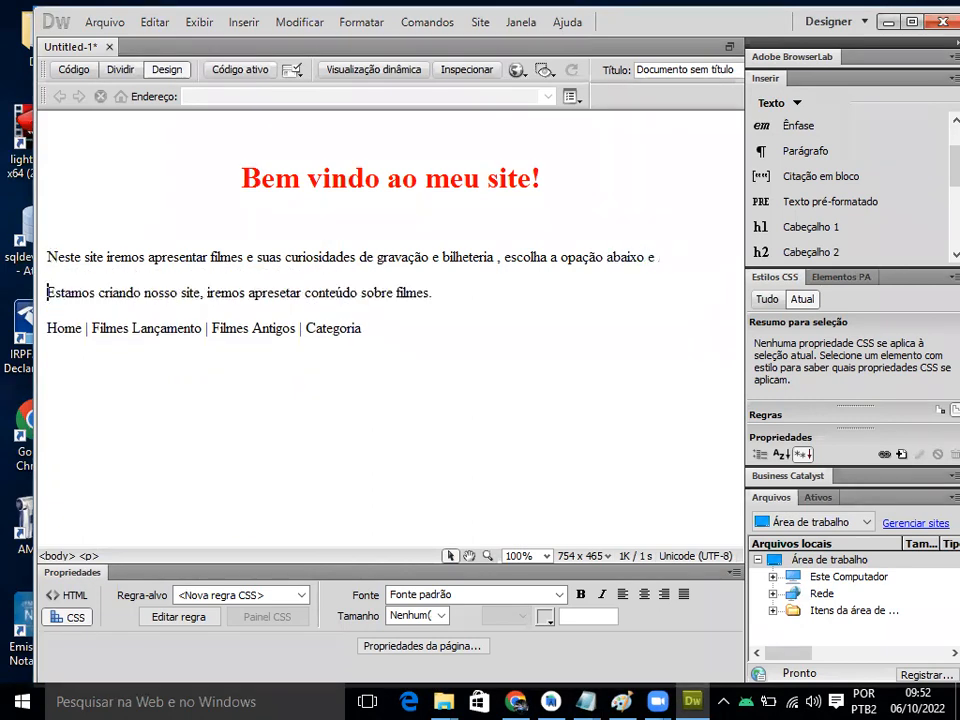
Step: Write "curta as curiosidades dos filmes." at the start of the new paragraph, before the leftover text
text(curta)
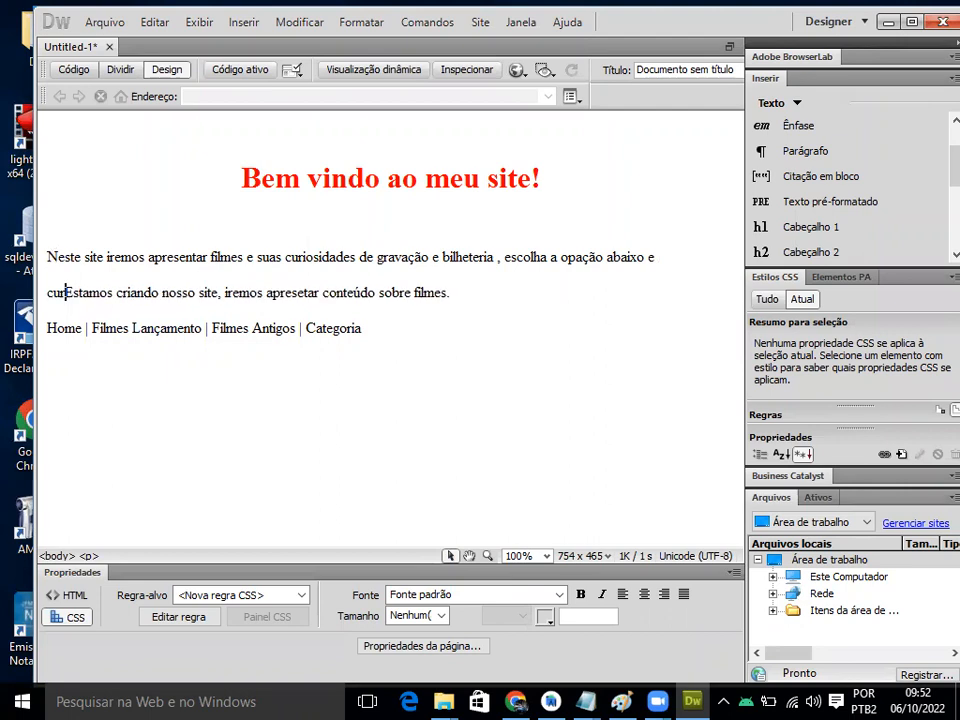
text( os filmes)
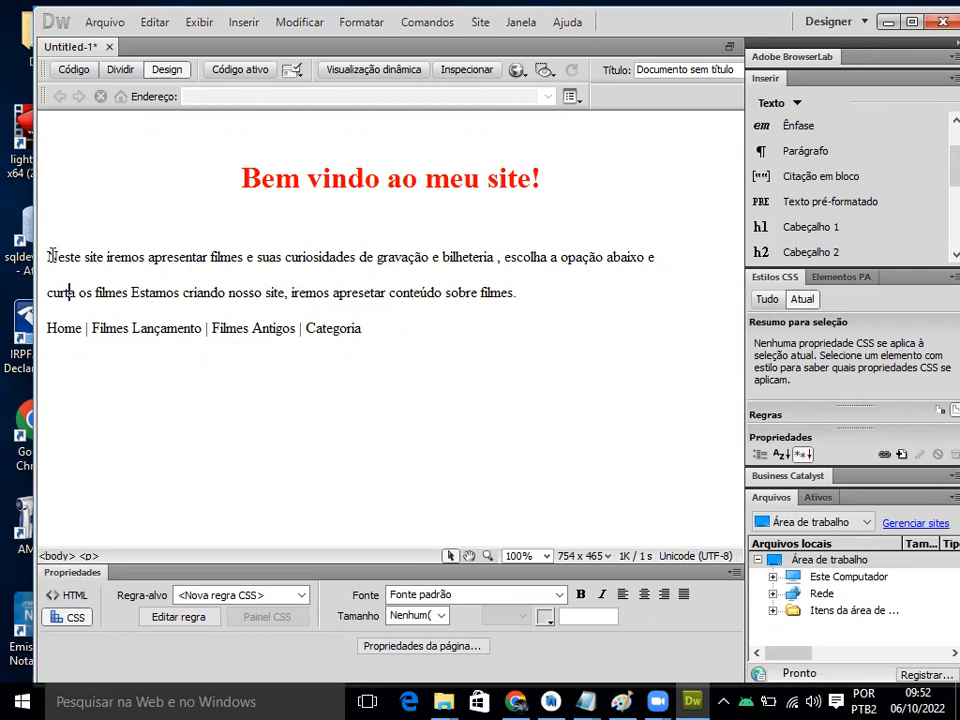
text(as curi)
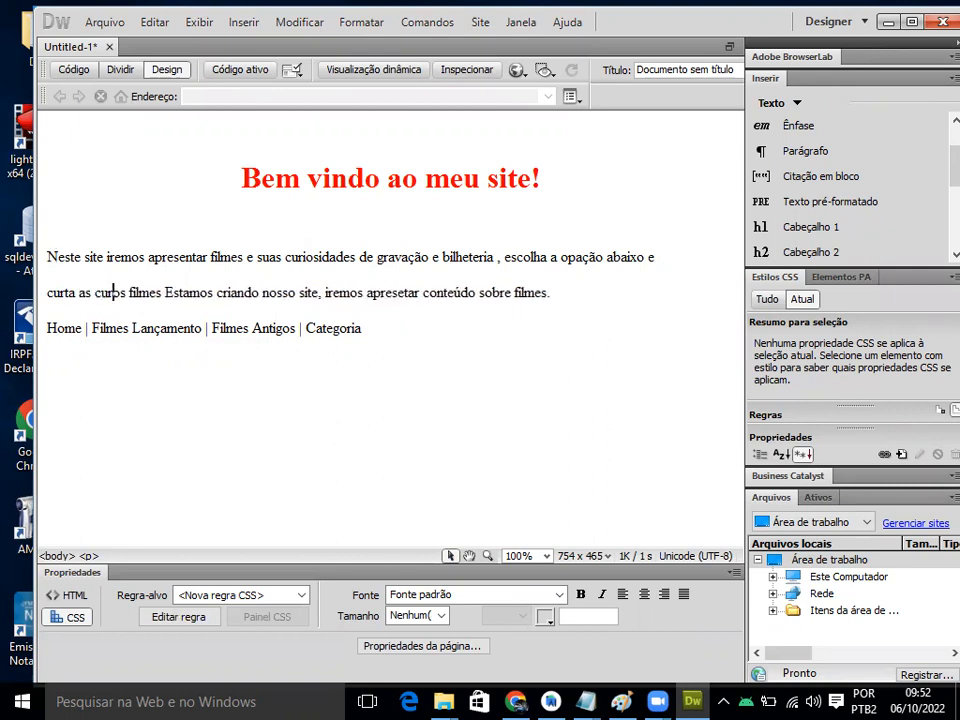
text(osidades d)
text(os filme)
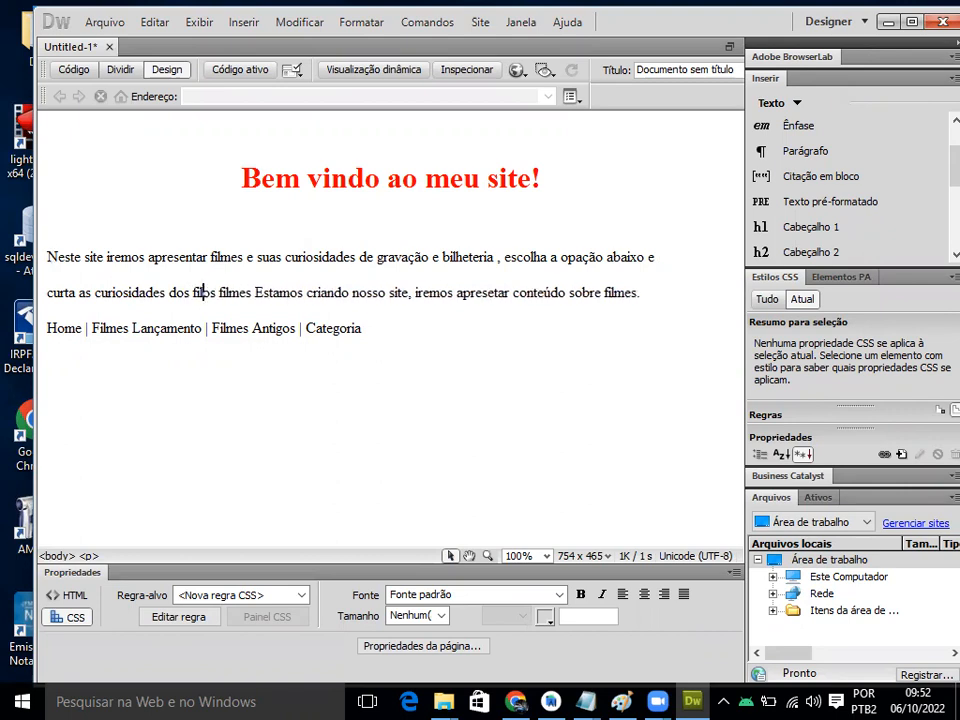
text(s. o)
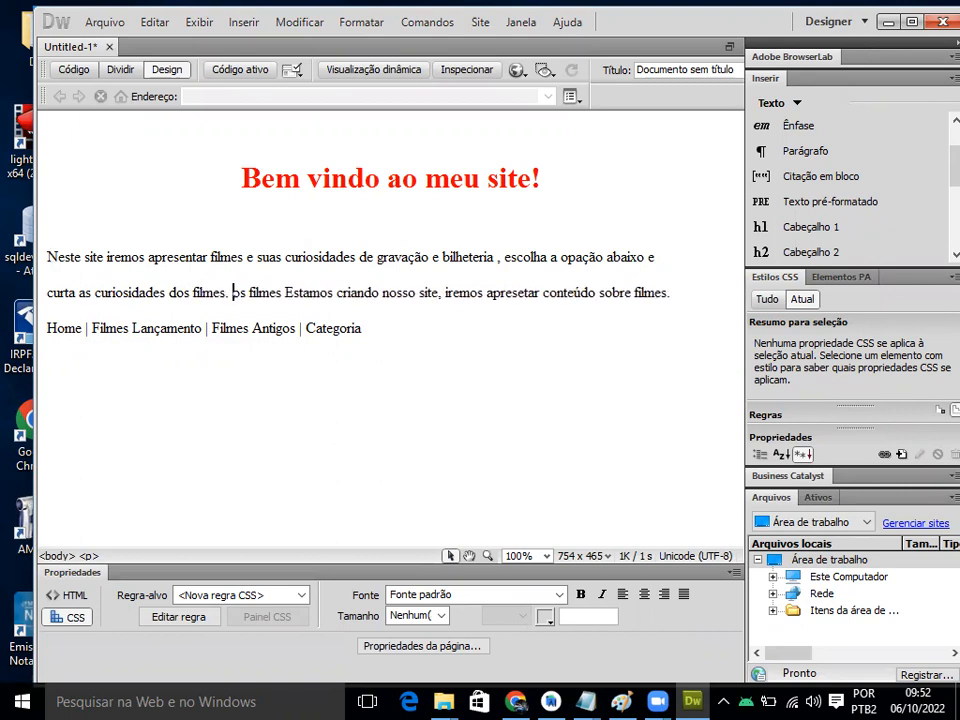
Step: Delete the leftover text after "curta as curiosidades dos filmes." through the end of that paragraph
key(Delete)
key(Delete)
key(Delete)
key(Delete)
key(Delete)
key(Delete)
key(Delete)
key(Delete)
key(Delete)
key(Delete)
key(Delete)
key(Delete)
key(Delete)
key(Delete)
key(Delete)
key(Delete)
key(Delete)
key(Delete)
key(Delete)
key(Delete)
key(Delete)
key(Delete)
key(Delete)
key(Delete)
key(Delete)
key(Delete)
key(Delete)
key(Delete)
key(Delete)
key(Delete)
key(Delete)
key(Delete)
key(Delete)
key(Delete)
key(Delete)
key(Delete)
key(Delete)
key(Delete)
key(Delete)
key(Delete)
key(Delete)
key(Delete)
key(Delete)
key(Delete)
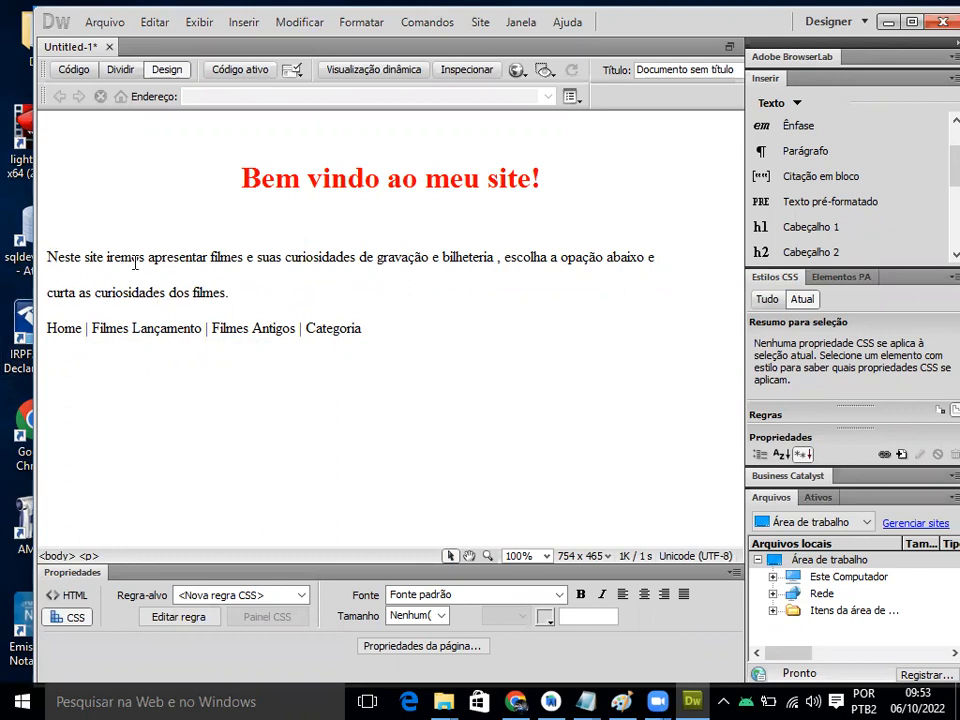
Step: Colour both intro paragraphs blue (#00F) through a new CSS class rule named paragrafo1, defined only in this document
drag(234, 294, 53, 260)
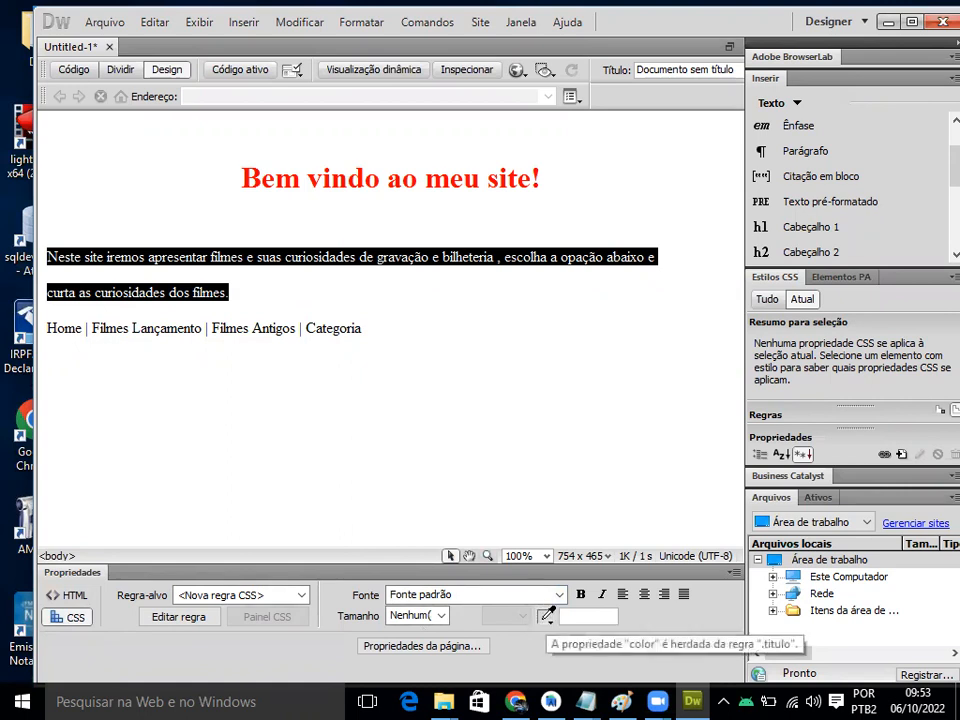
click(548, 614)
click(553, 585)
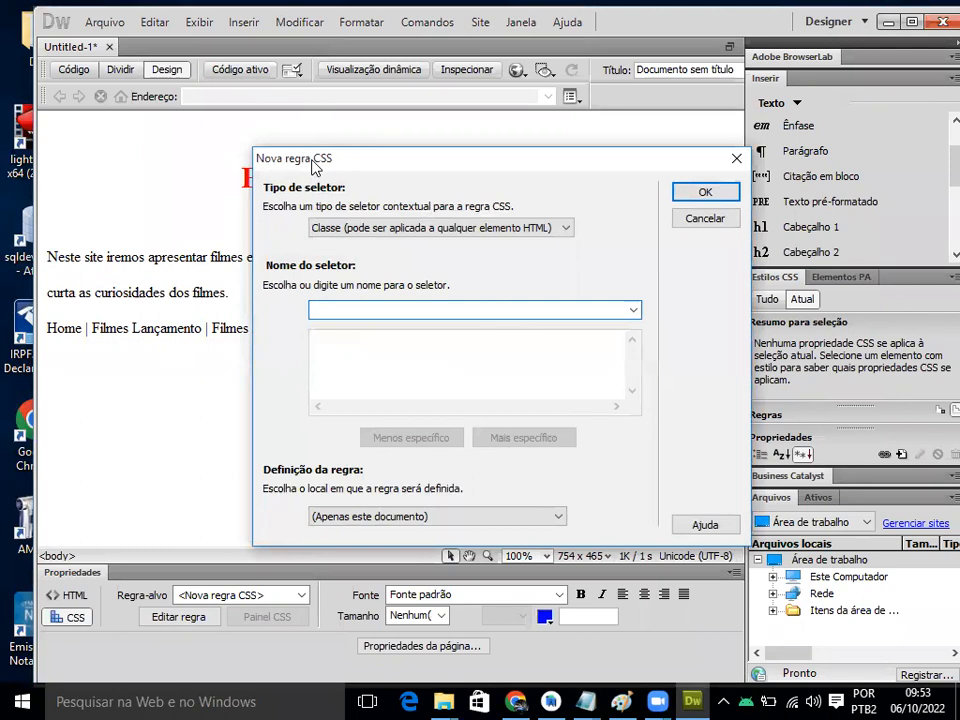
drag(312, 163, 306, 195)
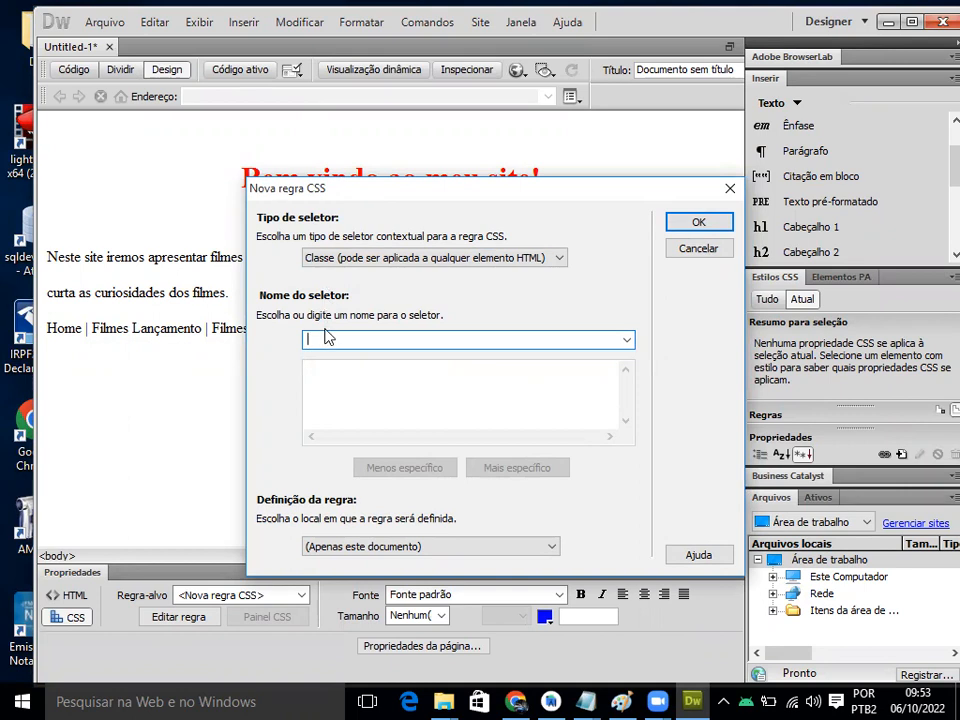
text(p)
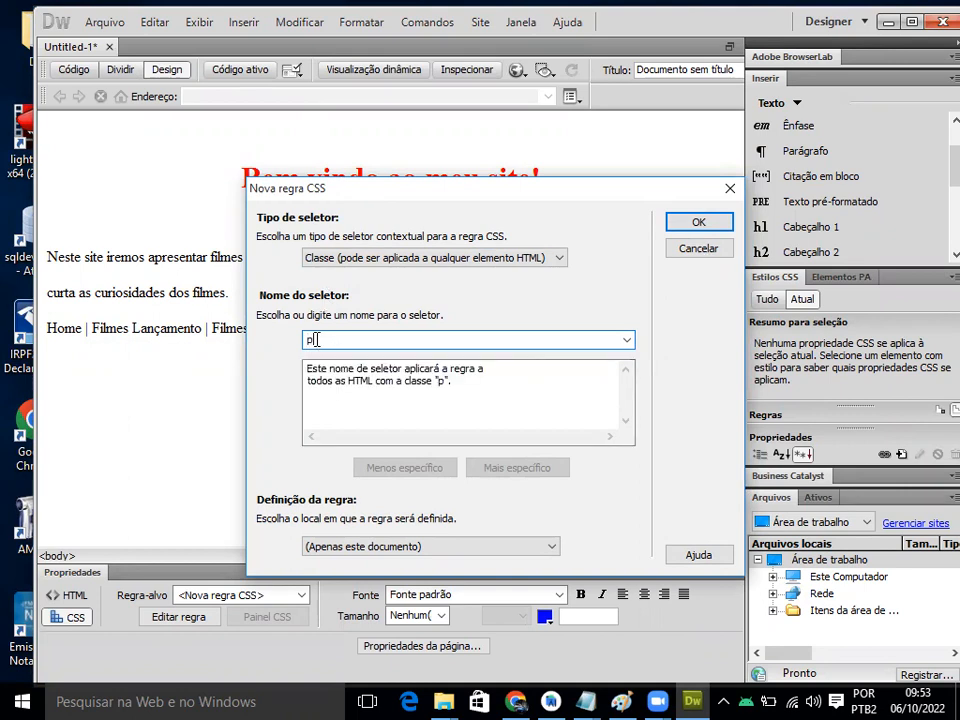
text(aragrafo1)
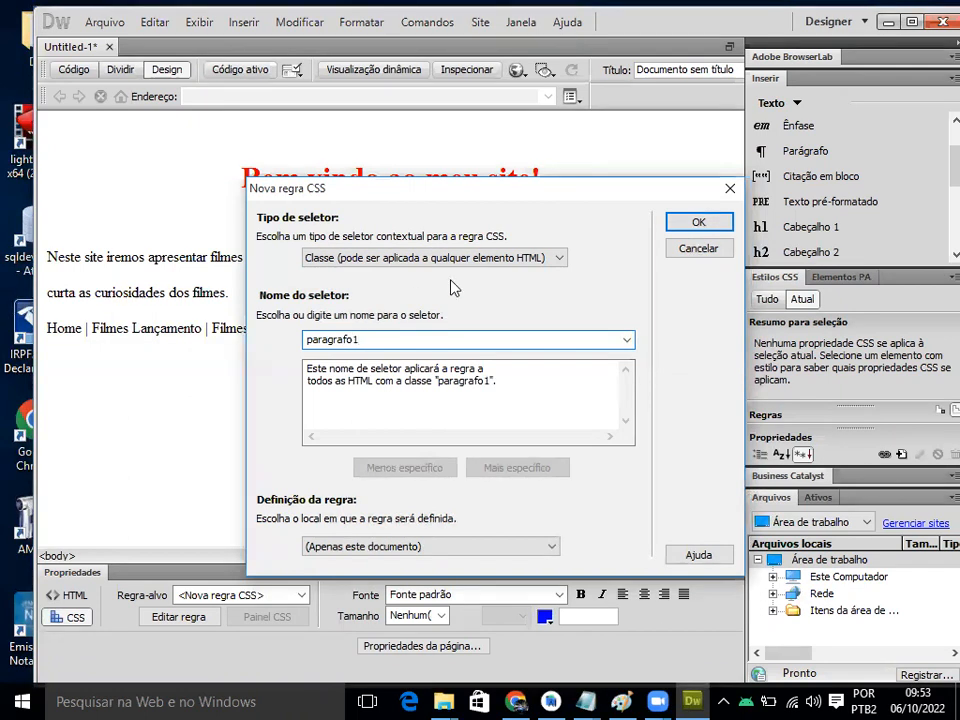
click(689, 226)
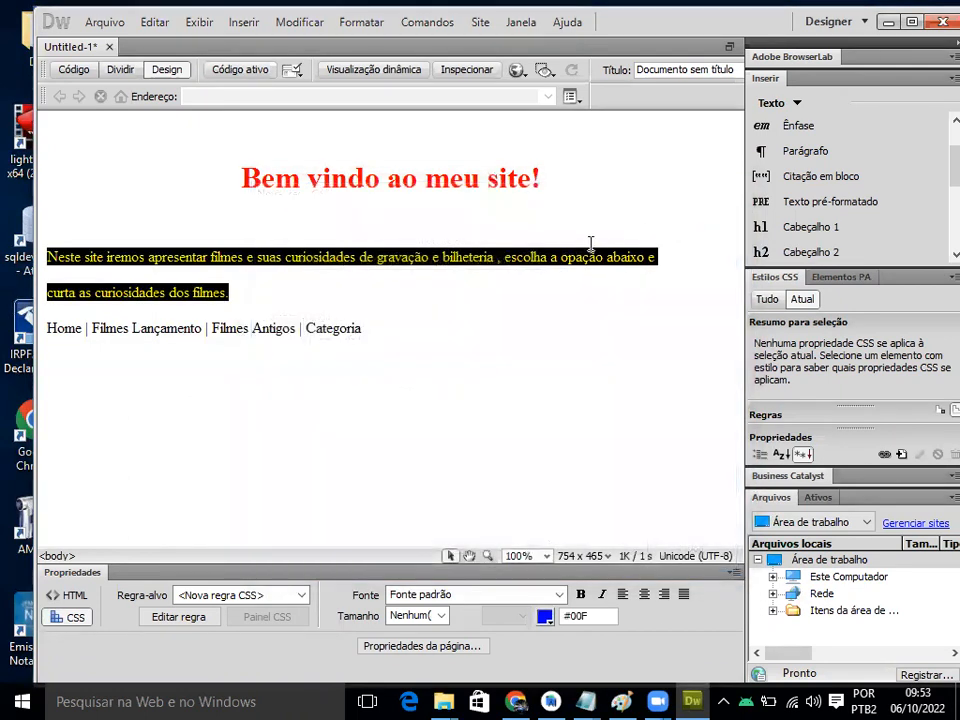
click(440, 257)
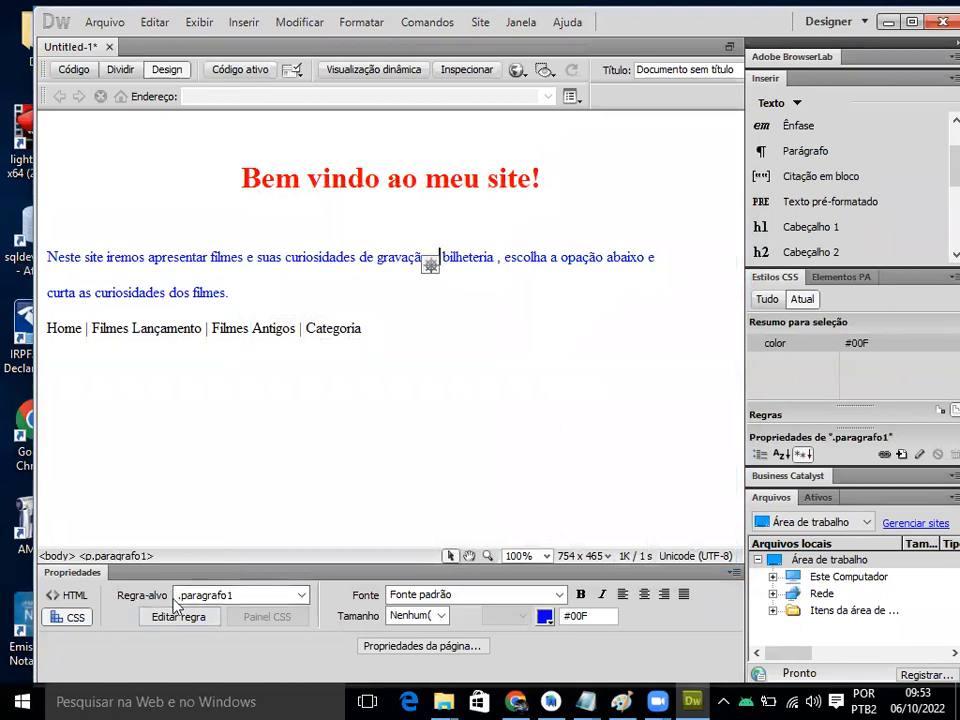
Step: Check which CSS rules and classes are offered as the target rule for the blue intro paragraph
click(302, 595)
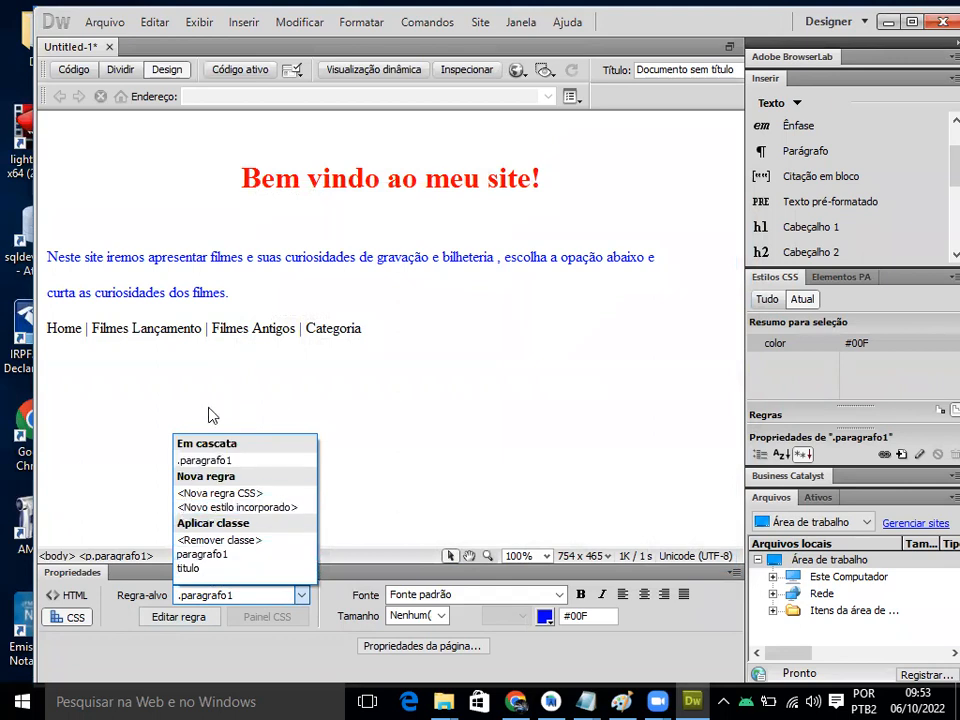
click(216, 262)
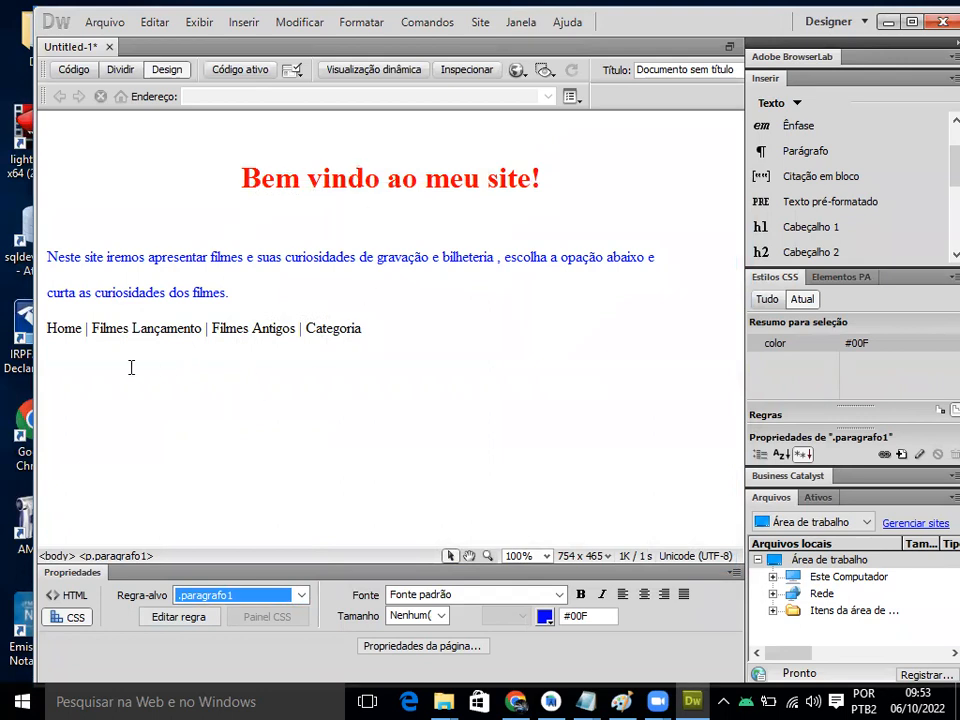
click(62, 332)
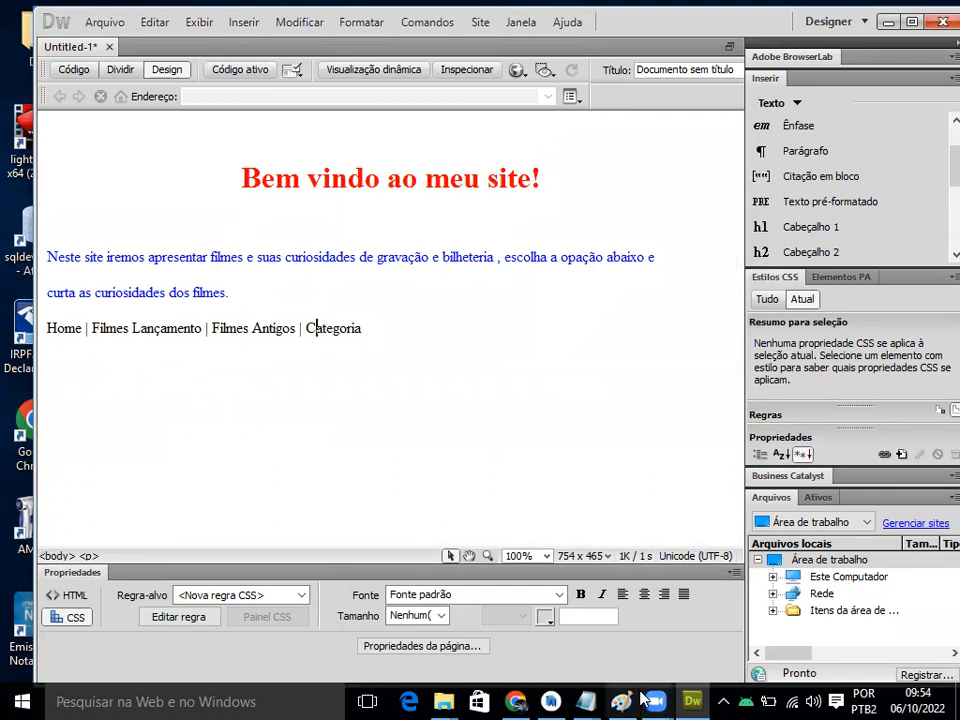
Step: Switch to the "aula" Notepad file and add the line "Vamos salvar para ver como esta o site" at the end, followed by blank lines
mouse_move(594, 700)
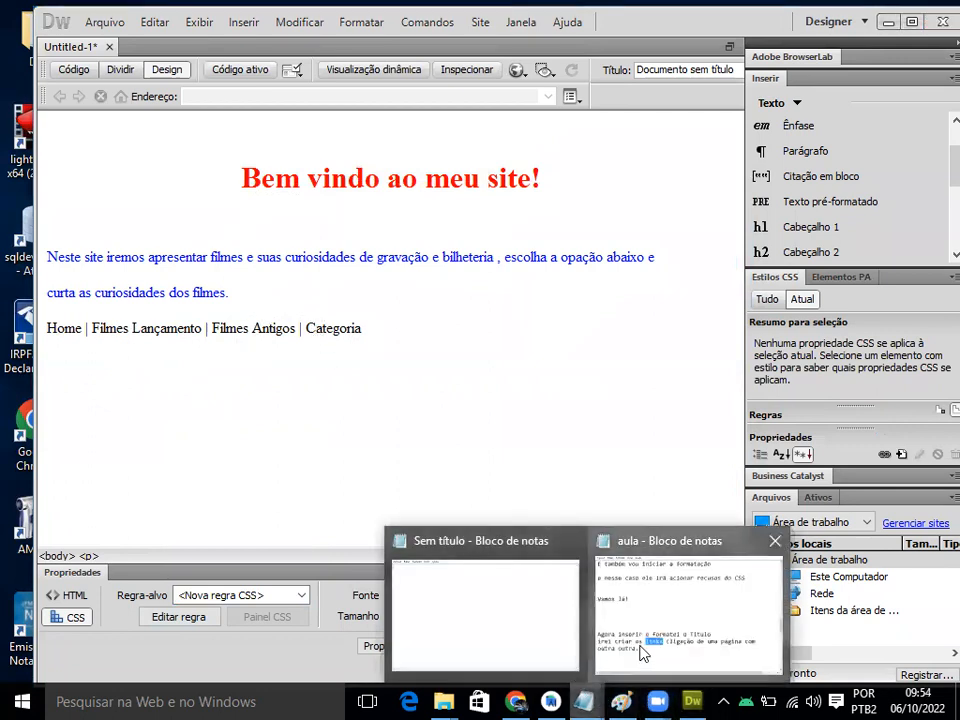
click(692, 650)
click(489, 573)
key(Return)
key(Return)
key(Return)
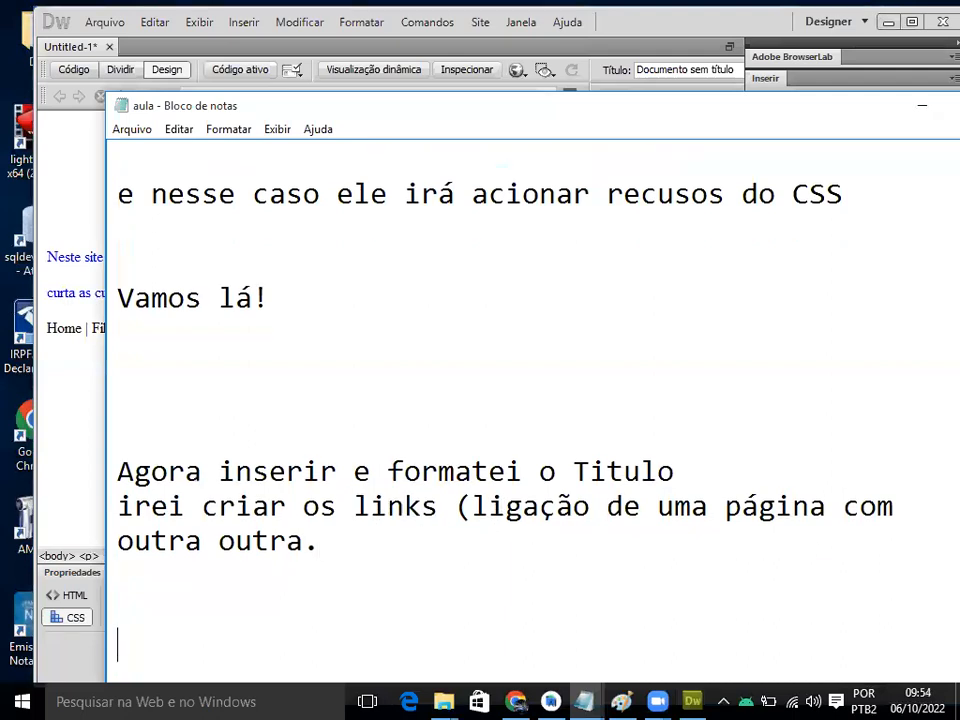
text(Vamos sal)
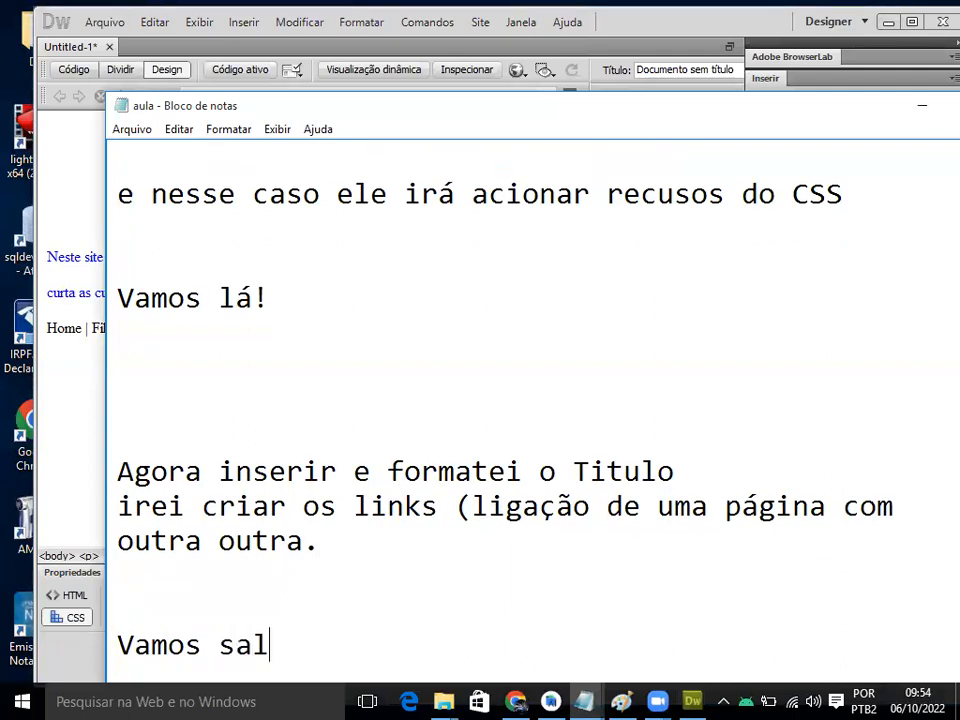
text(var p)
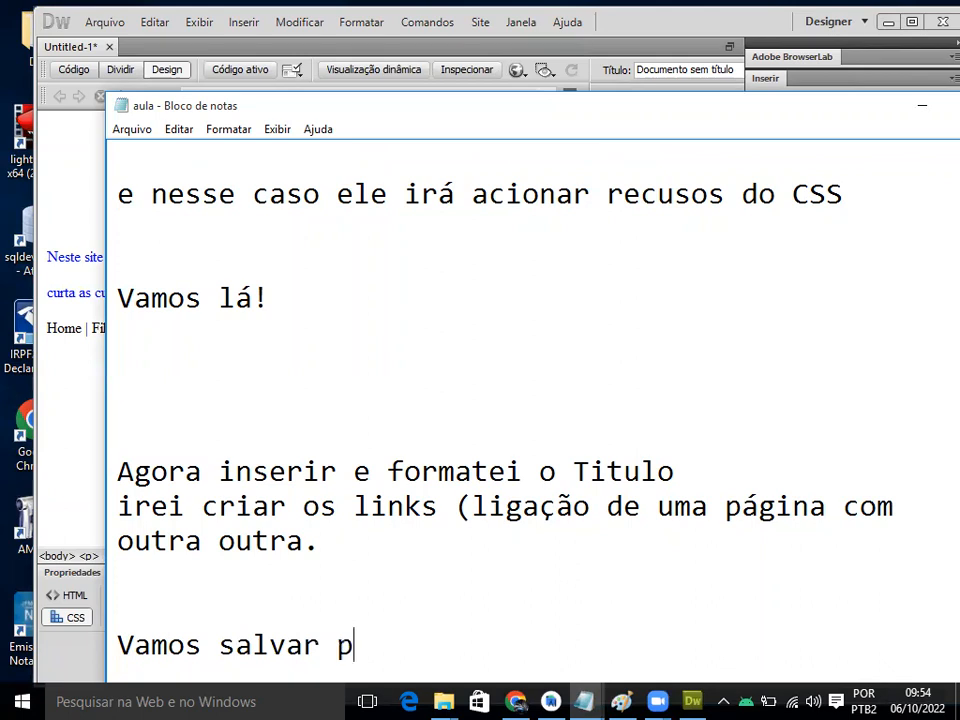
text(ara ver com)
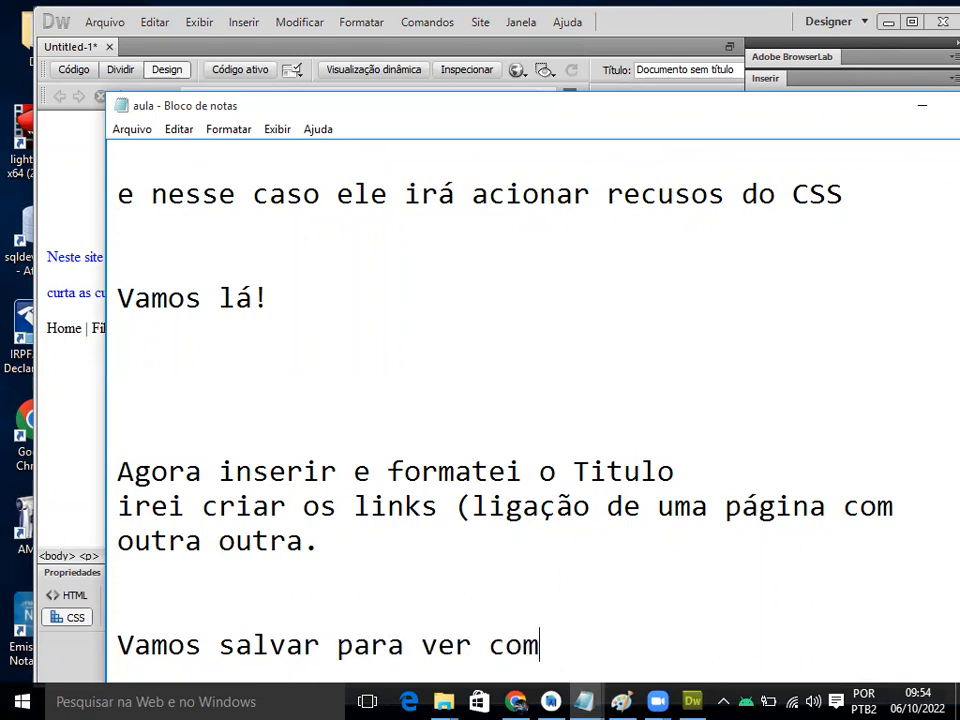
text(o esta o site)
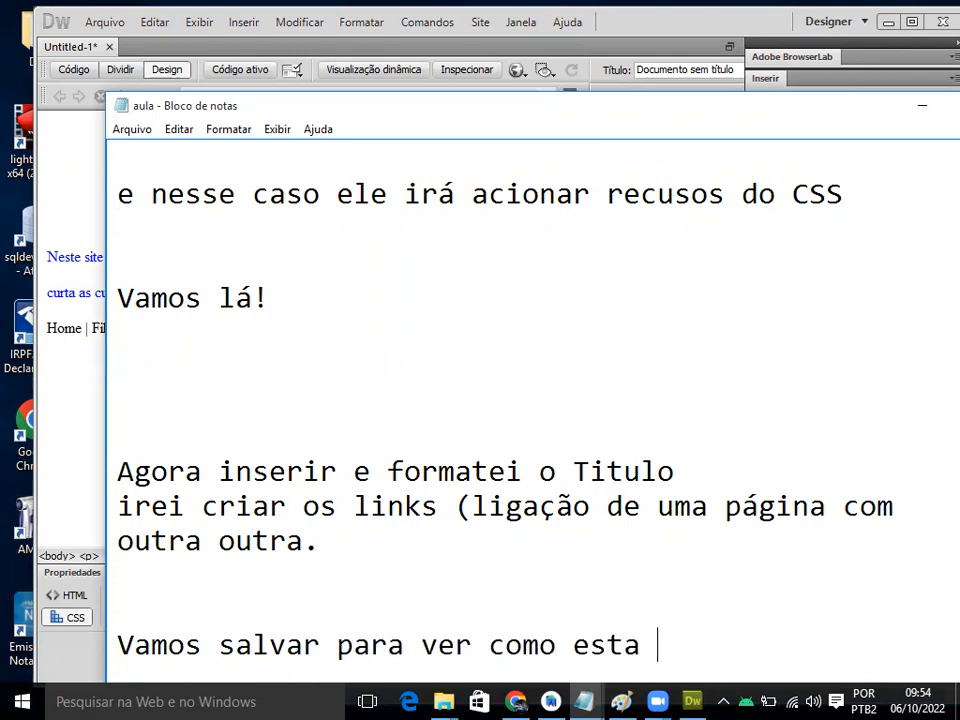
key(Return)
key(Return)
key(Return)
key(Return)
key(Return)
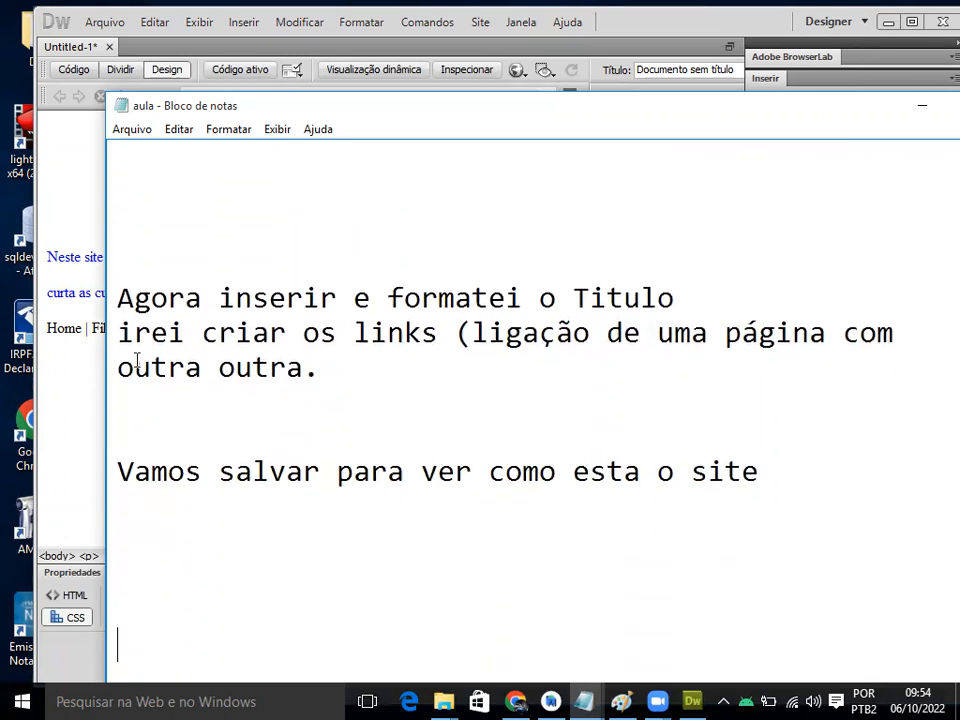
Step: Return to Dreamweaver and start saving the page under a new name, with the desktop (Área de Trabalho) as location
click(67, 183)
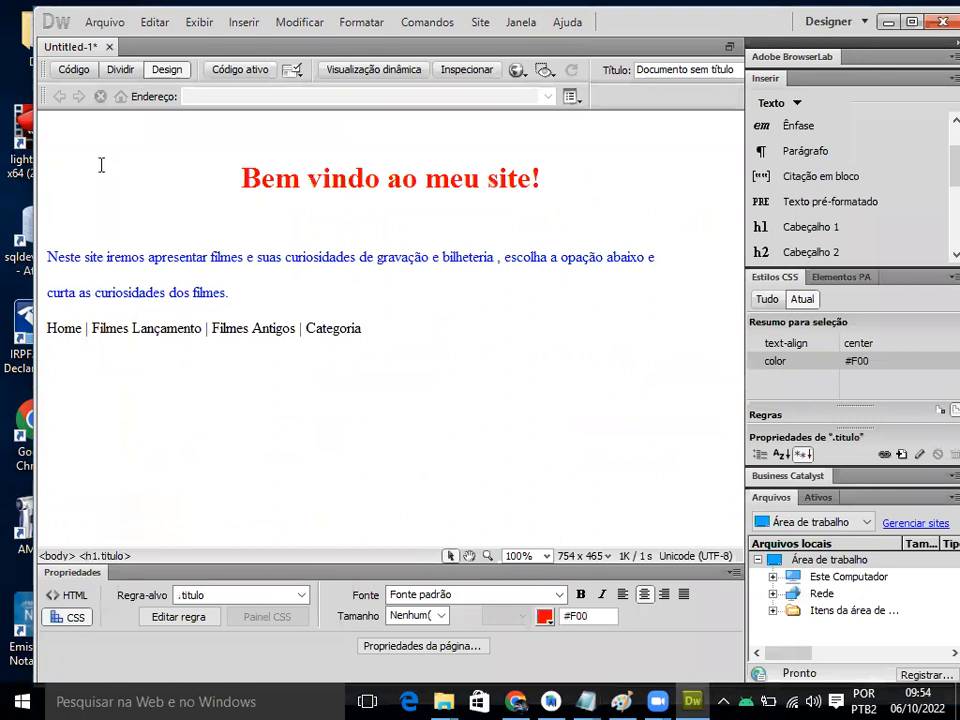
click(104, 21)
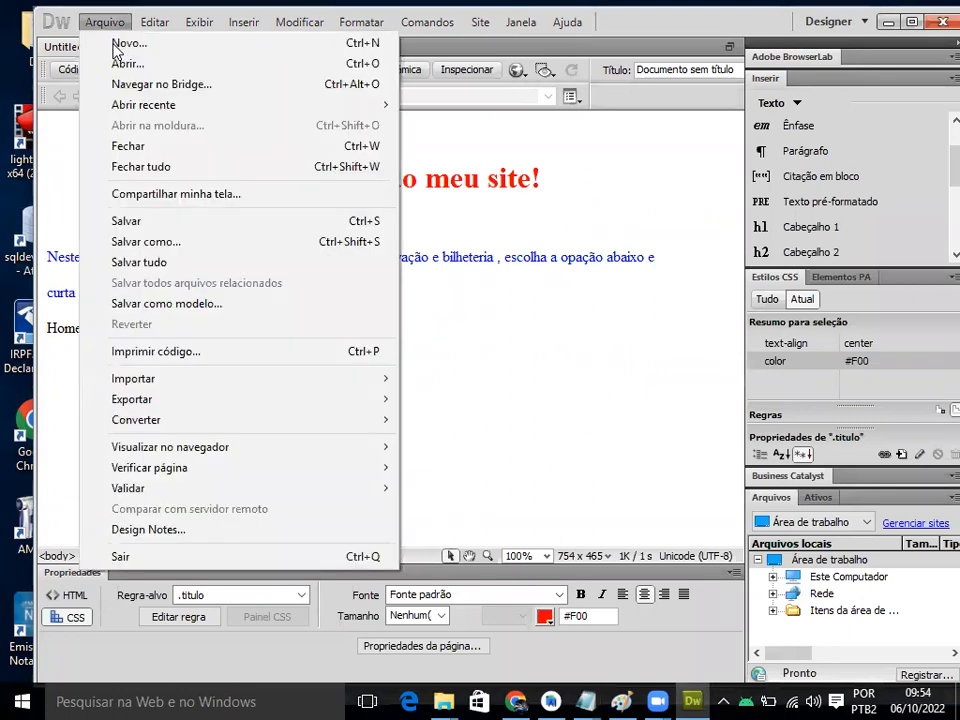
click(160, 242)
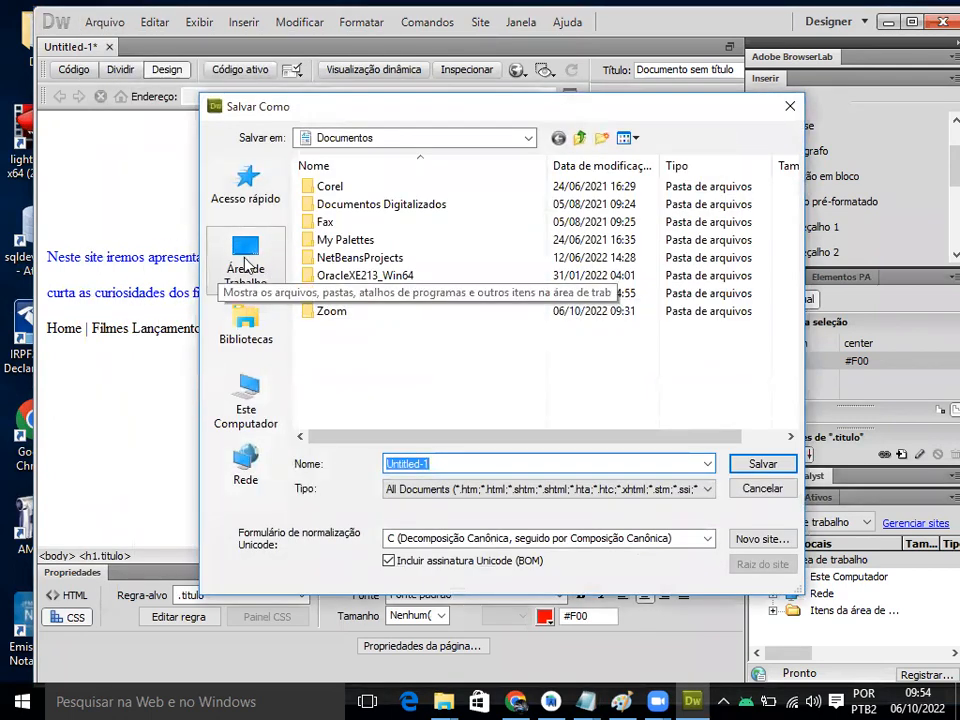
click(246, 265)
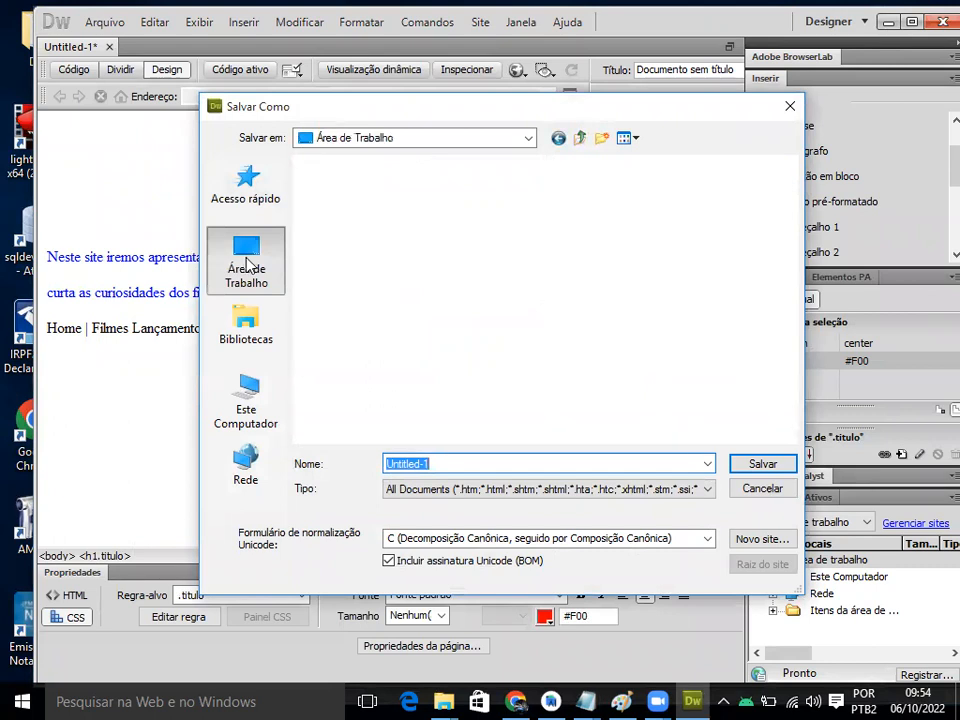
Step: Create a new desktop folder named "Aula dream Sabado 1130" for the page
click(602, 138)
text(A)
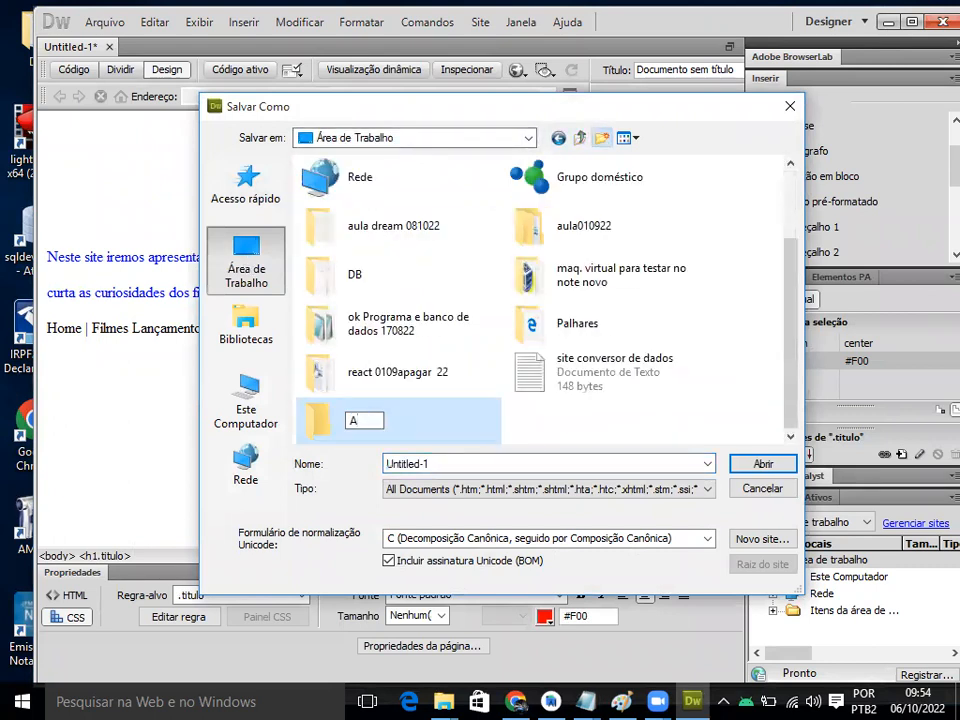
text(ula dream)
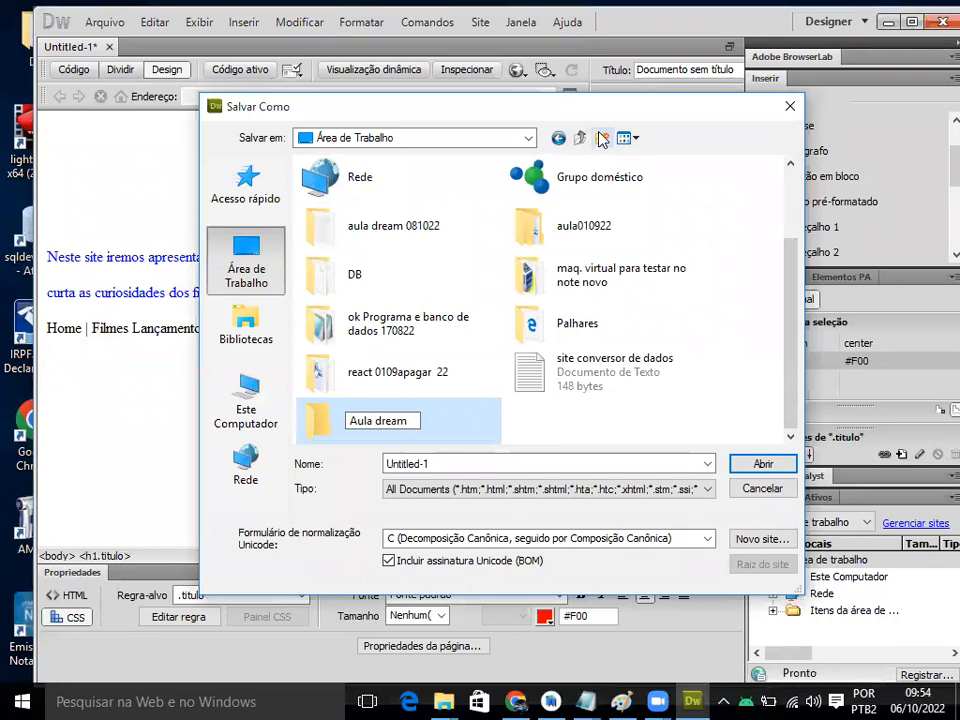
text(Sabado 10 30)
key(BackSpace)
key(BackSpace)
key(BackSpace)
key(BackSpace)
text(10)
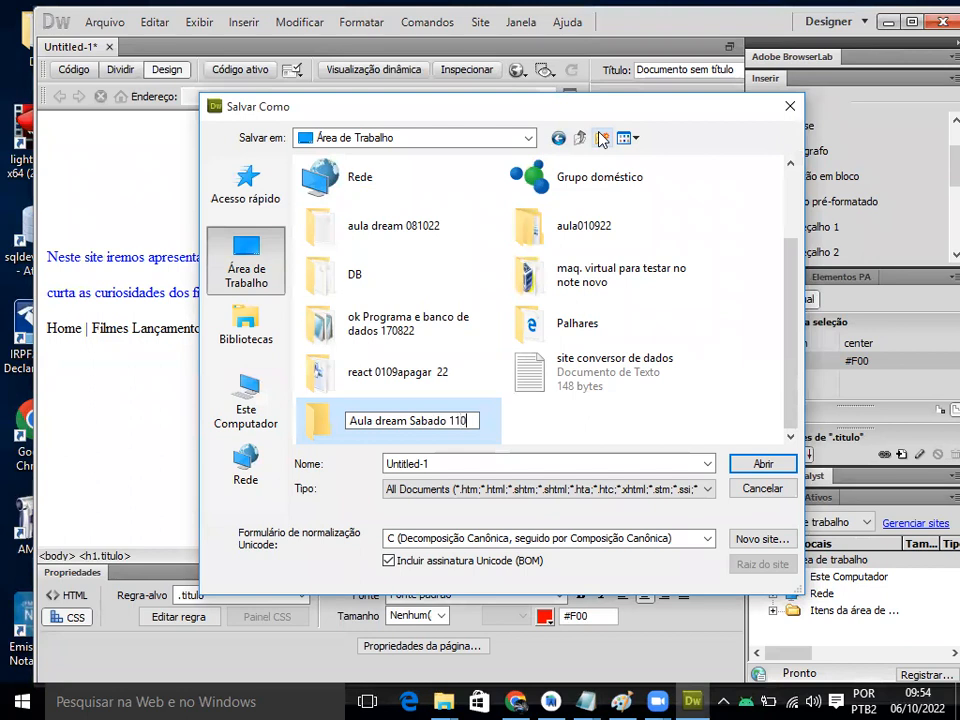
key(BackSpace)
text(30)
Step: Save the page as "index" inside the new "Aula dream Sabado 1130" folder
double_click(318, 438)
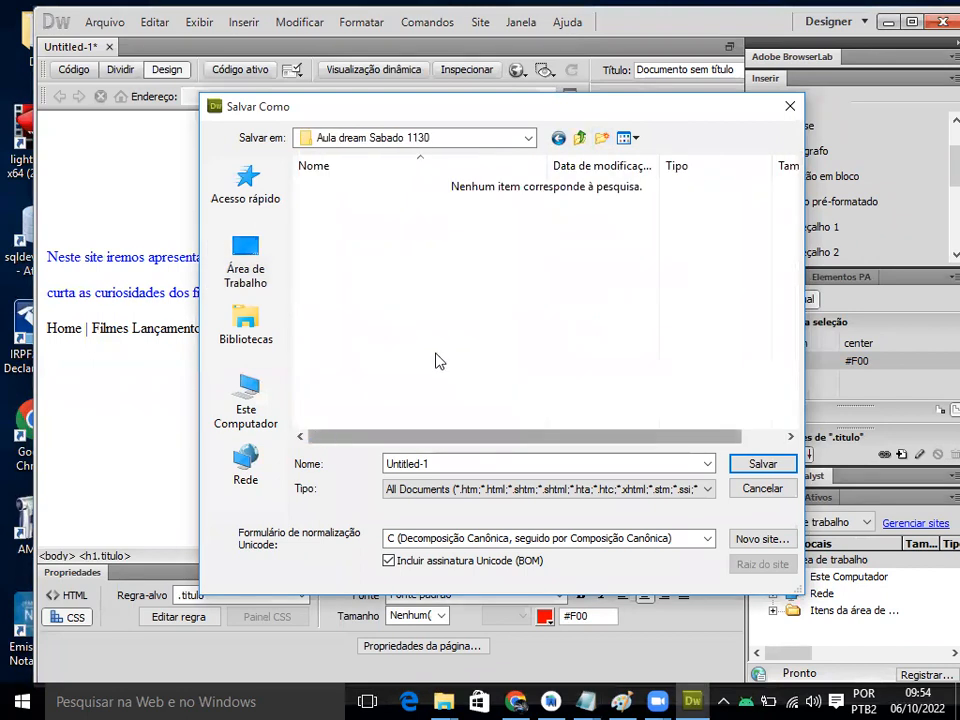
click(432, 462)
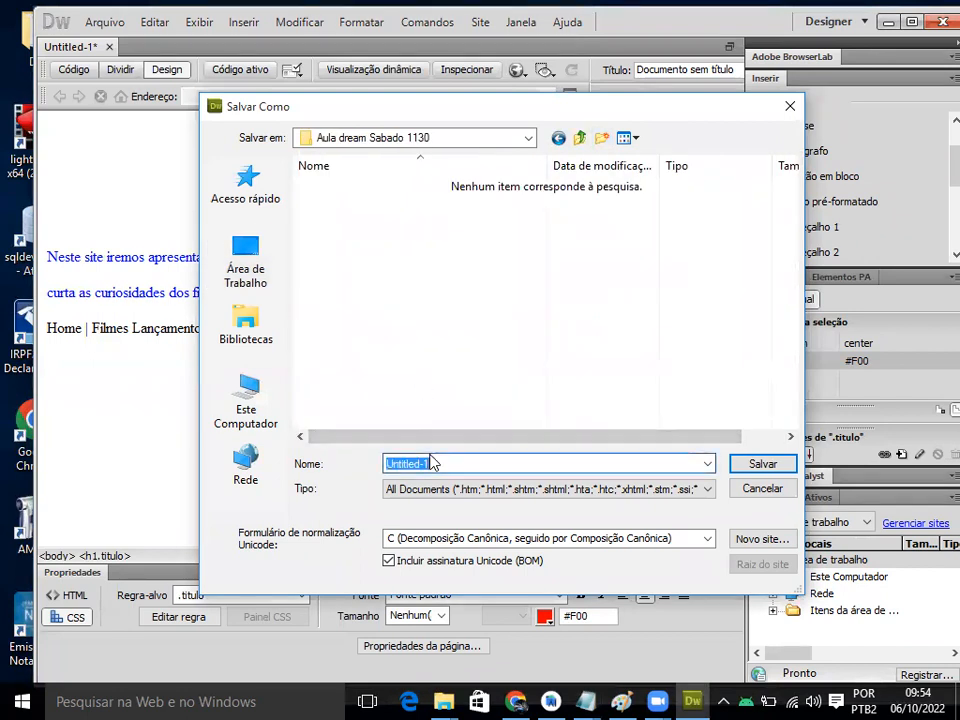
text(indexe)
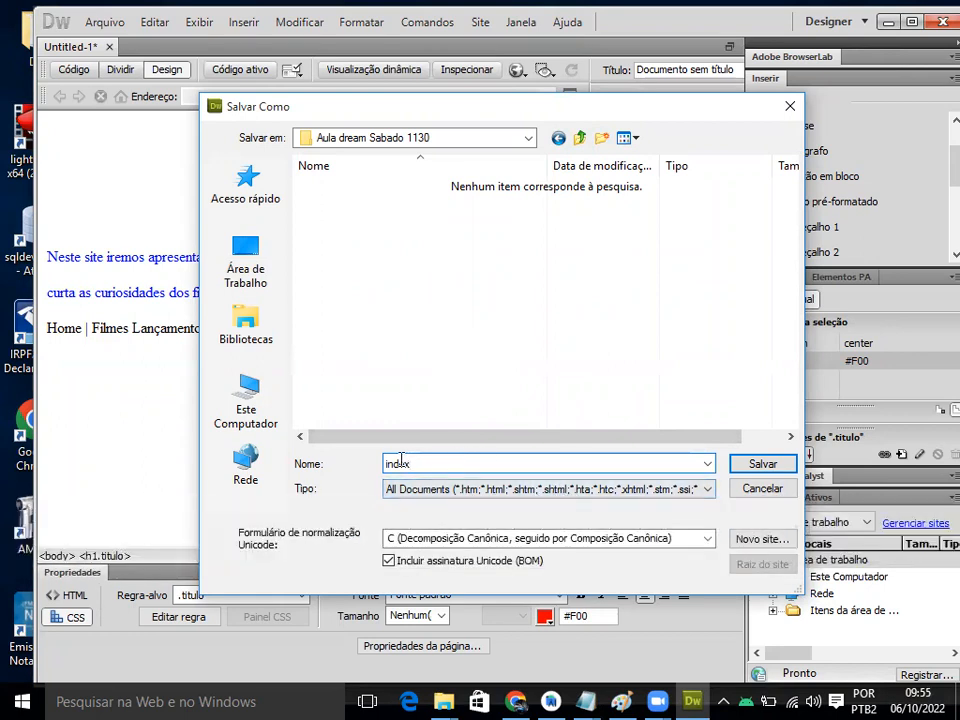
click(760, 463)
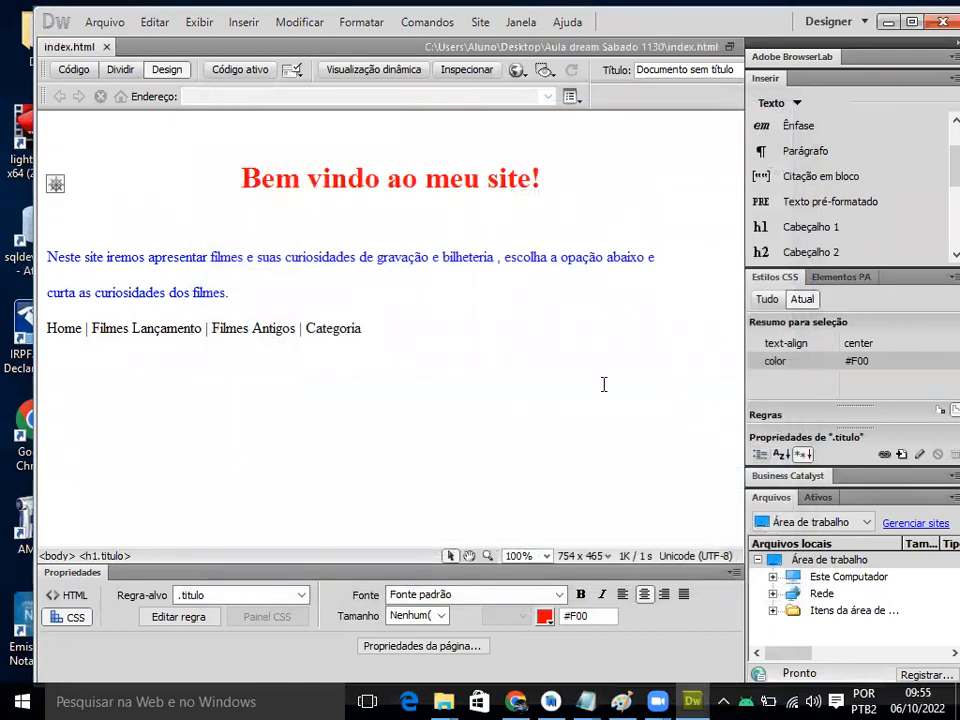
Step: Preview the saved index page in Internet Explorer, maximize the browser window and examine the row of menu items
click(110, 28)
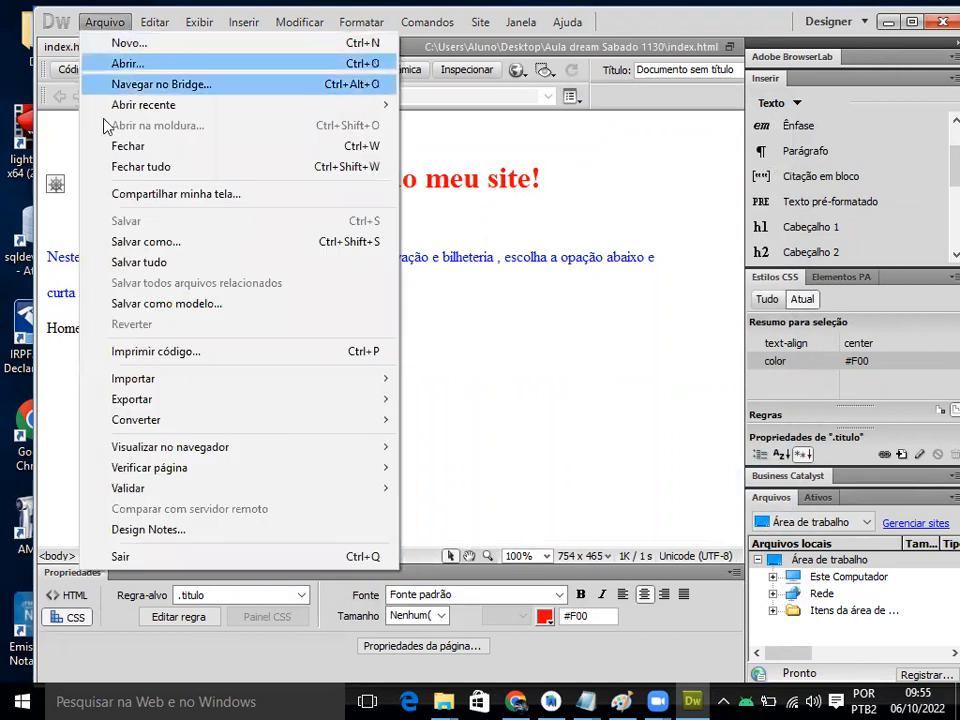
mouse_move(176, 453)
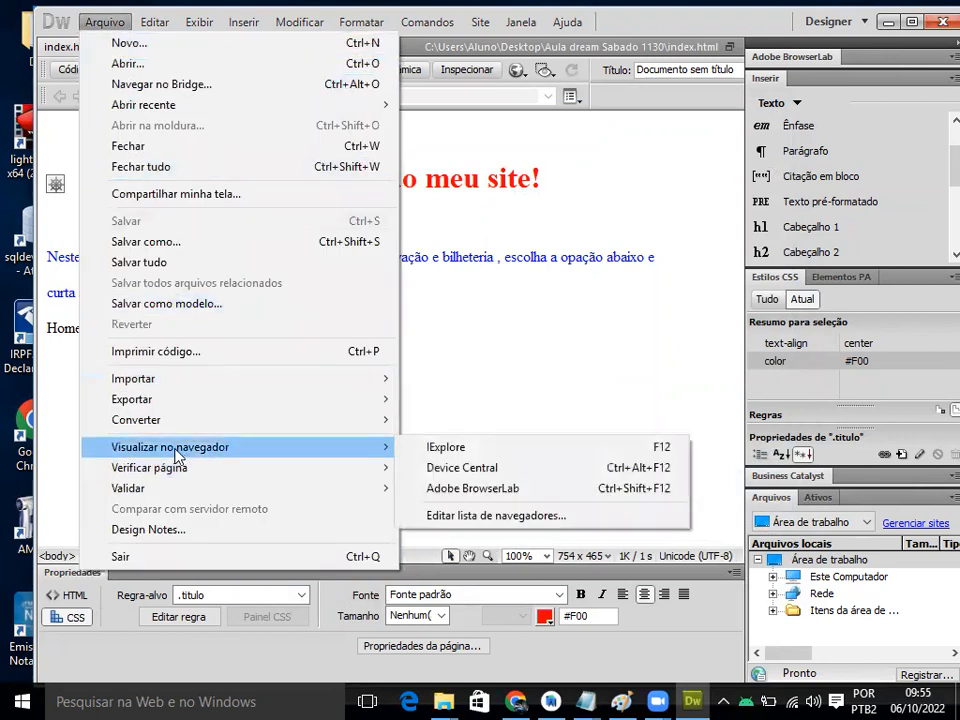
click(430, 448)
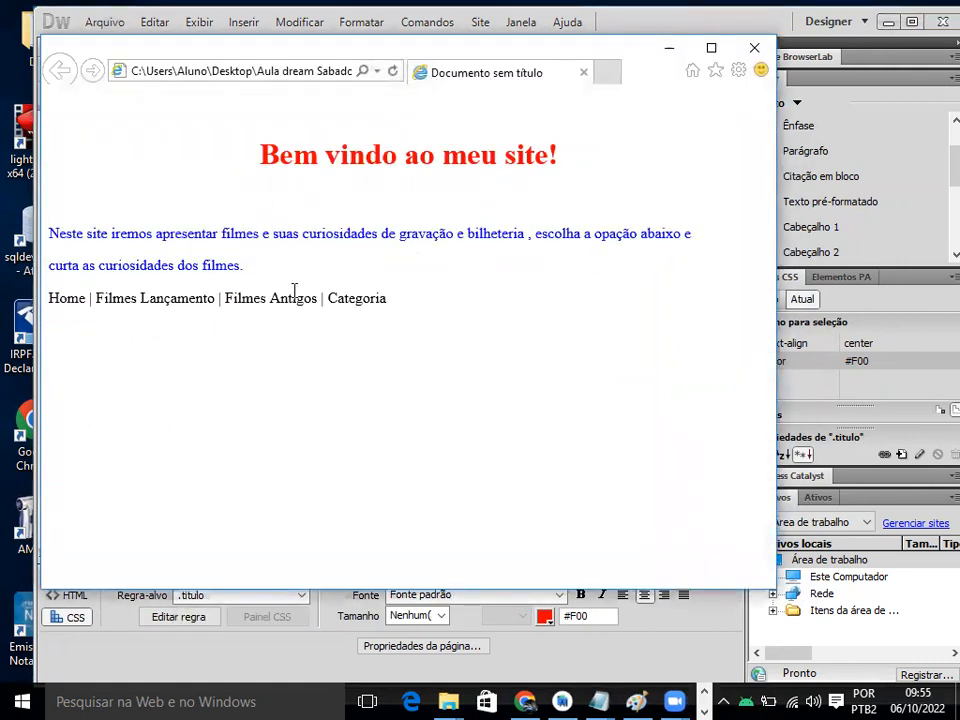
click(712, 50)
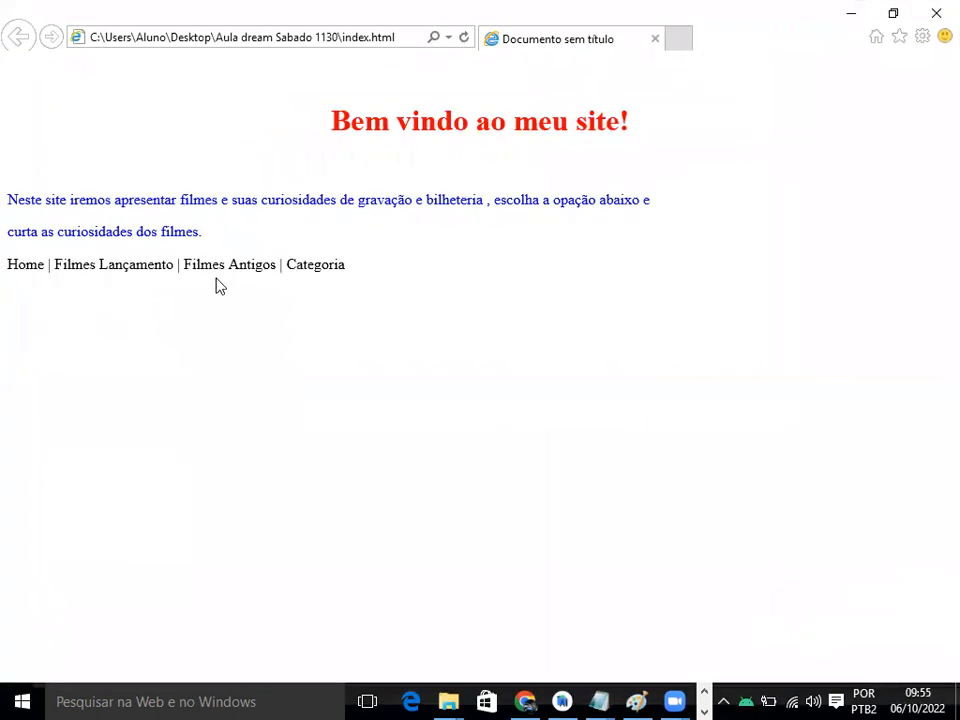
drag(123, 266, 73, 262)
double_click(36, 264)
click(94, 261)
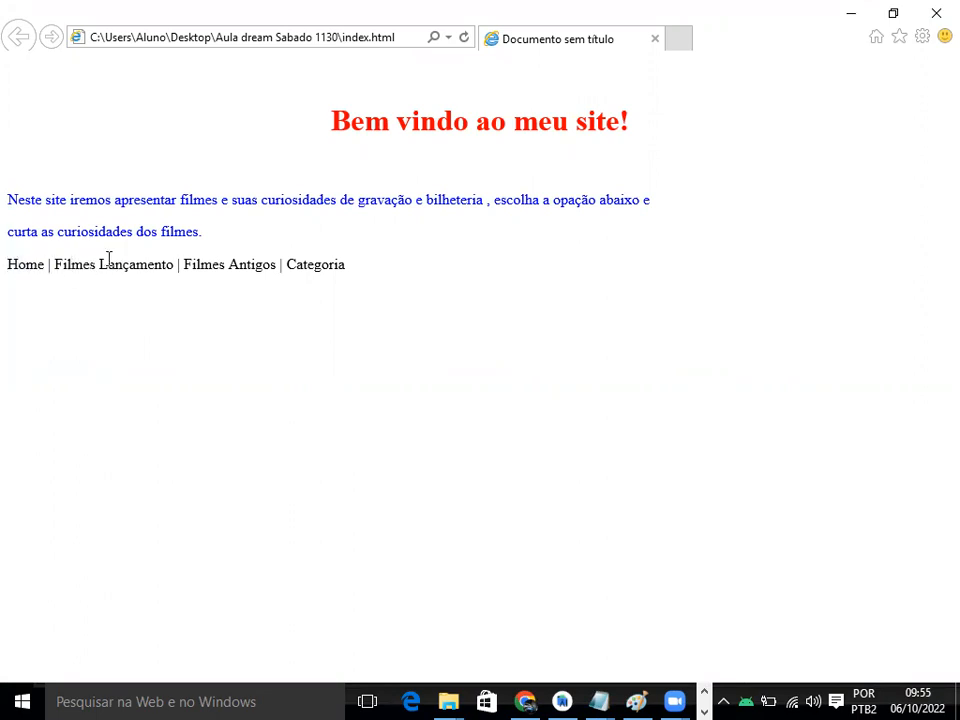
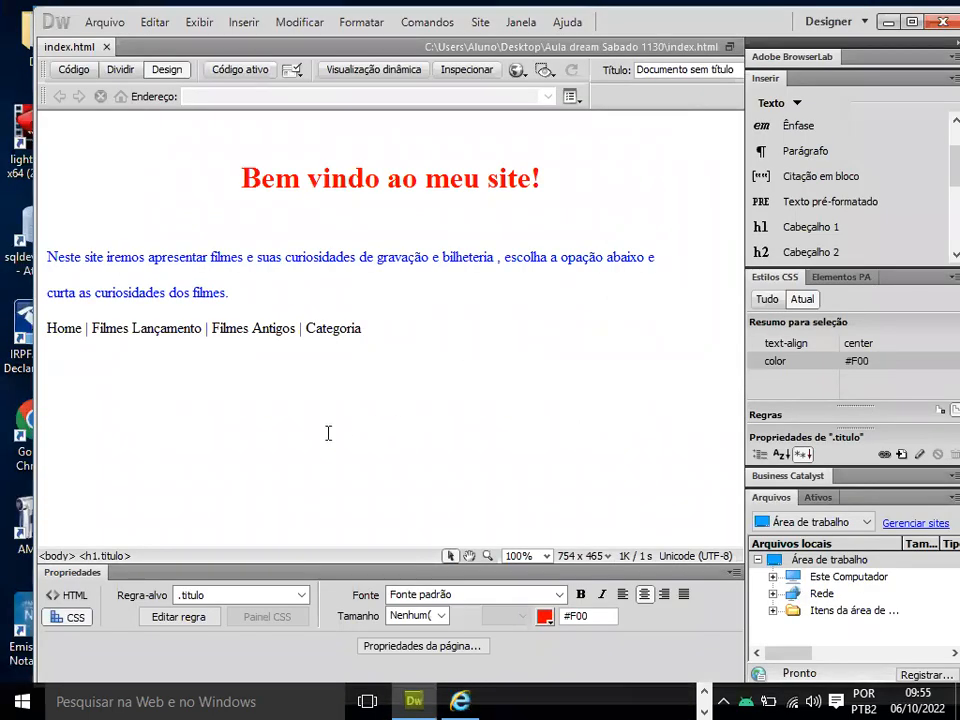
Step: Return to Dreamweaver and create a new blank HTML page with no layout for the Filmes Lançamento menu item
click(238, 429)
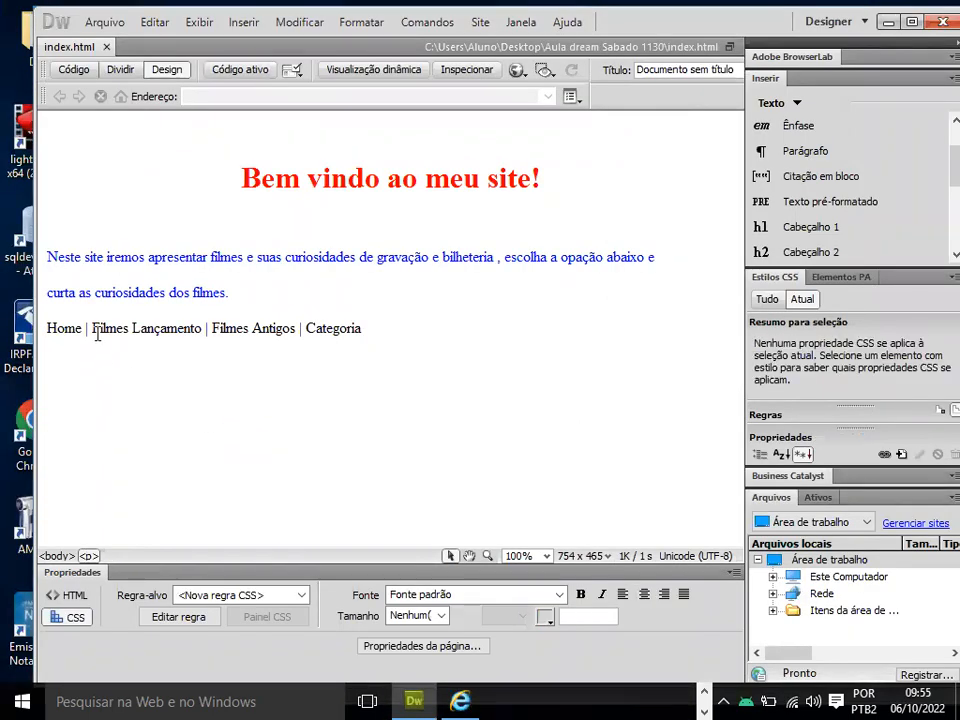
drag(93, 330, 204, 330)
click(146, 173)
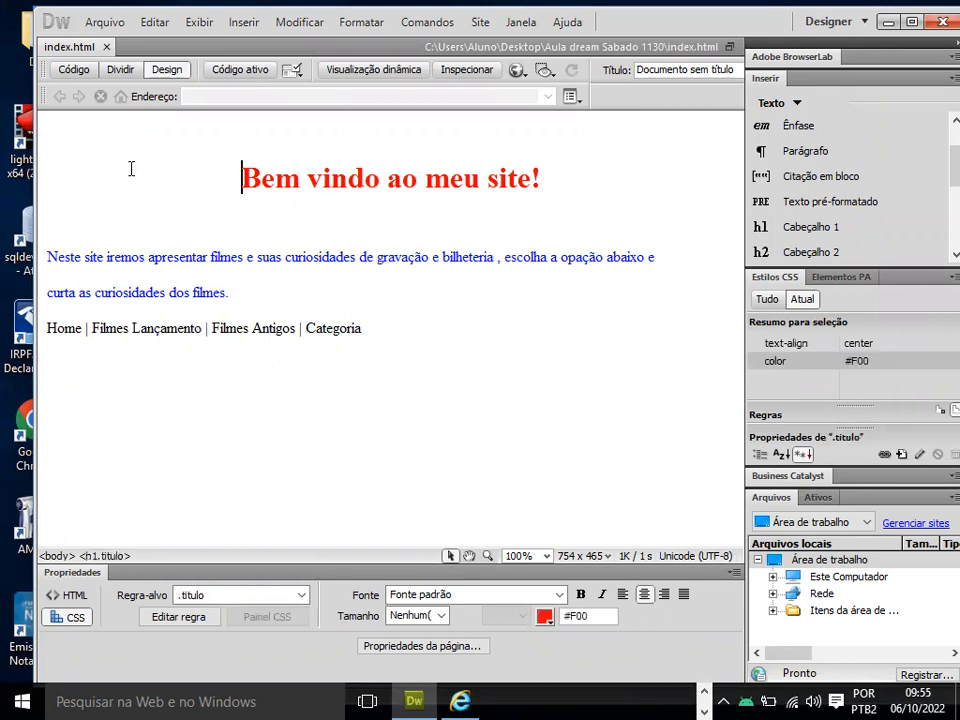
key(alt)
key(Down)
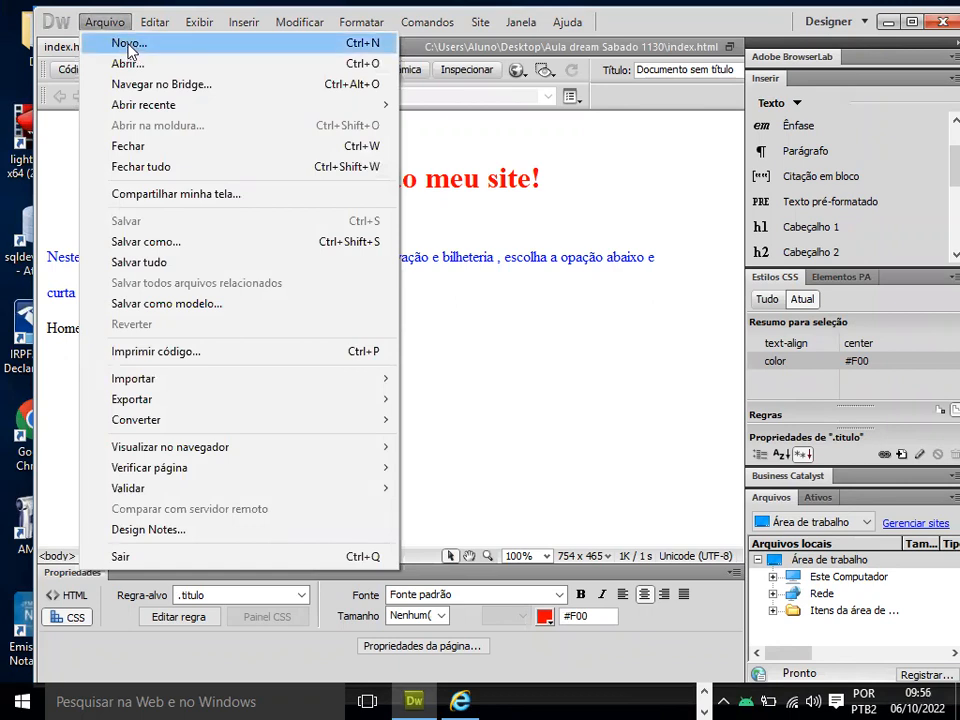
click(137, 44)
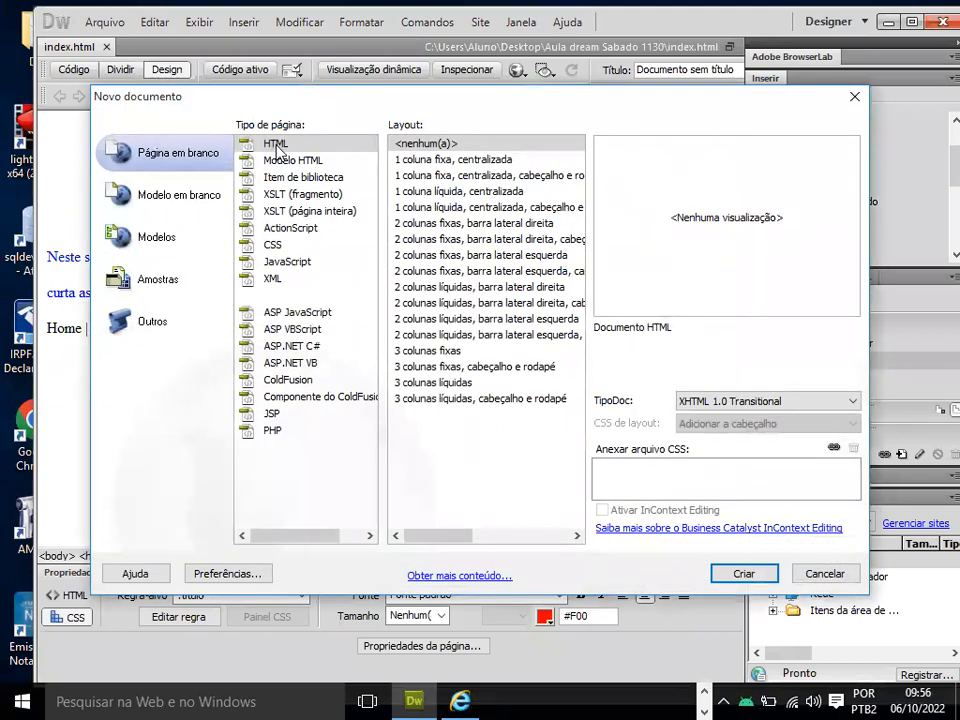
click(737, 574)
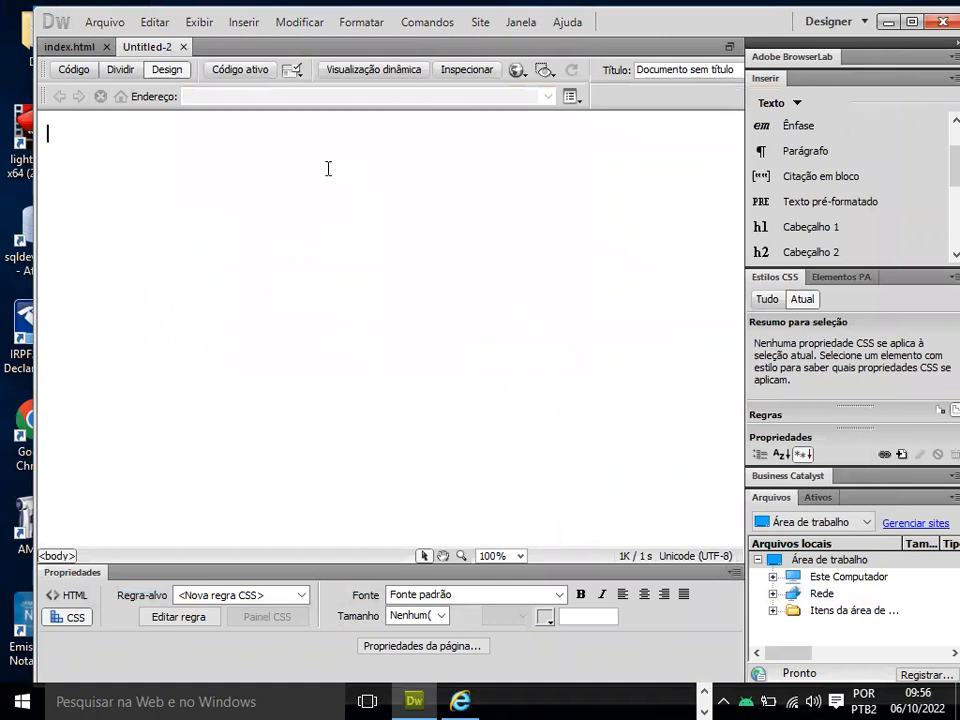
click(86, 47)
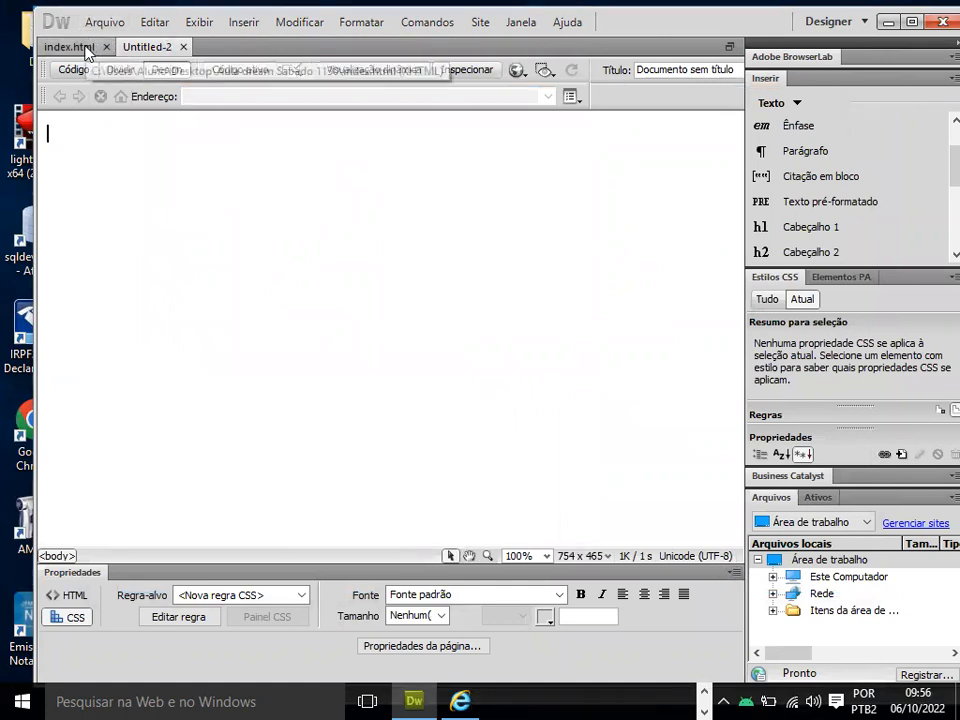
click(140, 46)
click(92, 48)
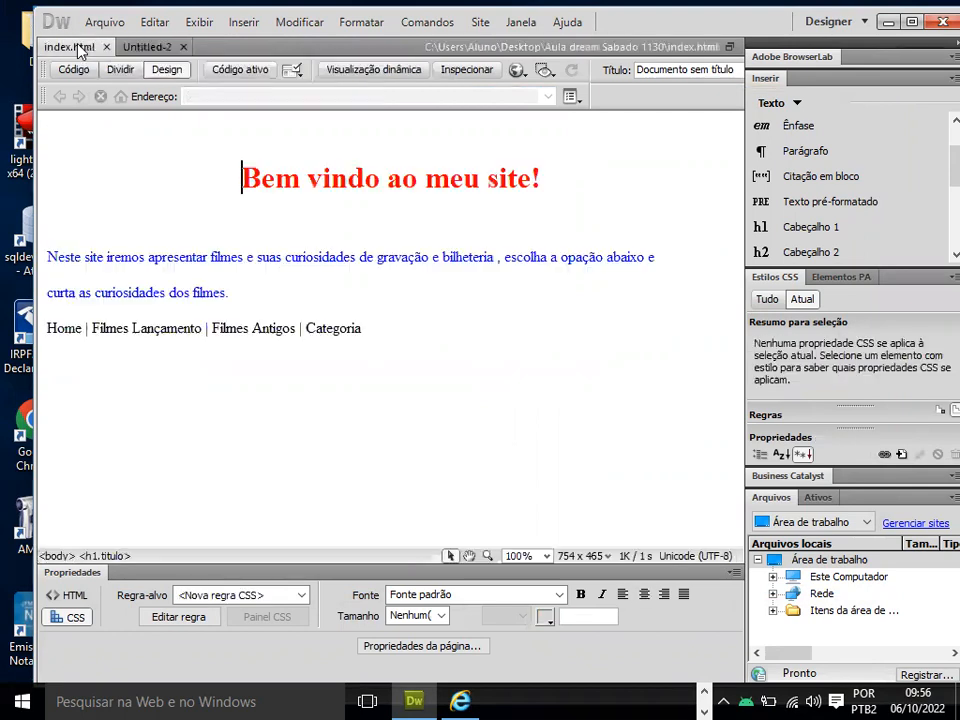
double_click(101, 328)
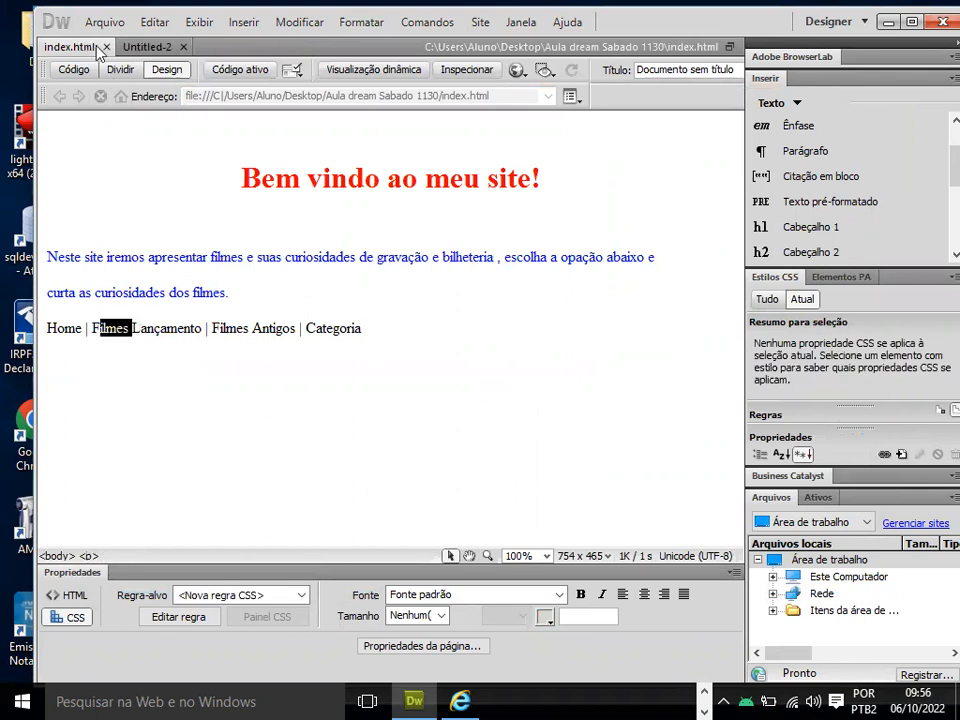
Step: Save the new blank page as "filmeslancamento" in the "Aula dream Sabado 1130" folder
click(135, 46)
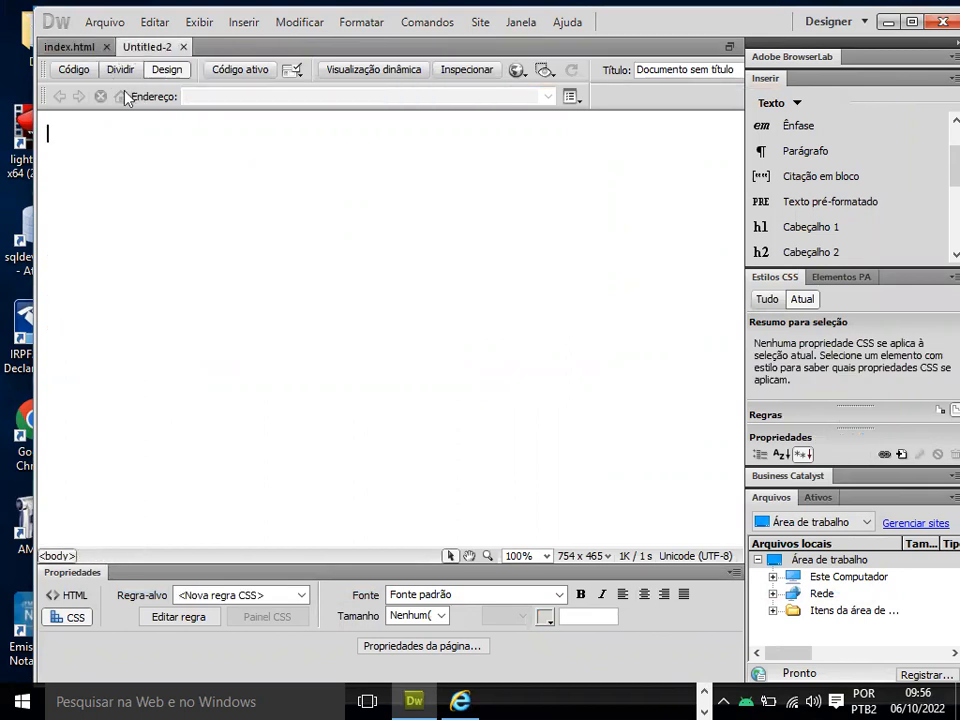
click(104, 23)
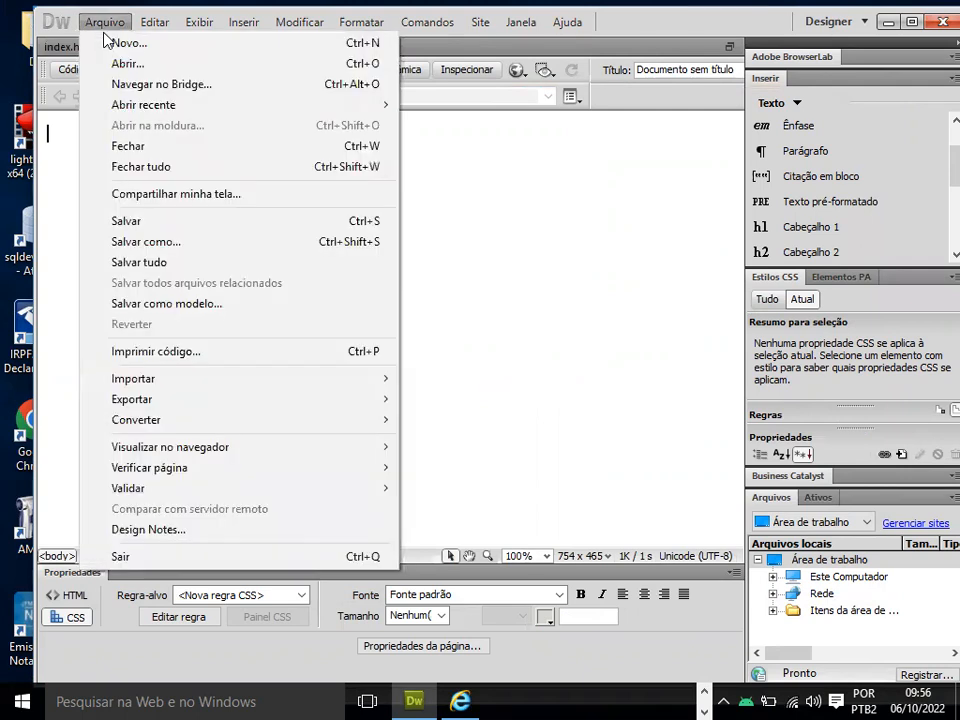
click(150, 242)
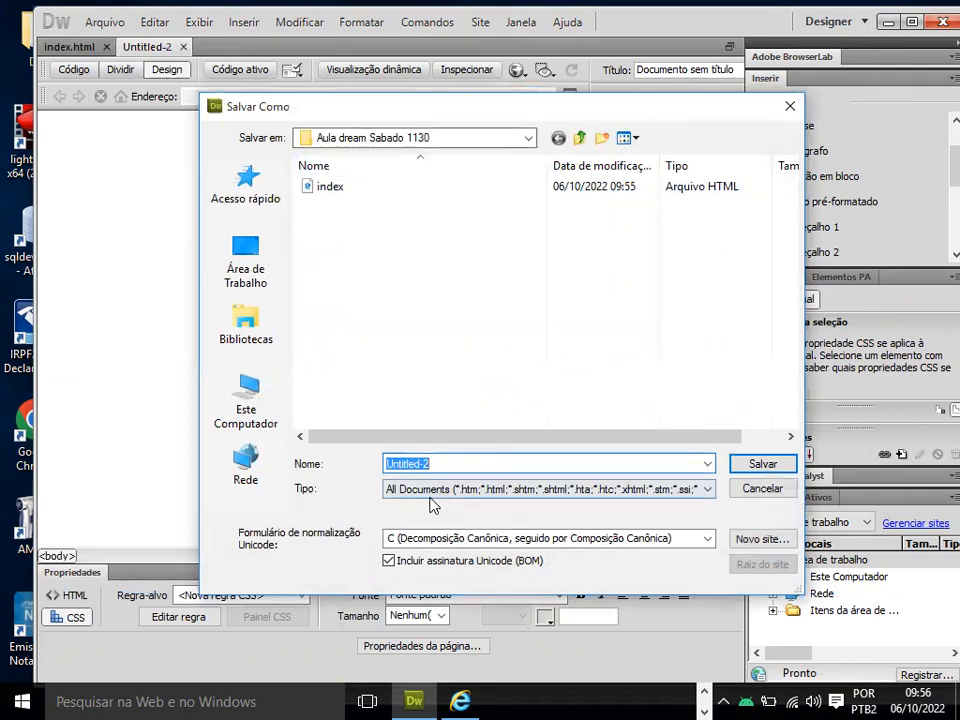
text(filmeslanvamen)
key(BackSpace)
key(BackSpace)
key(BackSpace)
key(BackSpace)
text(nca)
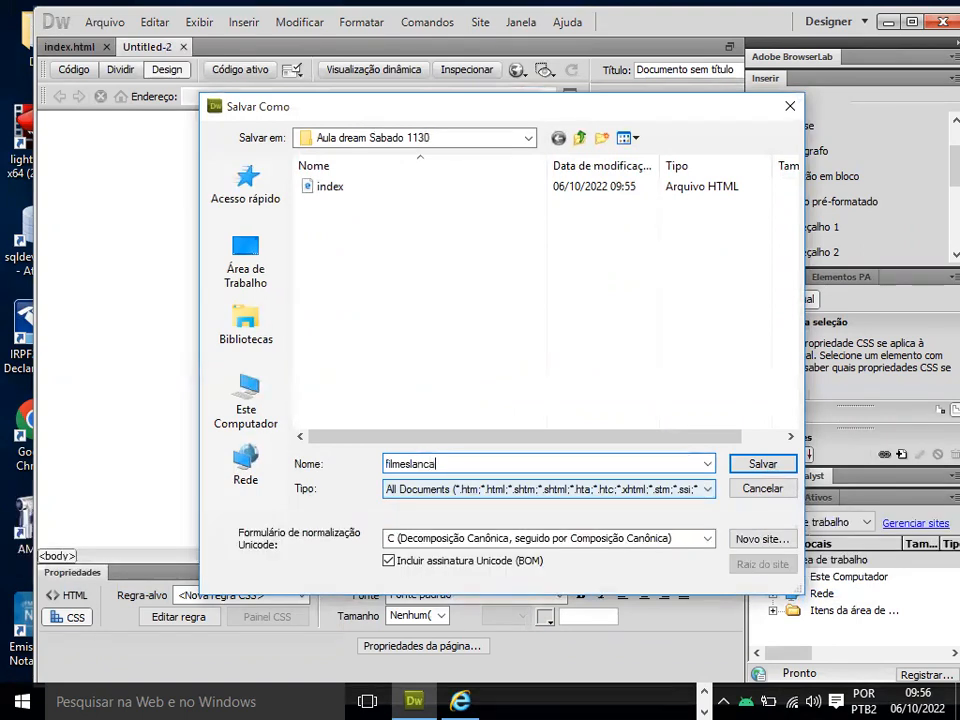
text(mento)
click(762, 465)
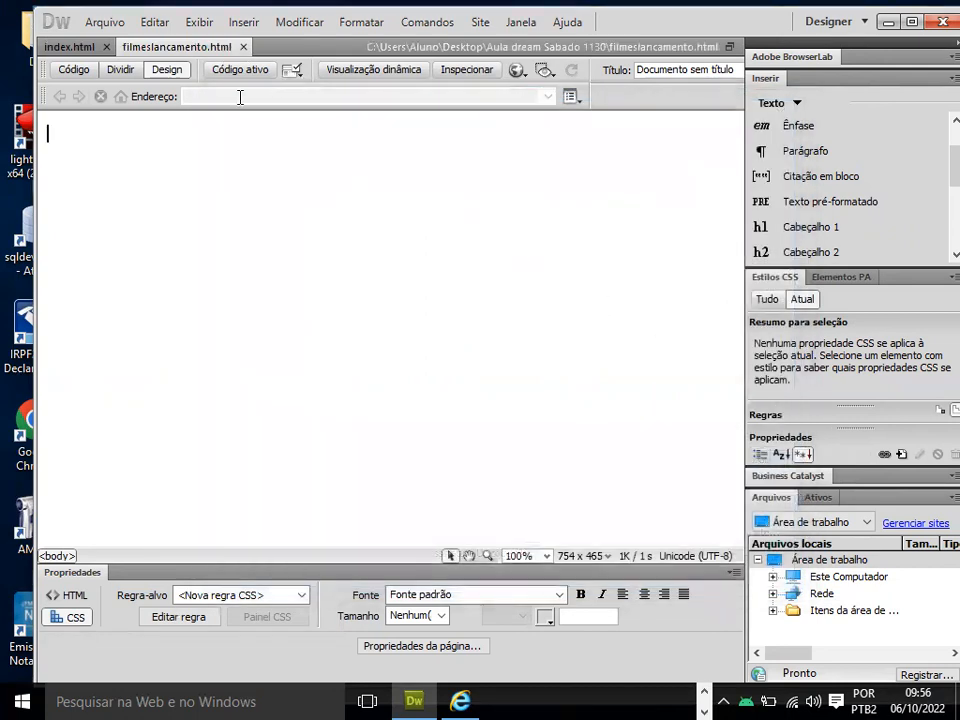
Step: Check the title on the index page, then enter "Página - Filmes Lançamentos" on the filmeslancamento page, followed by blank lines
click(62, 47)
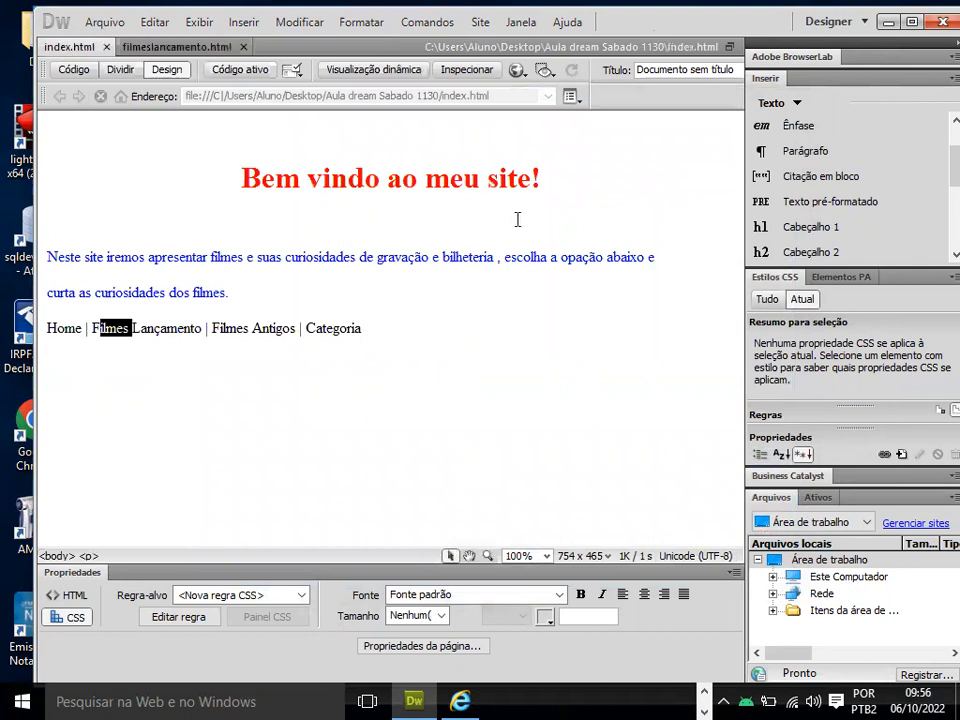
click(557, 180)
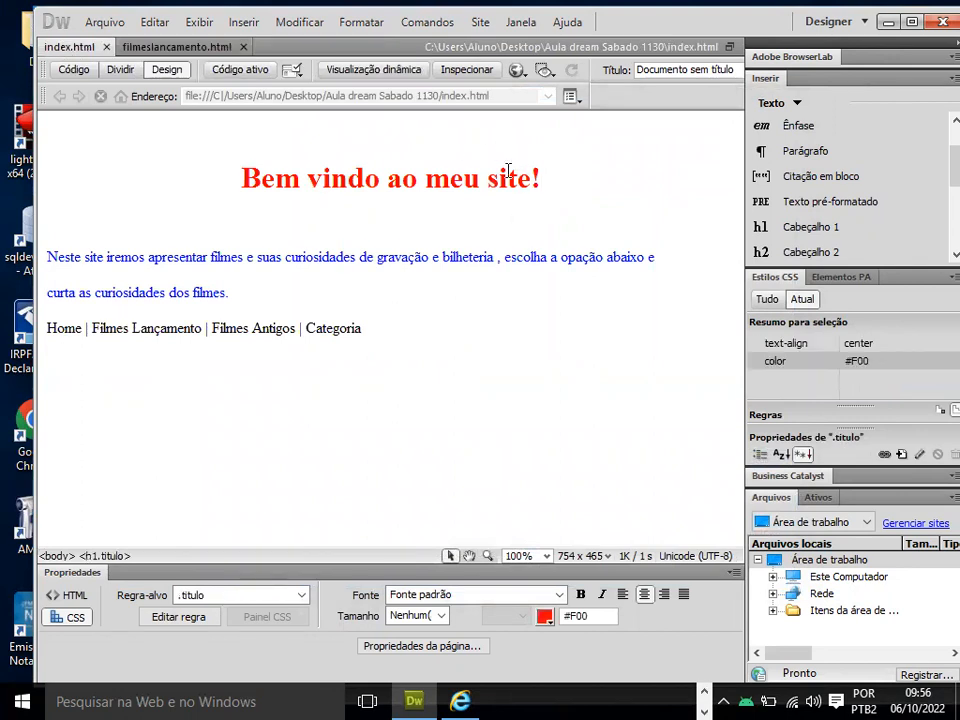
click(148, 49)
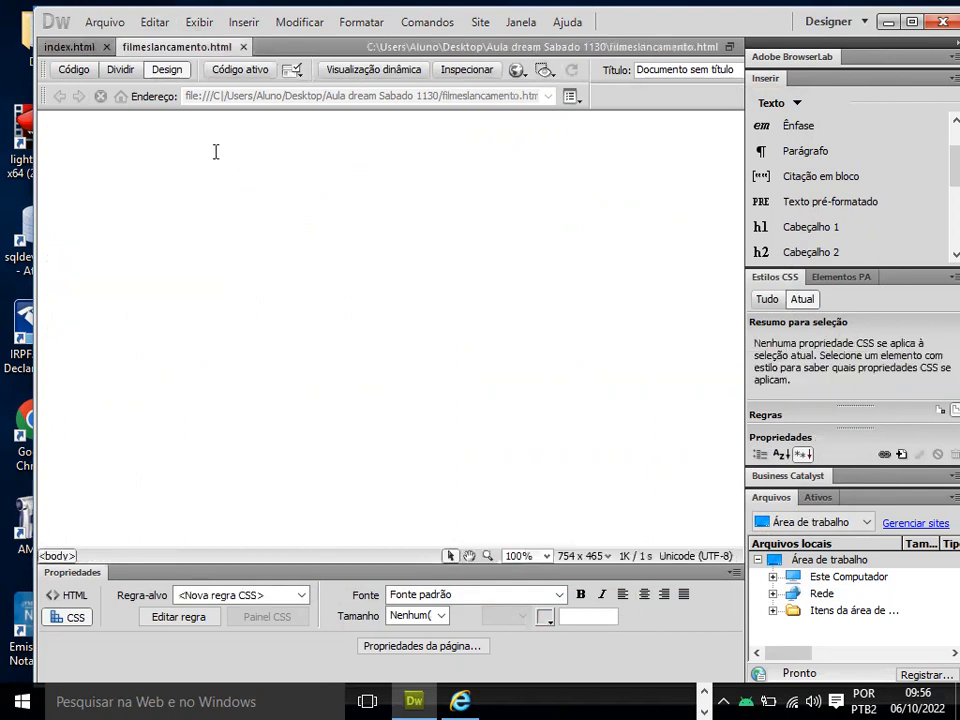
text(Página)
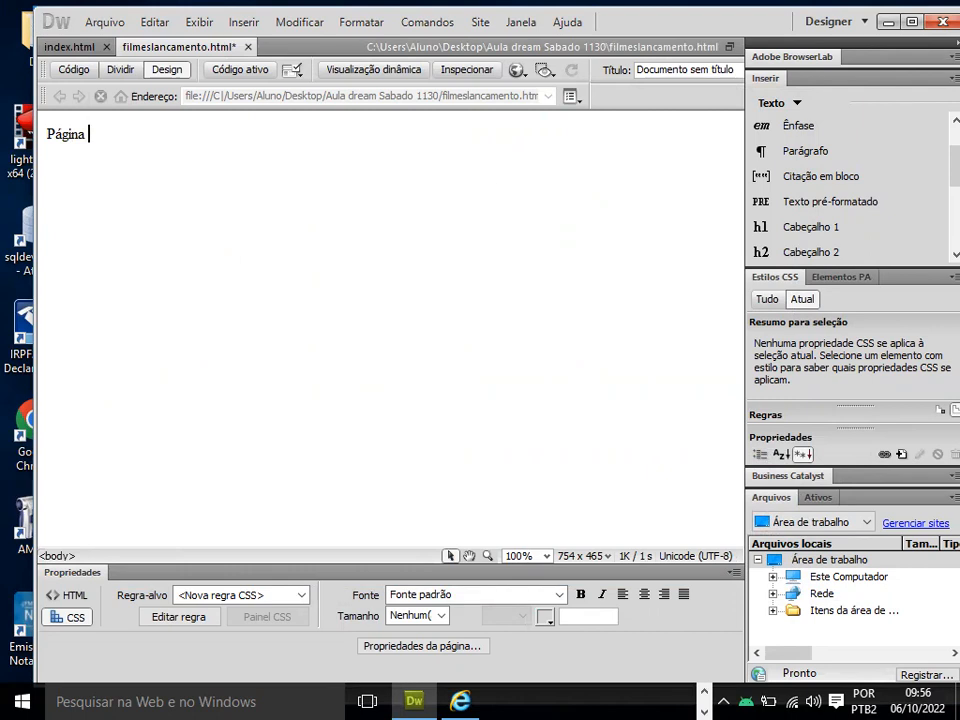
text( - Filmes La)
text(na)
text(çamentos)
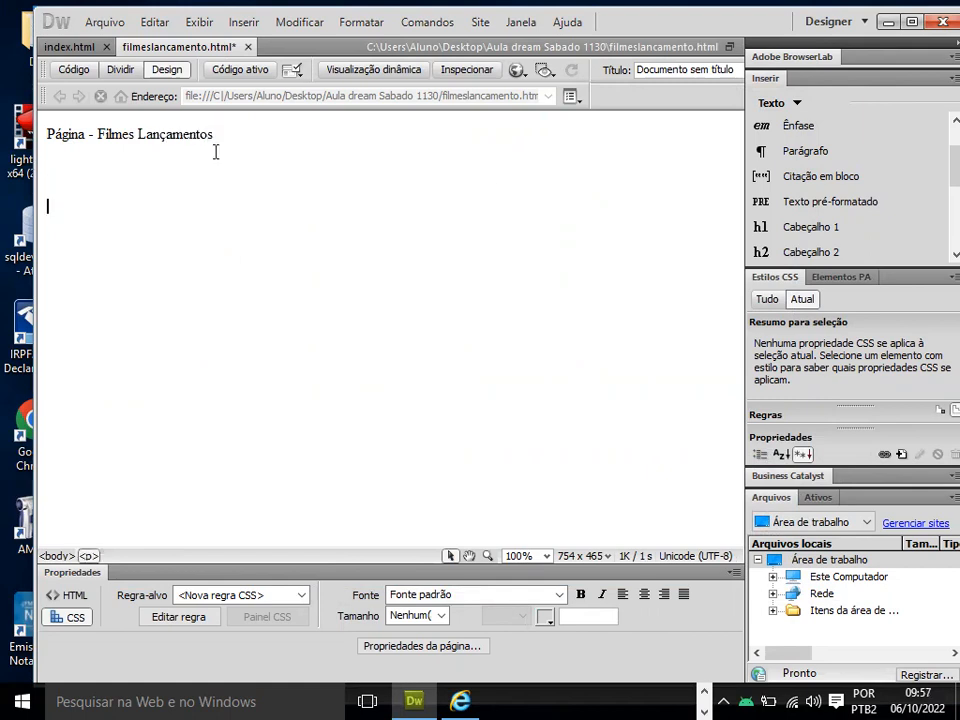
Step: Format the "Página - Filmes Lançamentos" line as a level 1 heading (Cabeçalho 1)
drag(212, 134, 43, 128)
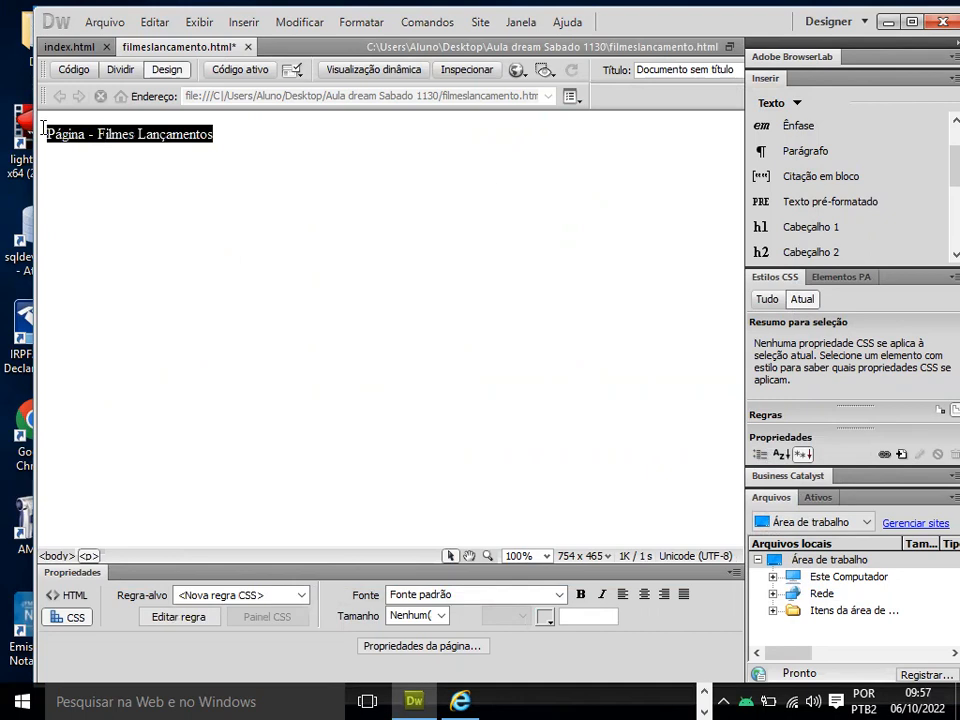
click(302, 596)
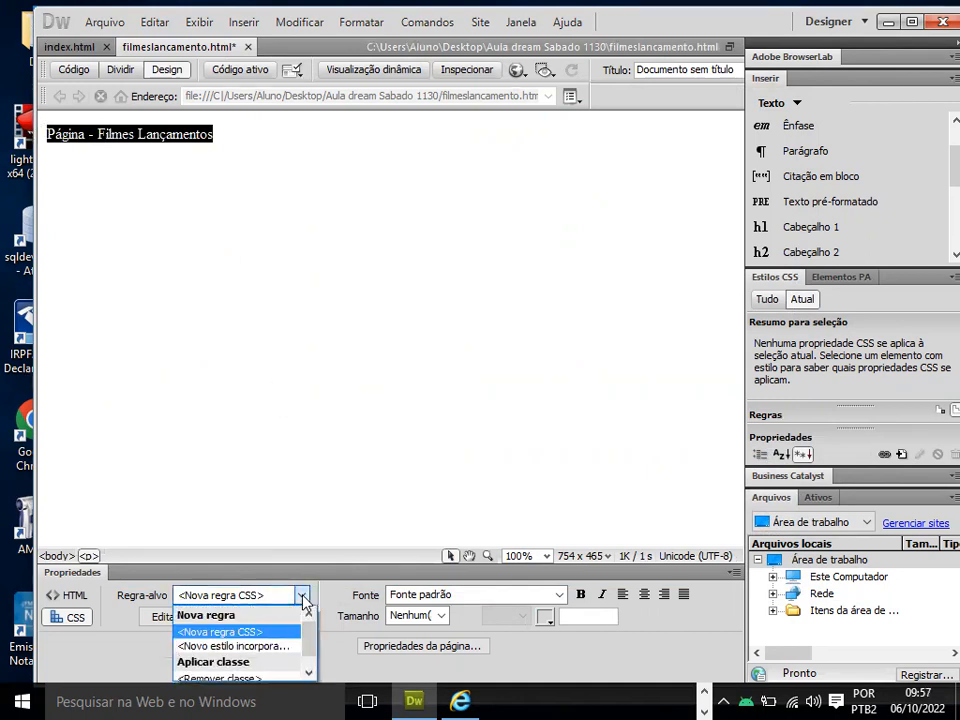
drag(314, 623, 314, 642)
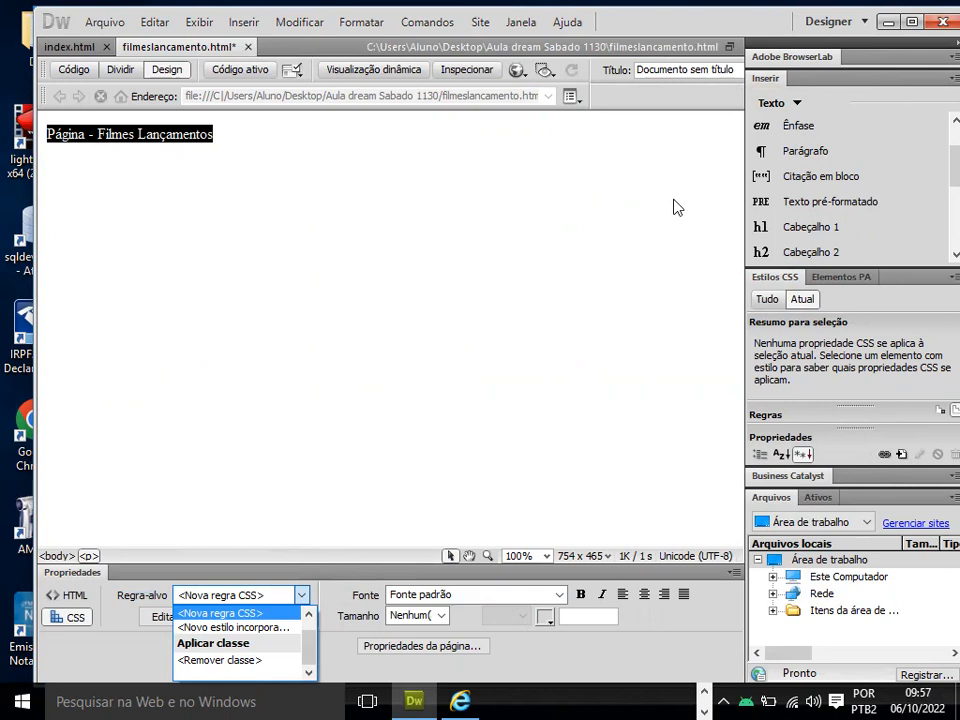
click(785, 237)
click(785, 237)
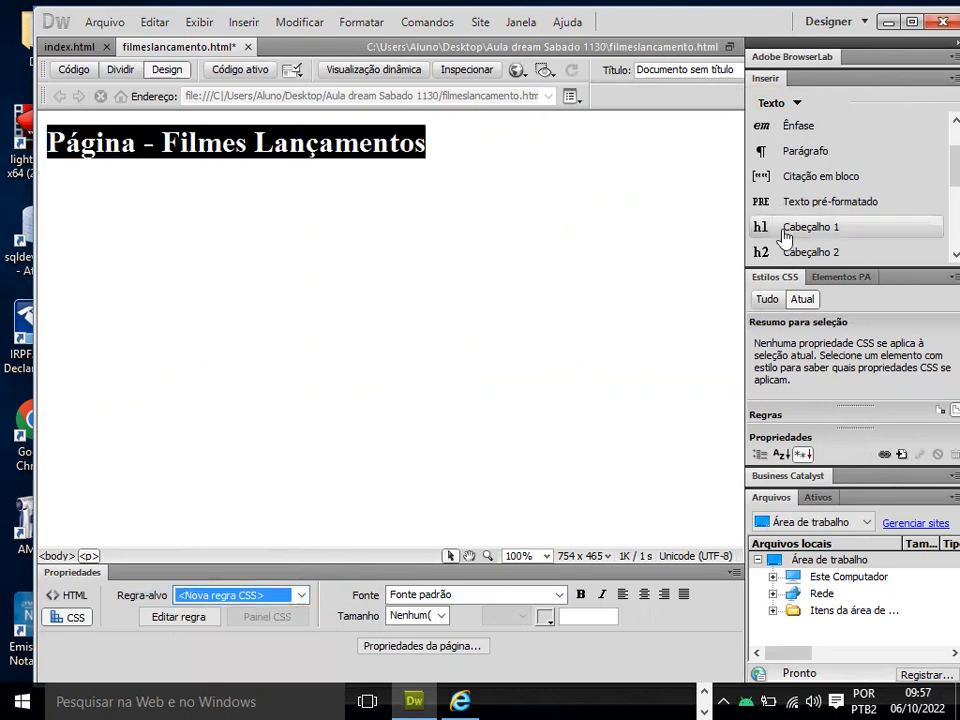
Step: Colour the "Página - Filmes Lançamentos" heading red (#F00) through a new CSS class named titulo2, and centre it
click(541, 617)
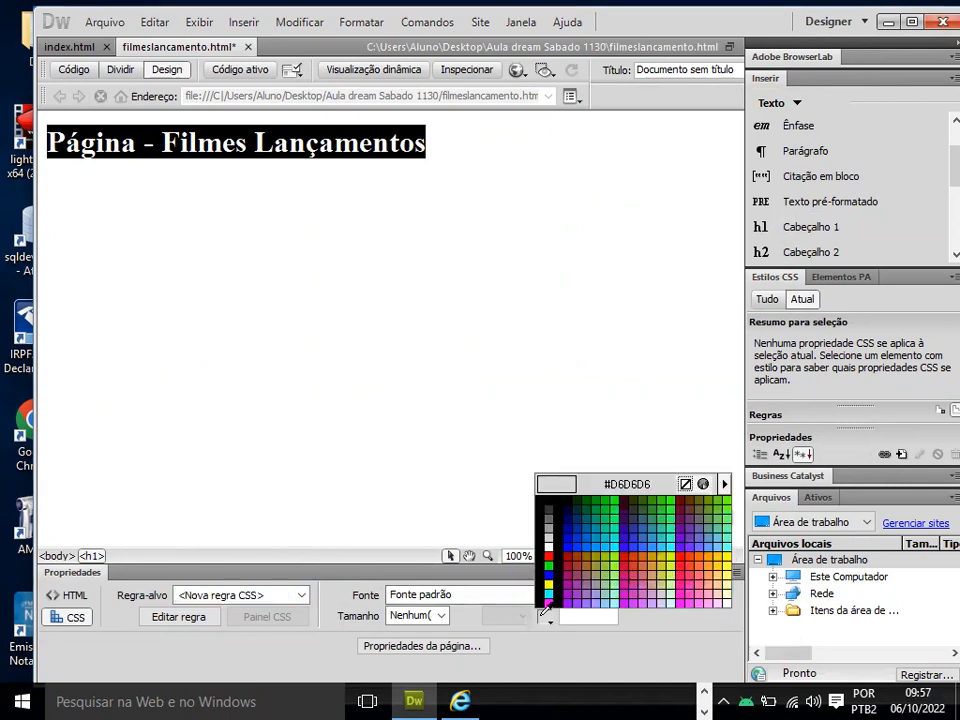
click(548, 555)
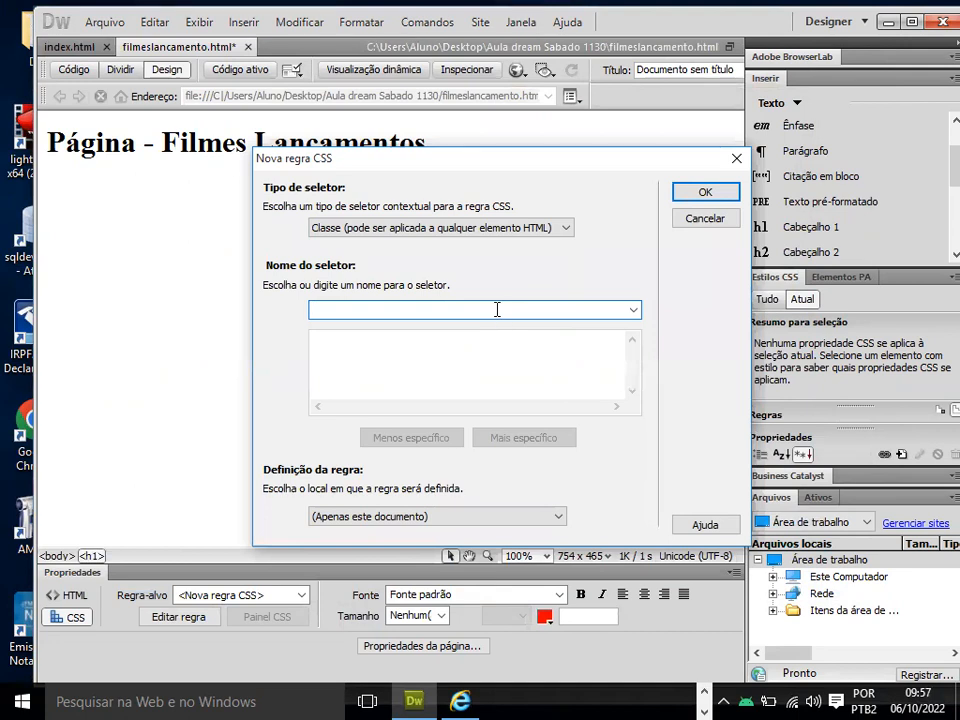
text(titulo2)
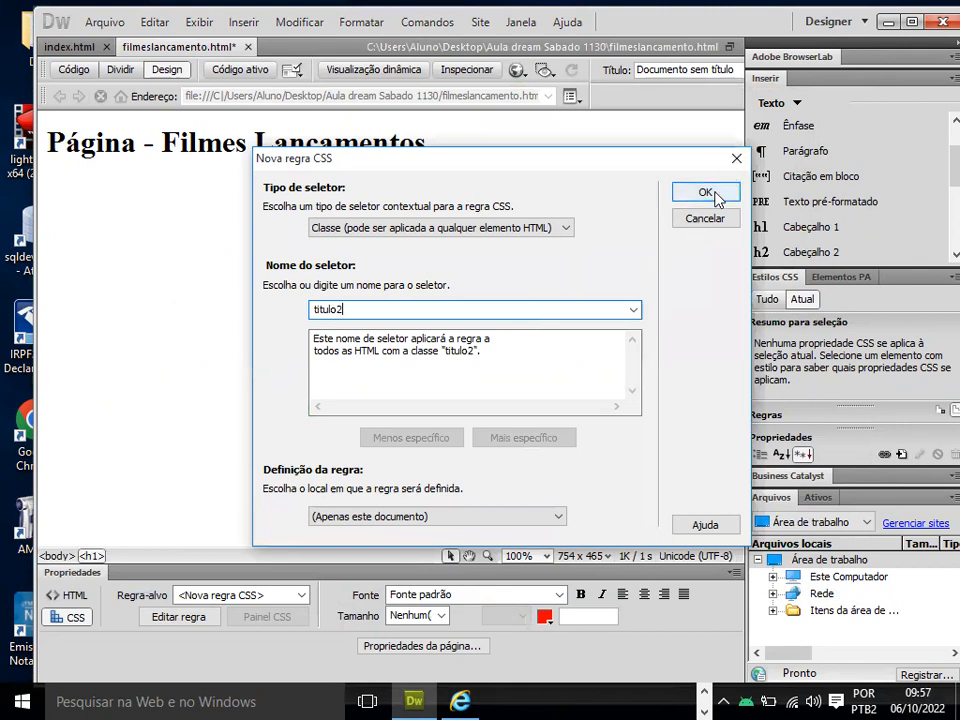
click(719, 197)
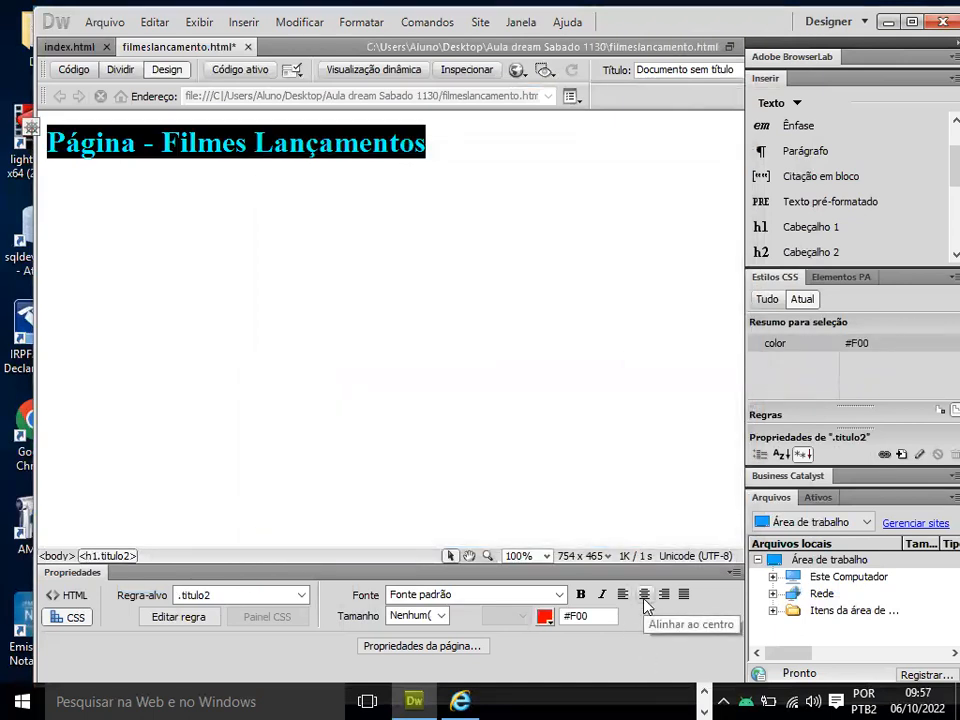
click(644, 594)
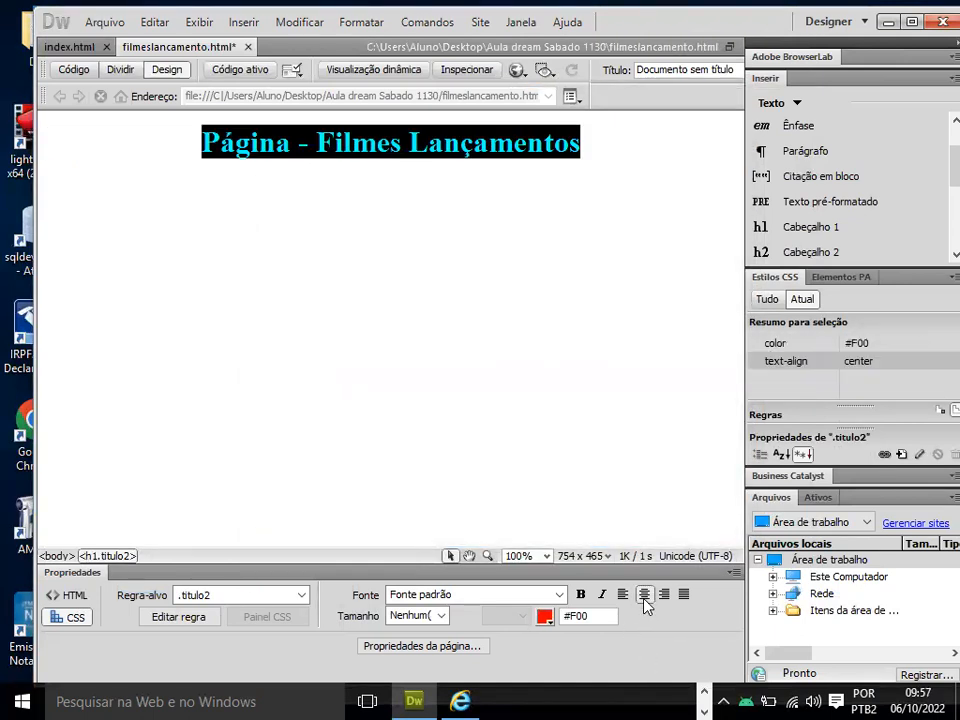
click(621, 218)
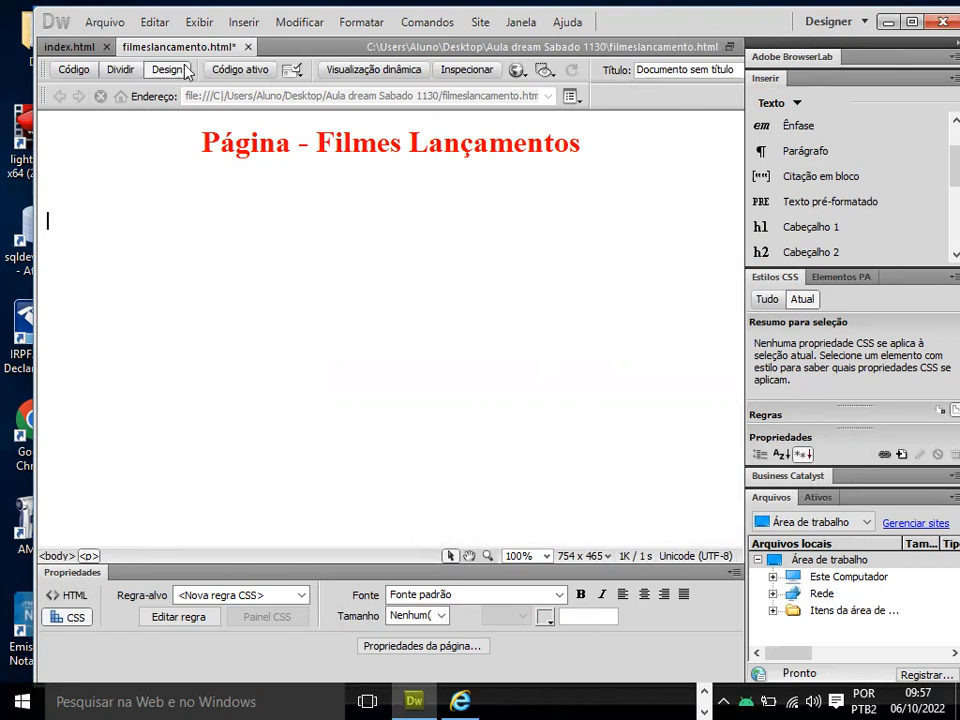
Step: Copy the "Home | Filmes Lançamento | Filmes Antigos | Categoria" line from index.html into filmeslancamento.html below the heading, followed by blank lines
click(78, 47)
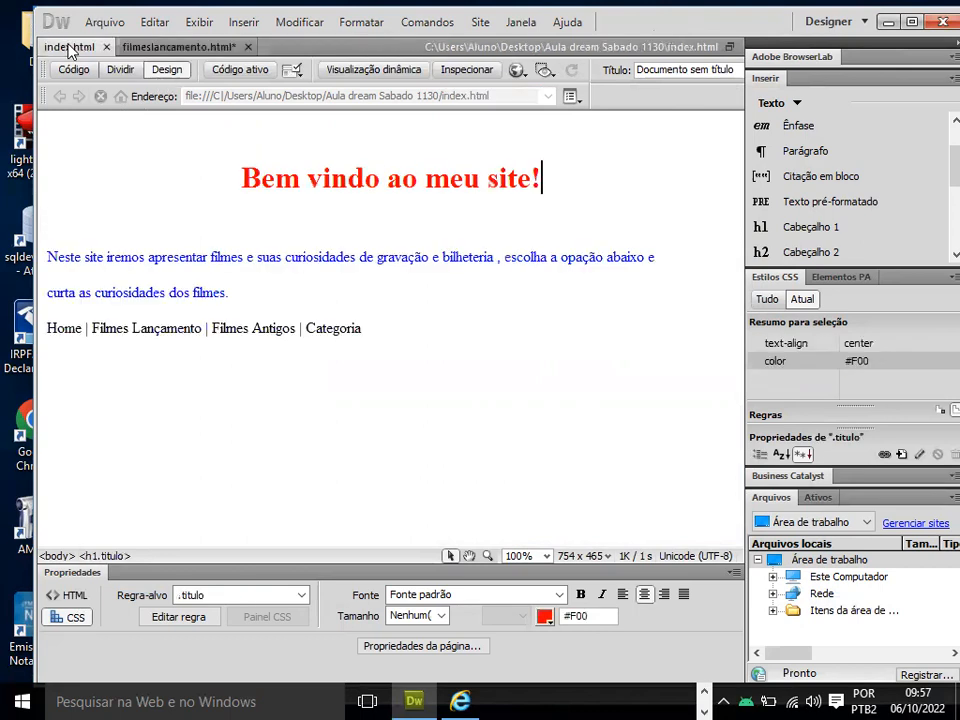
drag(367, 332, 37, 330)
key(ctrl+c)
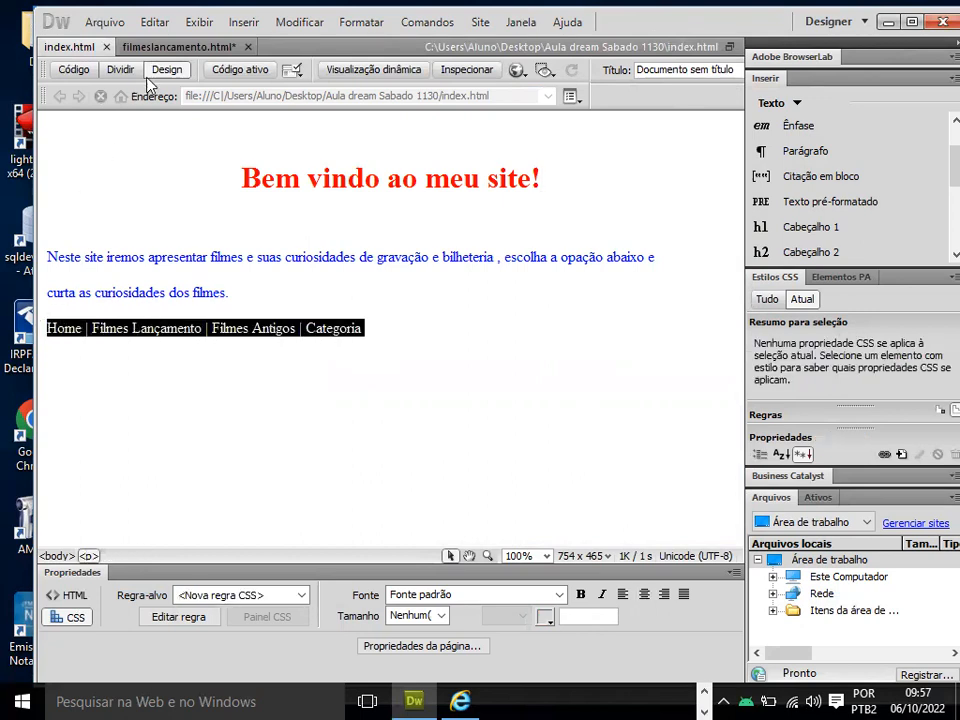
click(164, 50)
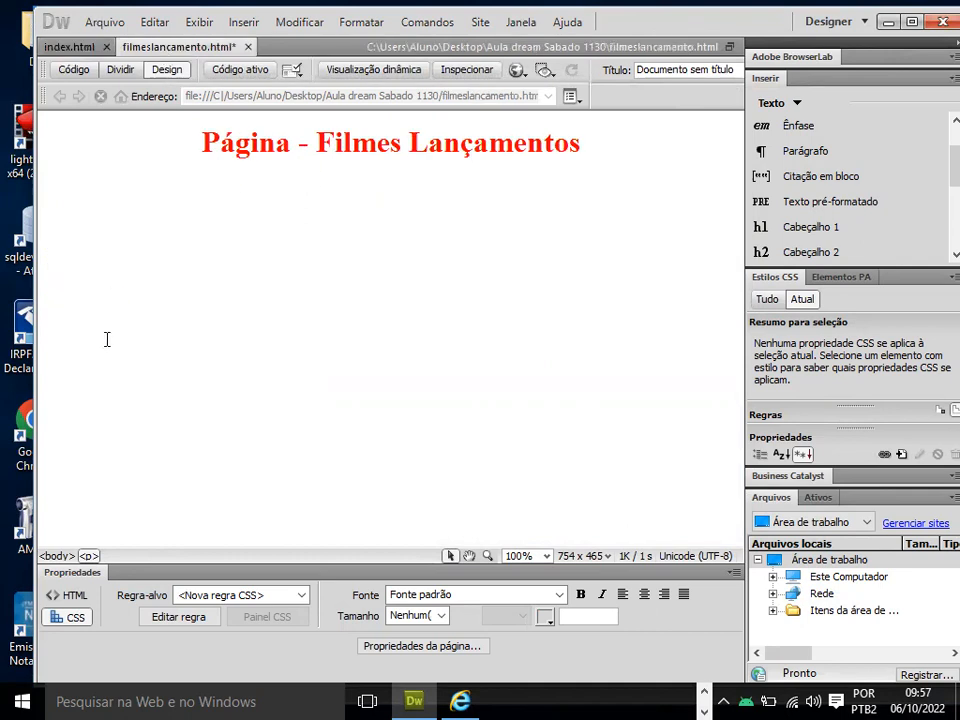
key(ctrl+v)
key(Return)
key(Return)
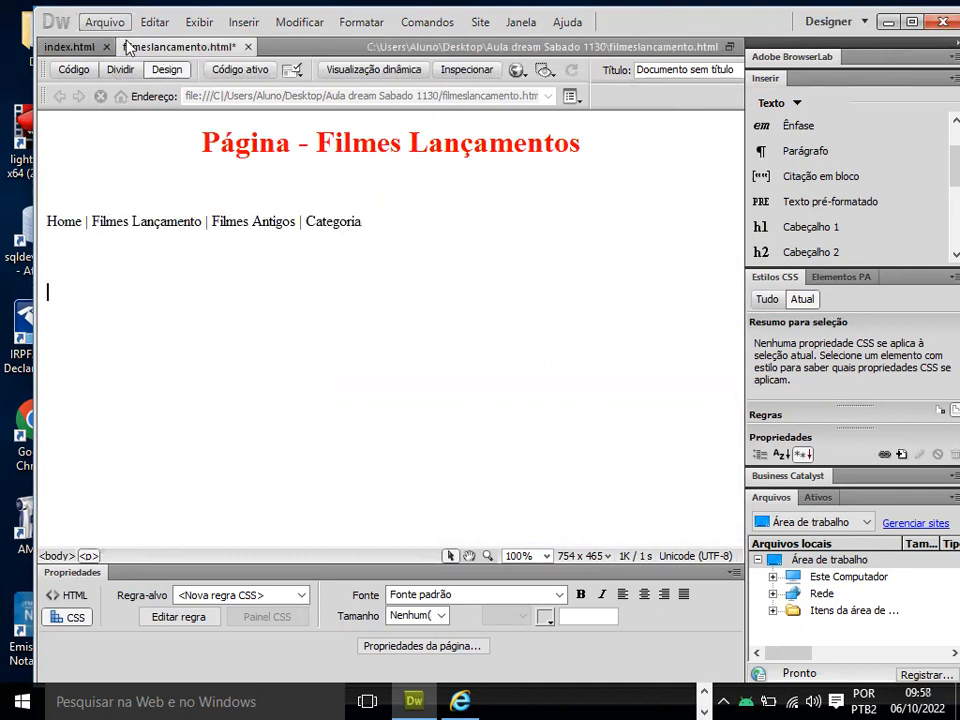
Step: Save filmeslancamento.html and return to index.html, placing the cursor on the empty line below the menu
click(102, 21)
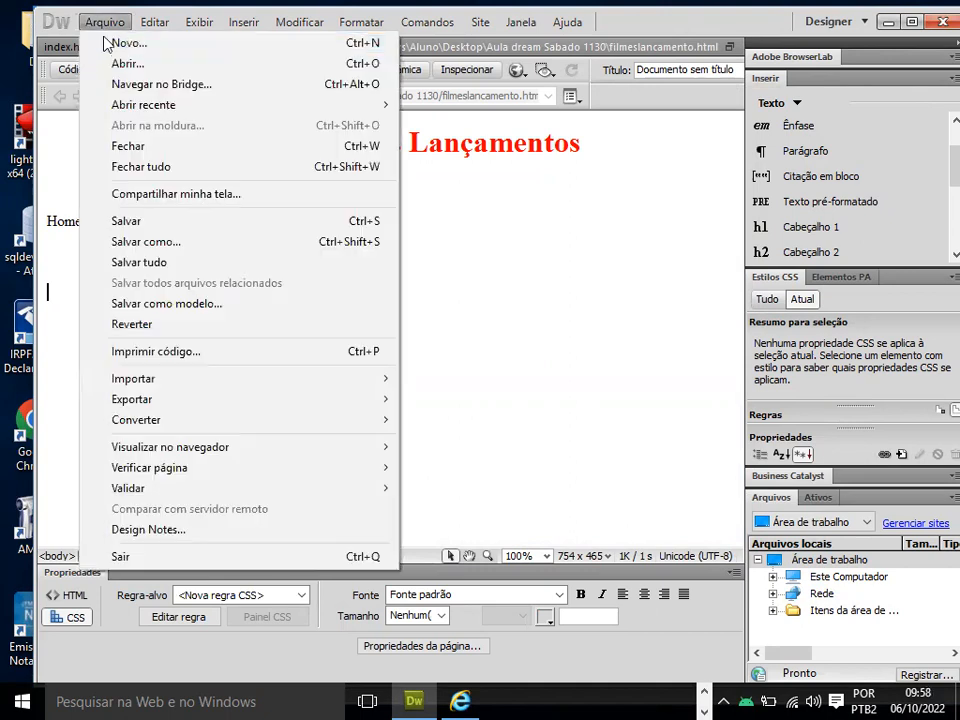
click(138, 223)
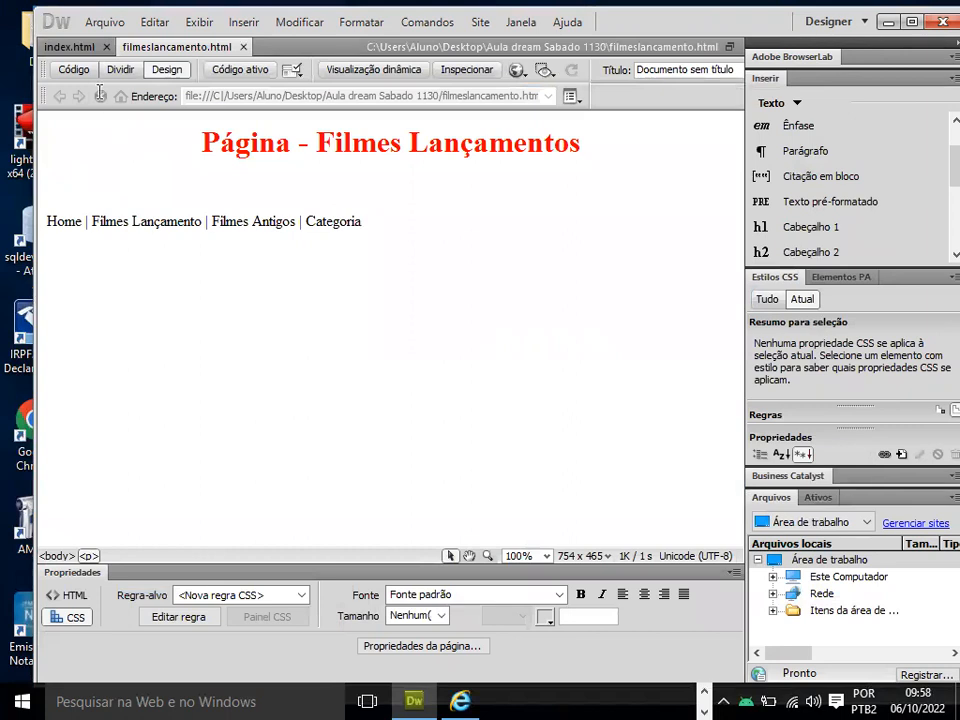
click(70, 49)
click(146, 354)
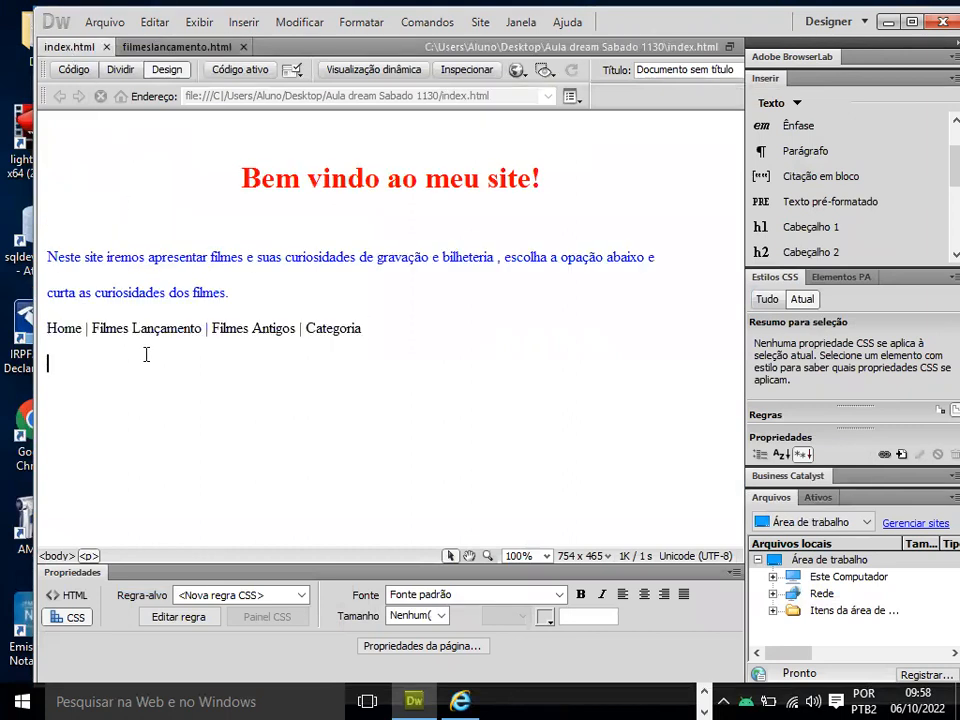
Step: Switch to the "aula" notes in Notepad and add the line 'Agora que já criei o outro arquivo "página"' at the end
key(alt+Tab)
key(alt+Tab)
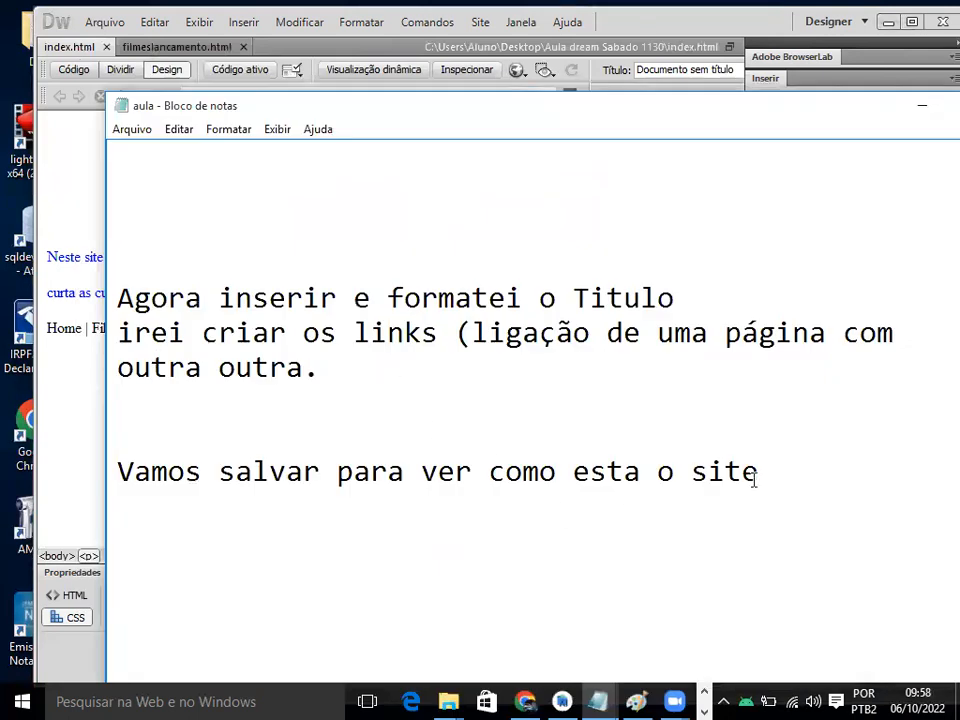
text(Agora )
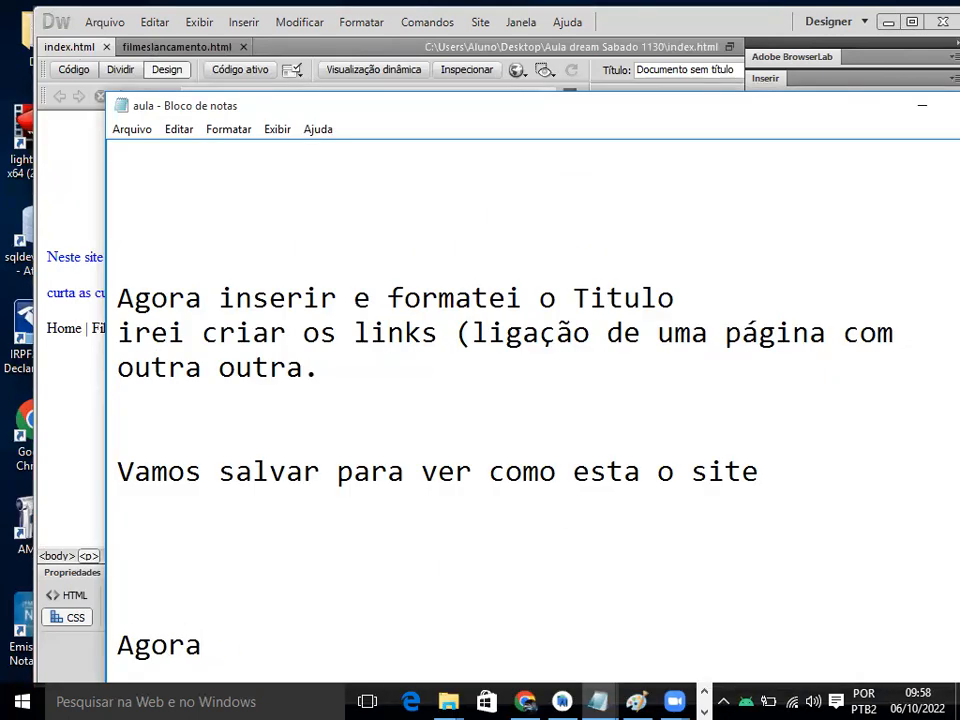
text(que k)
key(BackSpace)
text(já criei o outro arquivo)
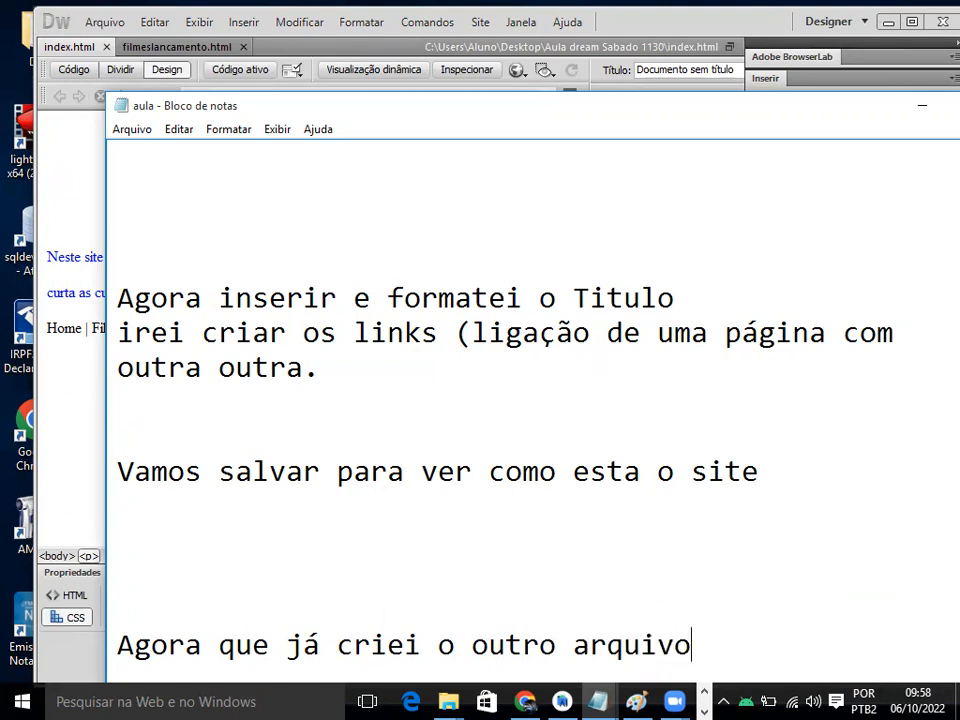
text( "página)
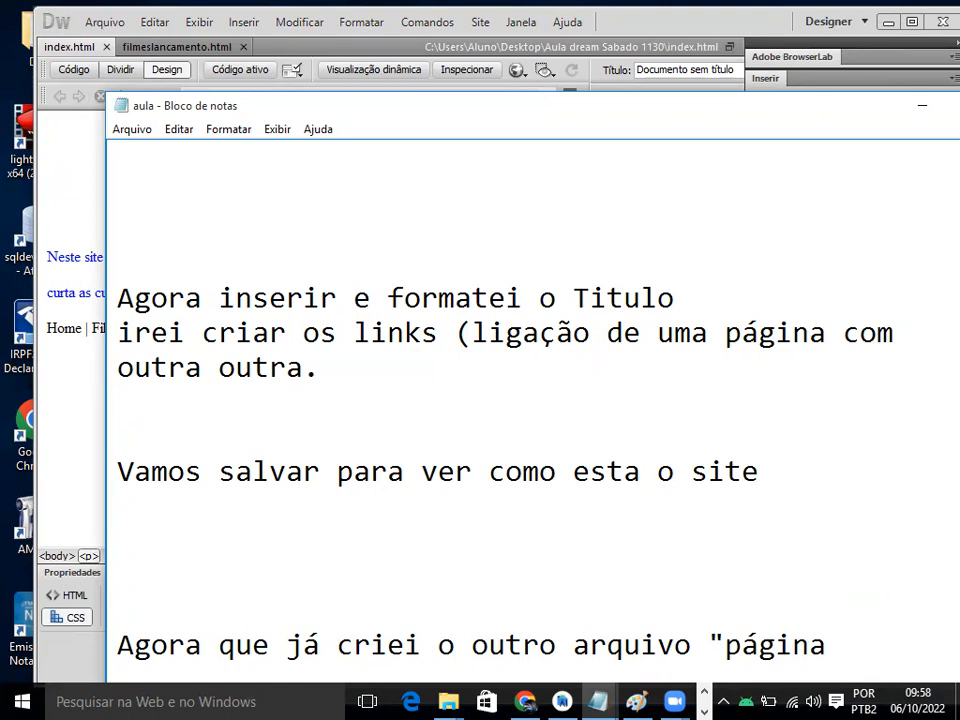
text(")
Step: Leave a gap in the notes and add the lines "vamos fazer o link" and "repare que vou para a página Index"
key(Return)
key(Return)
key(Return)
key(Return)
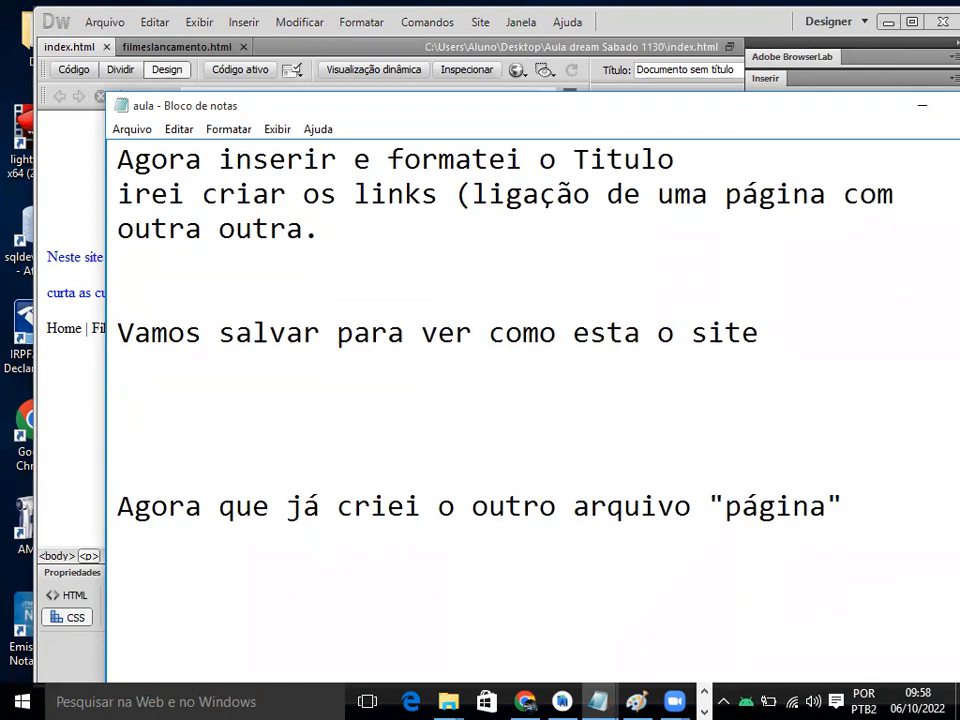
text(vamos )
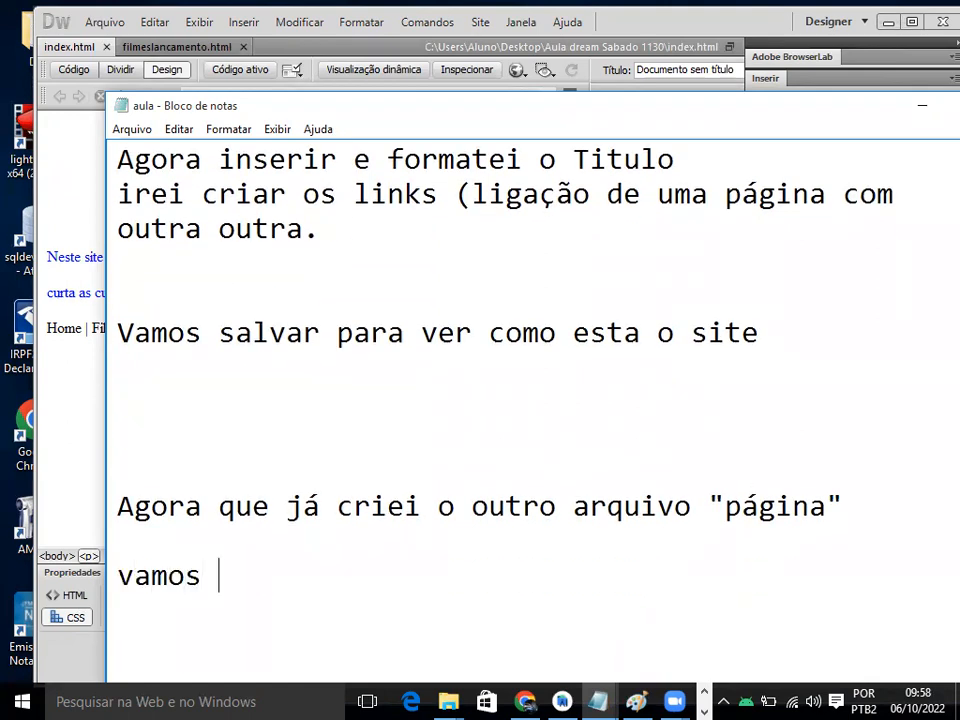
text(fazer o l)
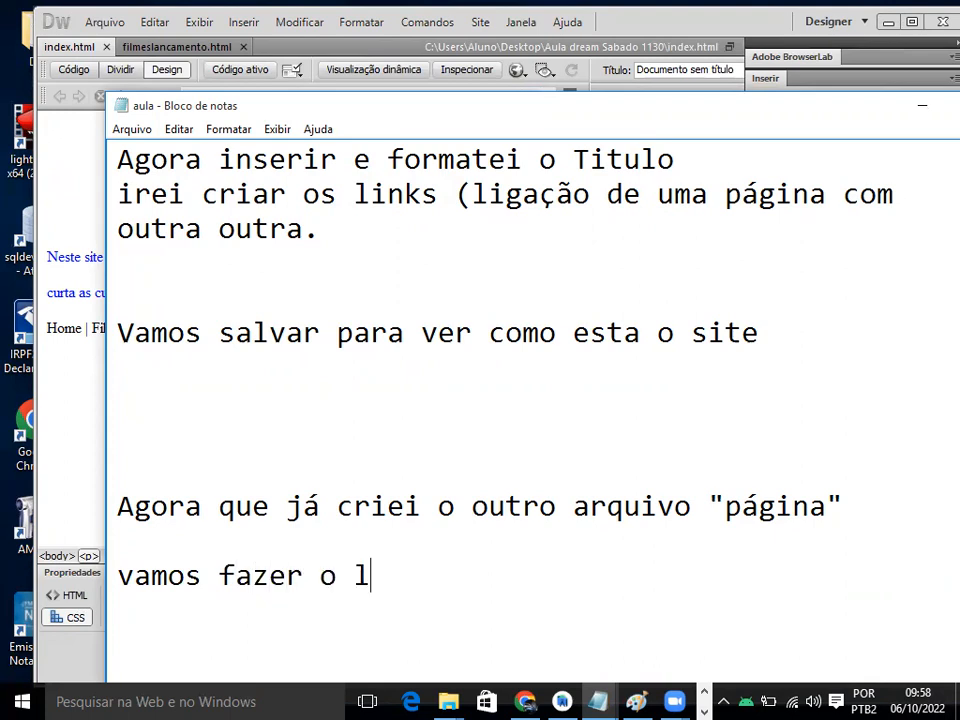
text(inkrep)
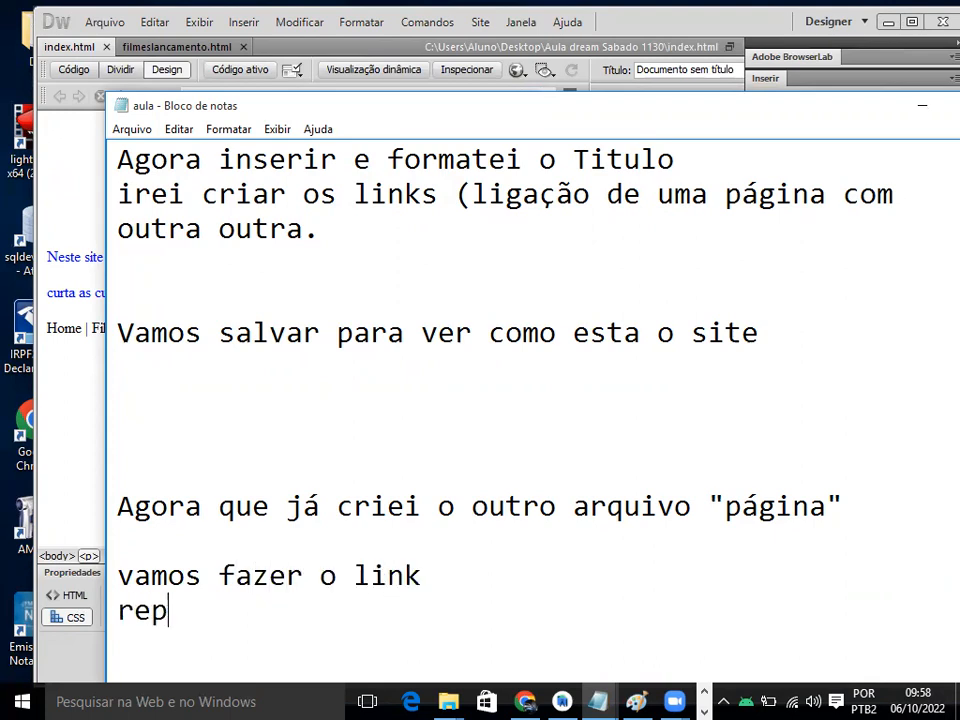
text(are que vo)
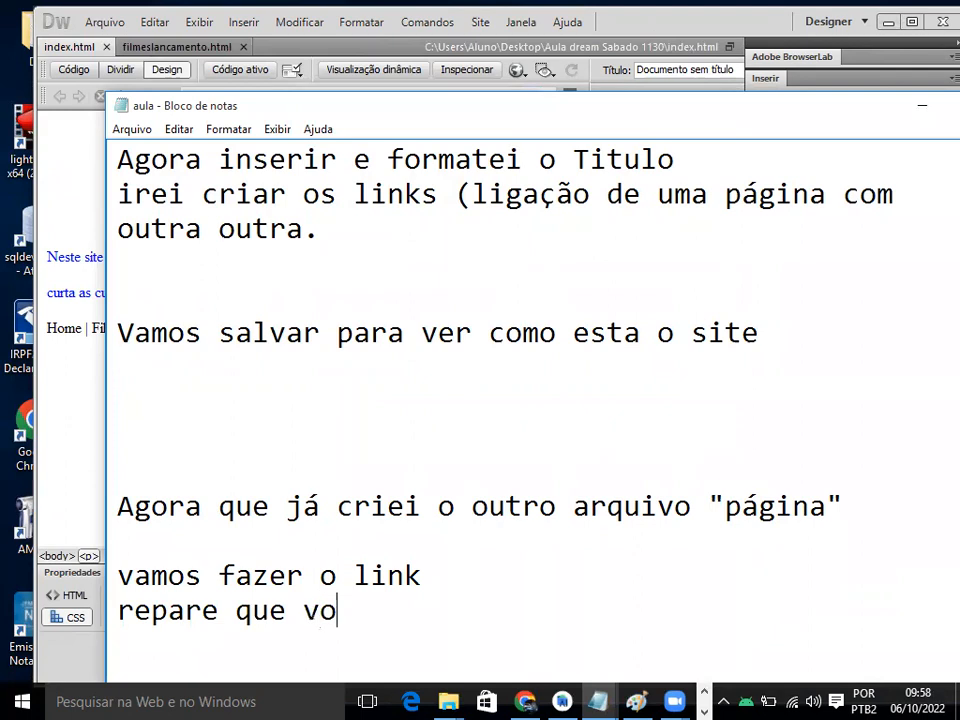
text(u para a )
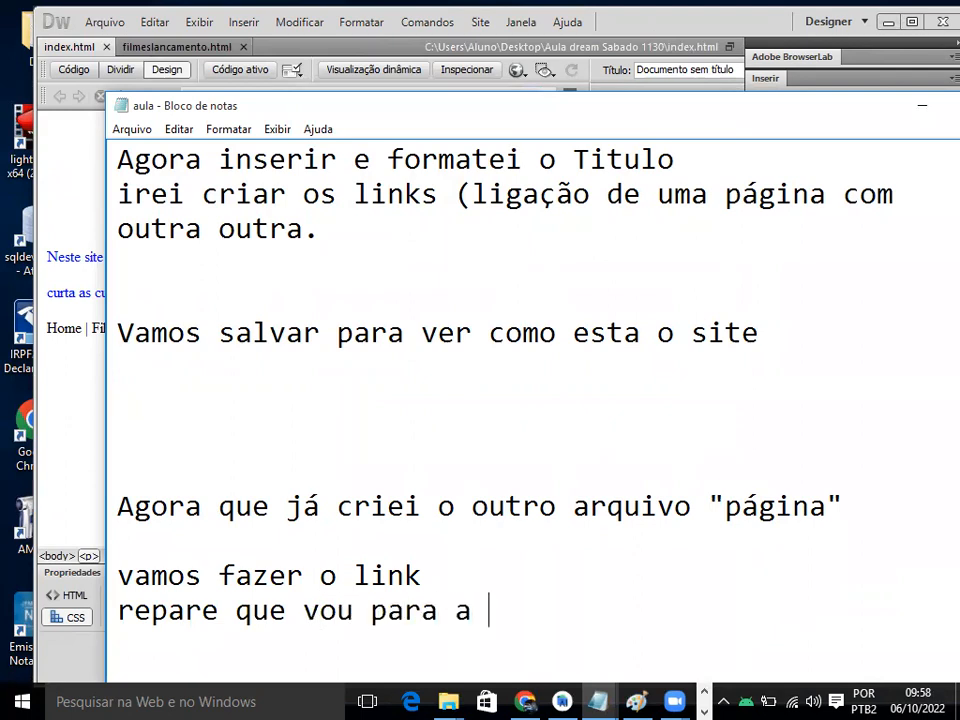
text(agin)
key(BackSpace)
key(BackSpace)
key(BackSpace)
key(BackSpace)
text(pági)
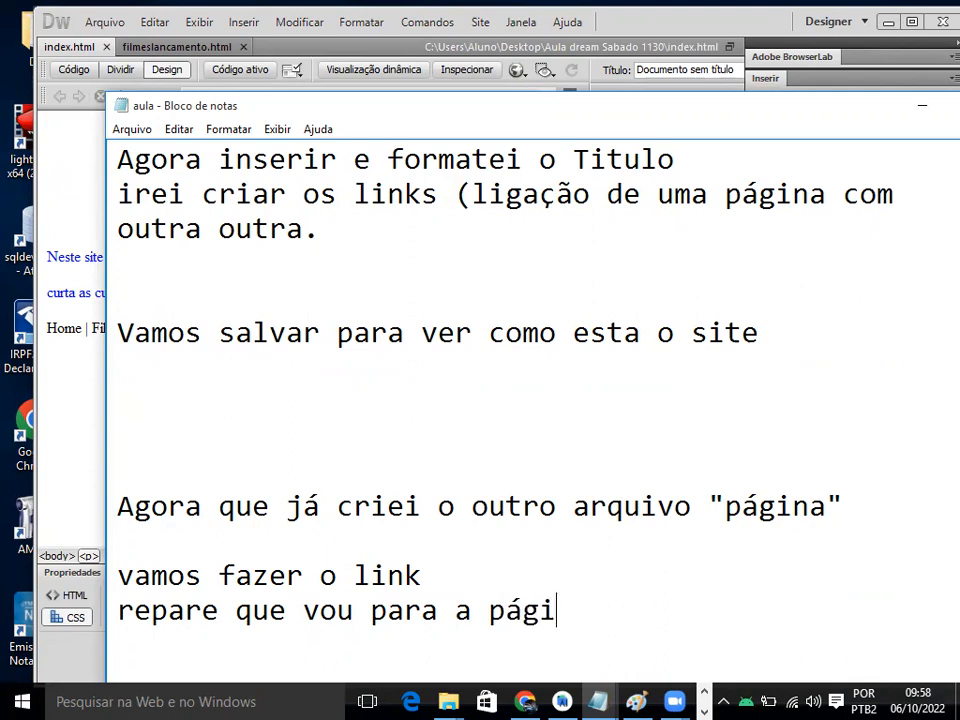
text(na Index)
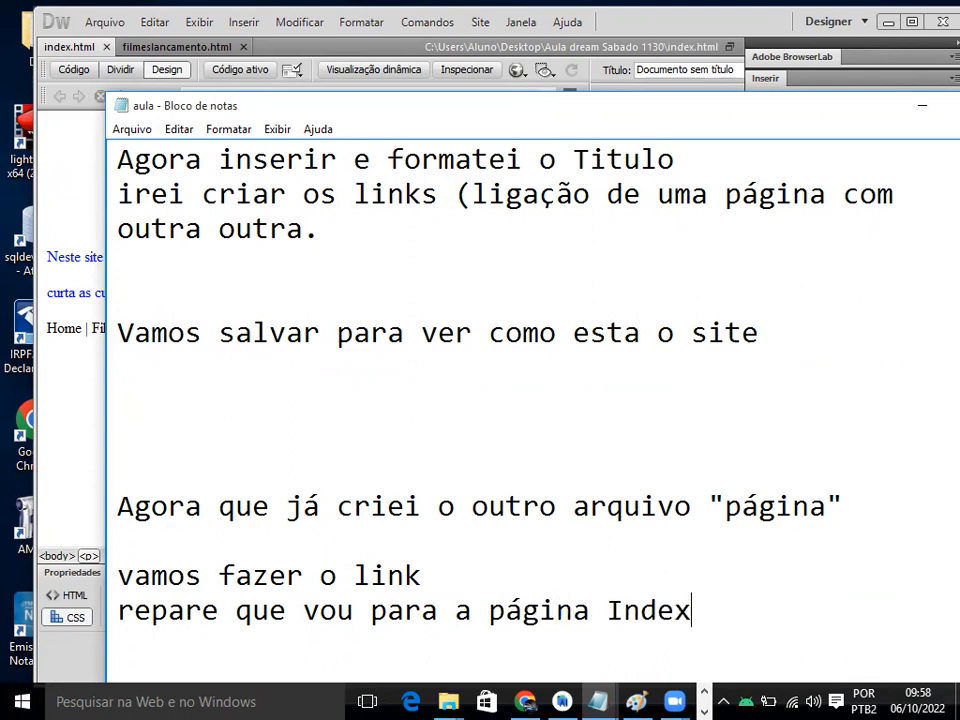
Step: After a blank line in the notes, write "selecionar a palavra e linkar com o"
key(Return)
key(Return)
text(sele)
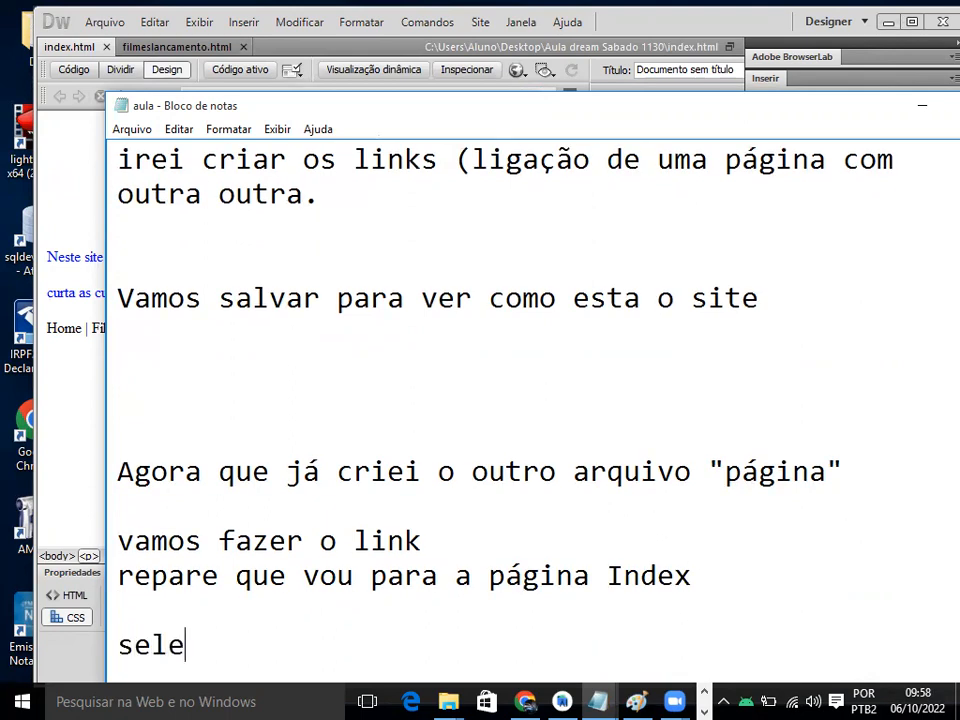
text(cionar a palavar)
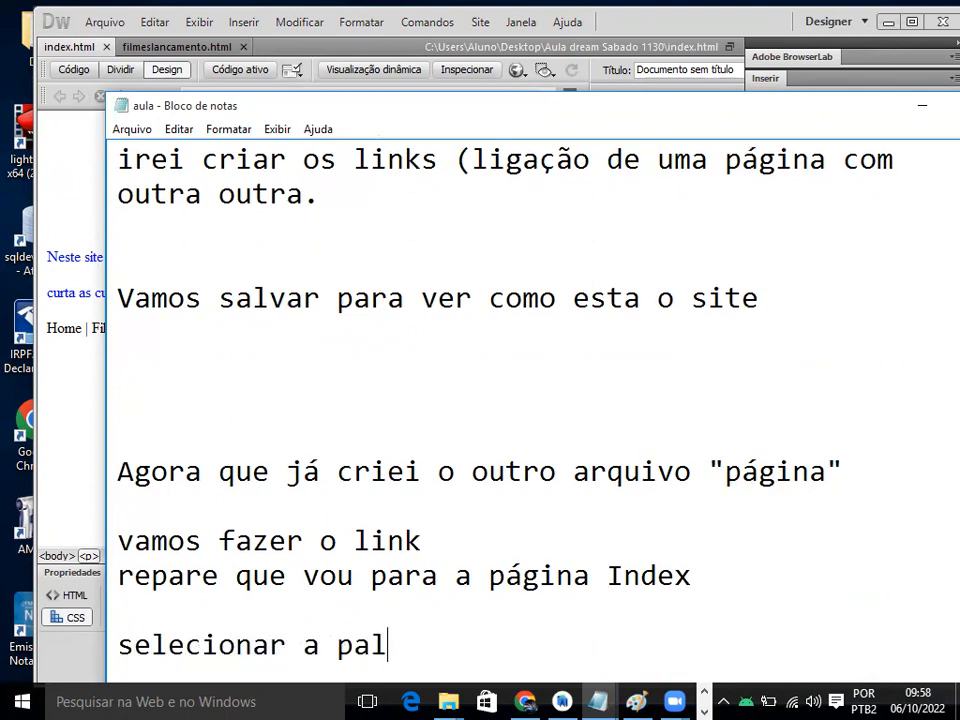
key(BackSpace)
key(BackSpace)
text(rar)
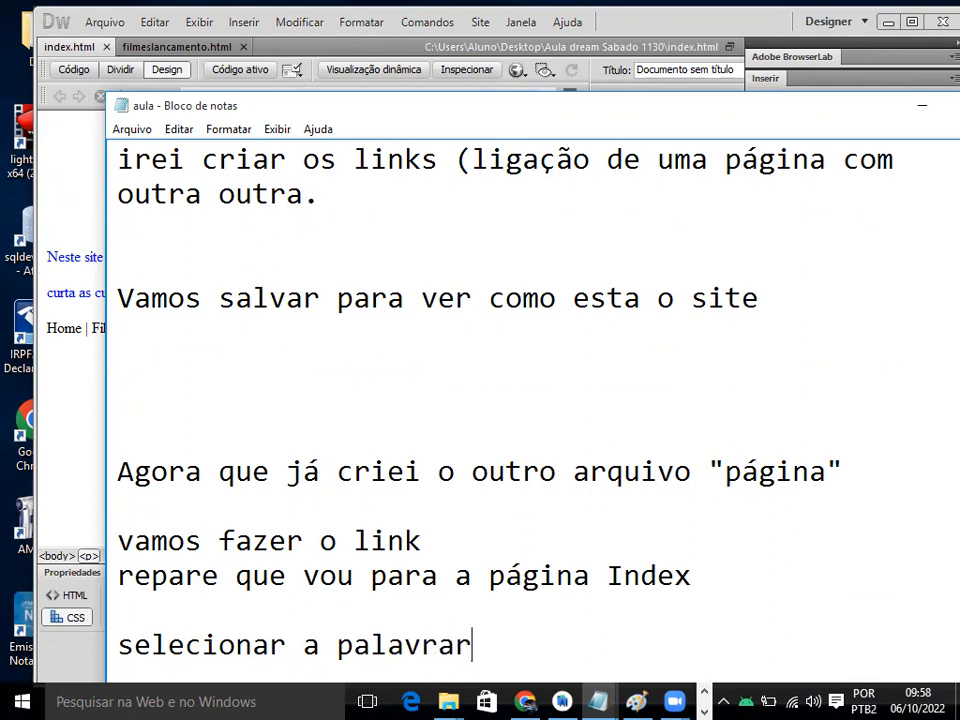
key(BackSpace)
key(BackSpace)
text(e linkar )
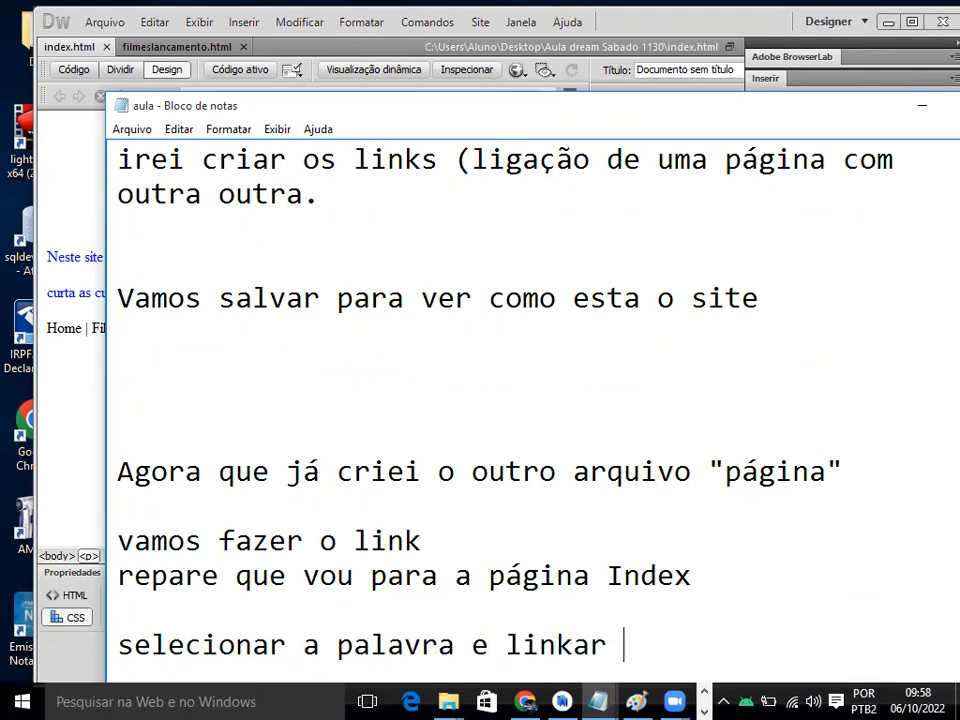
text(o)
text( o)
key(BackSpace)
key(BackSpace)
key(BackSpace)
key(BackSpace)
text(com o)
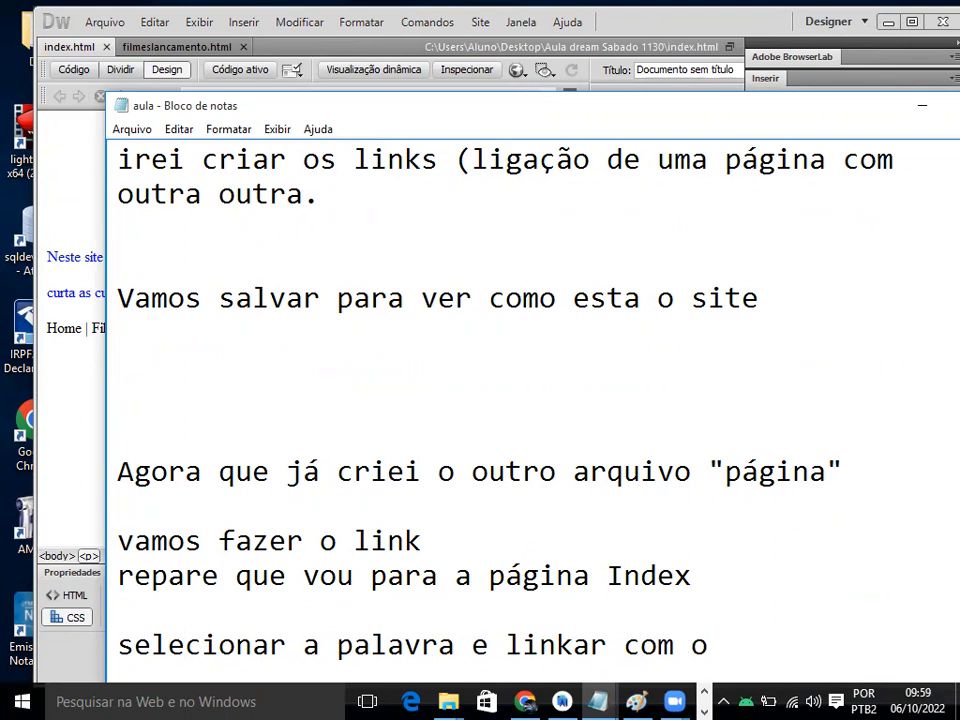
Step: Continue the note on a new line with "segundo arquivos Filmeslanmento."
key(Return)
text(seungod)
key(BackSpace)
key(BackSpace)
key(BackSpace)
key(BackSpace)
key(BackSpace)
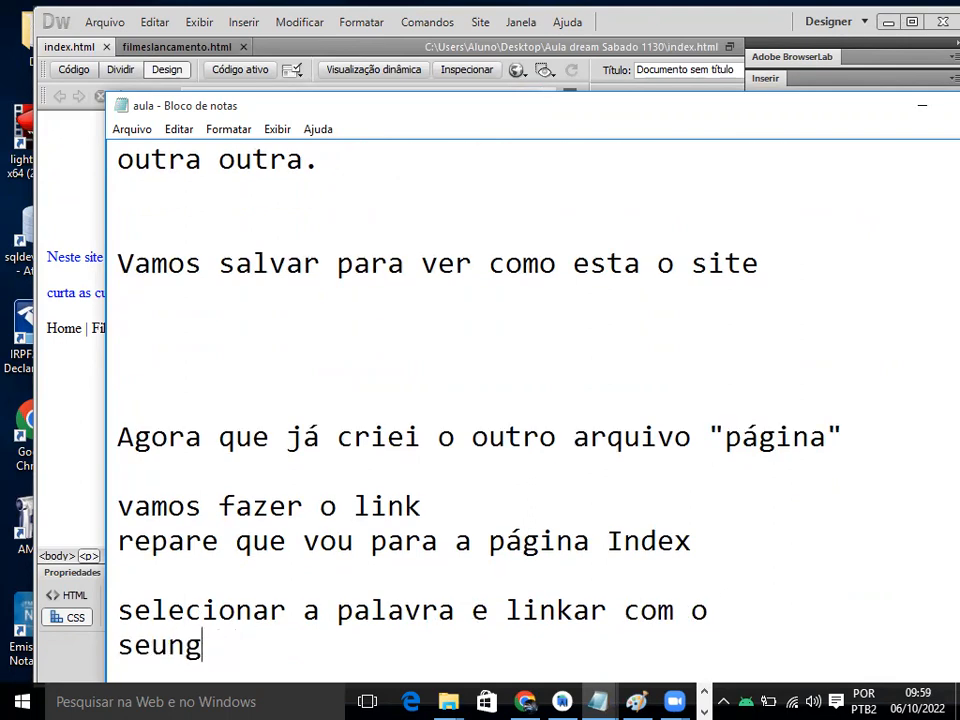
key(BackSpace)
text(gundo)
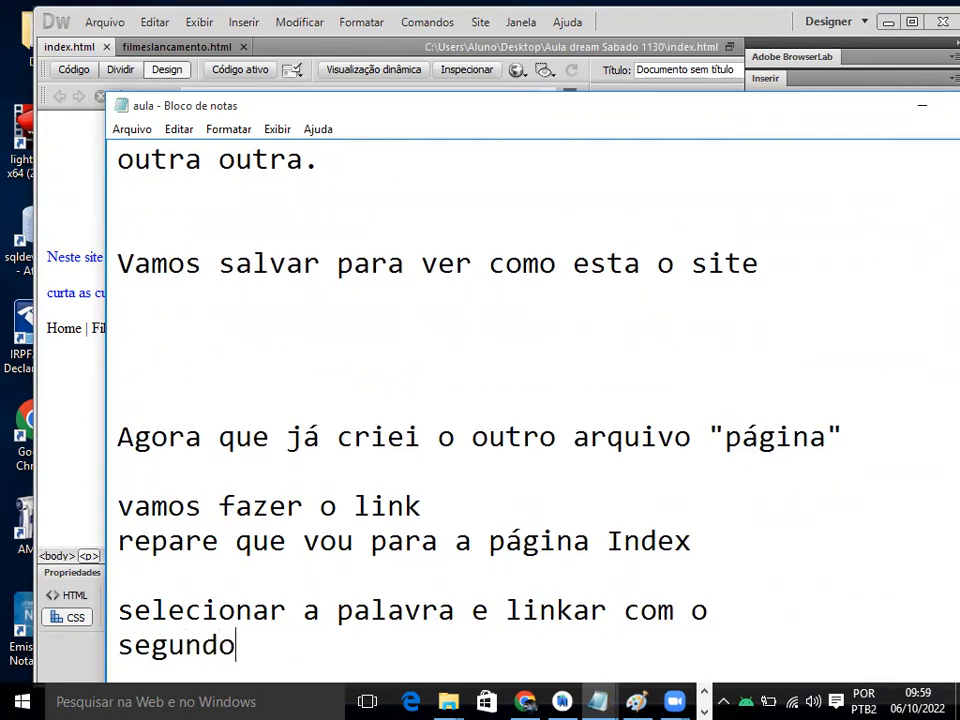
text( arquivos)
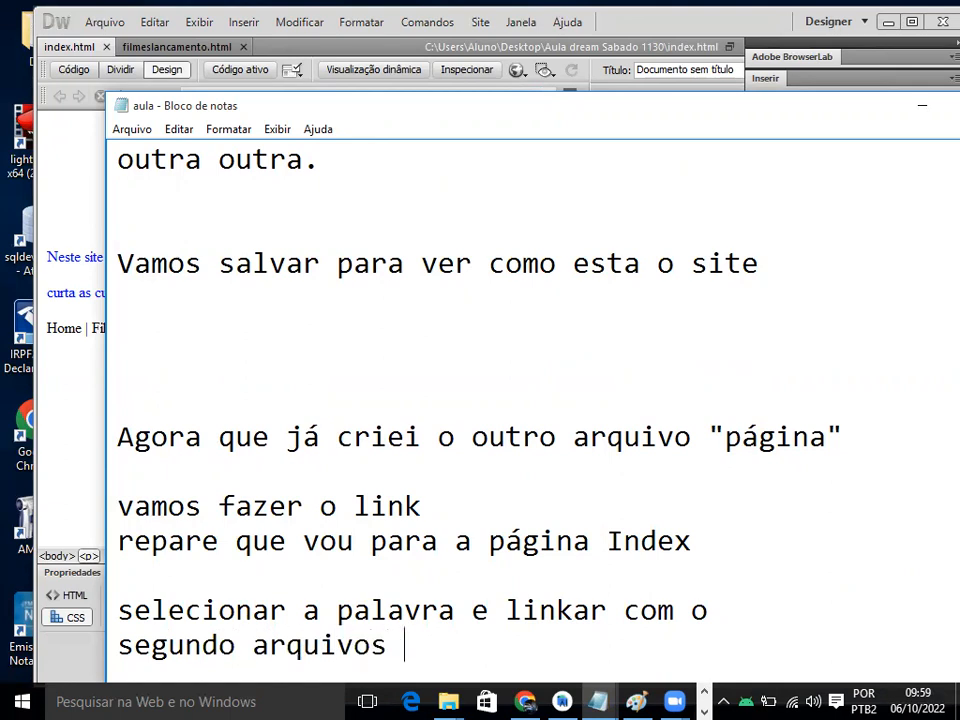
text( Filmes)
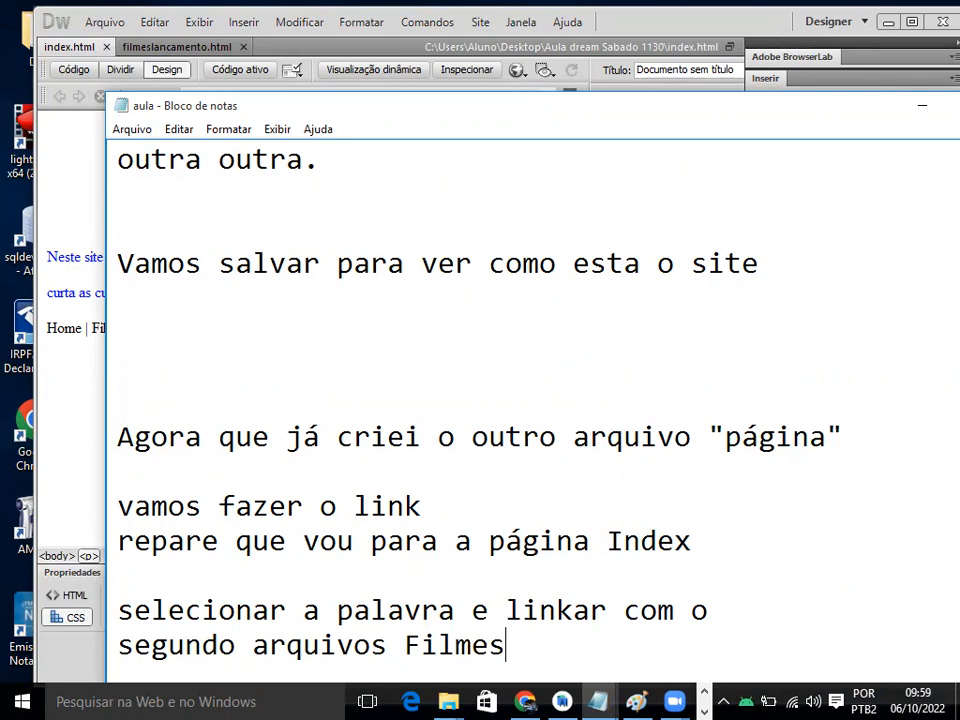
text(lanmento.)
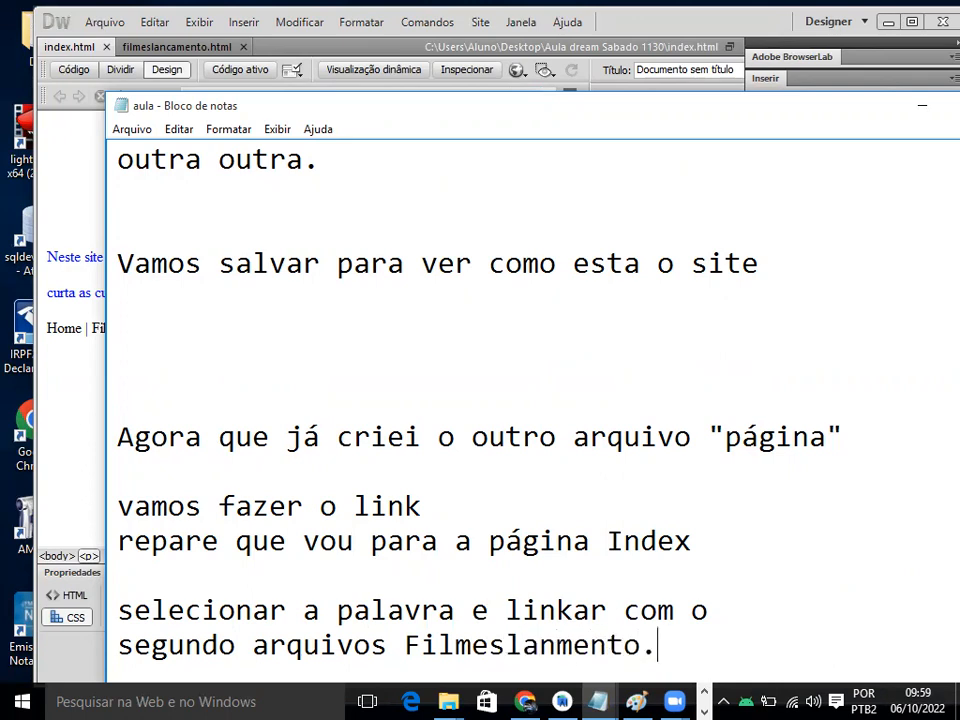
Step: Complete the file name in the notes with "hml" and add the line "vamos lá" after a blank line
text(hml)
key(Return)
key(Return)
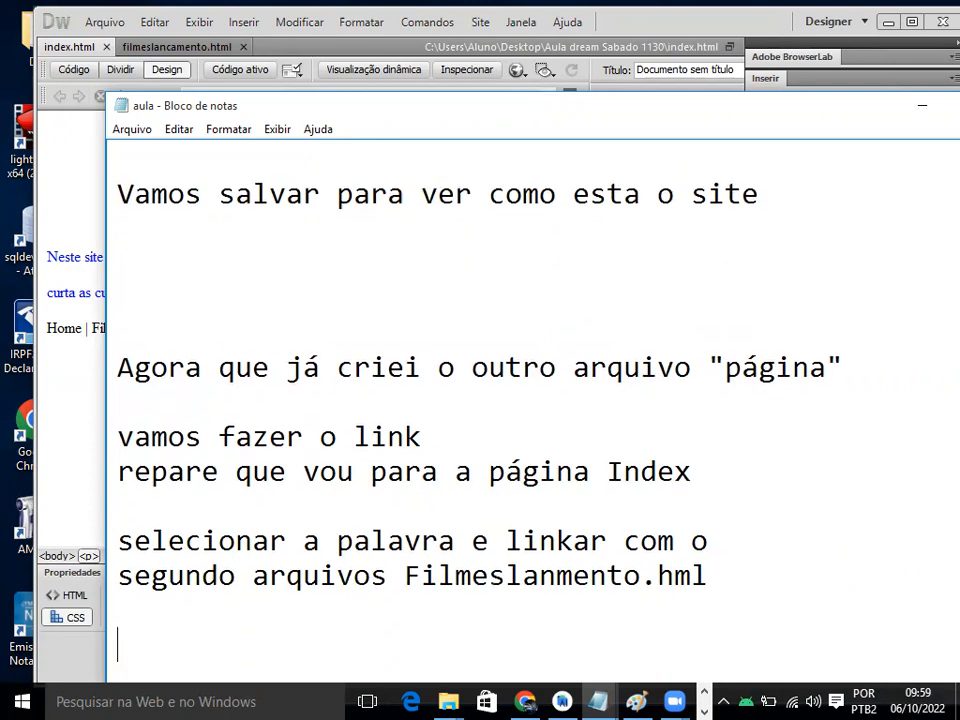
text(vamos lá)
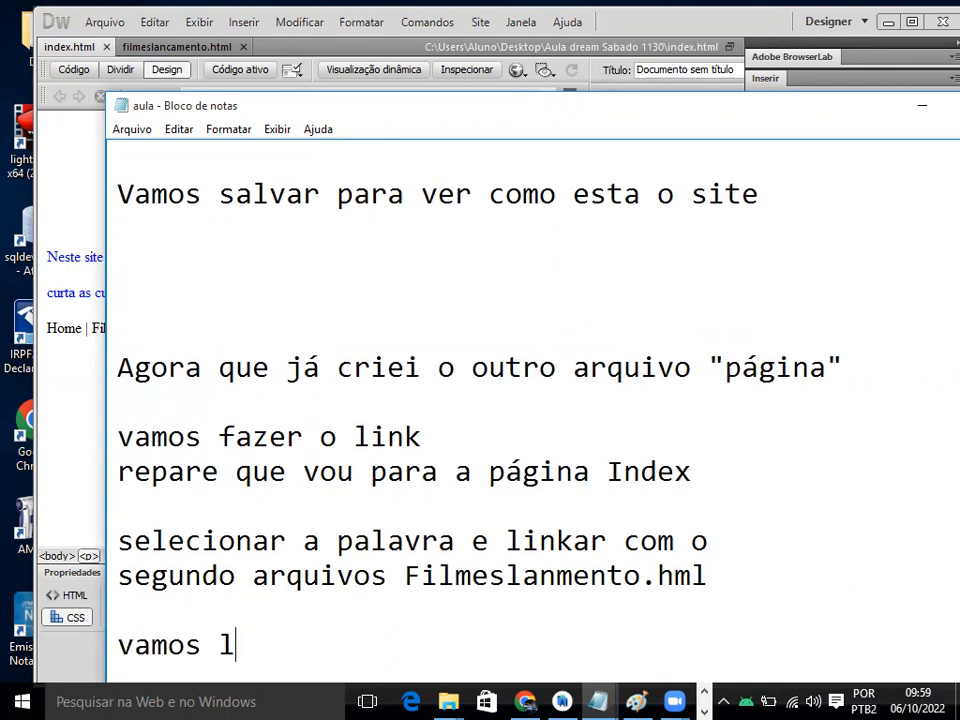
key(Return)
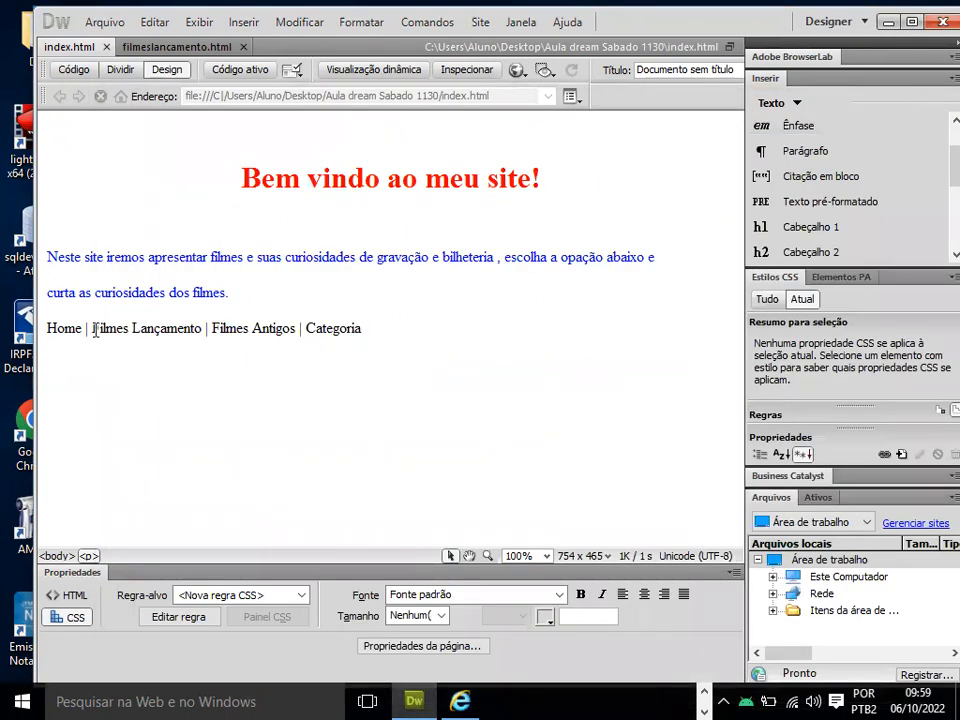
Step: Switch to Dreamweaver, select the "Filmes Lançamento" menu text in index.html and activate its HTML Link property
drag(92, 326, 205, 328)
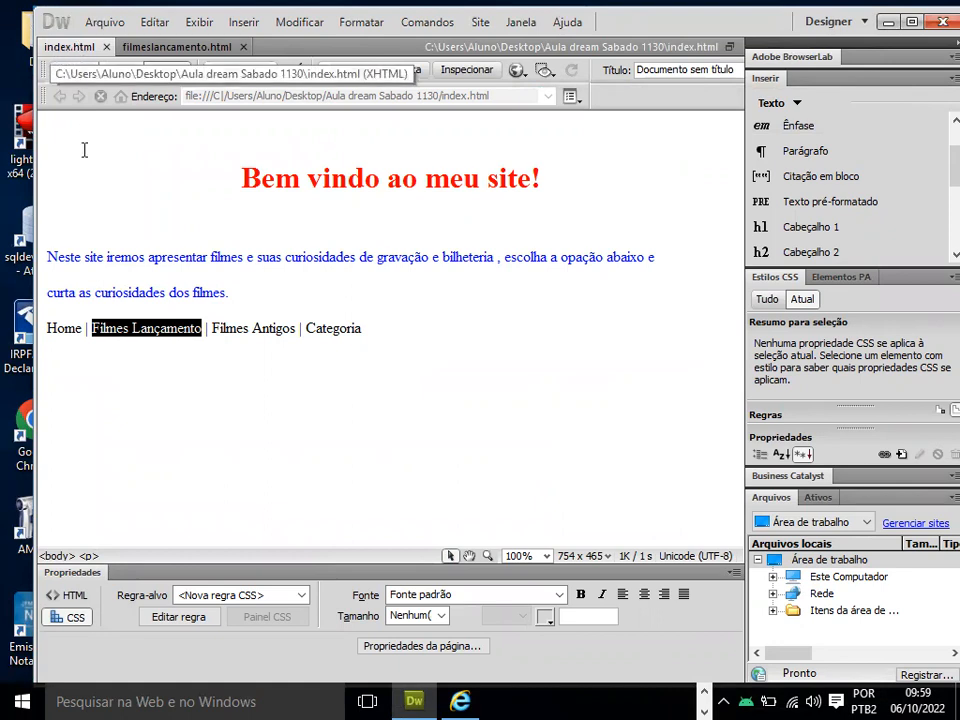
click(68, 596)
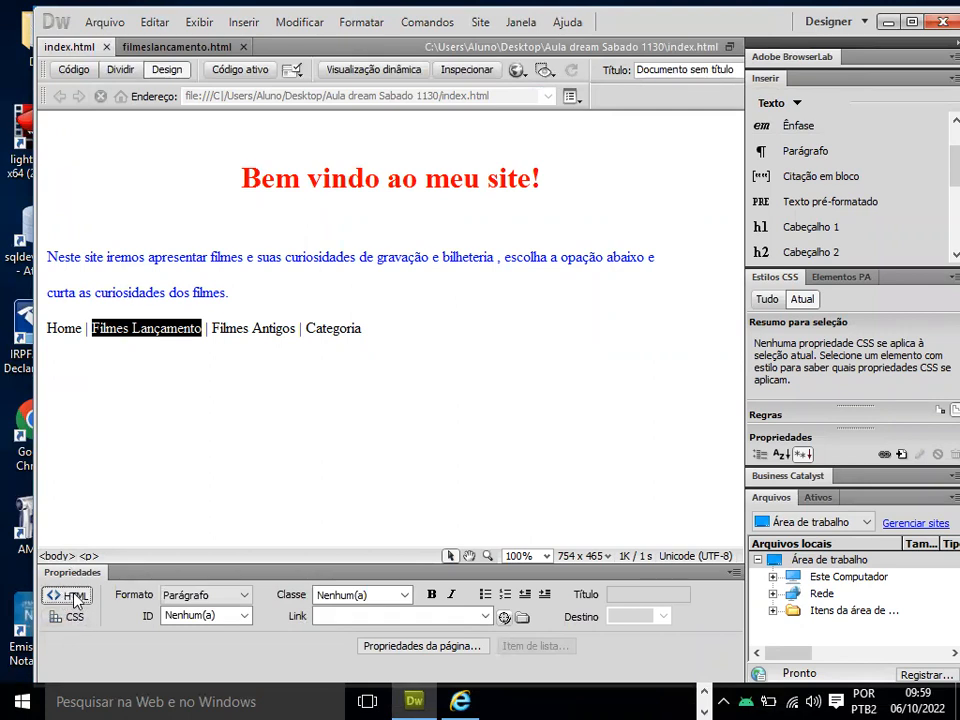
click(330, 617)
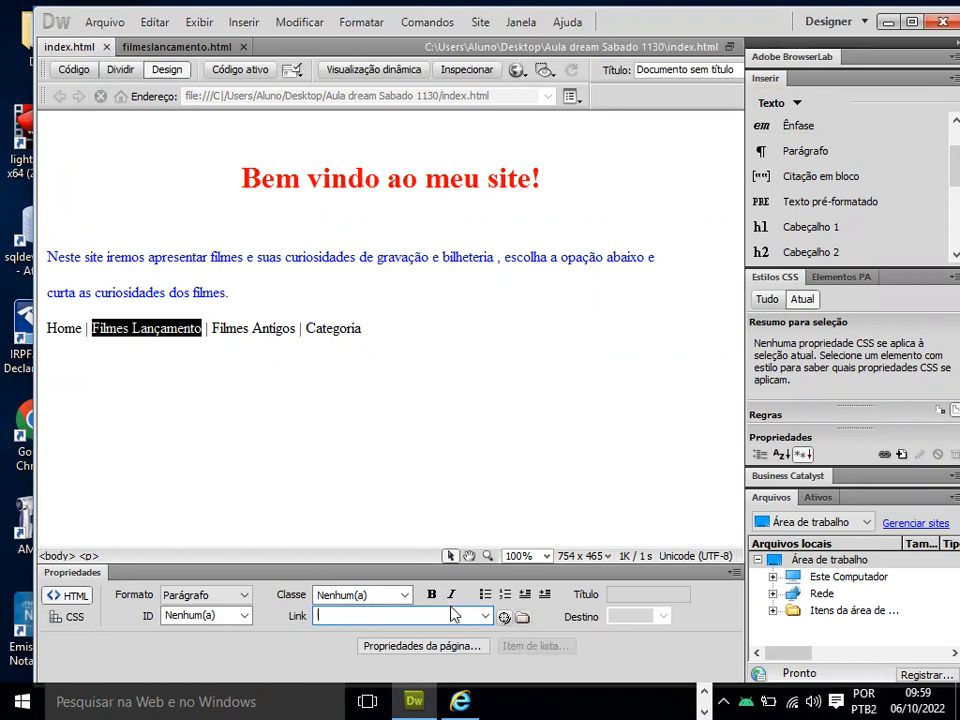
text(podemos digitar o nome)
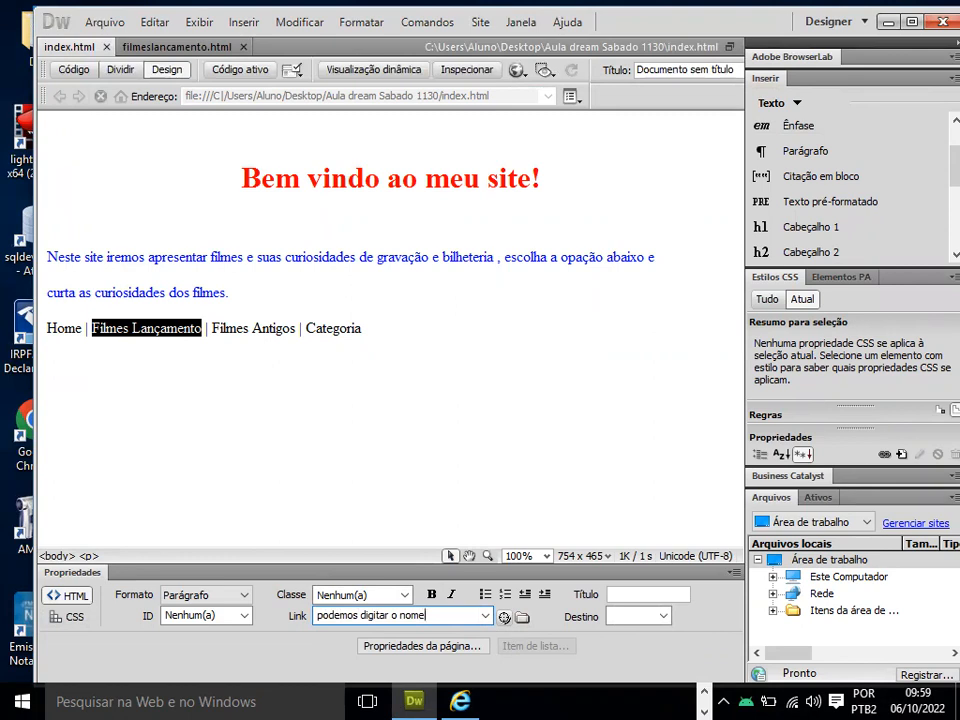
key(BackSpace)
key(BackSpace)
key(BackSpace)
key(BackSpace)
key(BackSpace)
key(BackSpace)
key(BackSpace)
key(BackSpace)
key(BackSpace)
key(BackSpace)
key(BackSpace)
key(BackSpace)
key(BackSpace)
key(BackSpace)
key(BackSpace)
key(BackSpace)
key(BackSpace)
key(BackSpace)
key(BackSpace)
key(BackSpace)
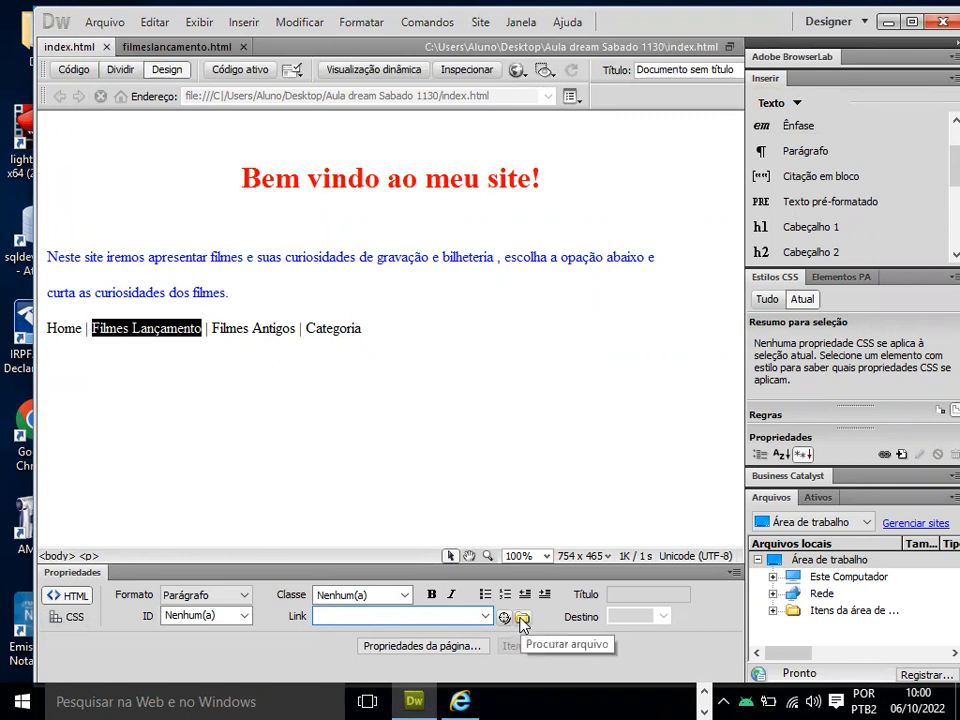
Step: Link the selected "Filmes Lançamento" text to the filmeslancamento file in the Aula dream Sabado 1130 folder
click(521, 619)
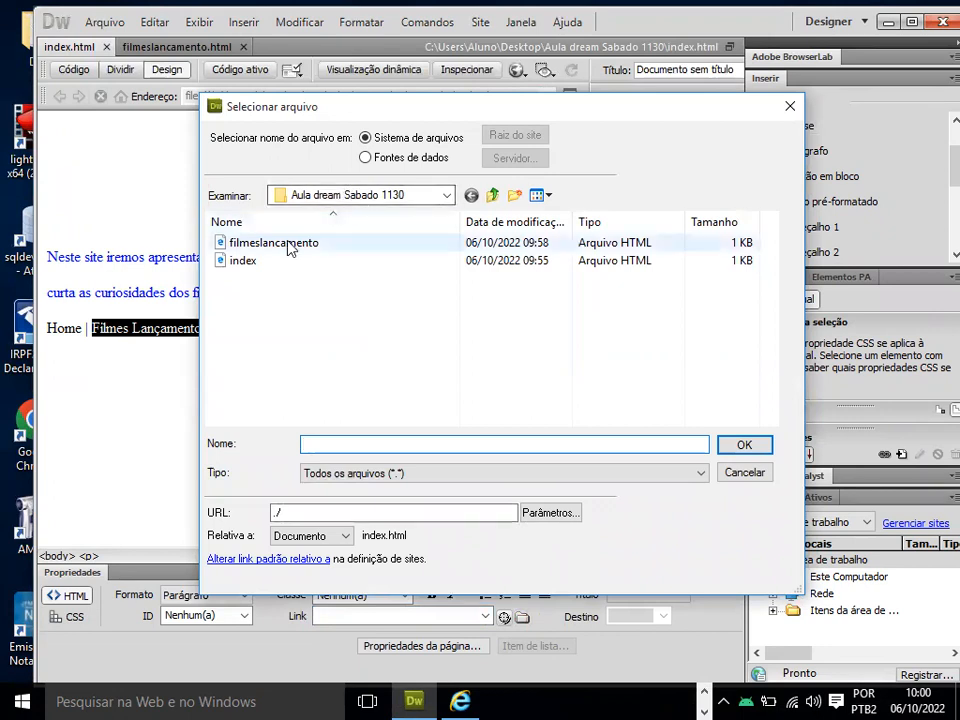
click(250, 248)
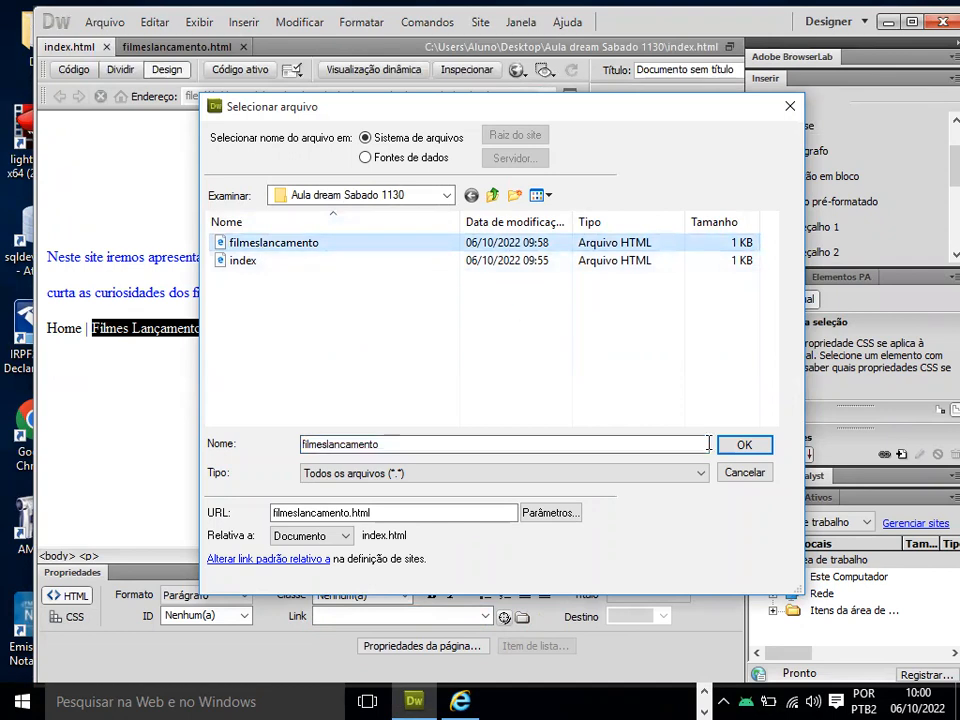
click(741, 446)
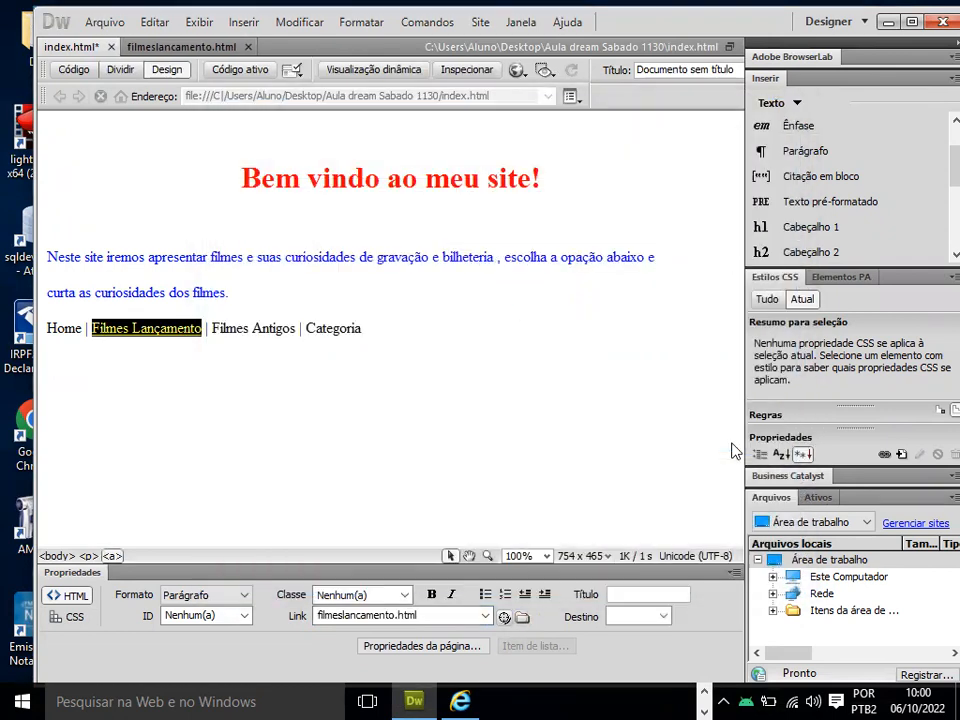
click(238, 420)
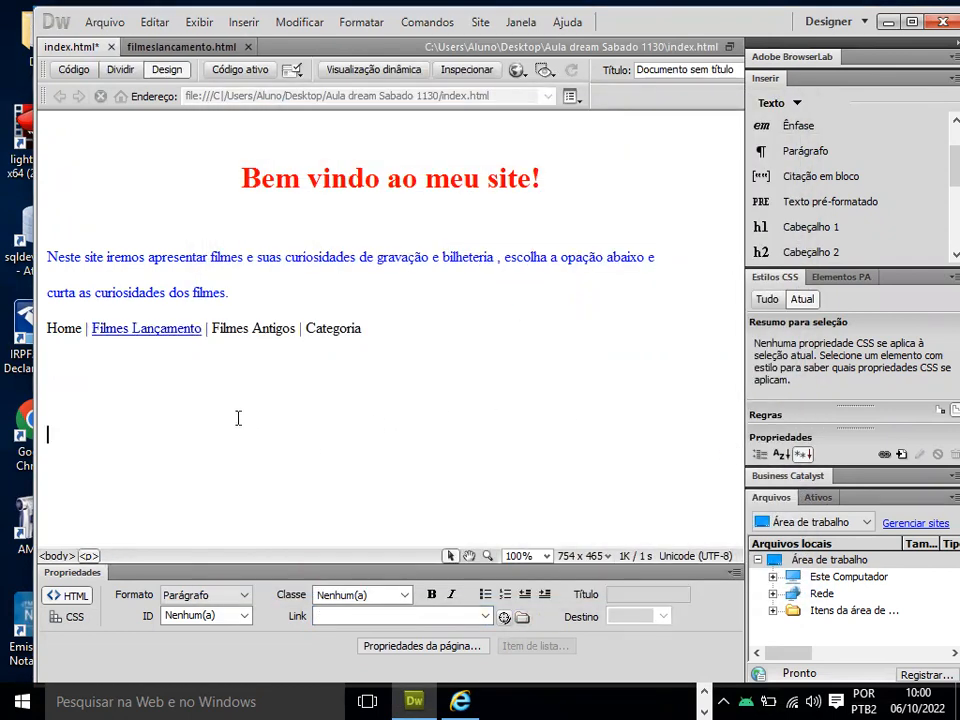
Step: Check the link target and <a> tag of the "Filmes Lançamento" menu item
click(106, 330)
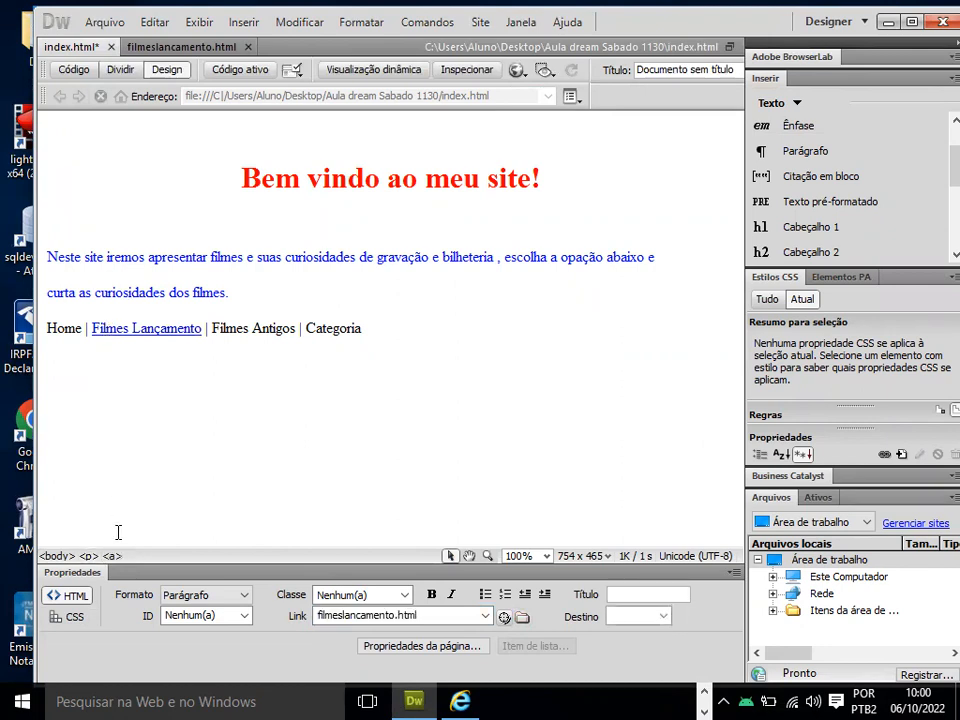
click(112, 556)
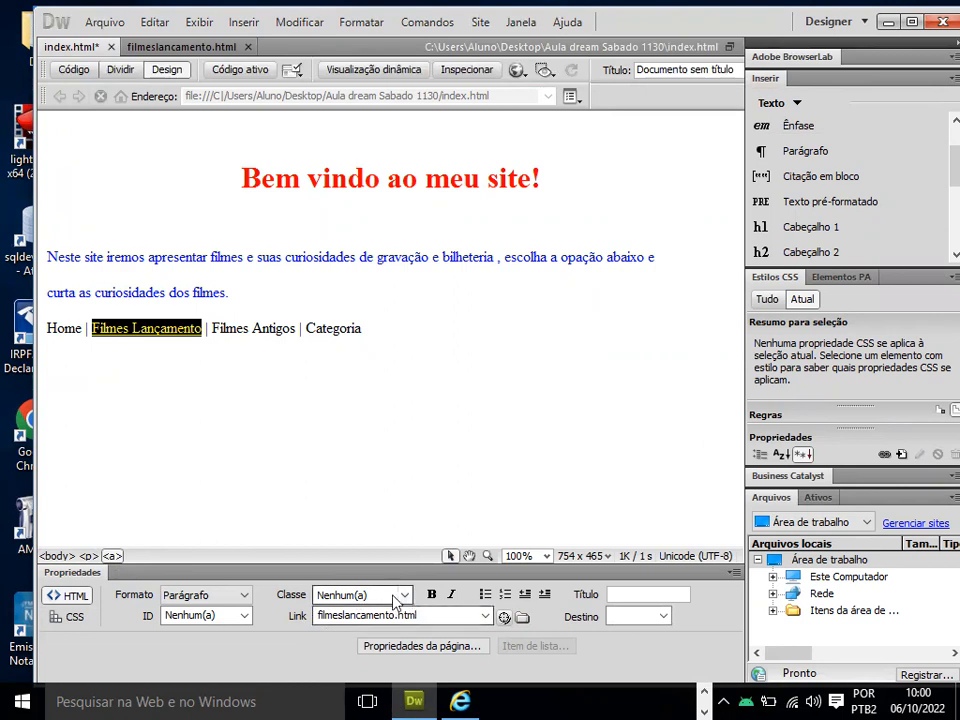
click(337, 440)
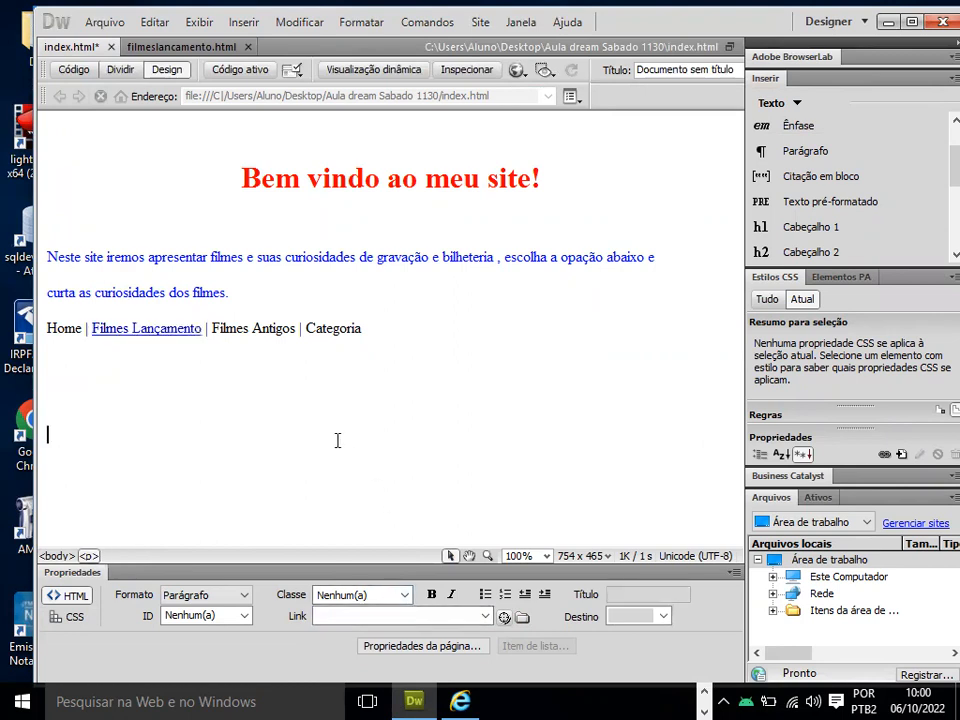
Step: Save index.html and preview it in the IExplore browser
click(104, 22)
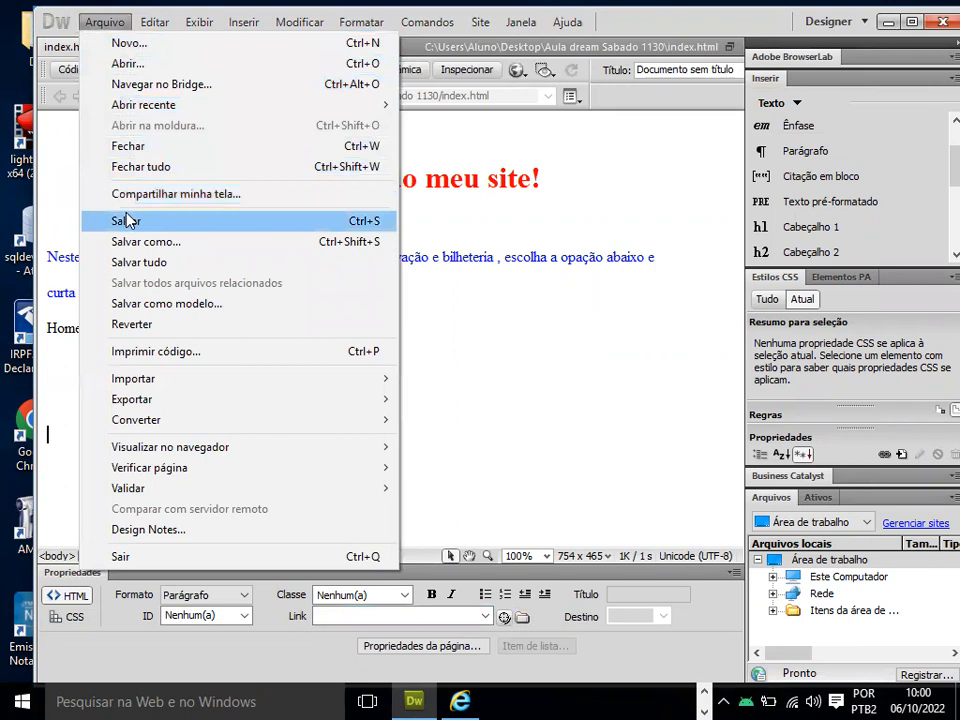
click(127, 220)
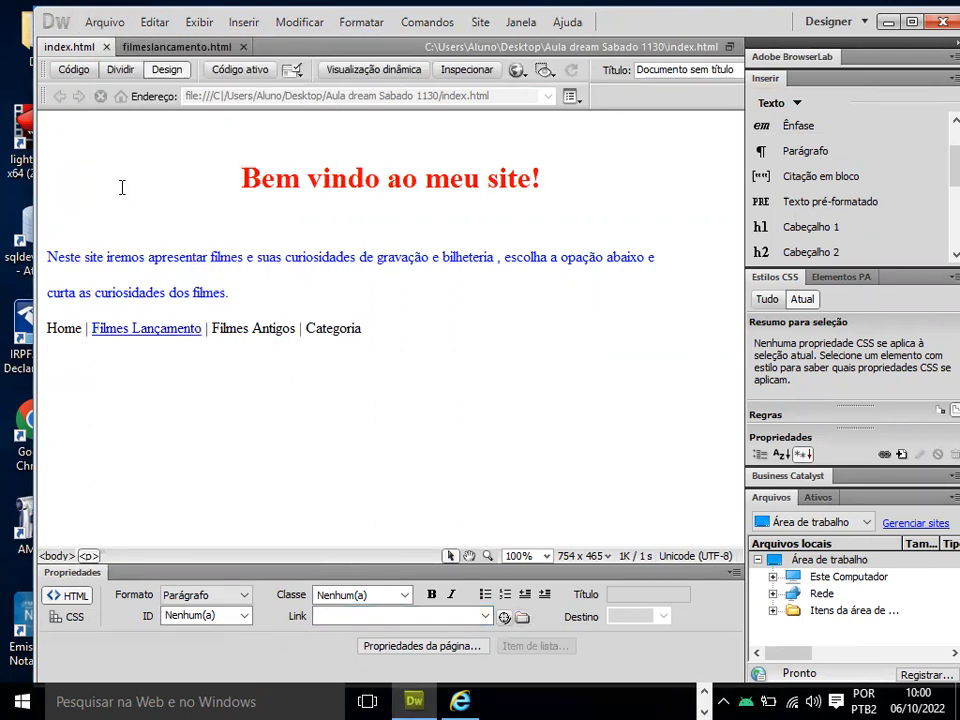
click(104, 22)
mouse_move(160, 447)
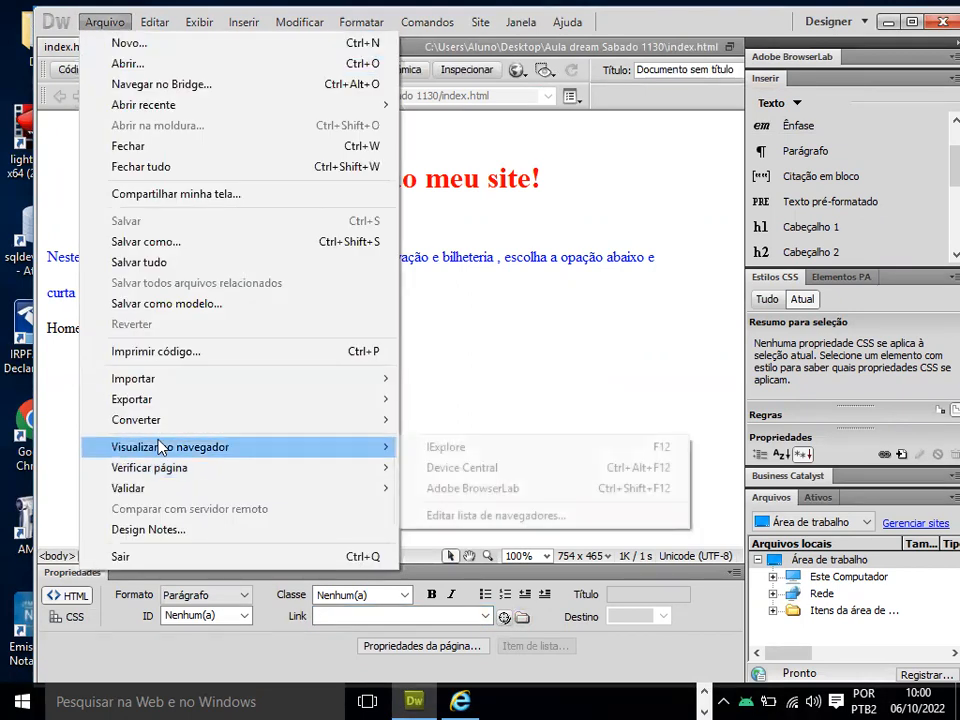
click(437, 445)
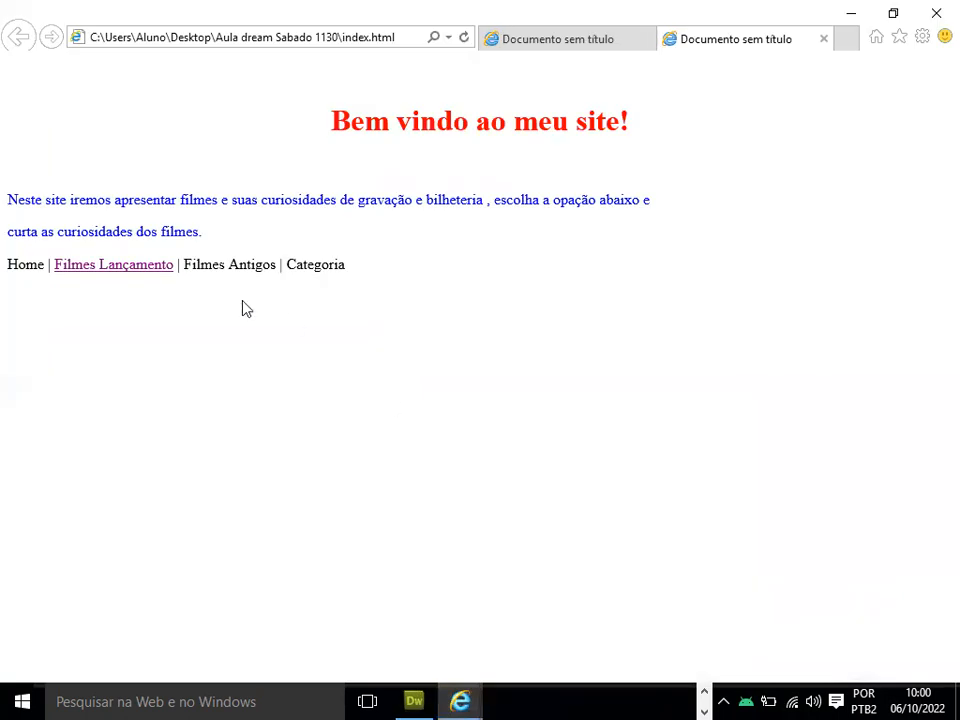
Step: Follow the "Filmes Lançamento" link in the browser and test the "Home" item on the page it opens
click(106, 268)
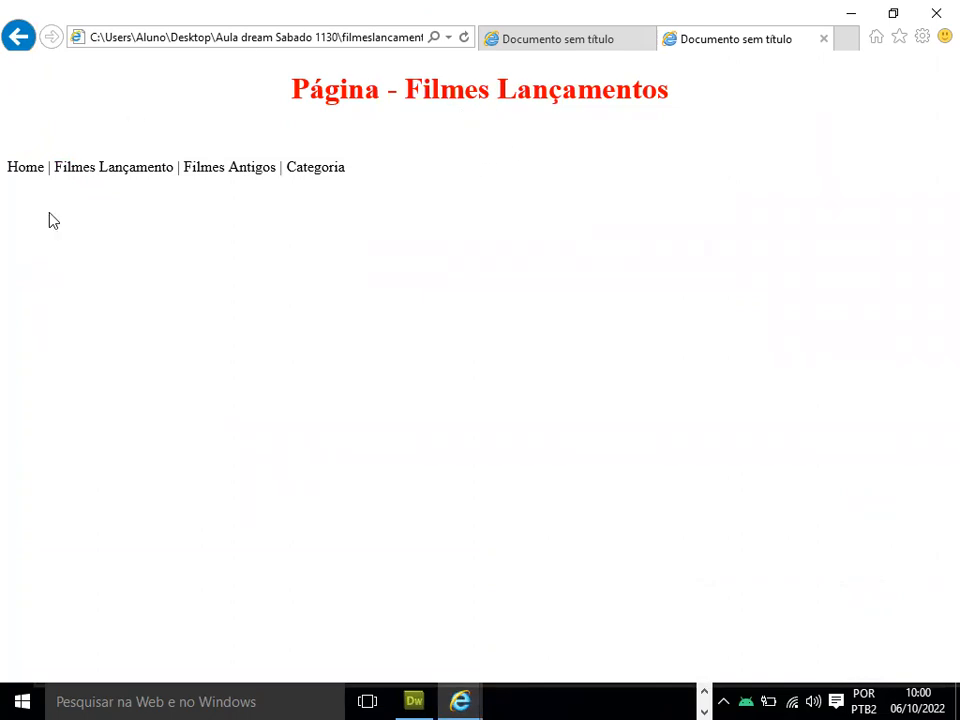
drag(27, 170, 231, 78)
click(27, 167)
double_click(32, 166)
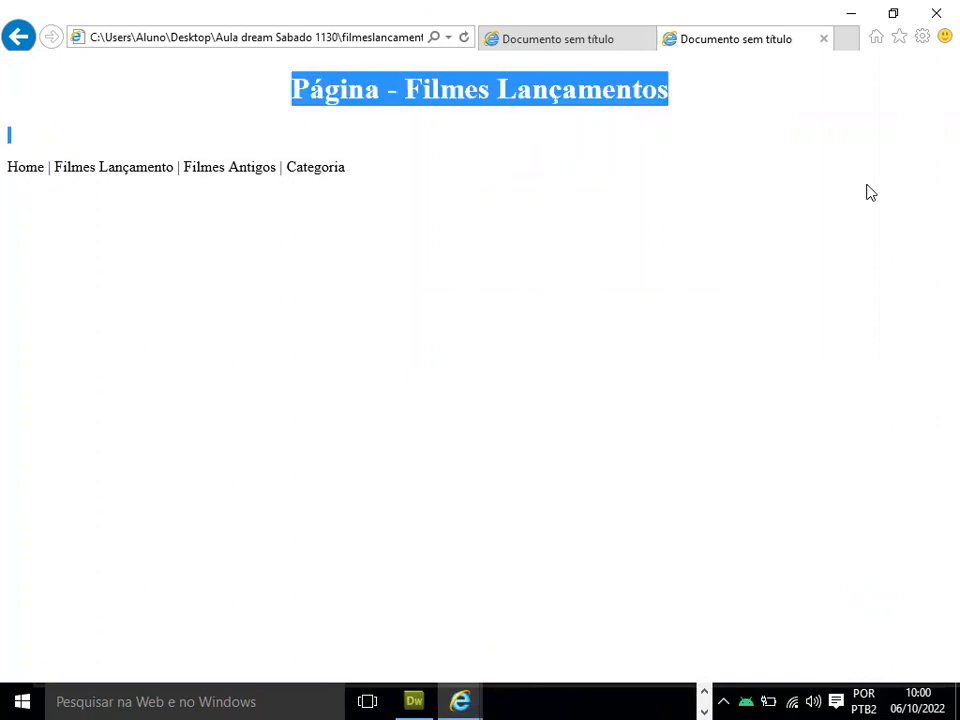
Step: Return to Dreamweaver and link the word "Home" in filmeslancamento.html to the index file
key(alt+Tab)
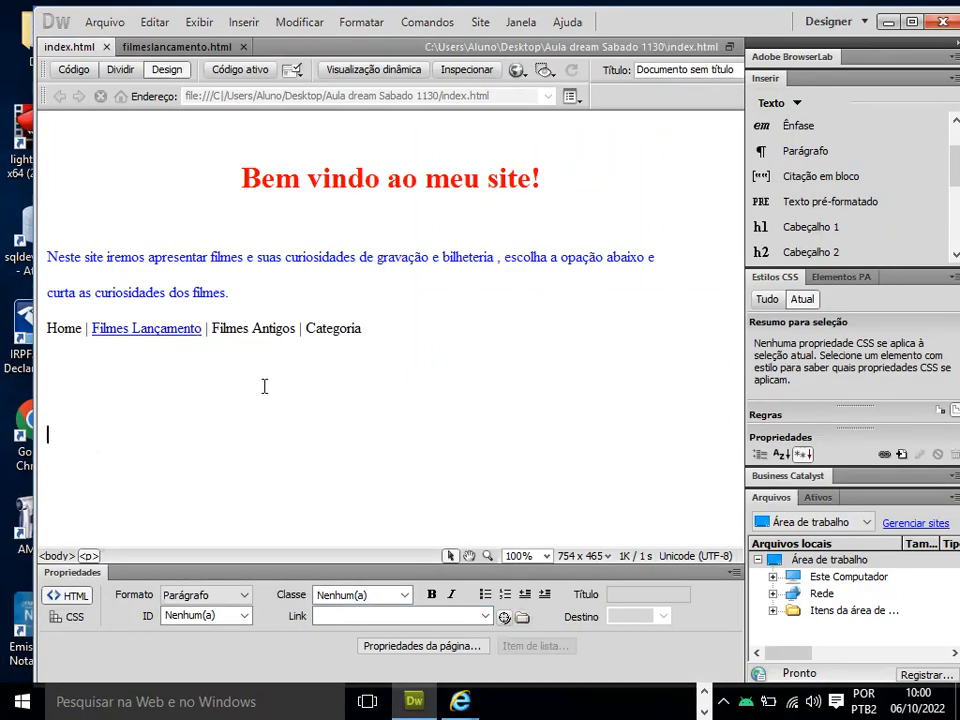
click(180, 47)
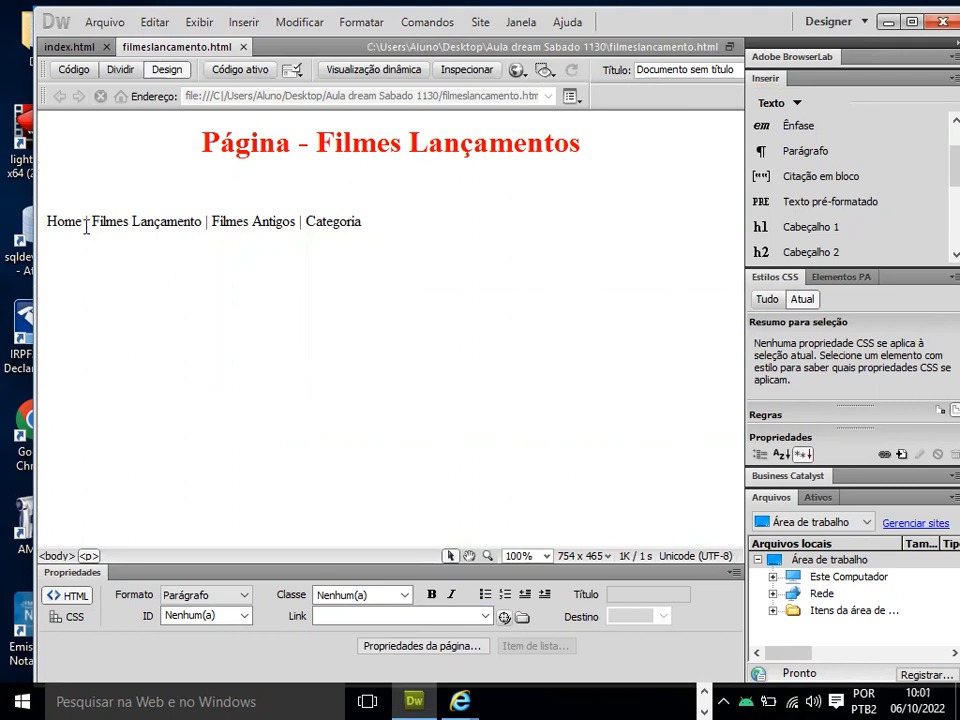
drag(82, 221, 48, 213)
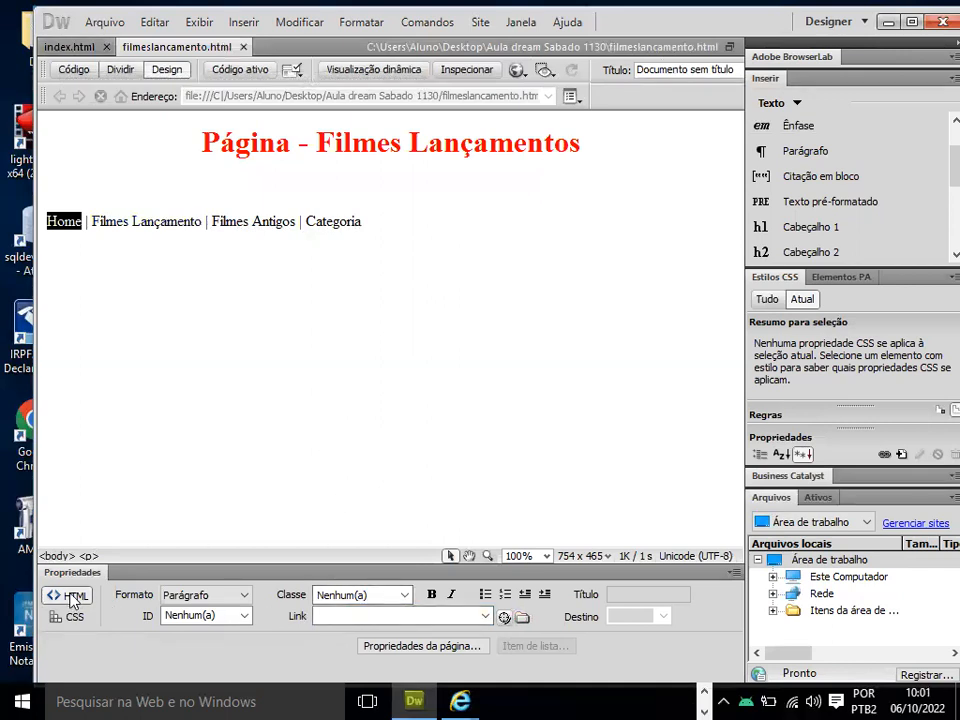
click(415, 616)
click(522, 617)
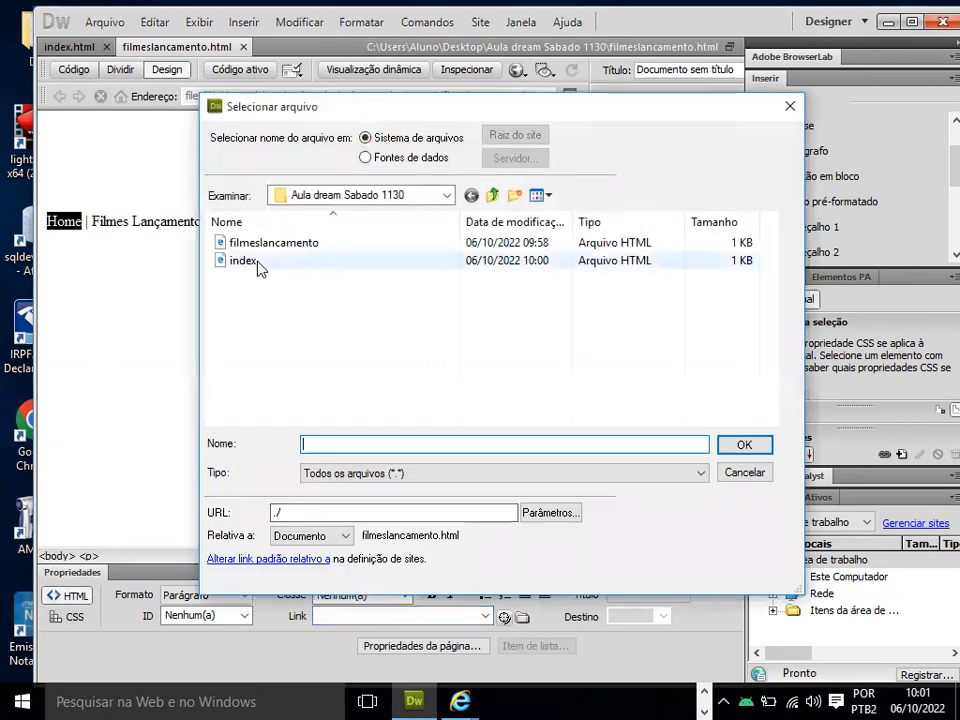
click(256, 266)
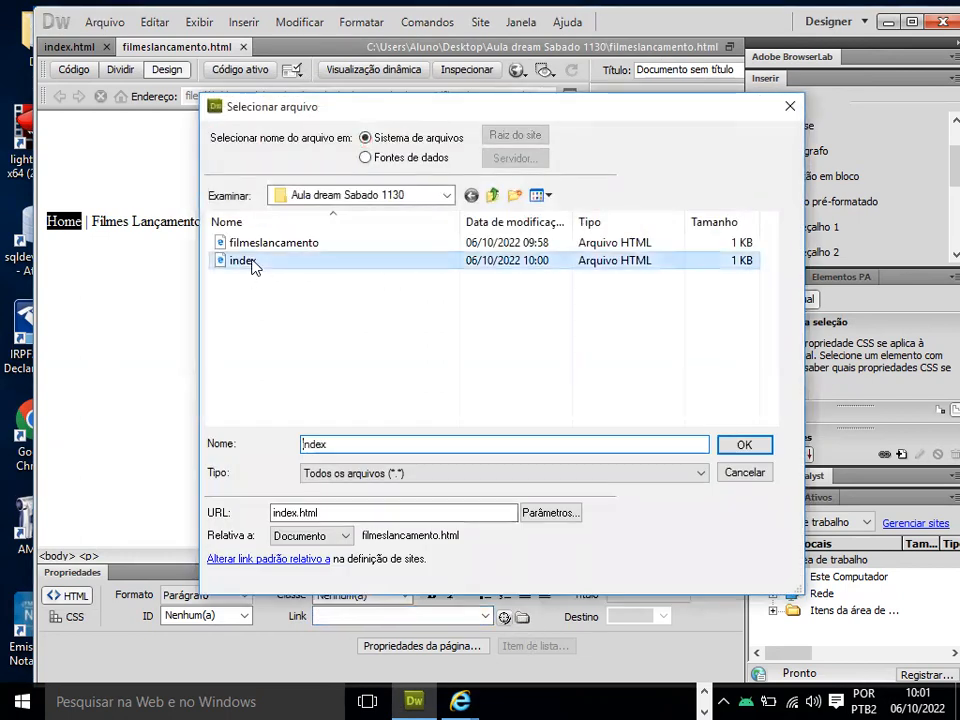
click(742, 455)
click(469, 474)
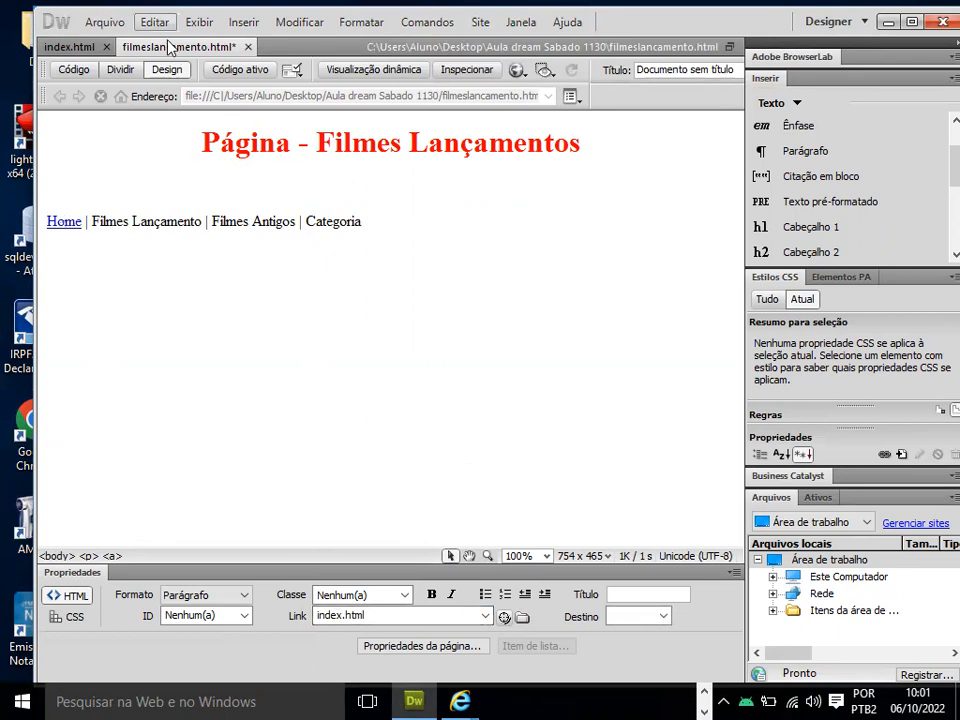
Step: Save the changes to filmeslancamento.html
key(ctrl+s)
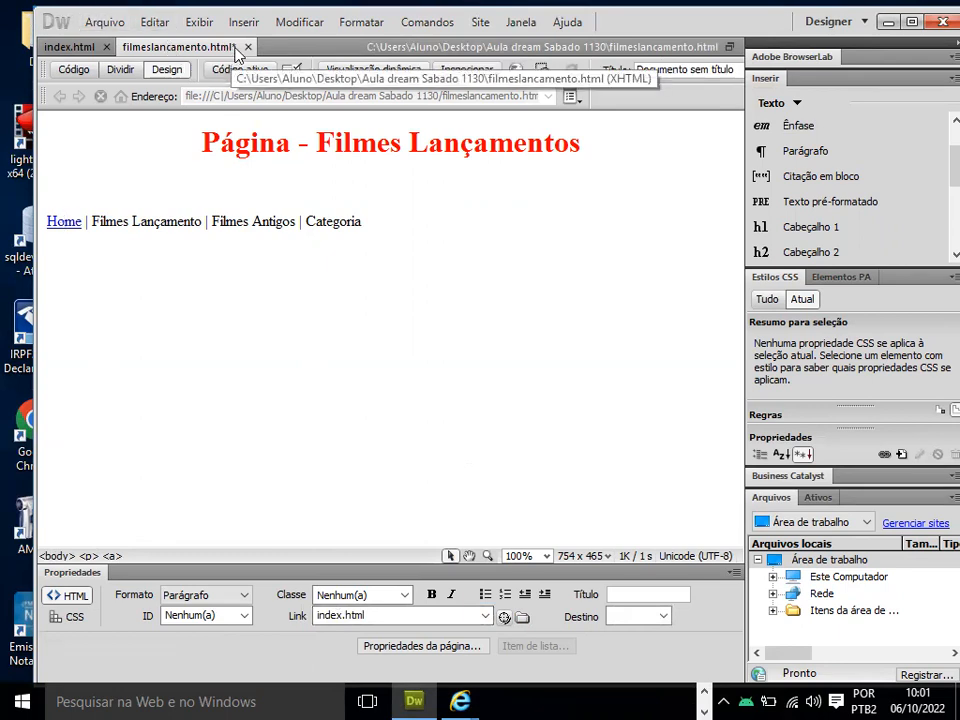
click(105, 21)
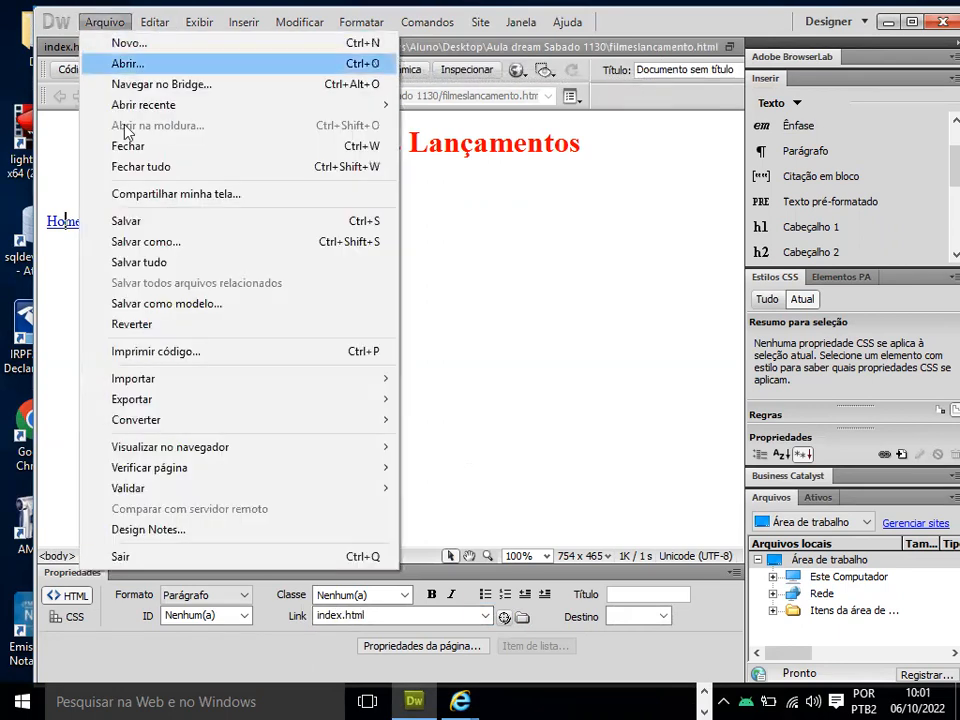
click(141, 224)
Step: Switch to the index.html document and preview it in the IExplore browser
click(68, 48)
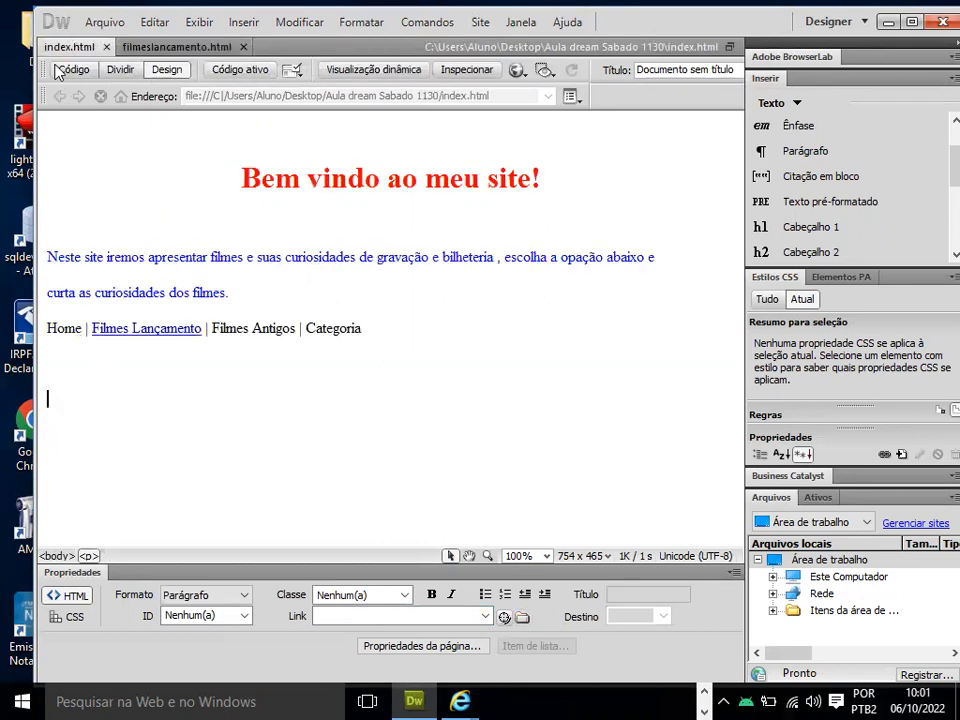
click(104, 22)
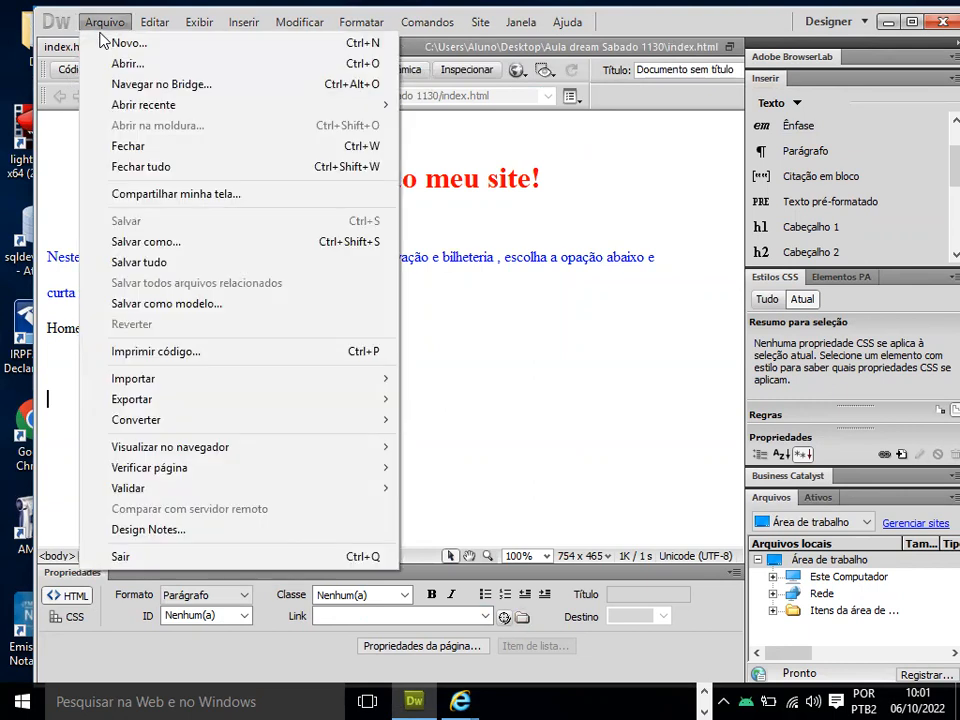
mouse_move(214, 446)
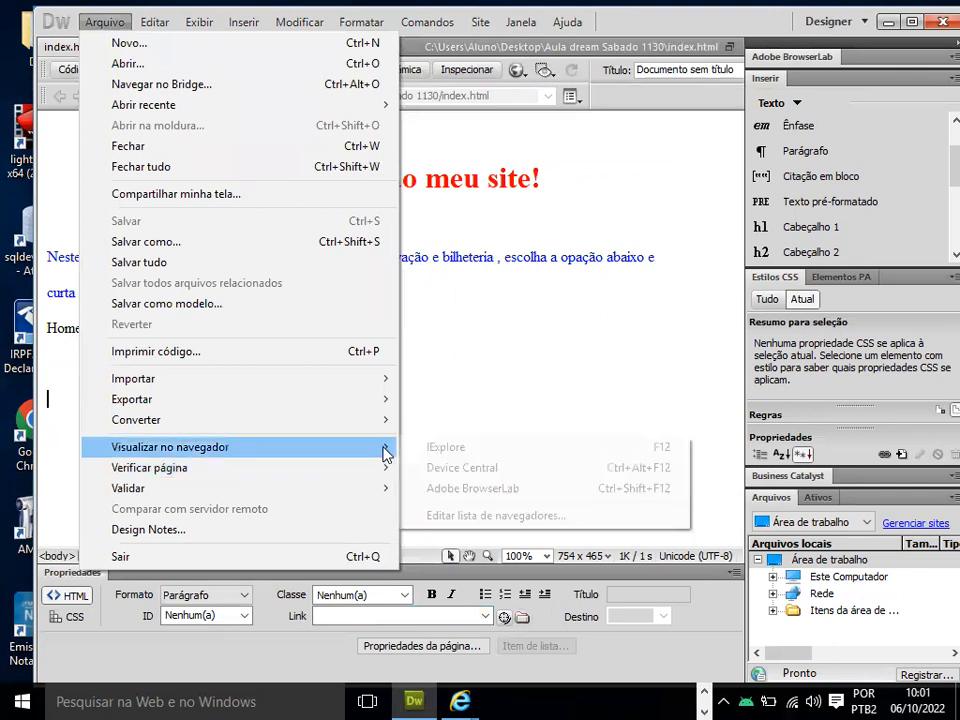
click(430, 447)
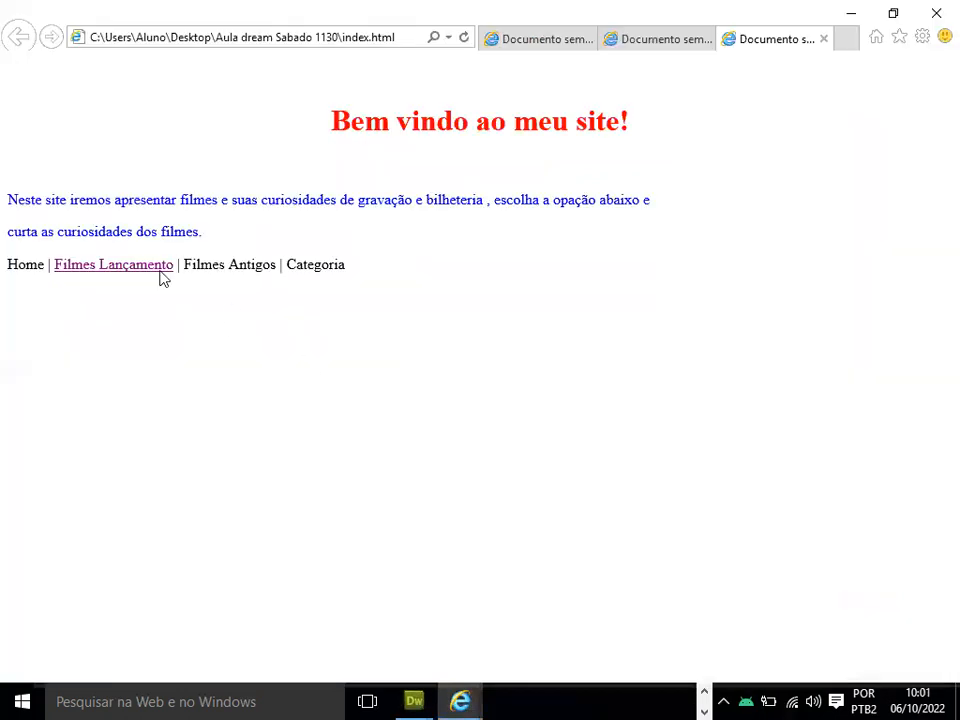
Step: Test the navigation between both pages by following "Filmes Lançamento", "Home" and "Filmes Lançamento" again
click(80, 272)
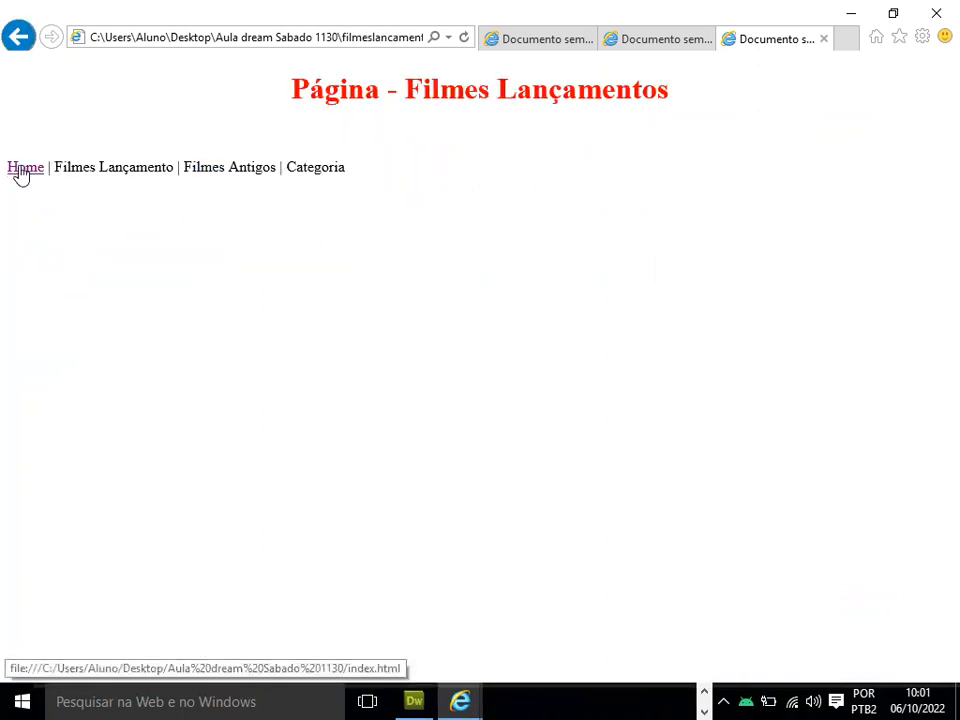
click(22, 172)
click(89, 273)
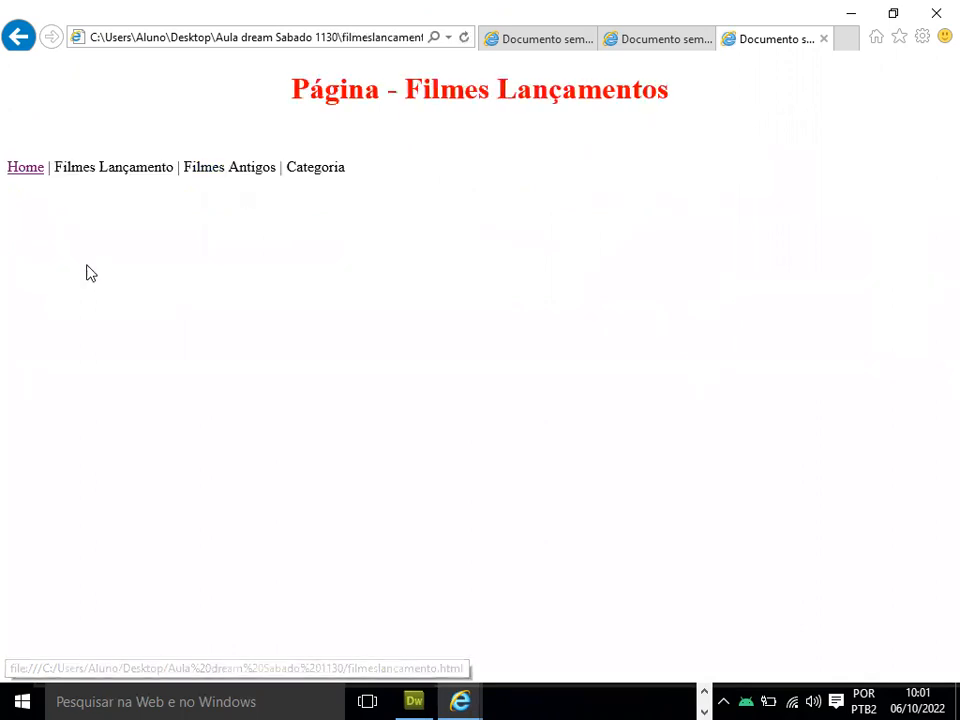
Step: Test the navigation between both pages repeatedly by alternately following the "Home" and "Filmes Lançamento" links, finishing on the Filmes Lançamentos page
click(27, 172)
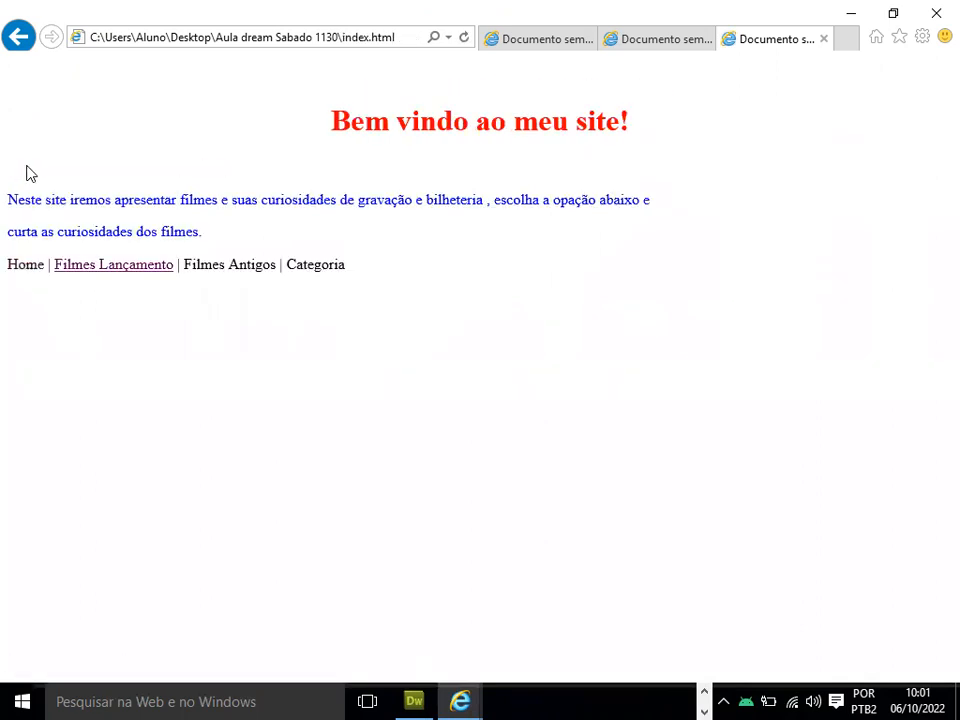
click(77, 265)
click(26, 172)
click(90, 270)
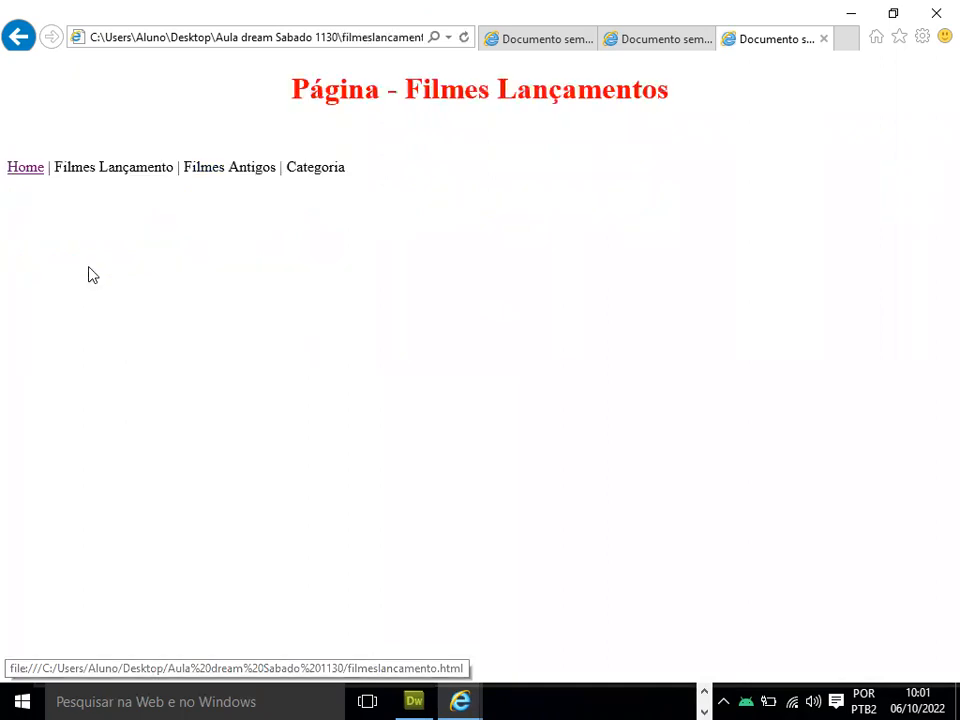
click(27, 172)
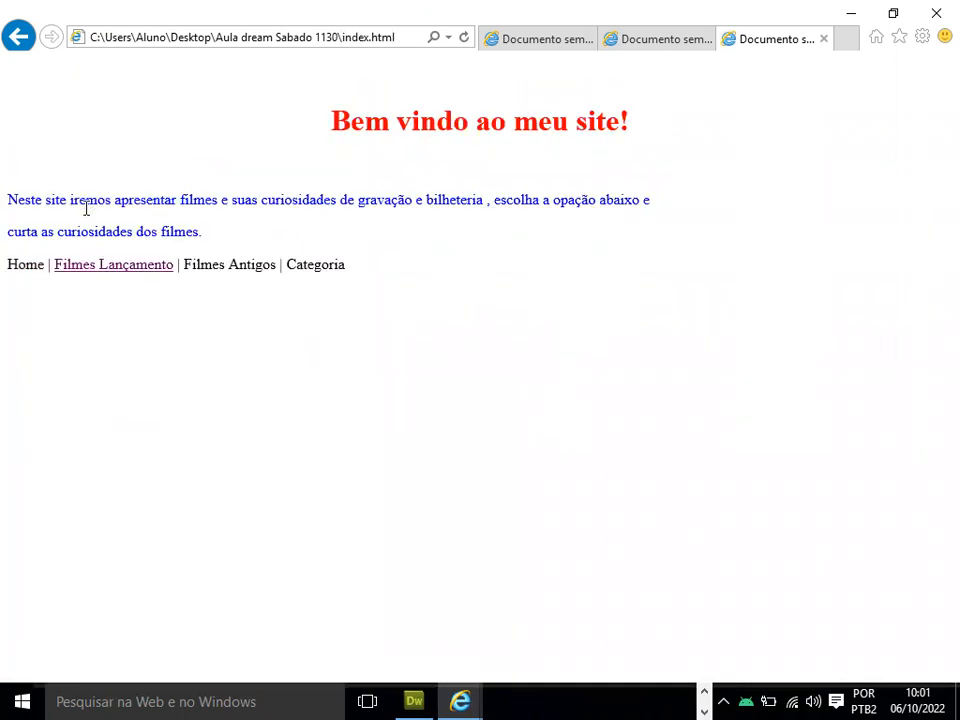
click(86, 265)
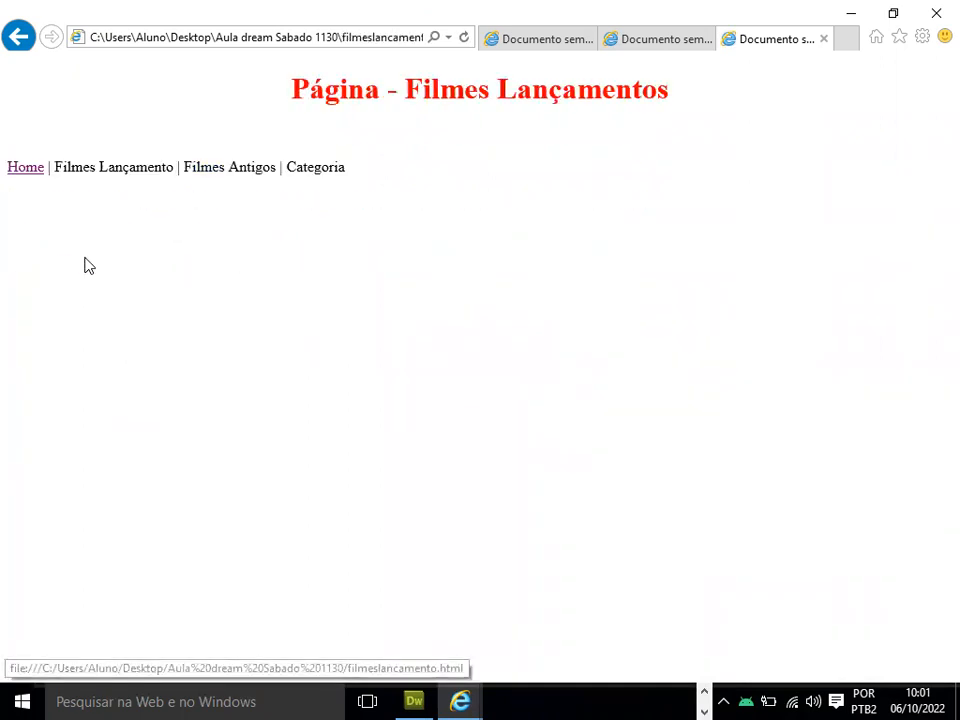
click(24, 170)
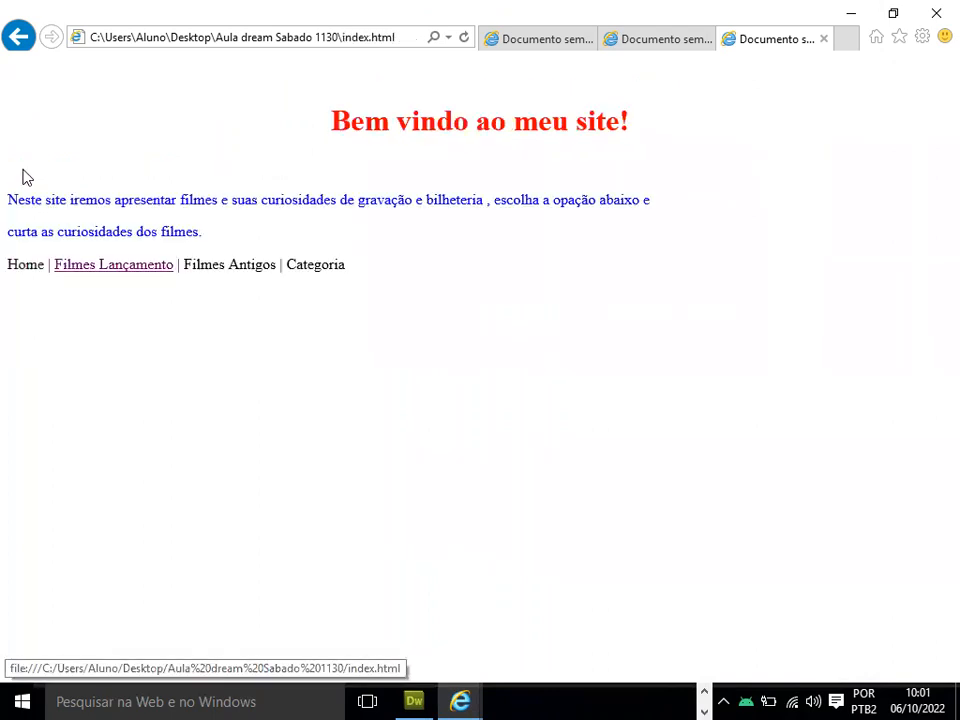
click(88, 266)
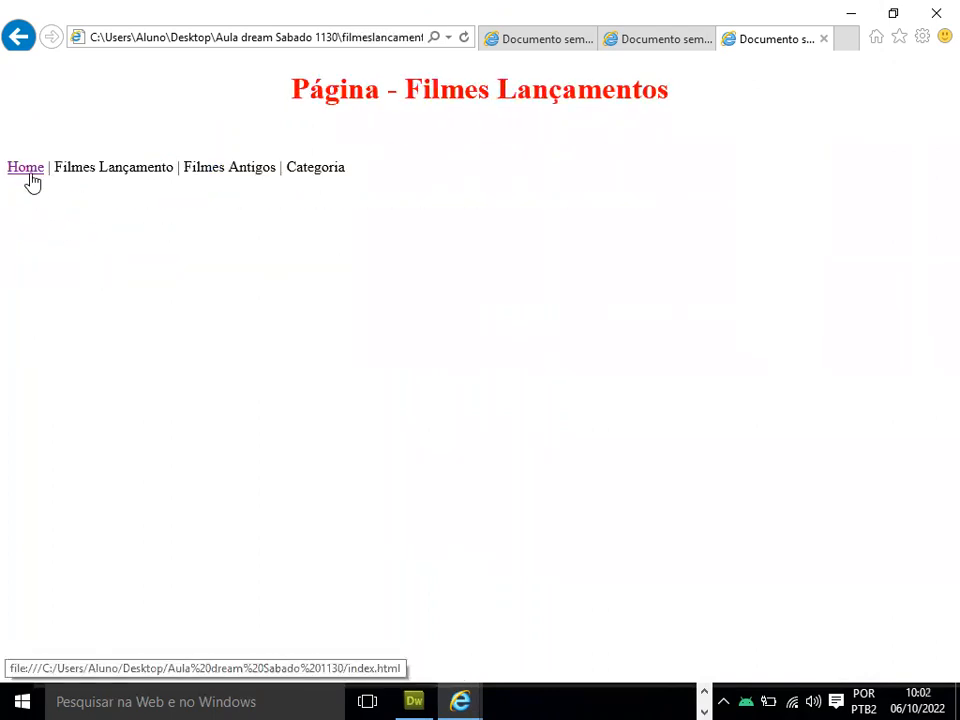
click(29, 175)
click(77, 267)
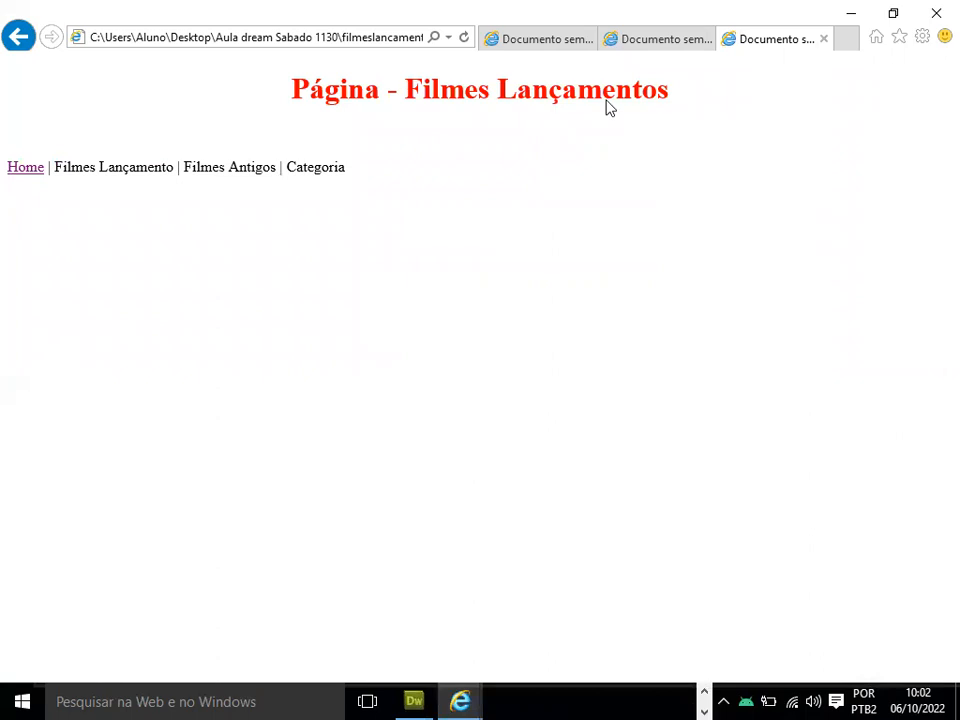
Step: Return to Dreamweaver and switch the insertable objects to the Comum category, bringing Imagens into view
click(851, 13)
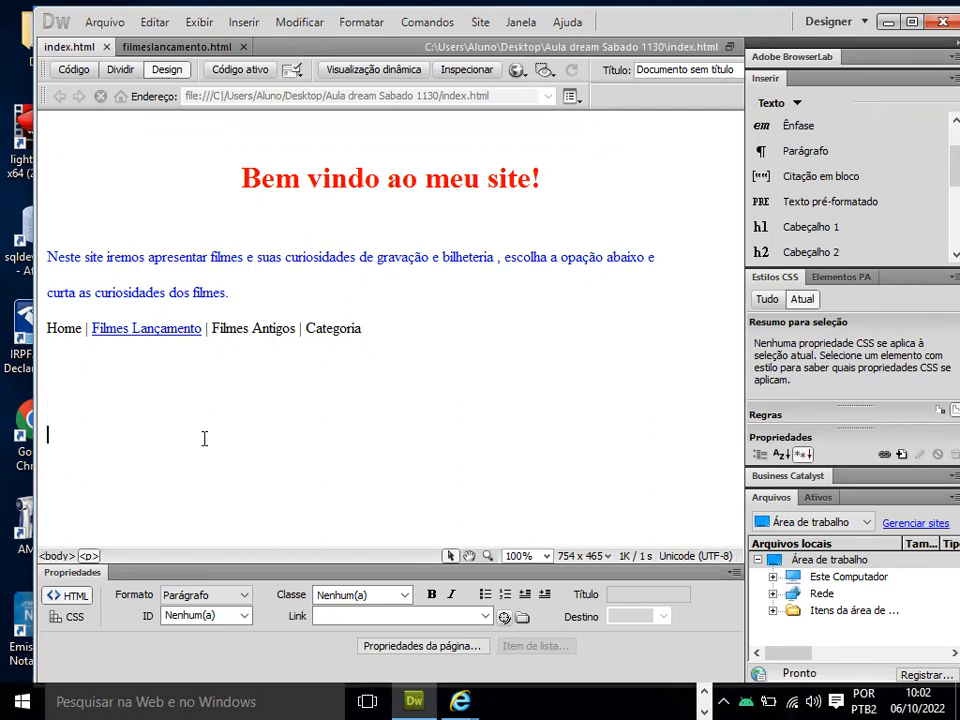
click(243, 21)
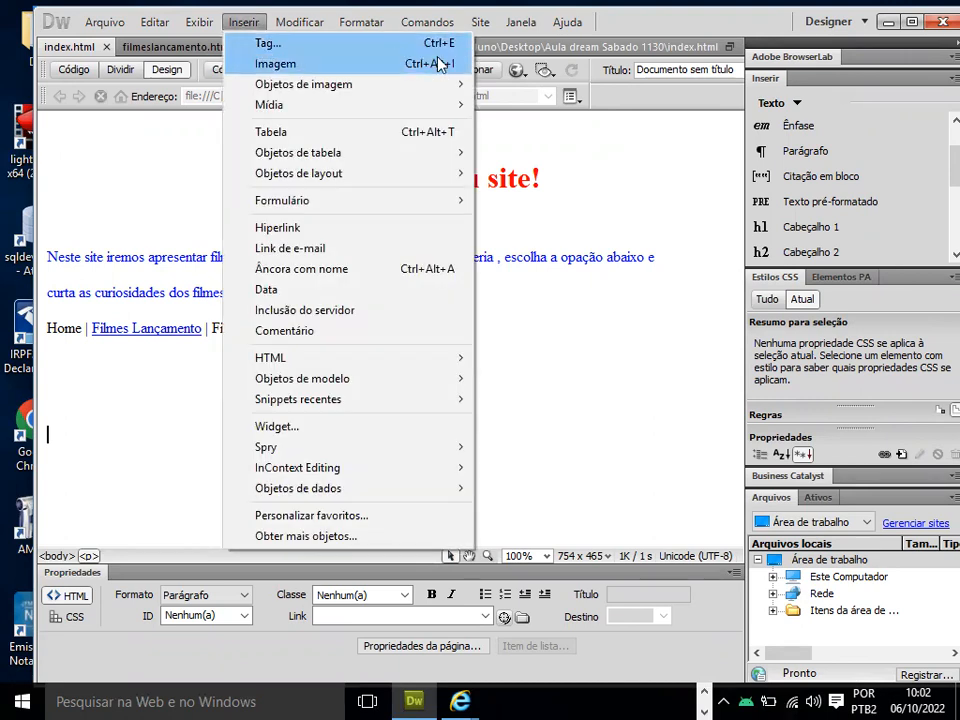
click(757, 88)
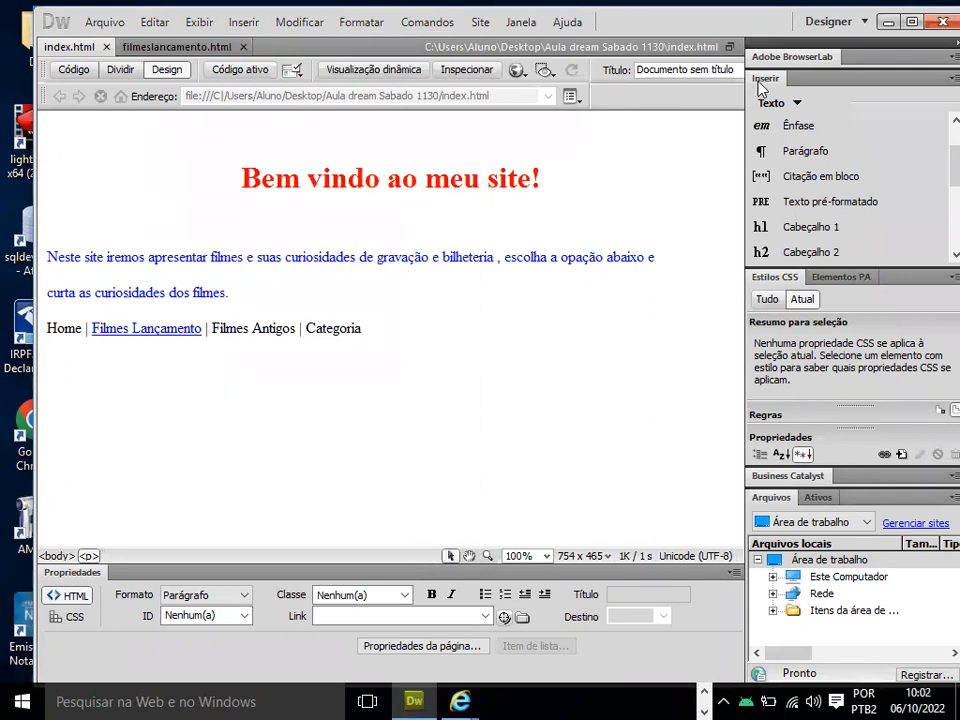
click(797, 105)
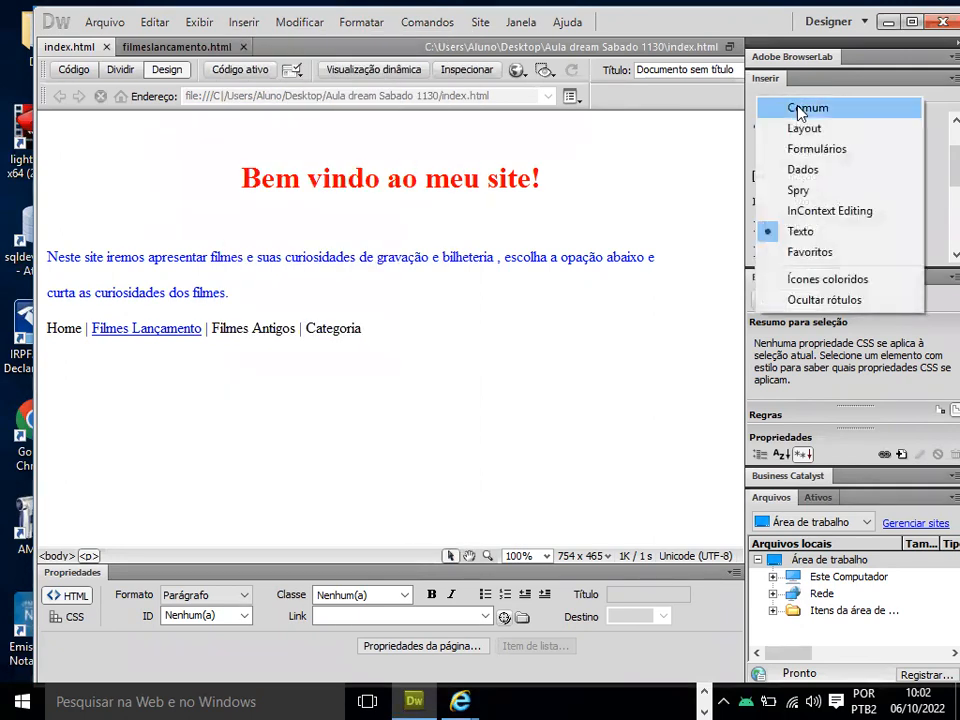
click(805, 108)
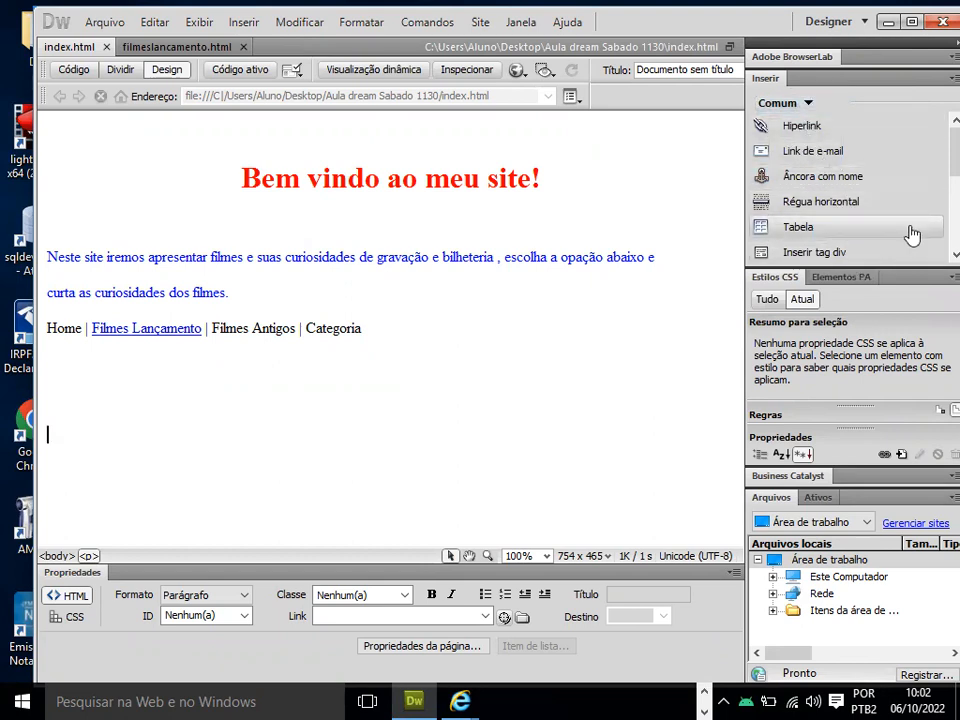
scroll(934, 183, down, 1)
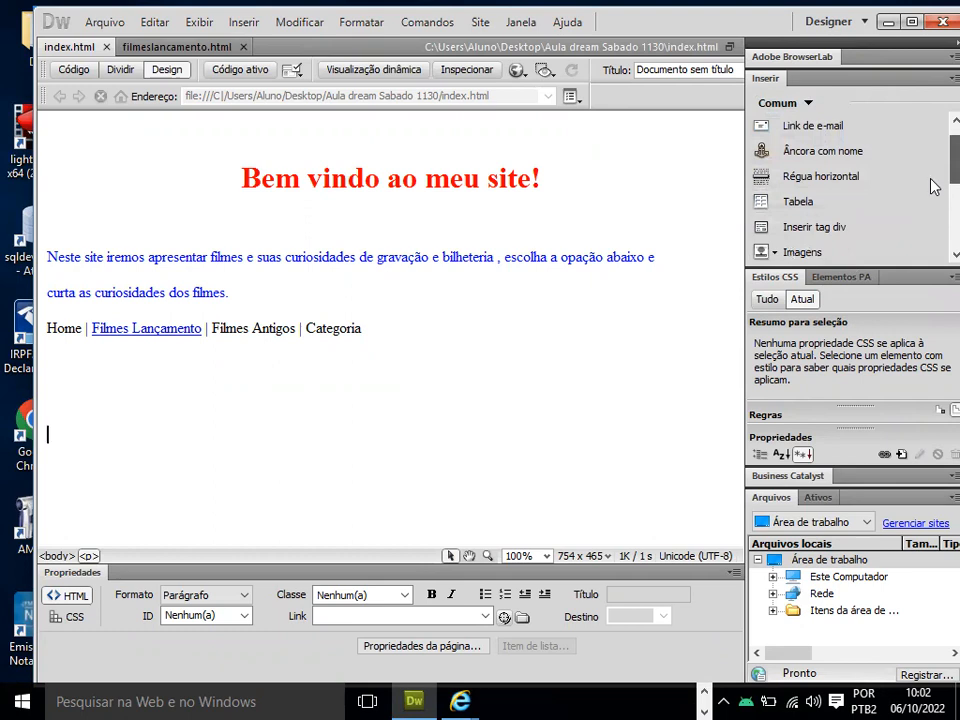
scroll(934, 186, down, 1)
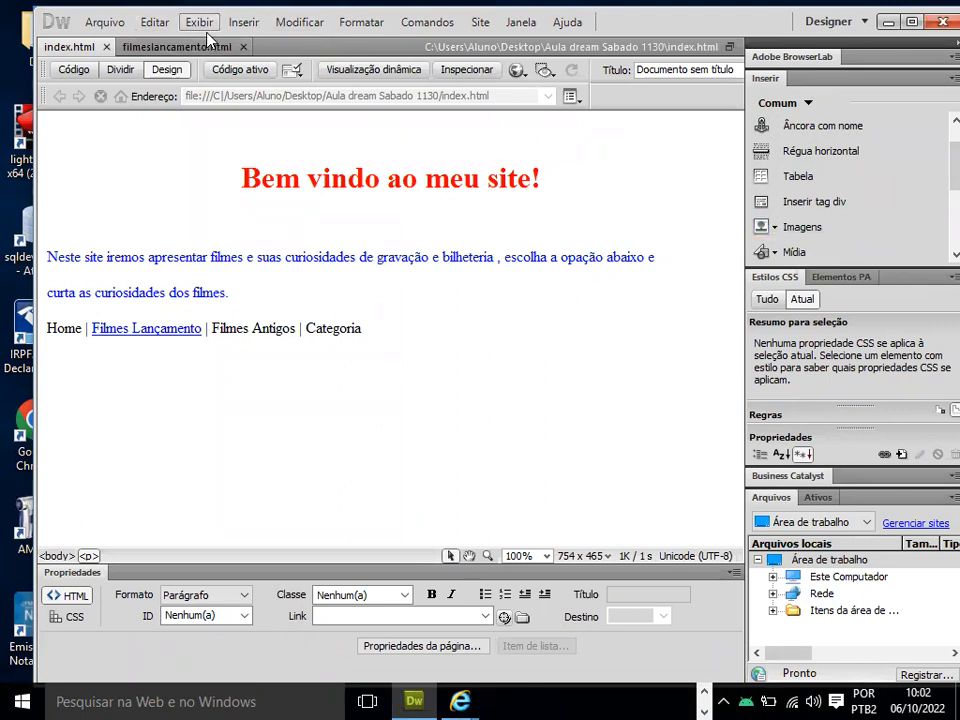
Step: Insert the image FILME_002 from the Filmes folder inside Imagens, Dirversas, below the menu of index.html with the alternative text "Home Aranha"
click(243, 21)
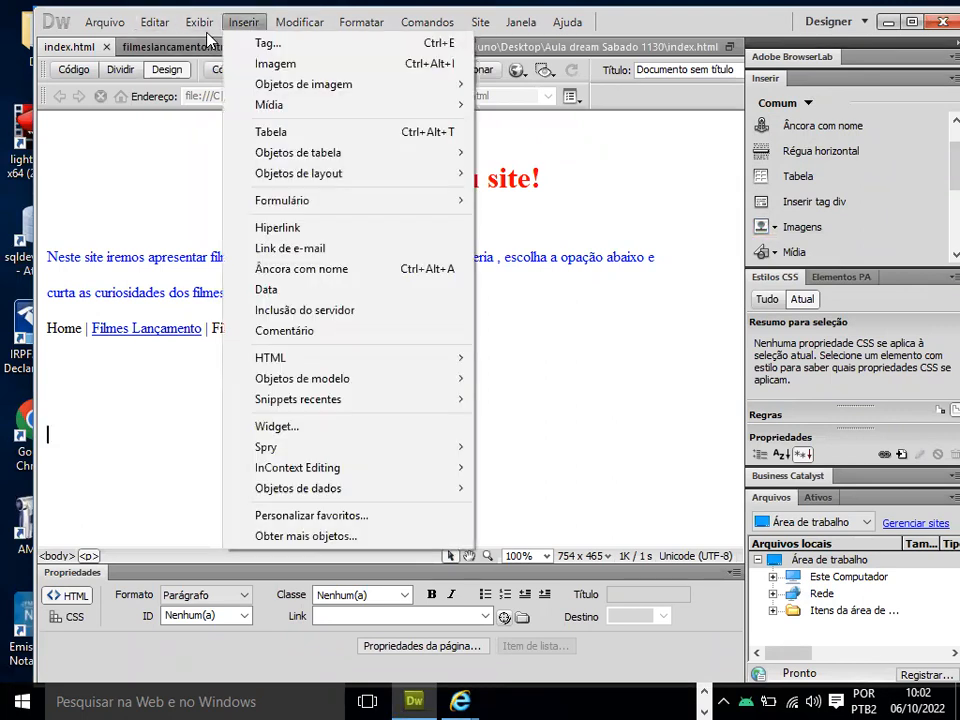
click(262, 66)
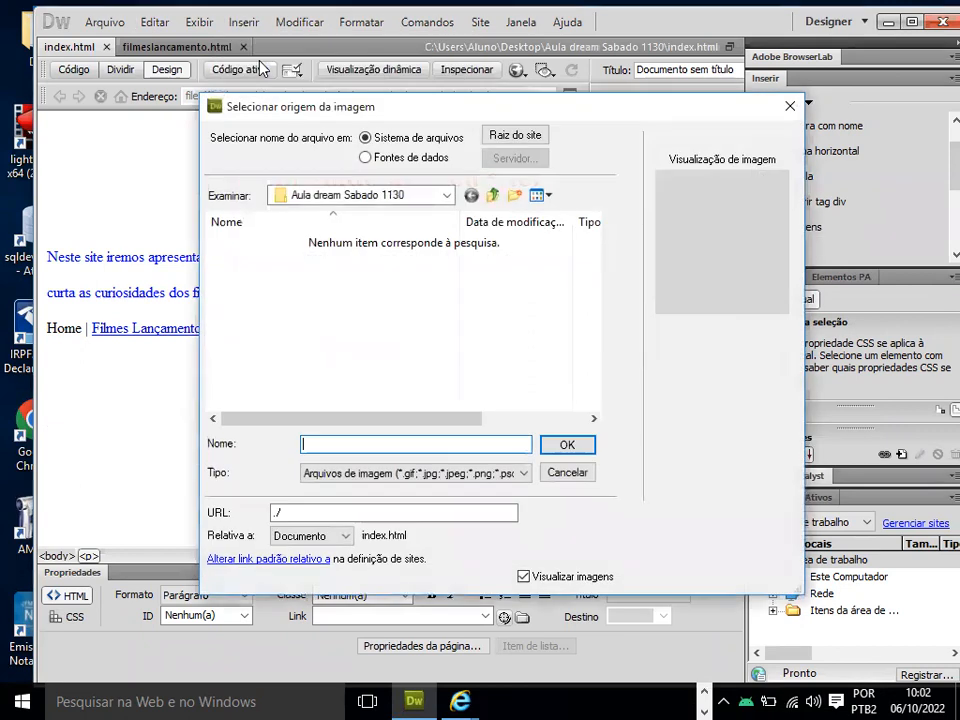
click(340, 196)
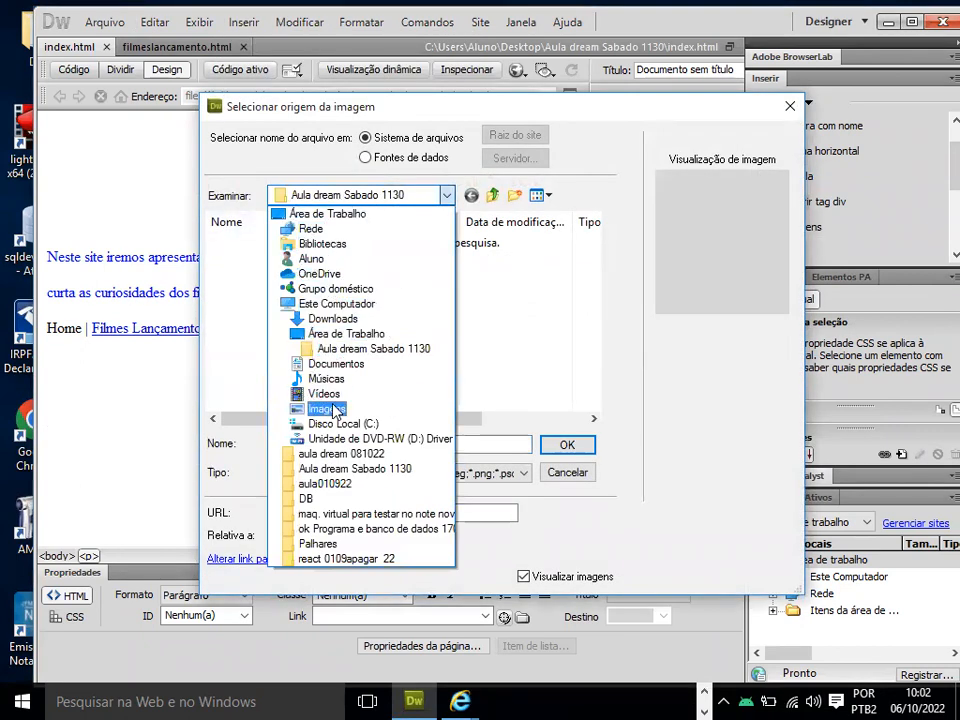
click(322, 408)
double_click(257, 288)
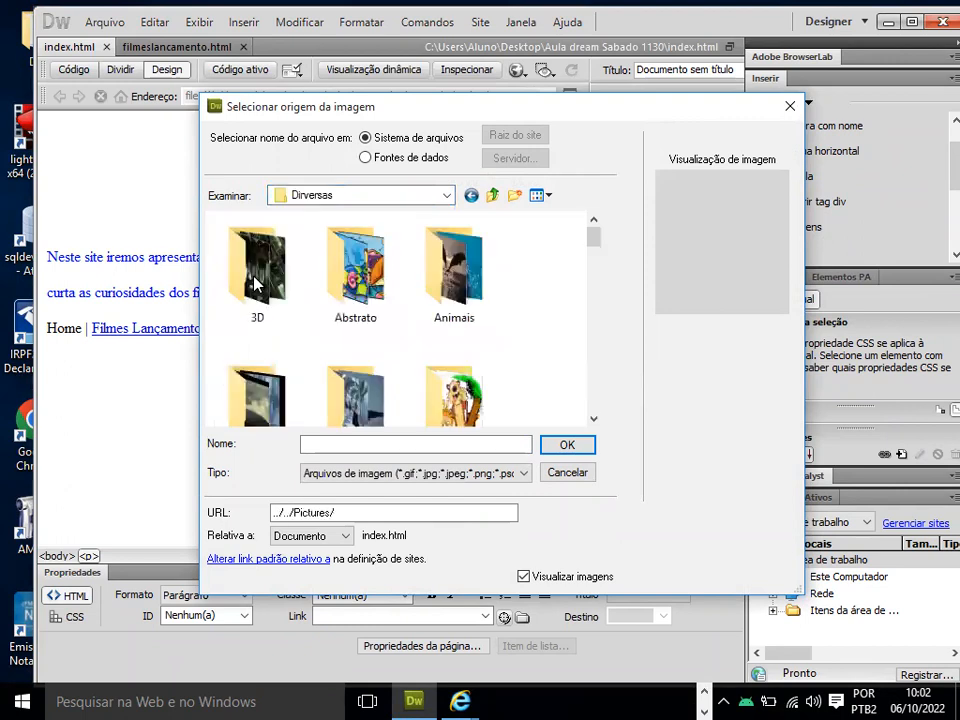
drag(593, 242, 598, 304)
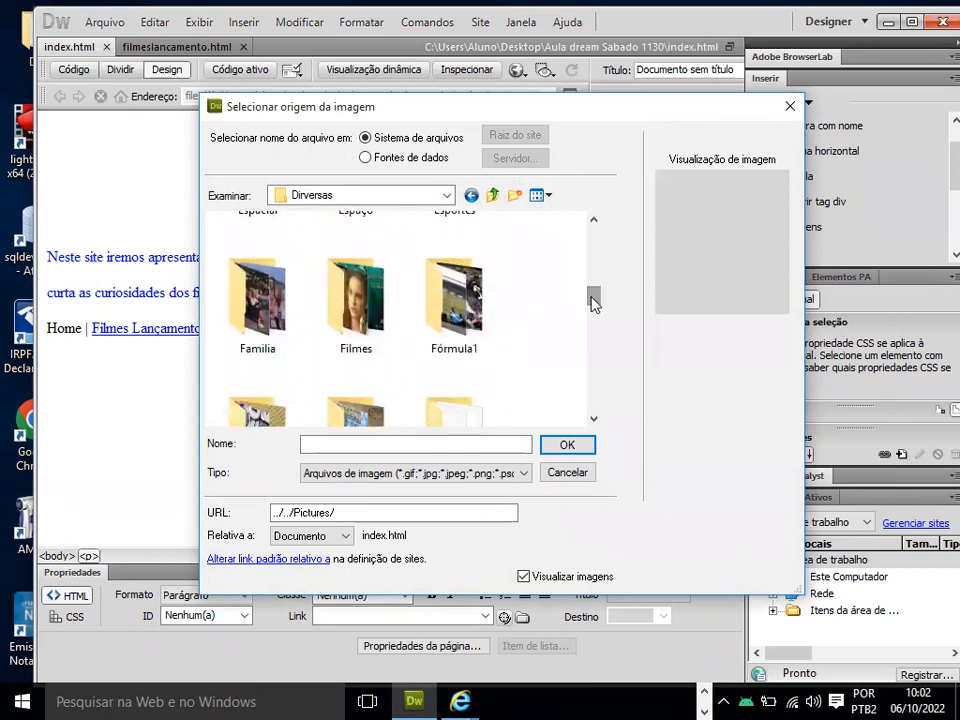
double_click(366, 312)
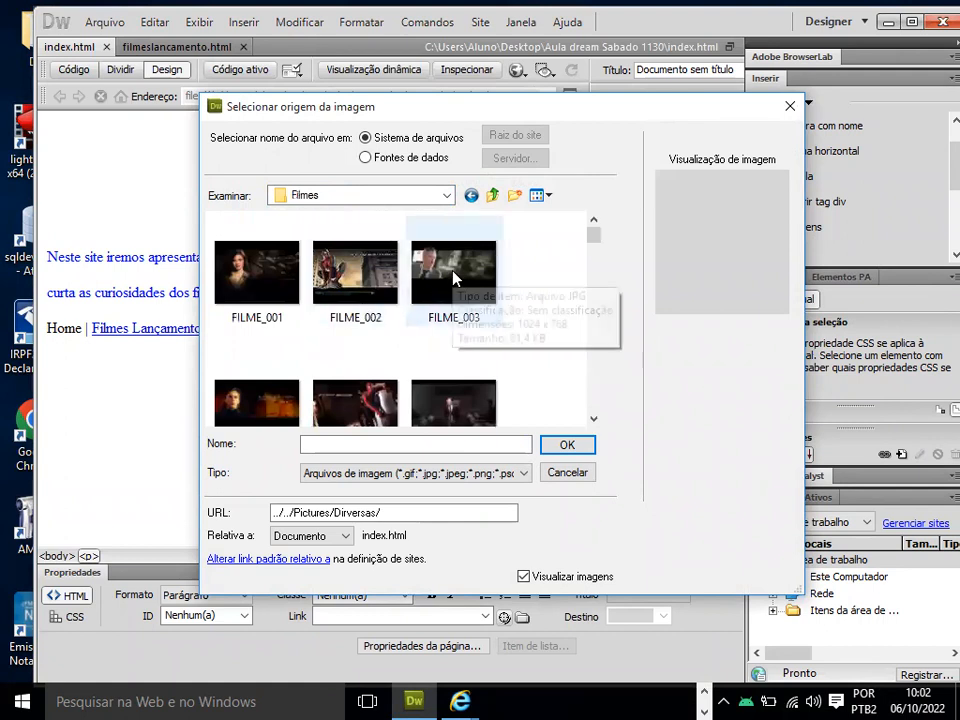
click(355, 290)
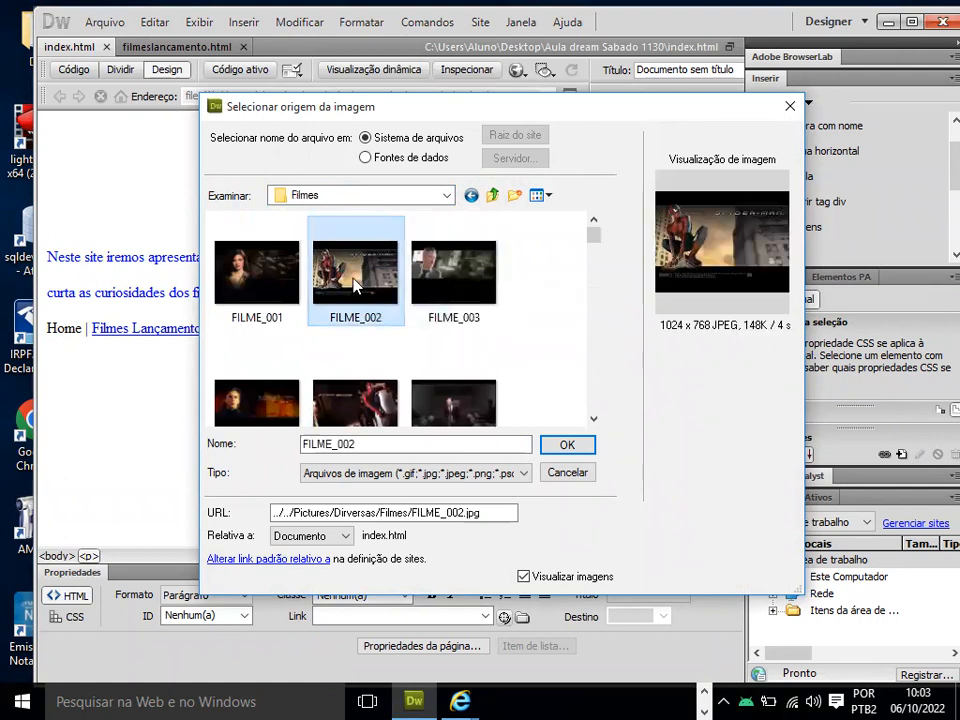
click(564, 446)
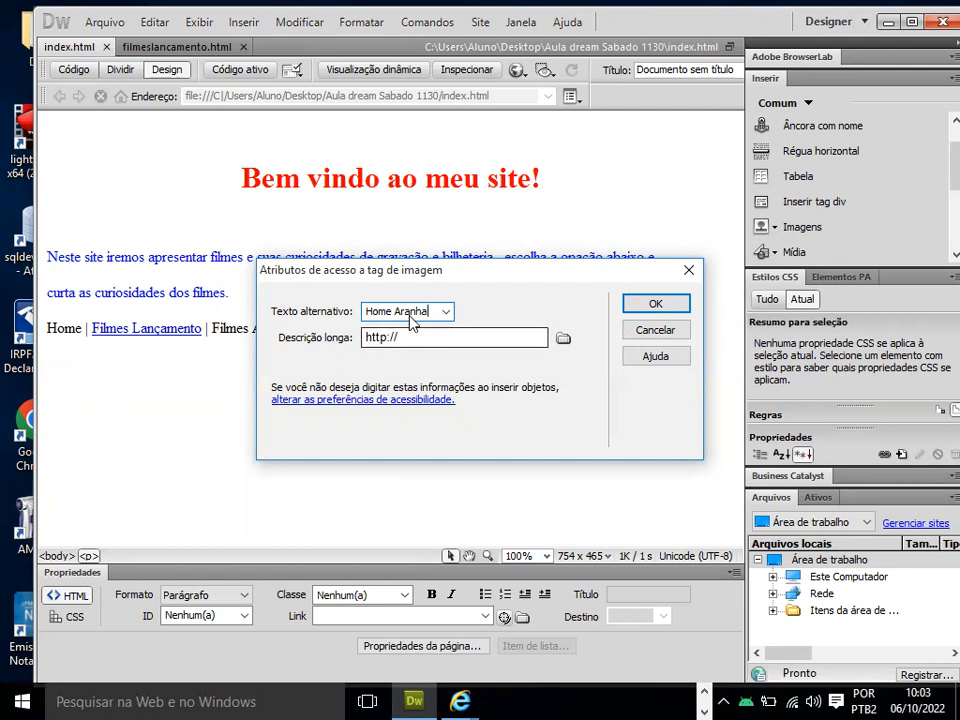
click(650, 305)
Step: Shrink the Spider-Man image to about 546 × 372 pixels at 50% zoom and restore the view to 100%
drag(733, 260, 678, 344)
click(711, 374)
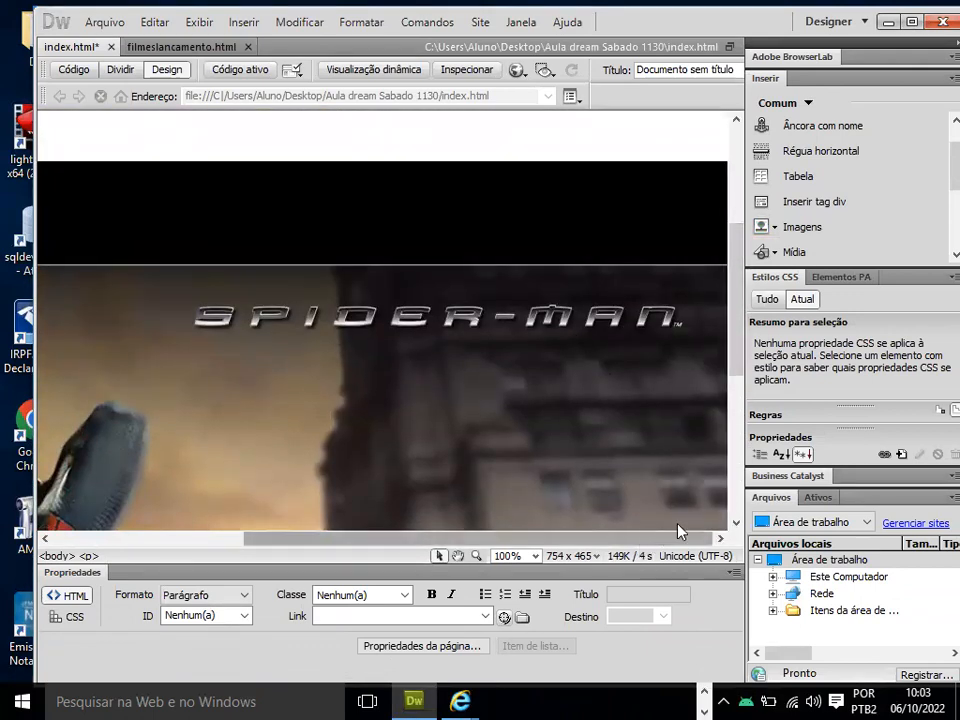
mouse_move(740, 305)
mouse_down()
mouse_move(748, 392)
mouse_move(744, 295)
mouse_up()
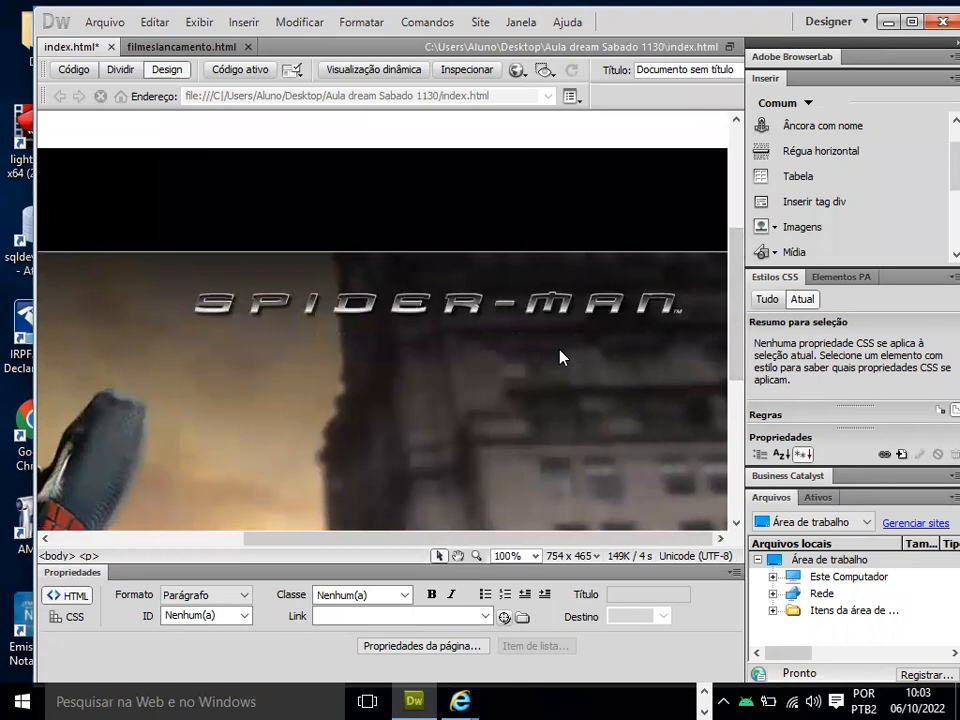
click(535, 556)
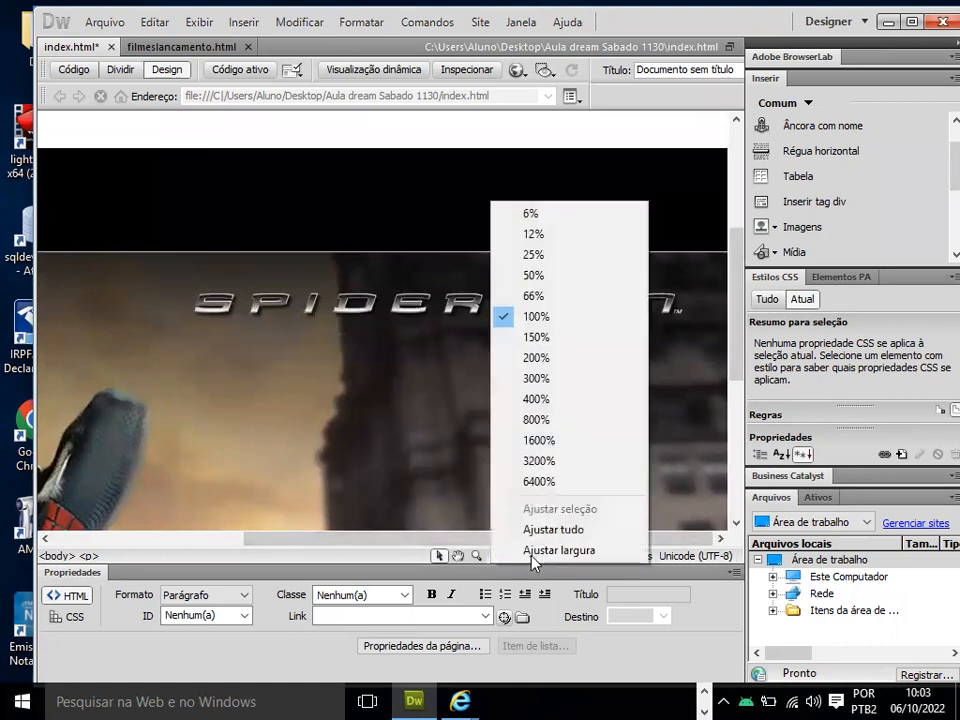
click(536, 276)
click(458, 422)
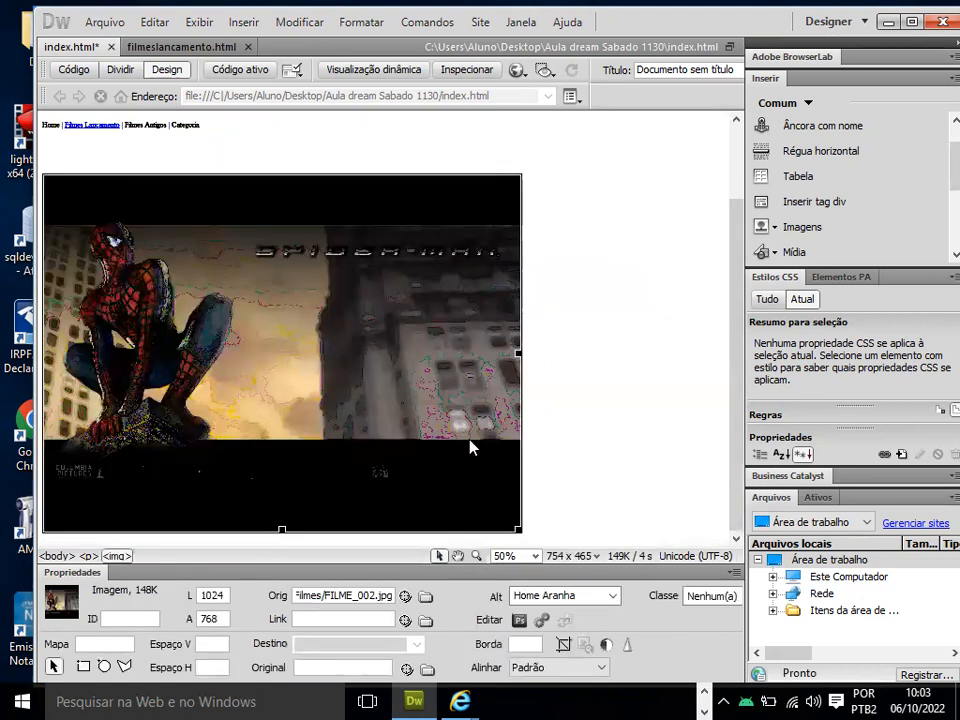
drag(517, 529, 319, 394)
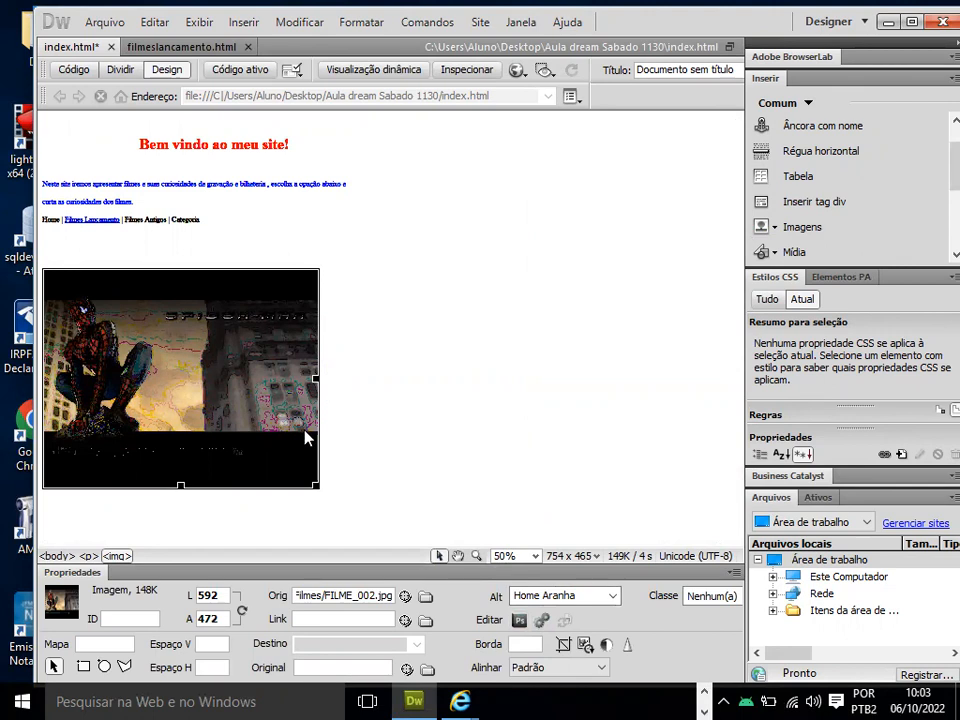
drag(314, 487, 295, 441)
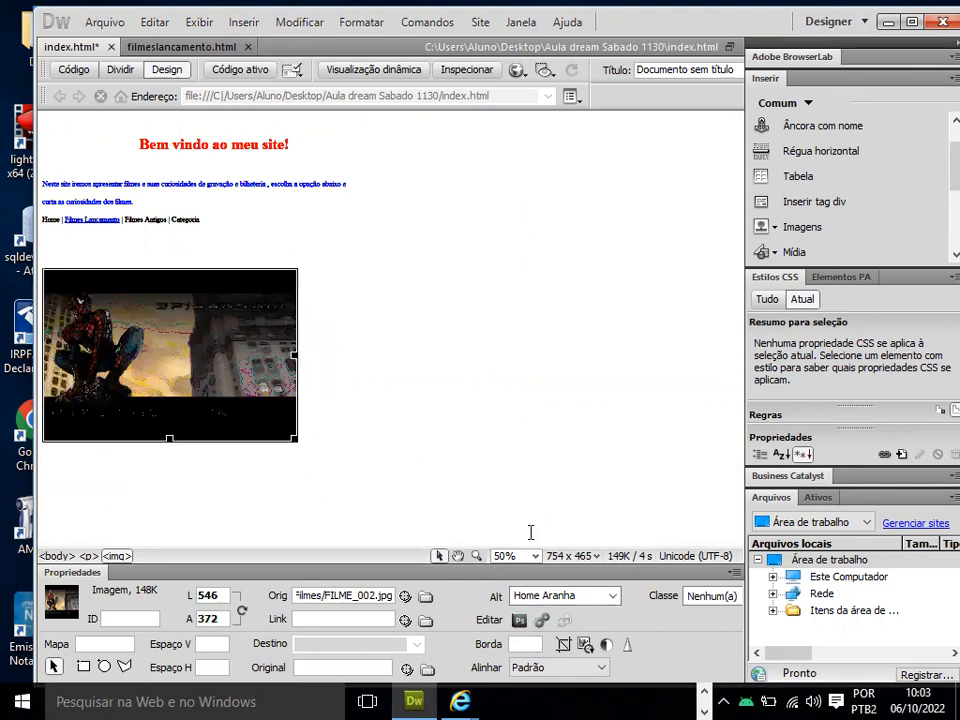
click(534, 558)
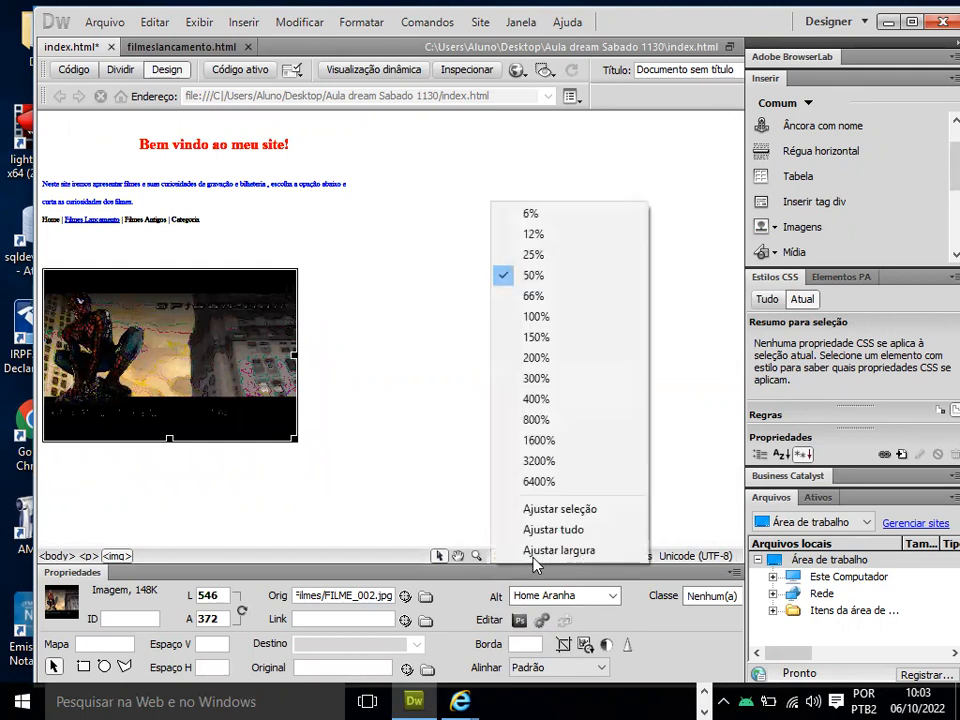
click(530, 317)
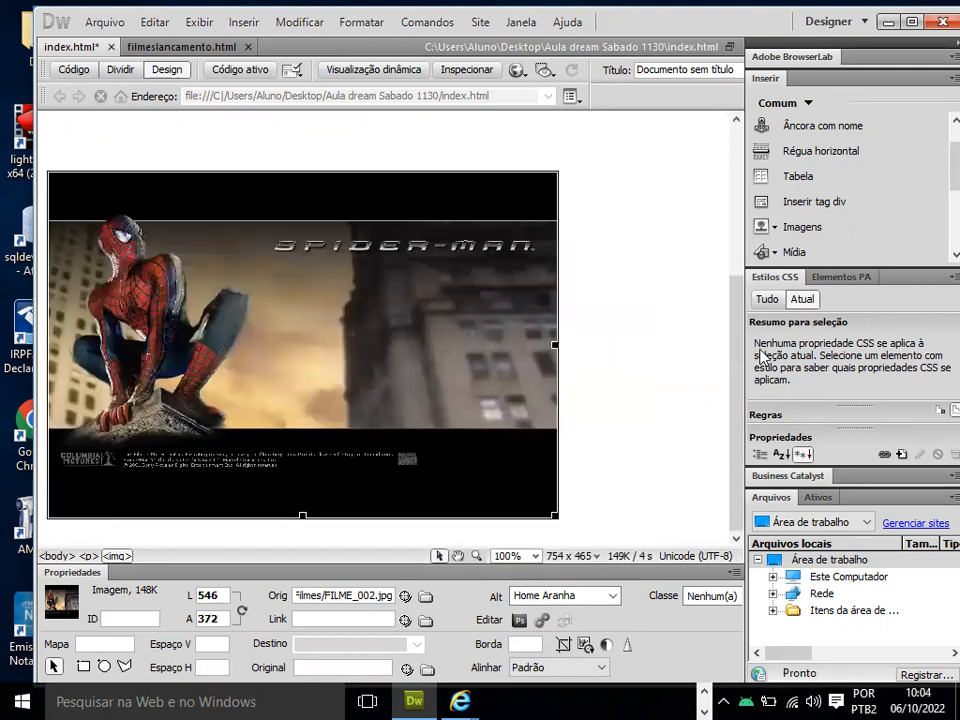
Step: Remove one empty line between the menu and the Spider-Man image and save index.html
drag(740, 343, 724, 231)
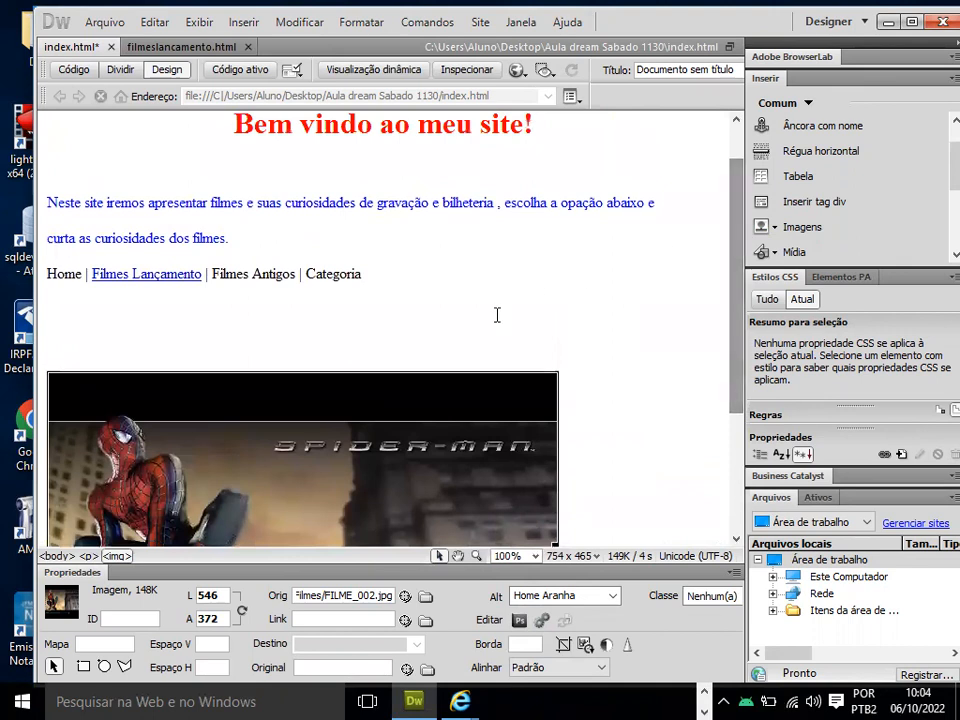
click(343, 310)
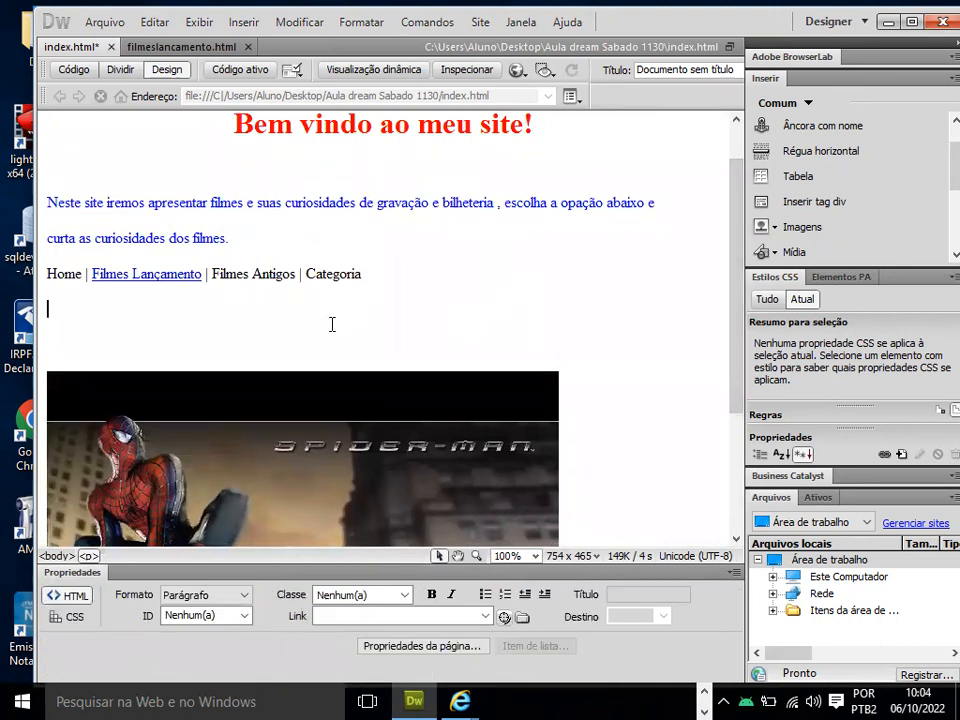
key(Delete)
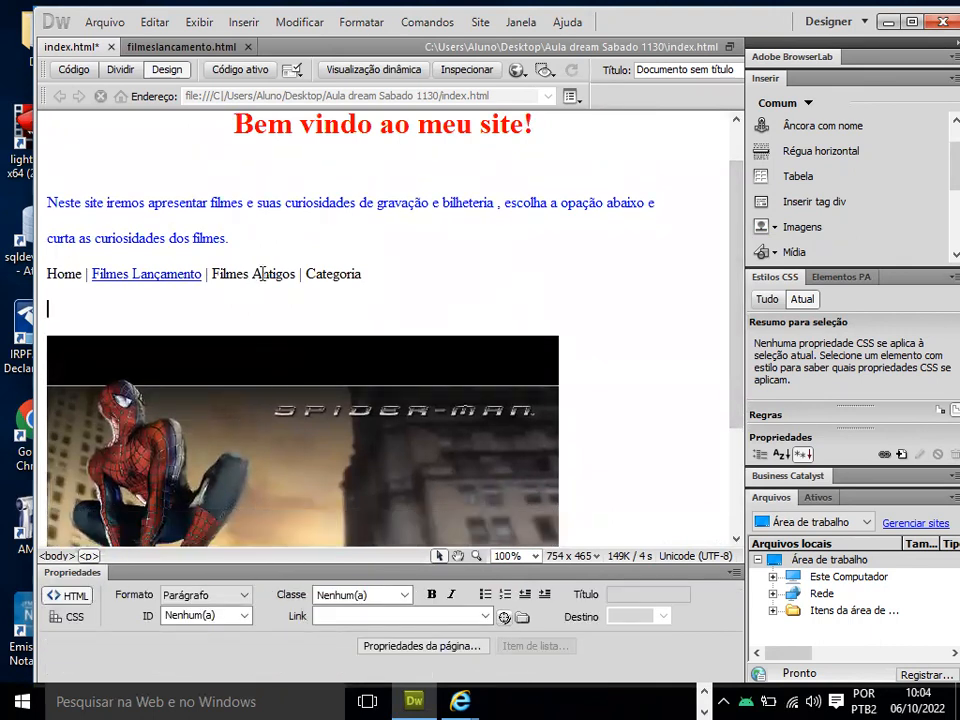
key(alt)
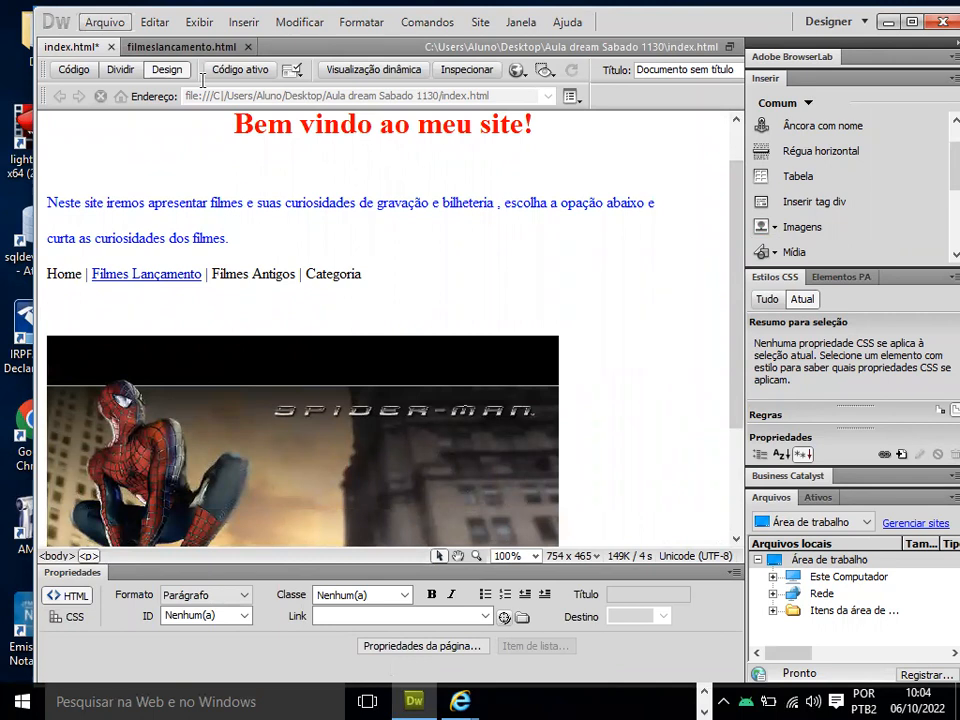
key(Down)
click(129, 222)
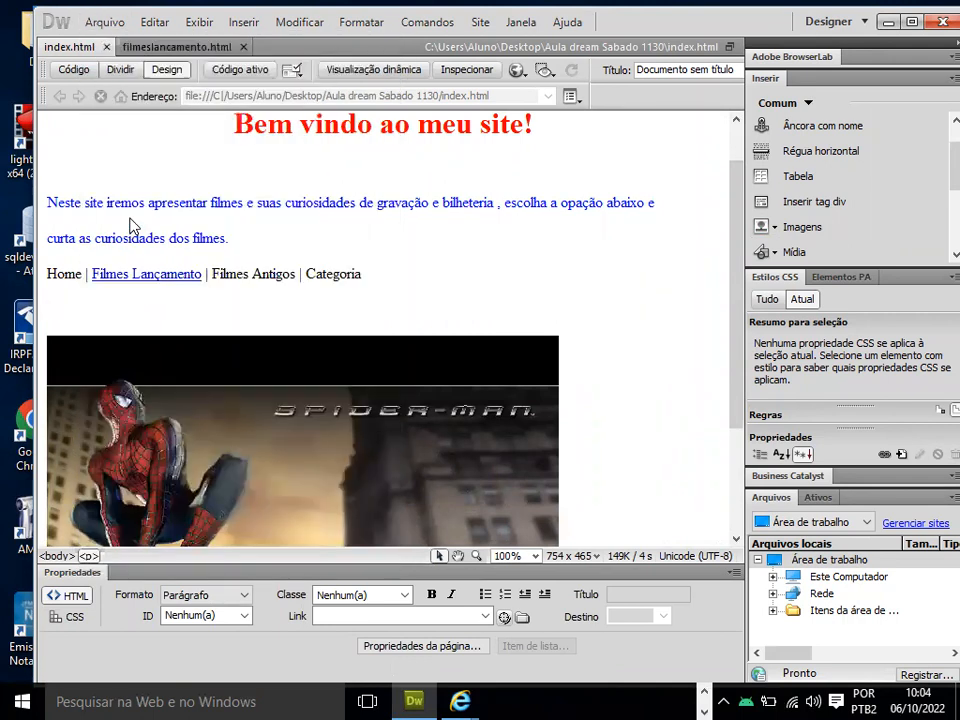
Step: Preview index.html in IExplore and test the Filmes Lançamento link and the Home link back
click(104, 21)
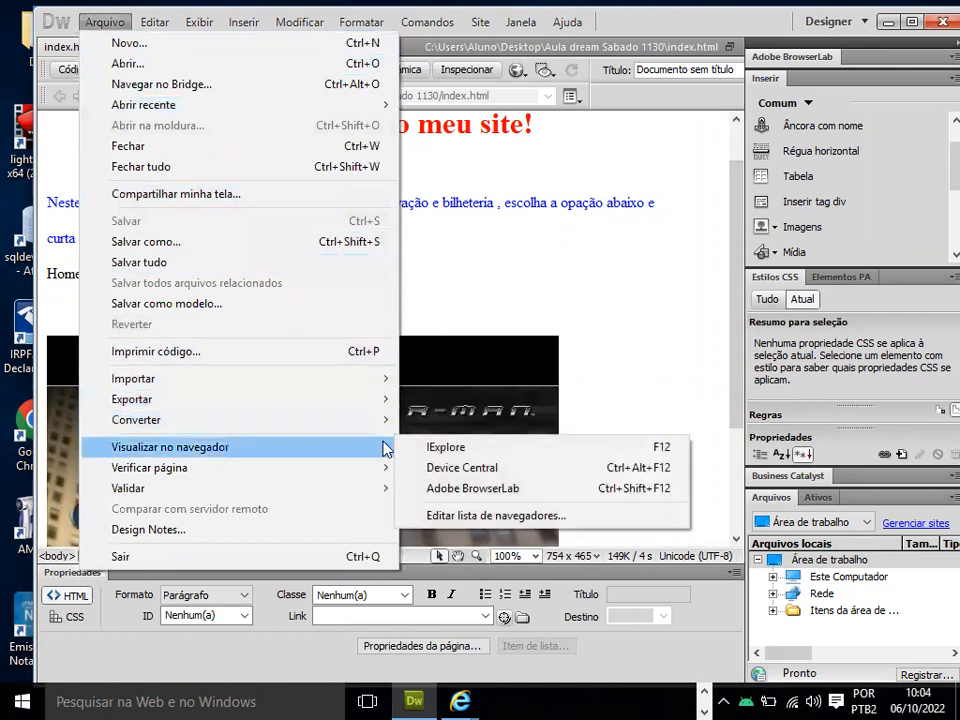
mouse_move(396, 446)
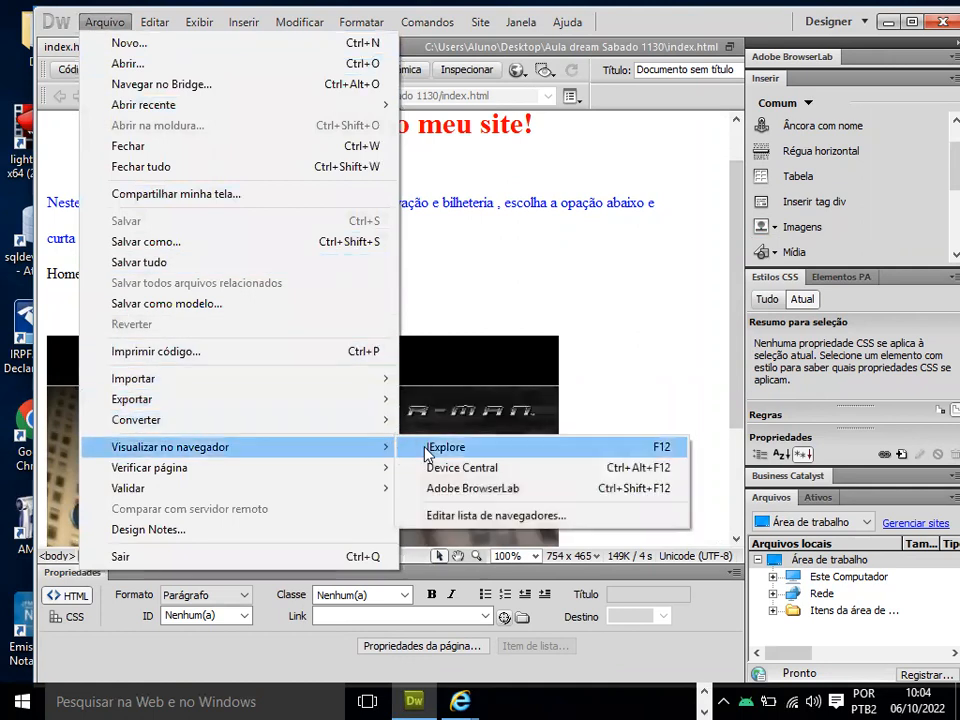
click(425, 444)
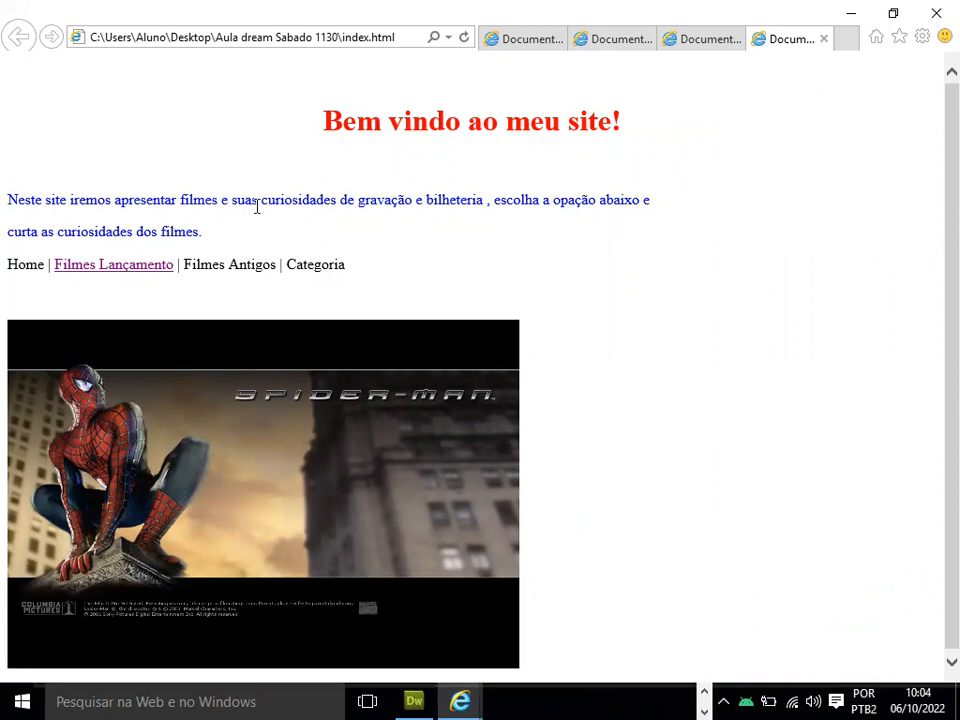
click(84, 276)
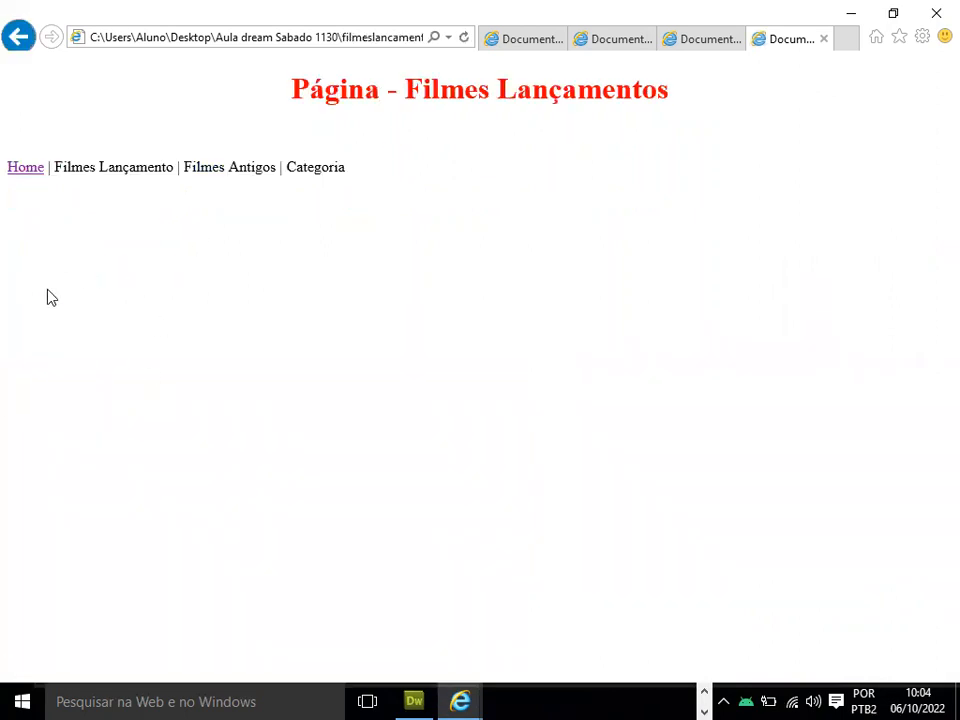
click(26, 168)
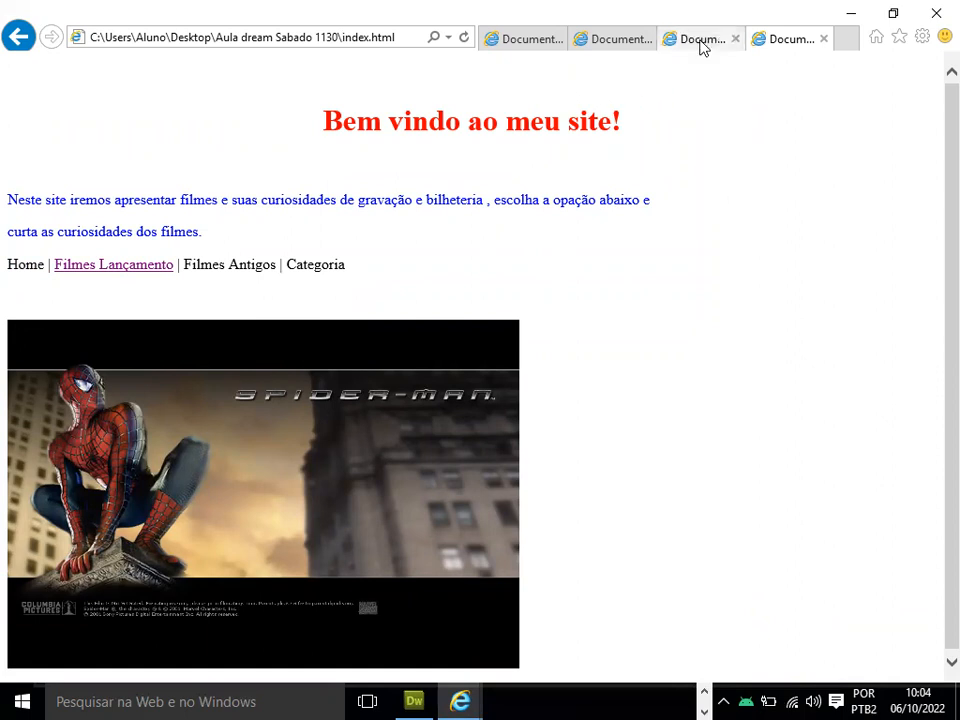
Step: Return to Dreamweaver and review the intro paragraph, the HTML and CSS properties, the Filmes Lançamento link and the Spider-Man image on index.html
key(alt+Tab)
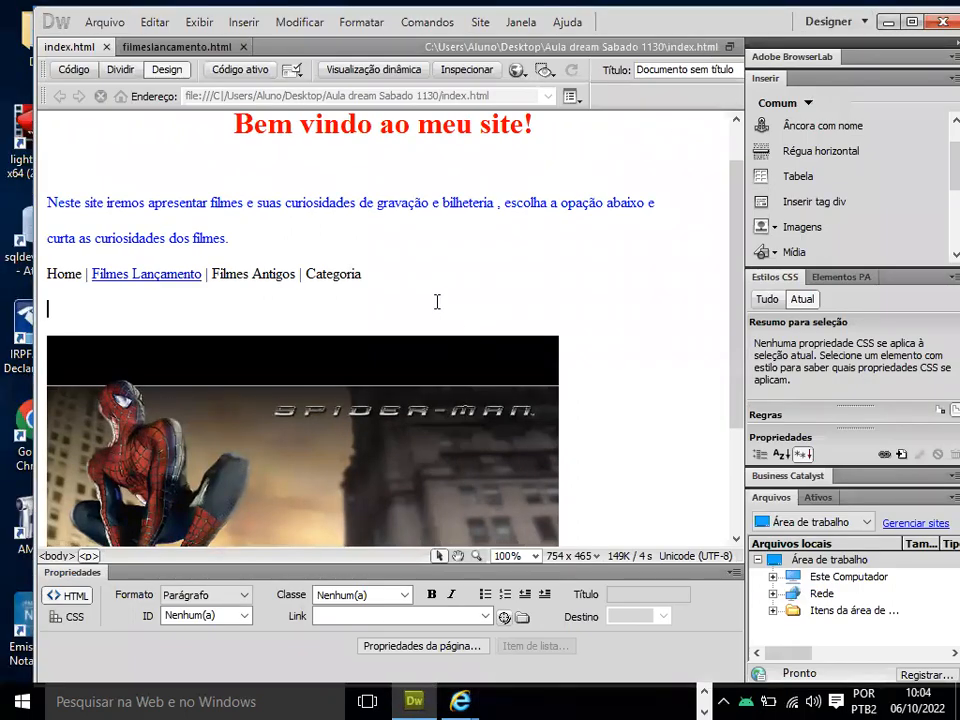
drag(114, 202, 166, 202)
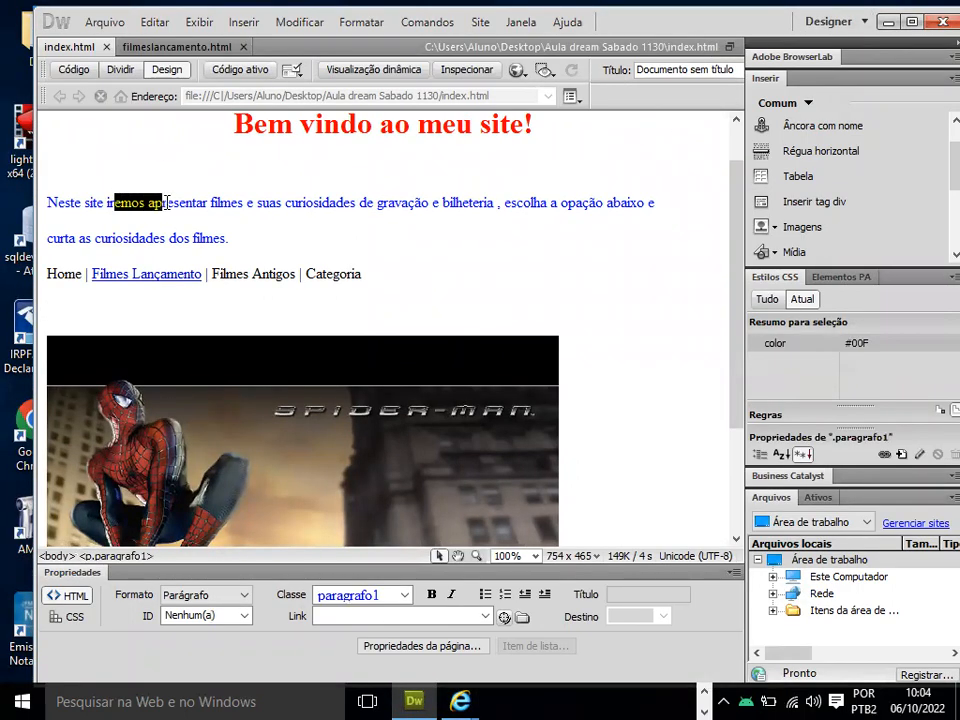
click(203, 238)
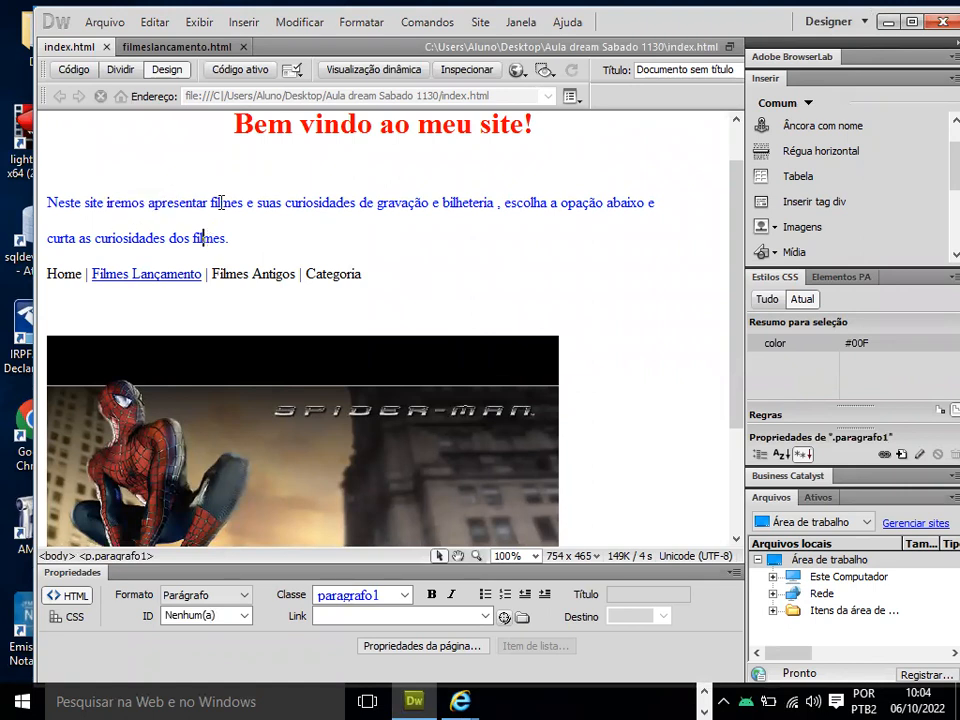
key(ctrl+Home)
key(Return)
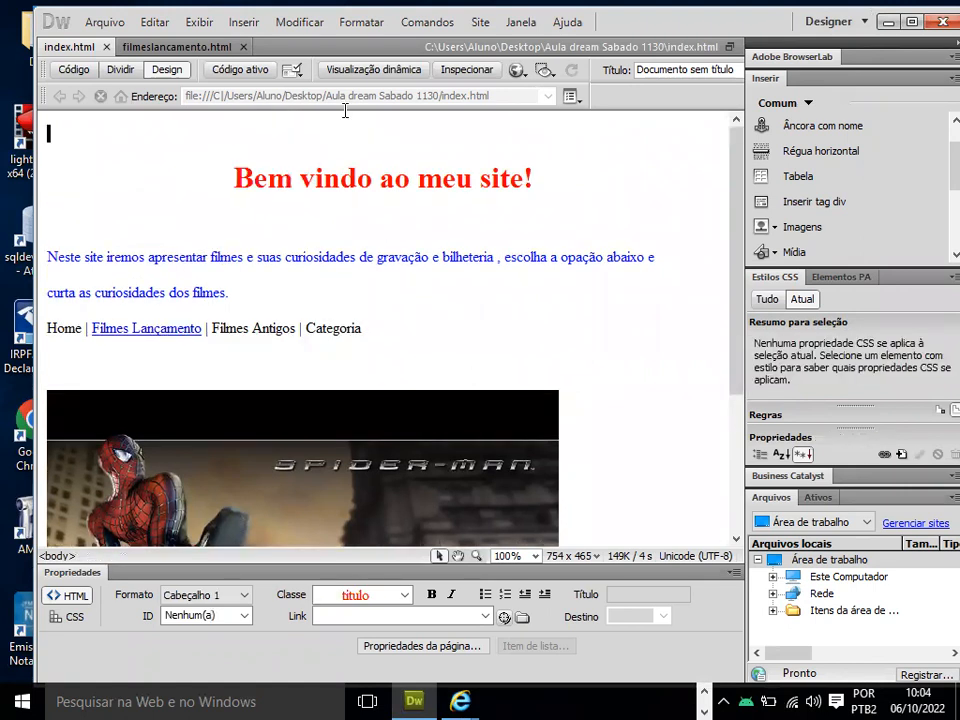
click(244, 212)
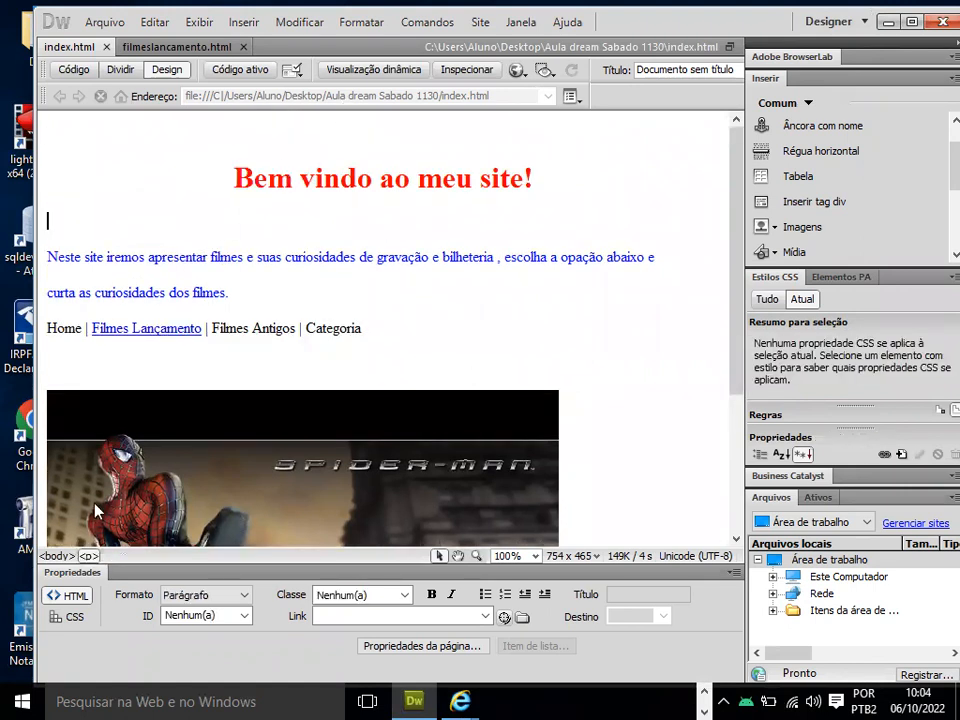
click(70, 620)
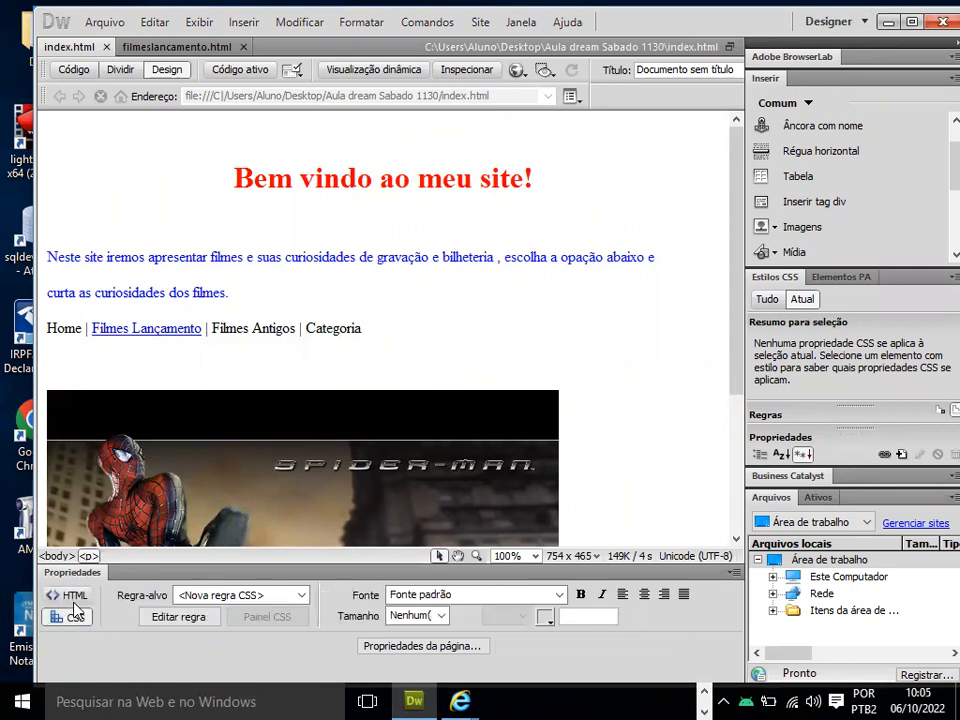
click(72, 598)
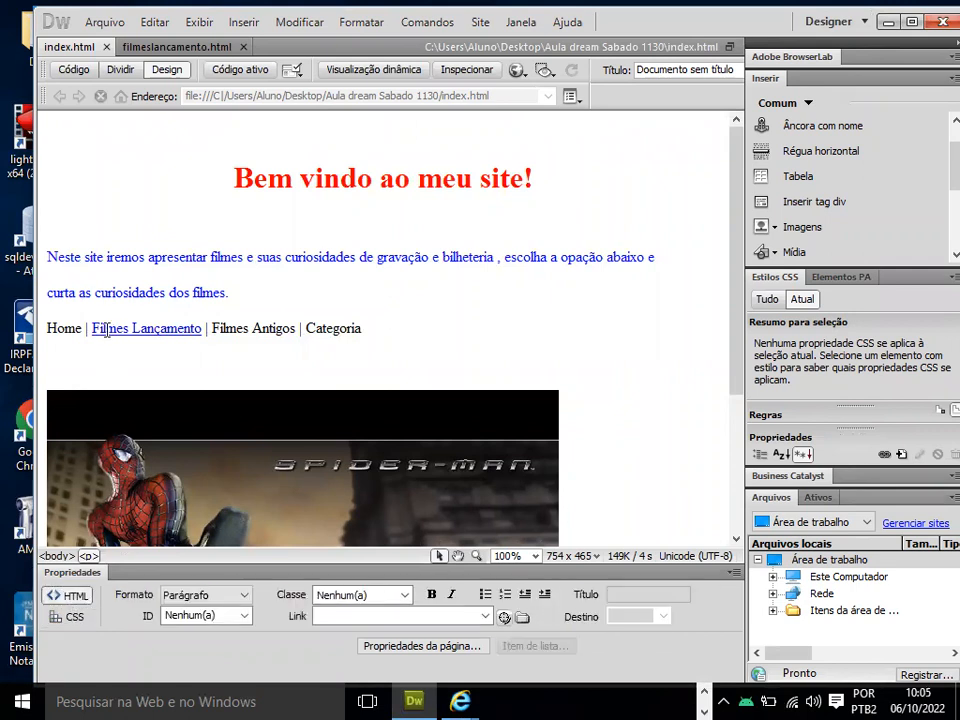
drag(46, 328, 199, 329)
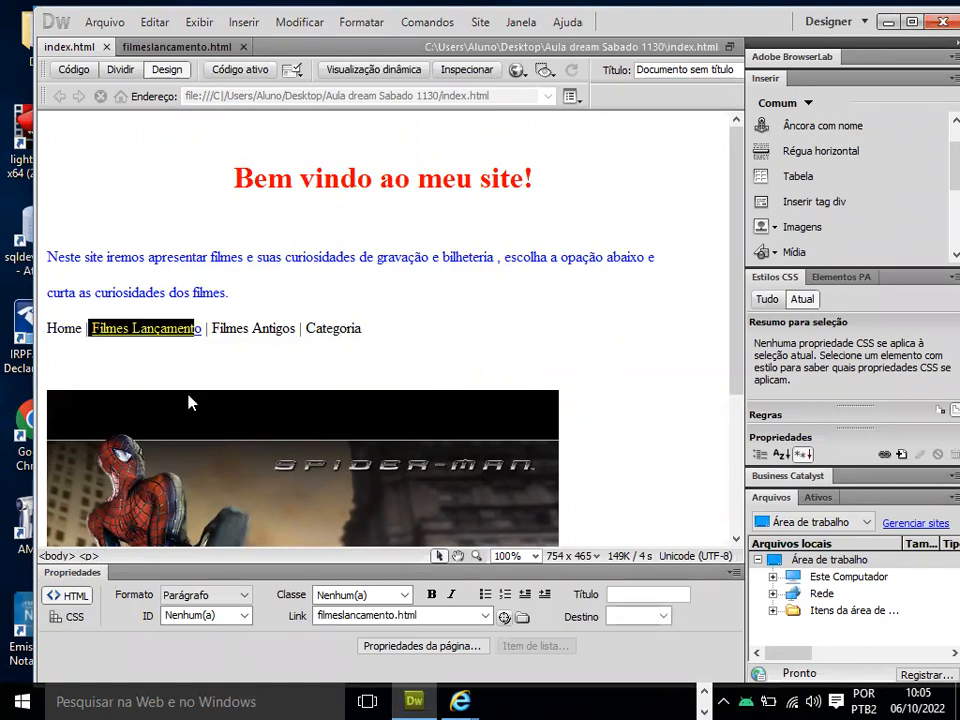
click(190, 435)
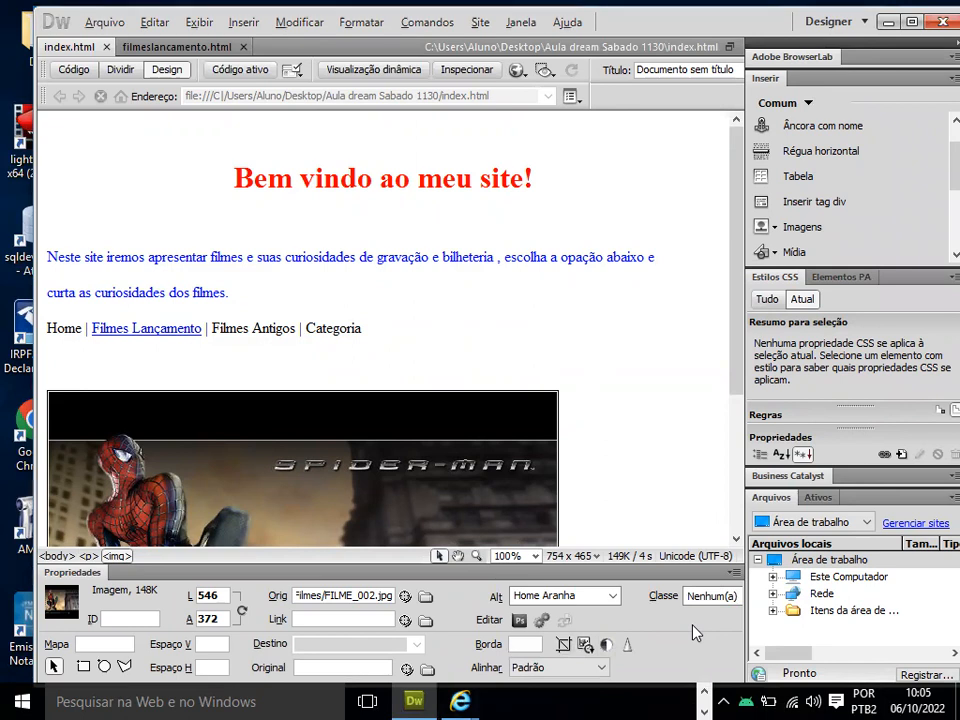
Step: Switch to the aula notes in Notepad and insert eight blank lines above the "Atividade" heading
key(alt+Tab)
key(Tab)
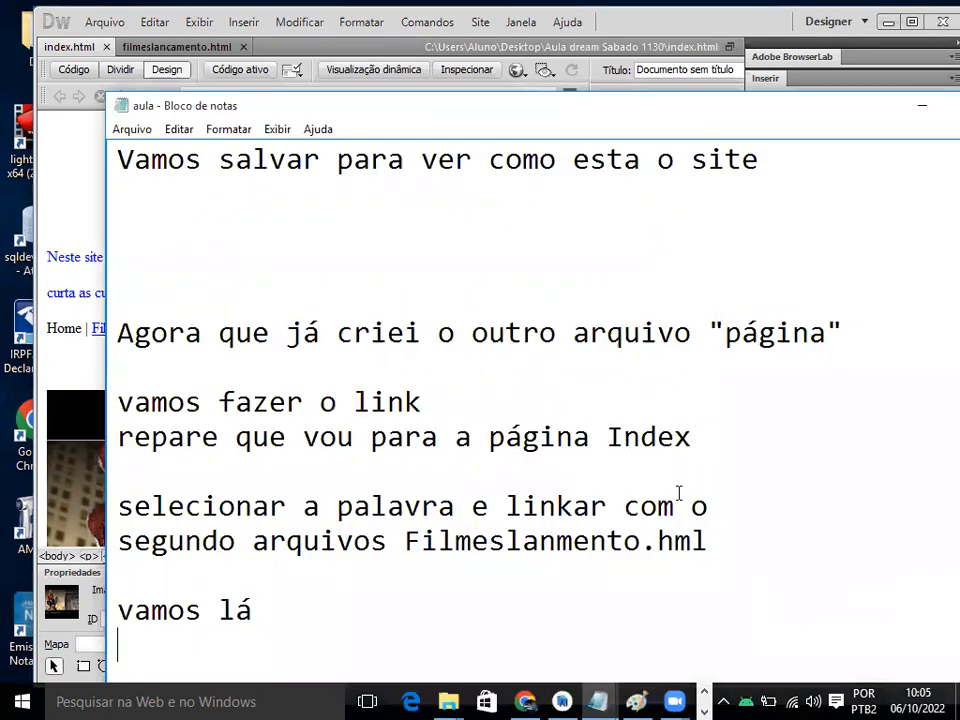
key(Down)
key(Down)
key(Down)
key(Down)
key(Down)
key(Down)
key(Down)
key(Down)
key(Down)
key(Down)
key(Down)
key(Down)
key(Down)
key(Down)
key(Down)
key(Down)
key(Down)
key(Down)
key(Down)
key(Down)
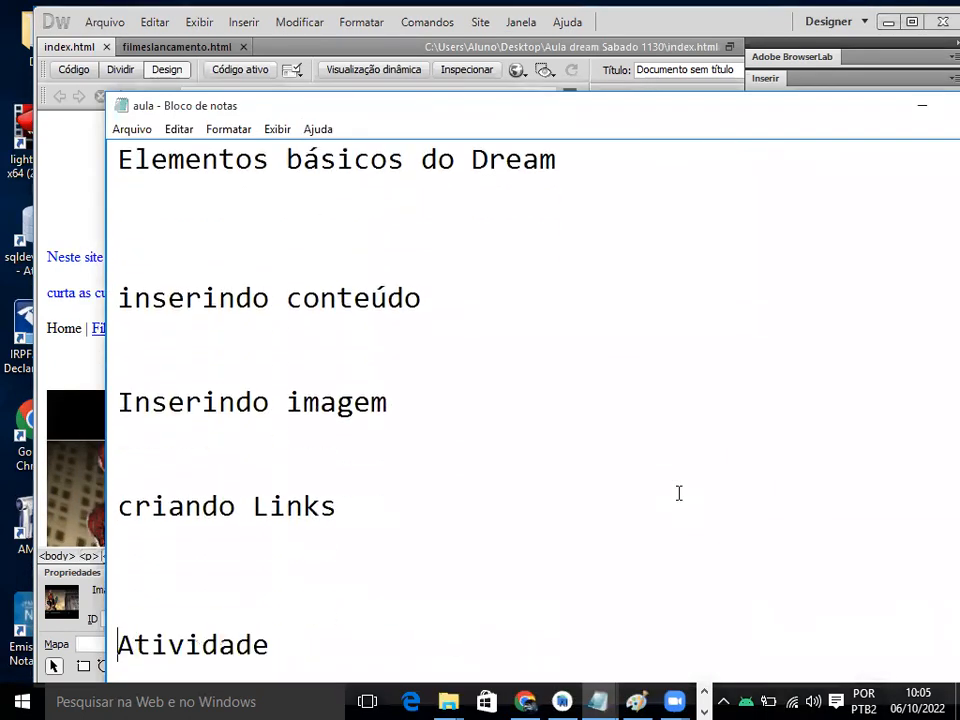
key(Return)
key(Return)
key(Return)
key(Return)
key(Return)
key(Return)
key(Return)
key(Return)
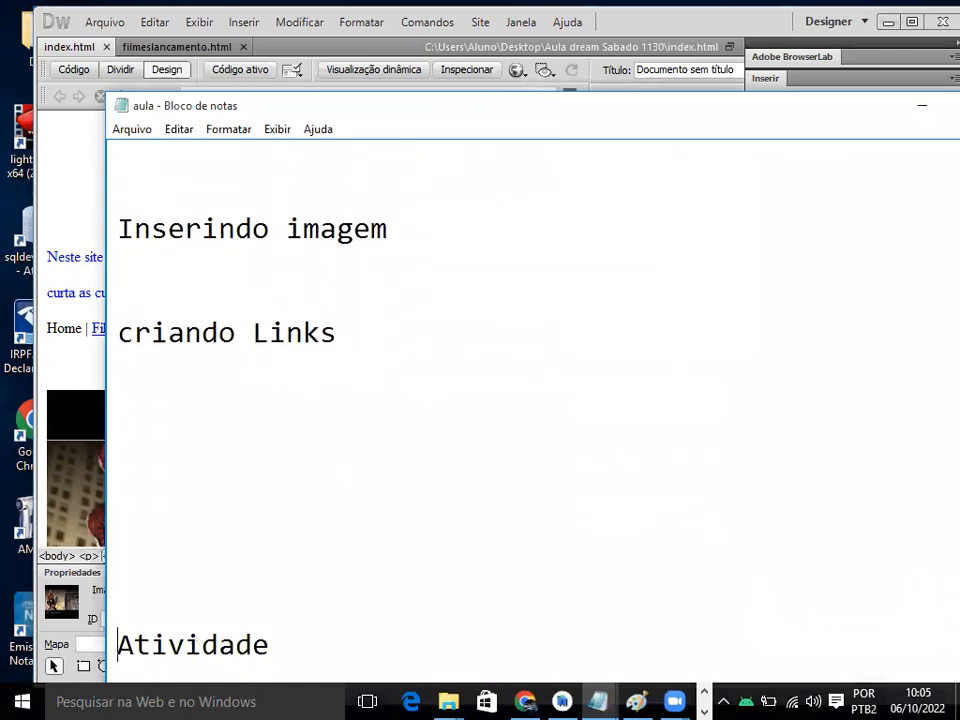
Step: Add eight blank lines below the "Atividade" heading in the notes
key(Right)
key(Right)
key(Right)
key(Right)
key(Right)
key(Right)
key(Right)
key(Right)
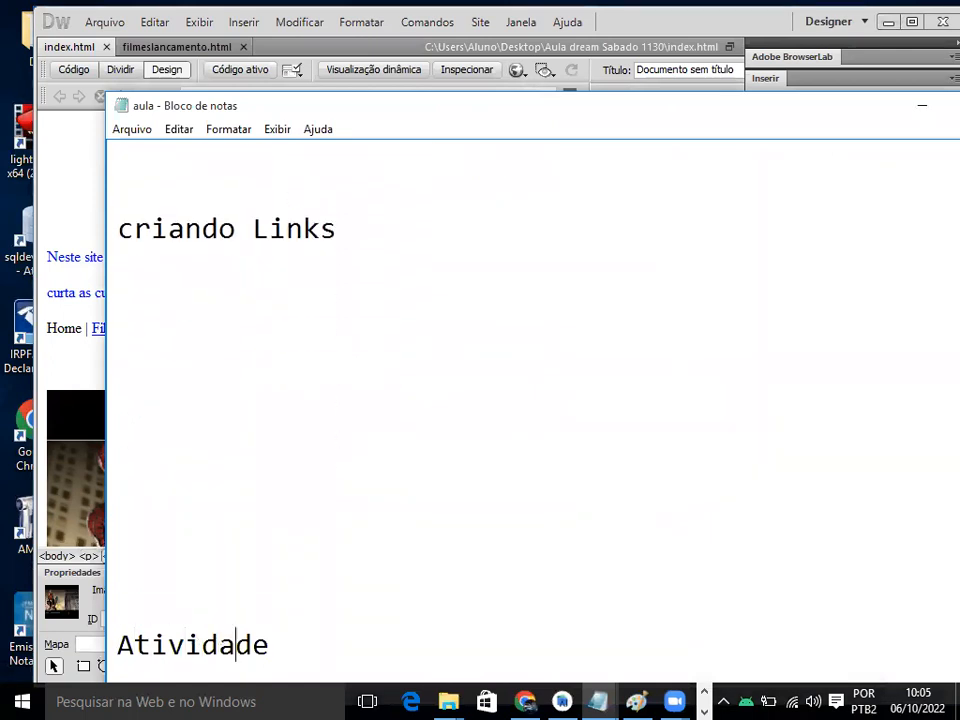
key(Return)
key(Return)
key(Return)
key(Return)
key(Return)
key(Return)
key(Return)
key(Return)
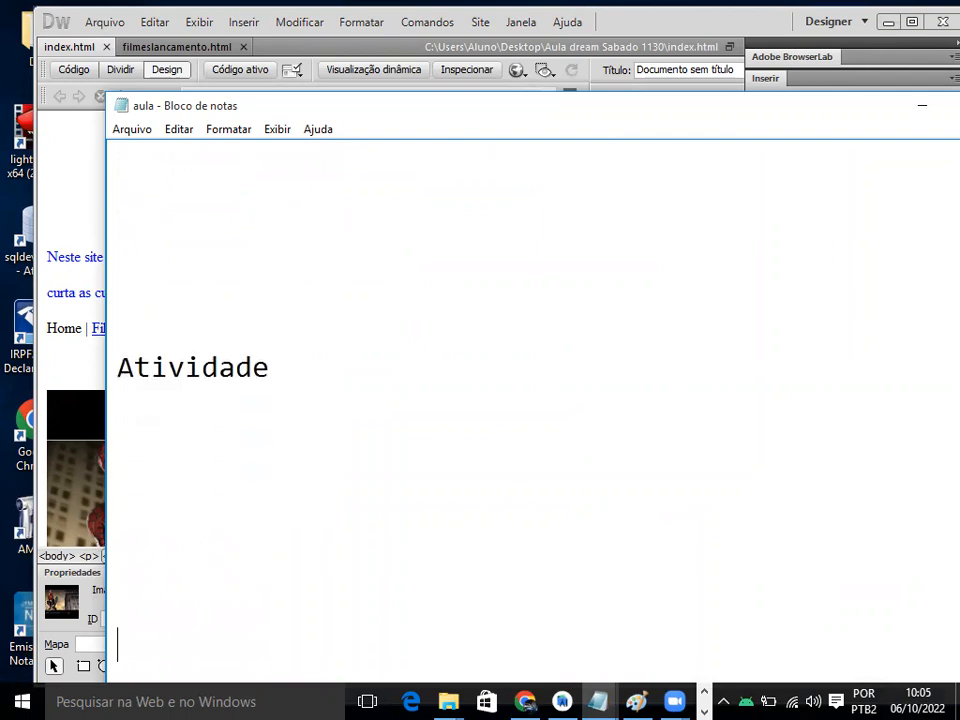
Step: Write the line "Criar um site com 3 links" a few lines below the "Atividade" heading
click(678, 493)
text(Um)
key(BackSpace)
key(BackSpace)
text(Criar um)
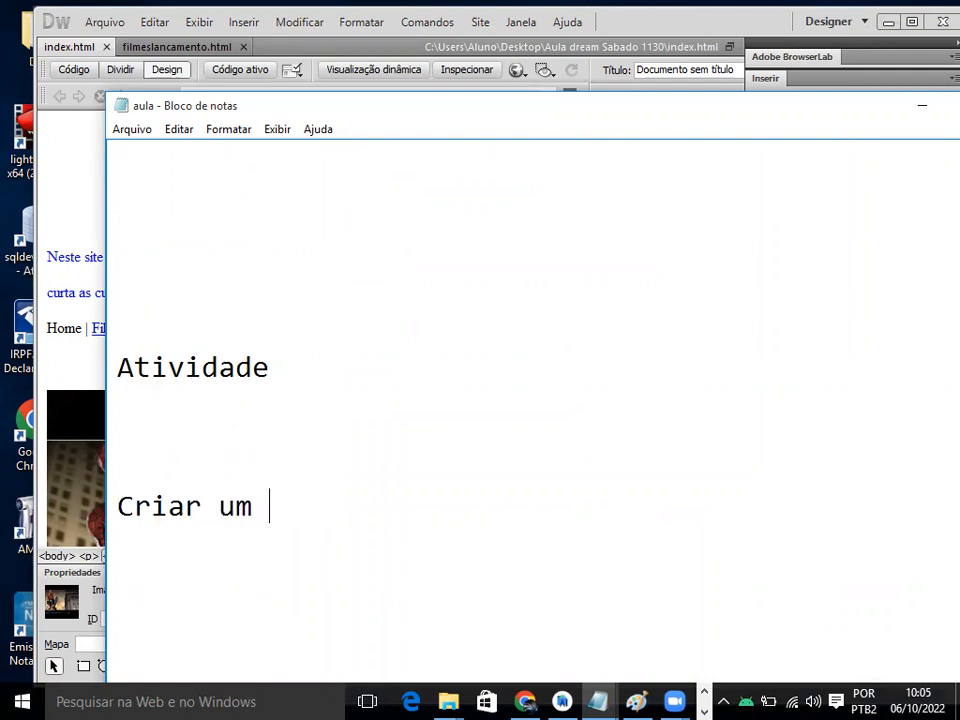
text( site com )
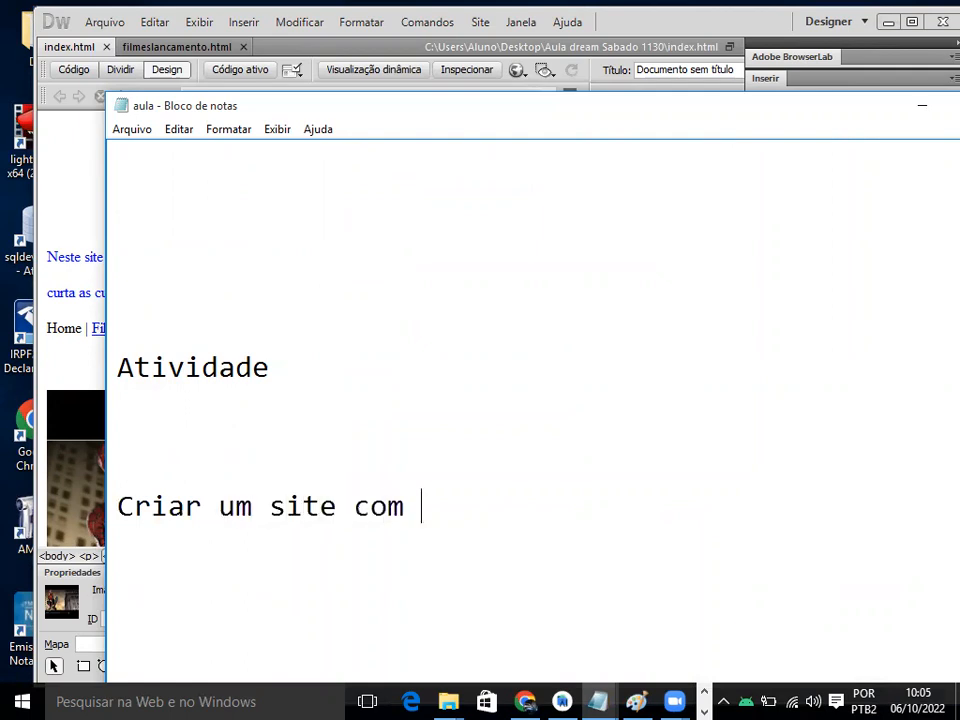
text(3 links)
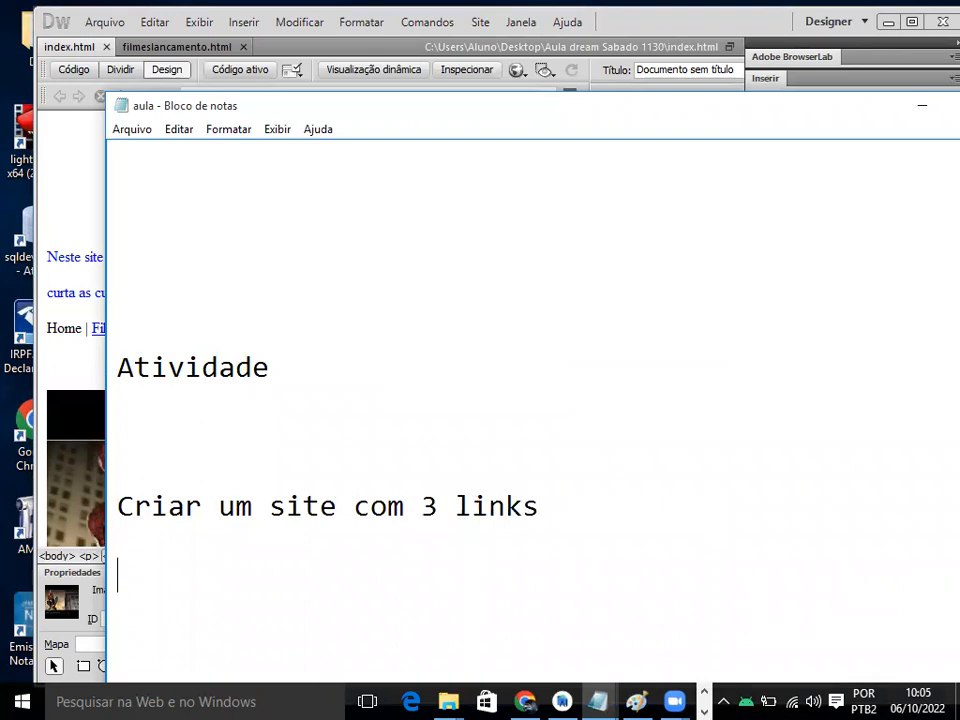
key(Return)
drag(553, 503, 438, 507)
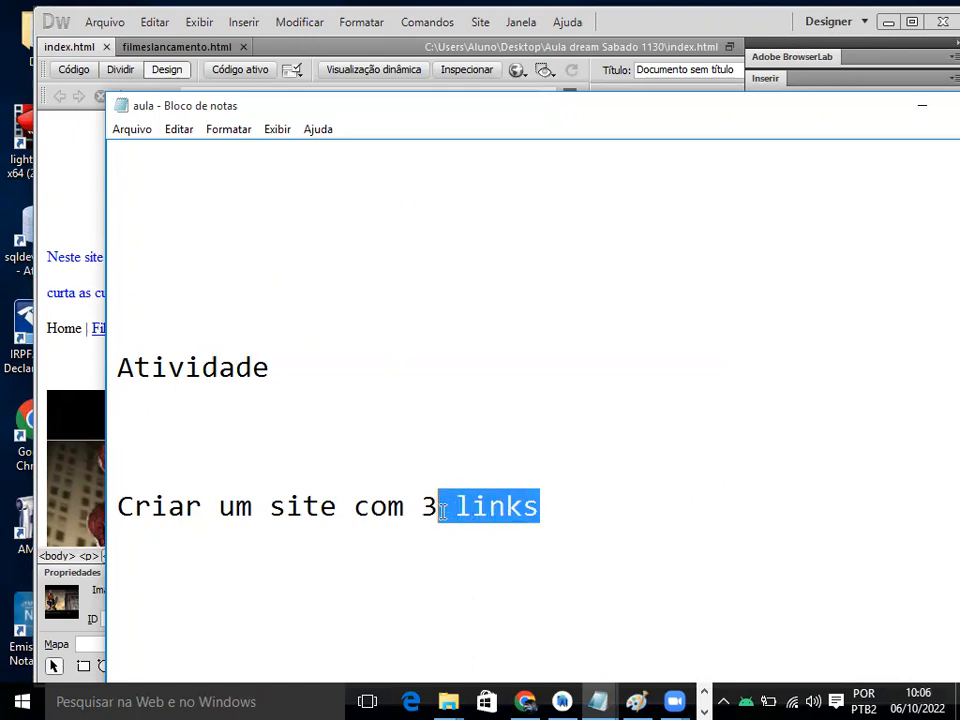
click(604, 478)
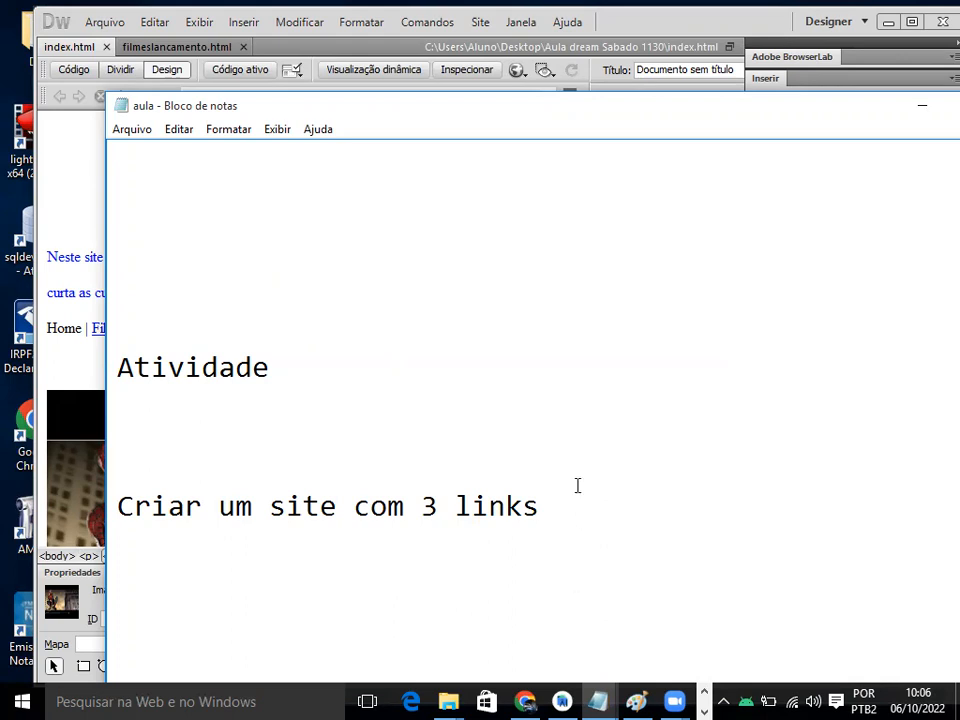
Step: Add the instruction "procure inserir uma ou duas imagens" below the line about the three links
key(Return)
key(Return)
text(prog)
key(BackSpace)
text(c)
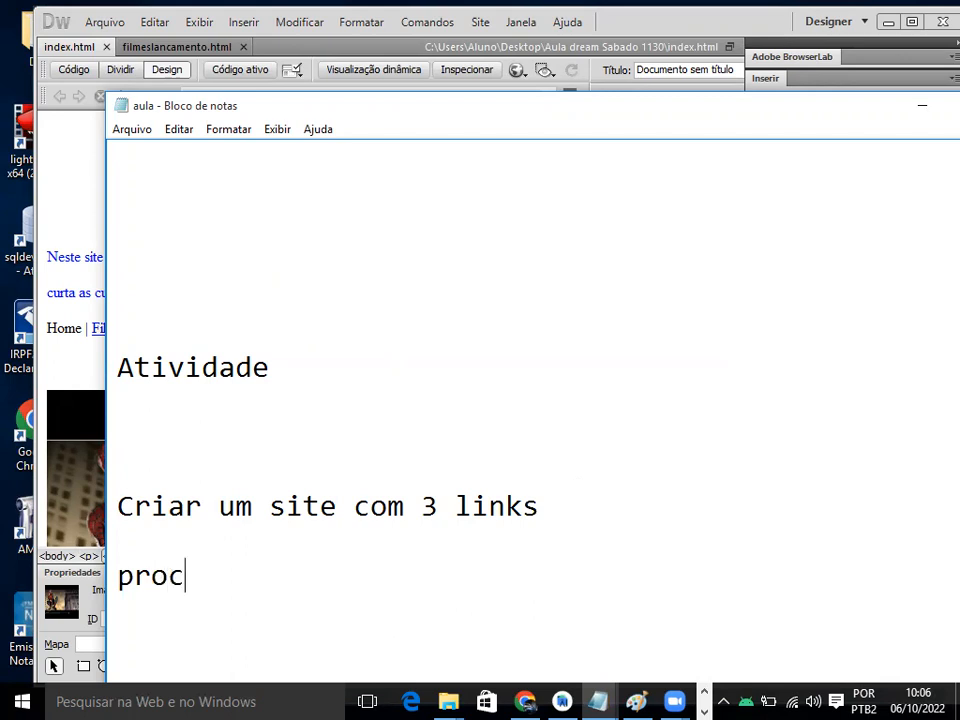
text(ure inser)
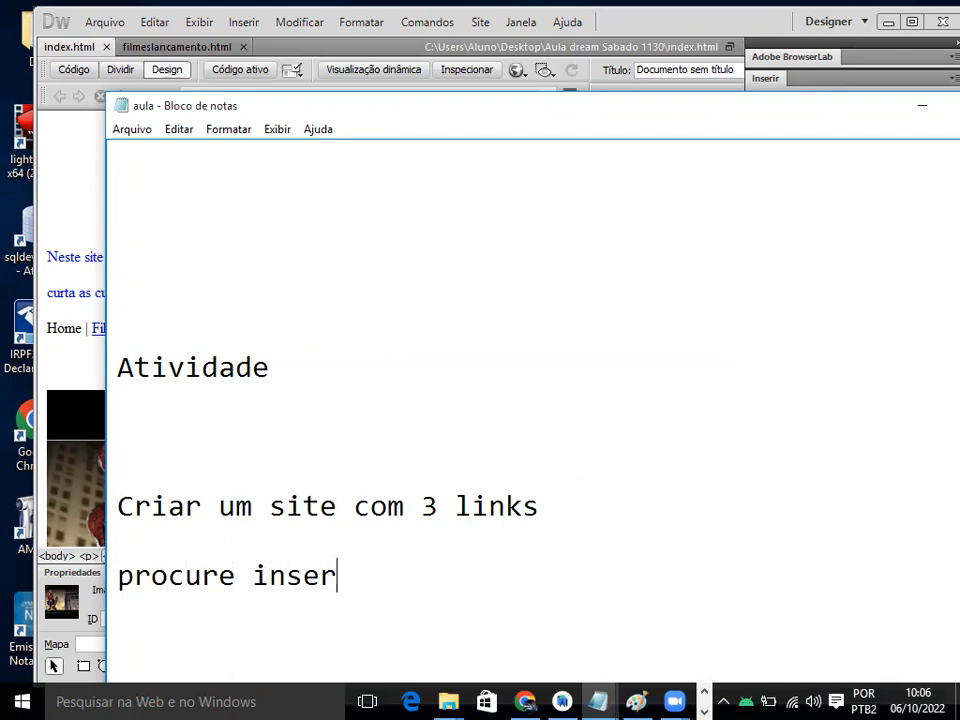
text(ir uma o)
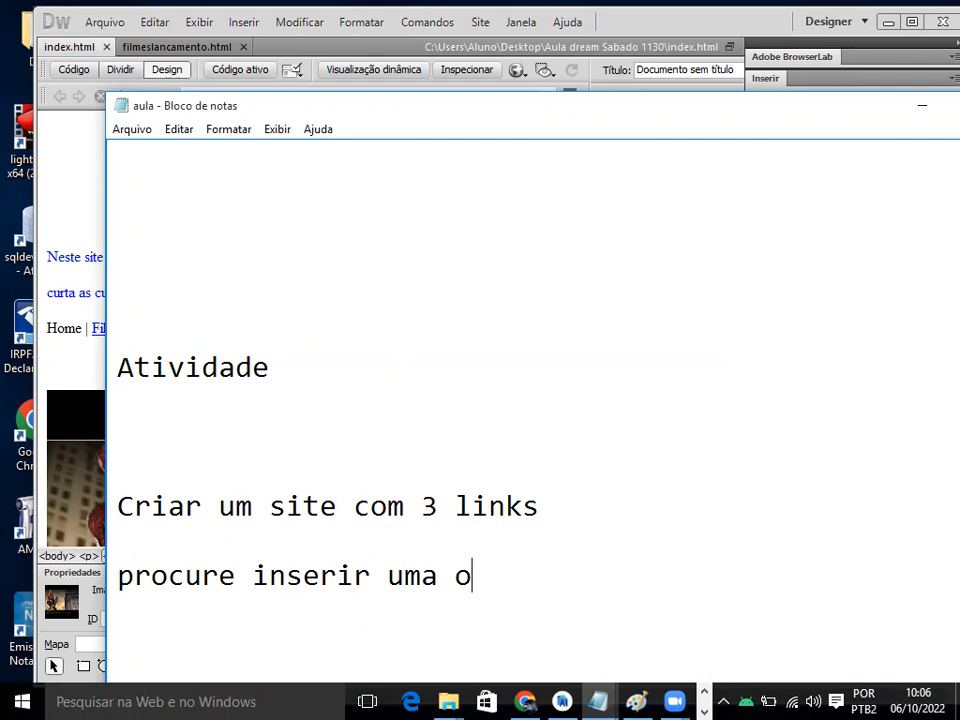
text(u diuas)
key(BackSpace)
key(BackSpace)
key(BackSpace)
key(BackSpace)
key(BackSpace)
text(uas imagens)
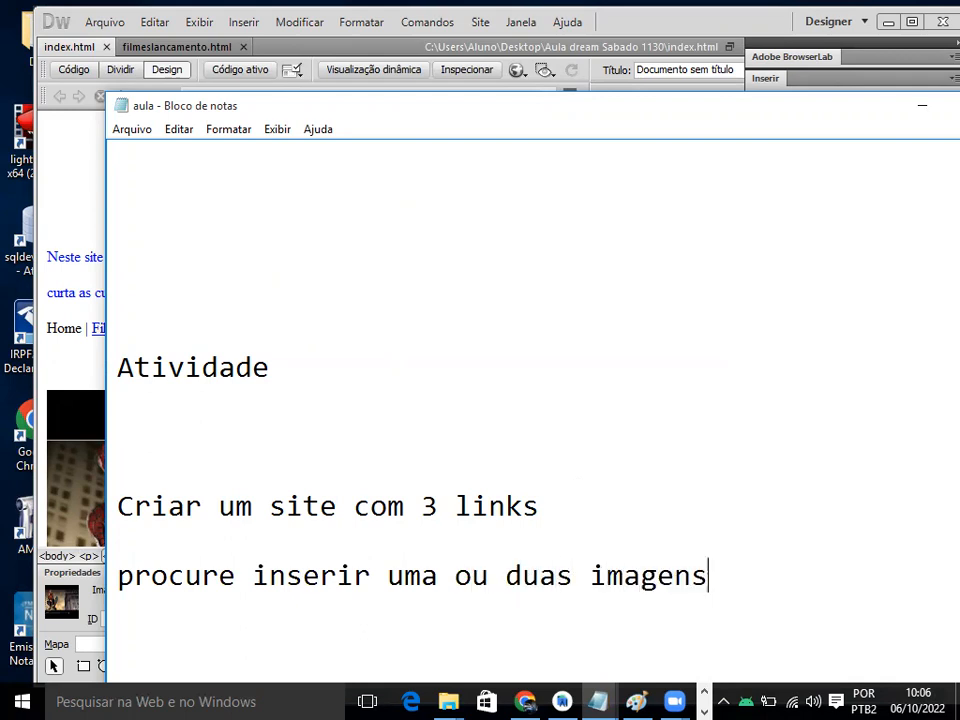
Step: Add the instruction "grava sua pasta da rede!" below the line about the images, followed by blank lines
key(Return)
text(gra)
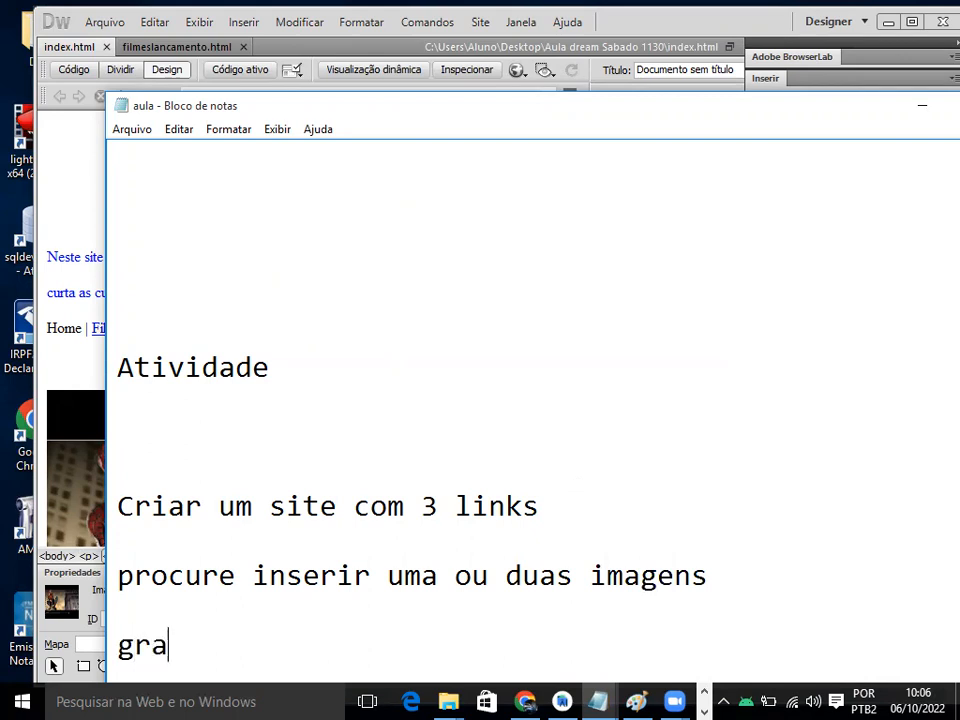
text(va sua)
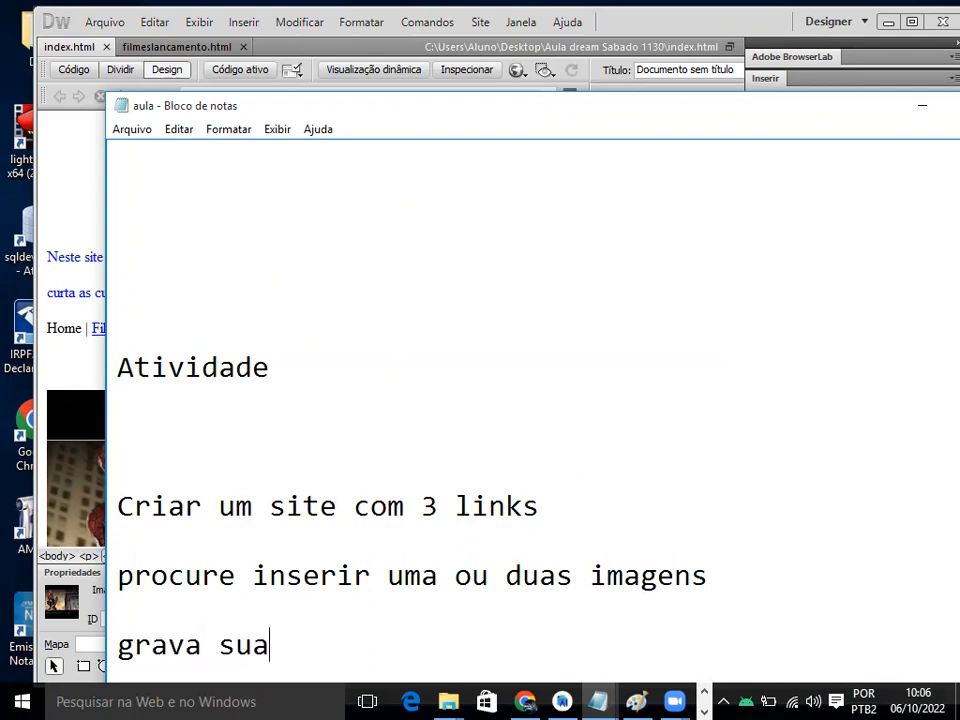
text( pasta da rede)
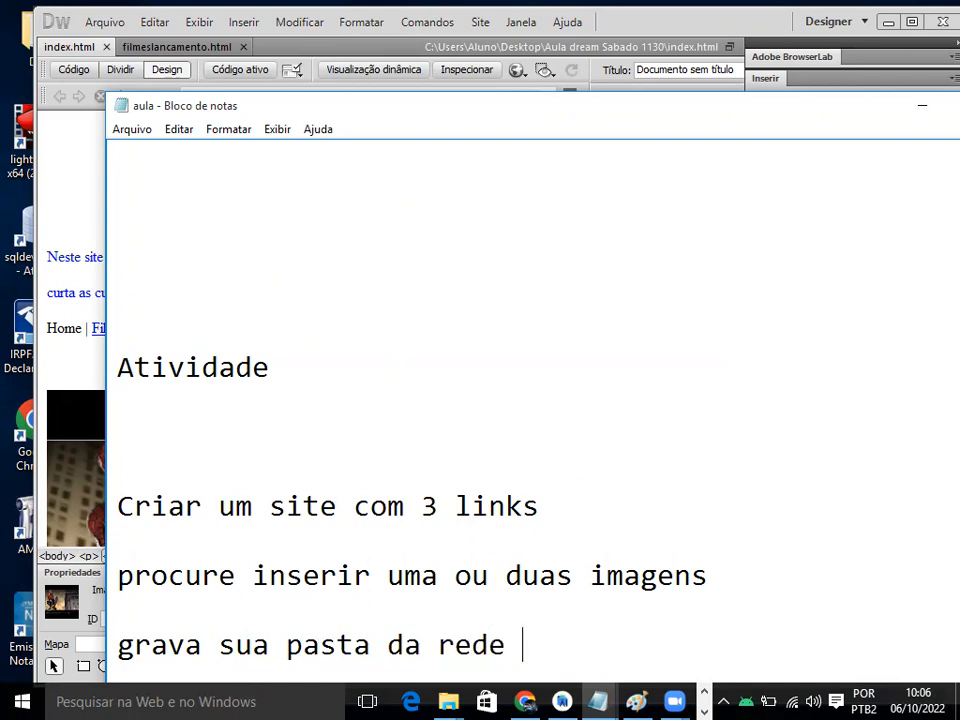
key(BackSpace)
text(,)
key(BackSpace)
key(BackSpace)
text(!)
key(Return)
key(Return)
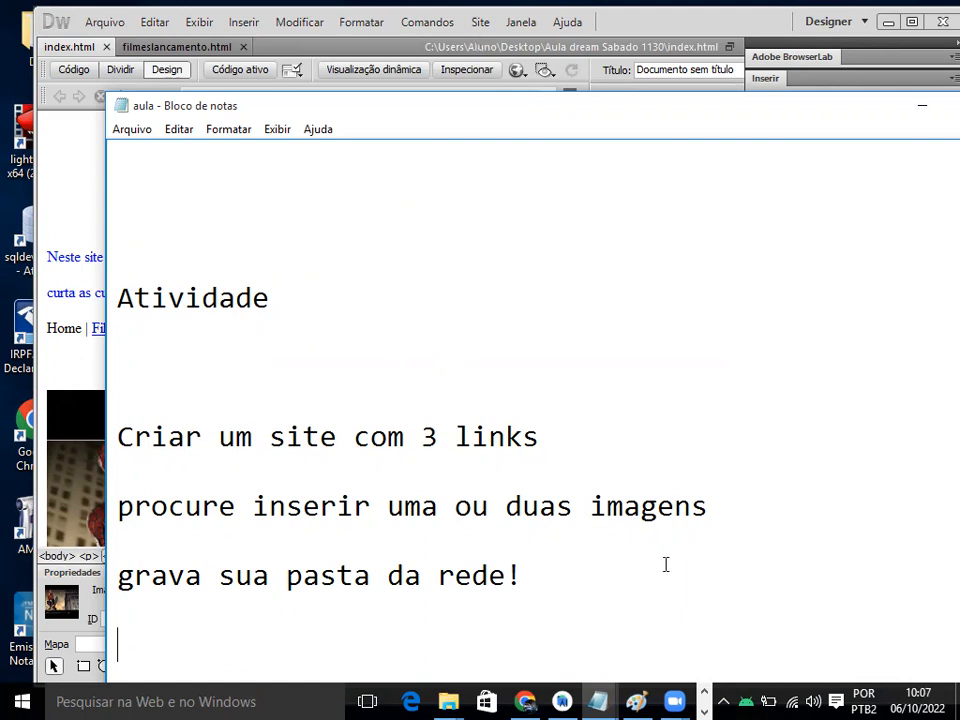
Step: Close the activity notes with "Até mais!" and several blank lines after it
text(At)
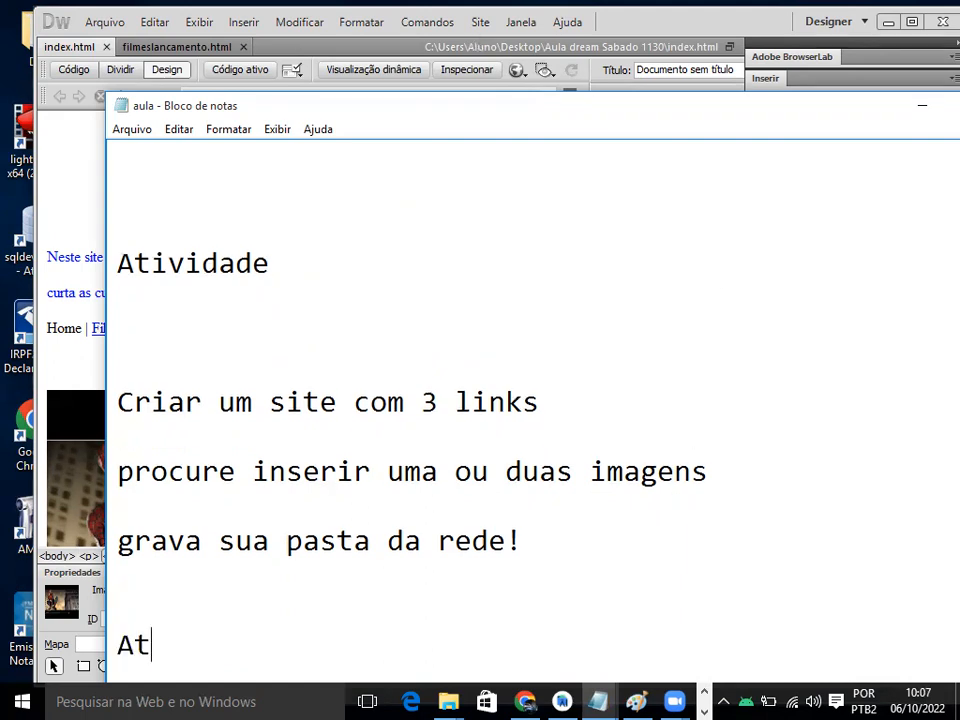
text(e)
key(BackSpace)
text(e)
key(BackSpace)
key(BackSpace)
text(é mais)
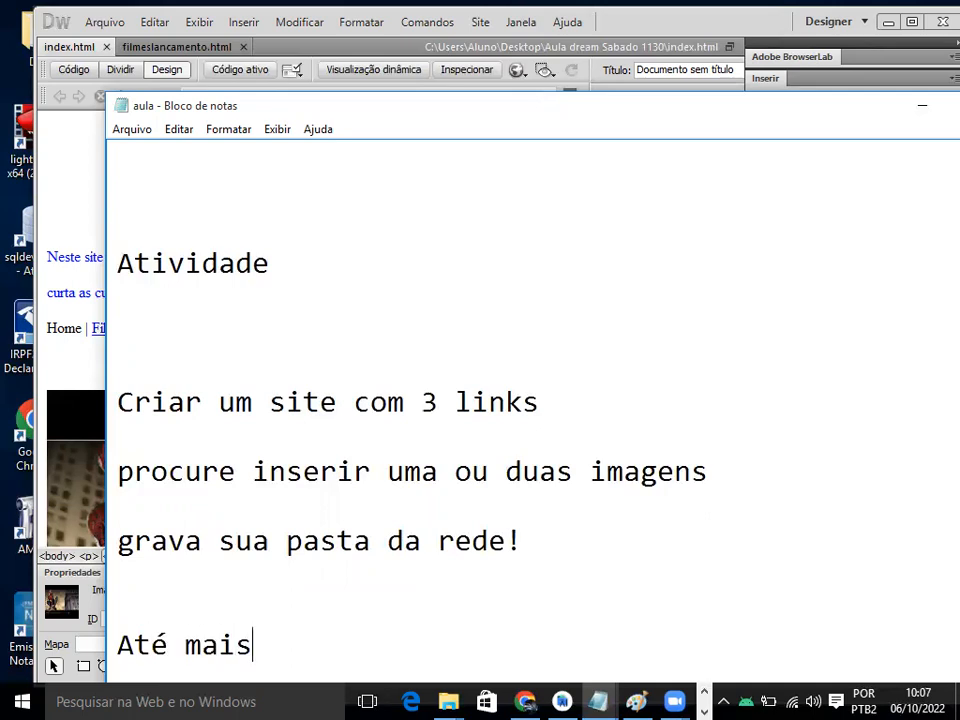
text(!)
key(Return)
key(Return)
key(Return)
key(Return)
key(Return)
key(Return)
key(Return)
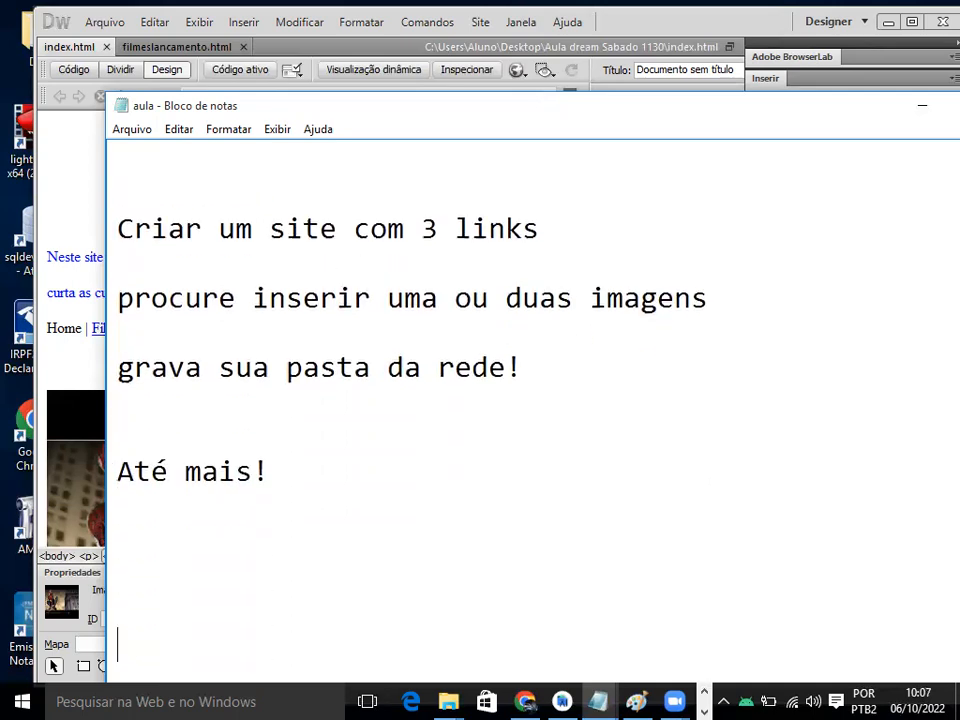
click(903, 40)
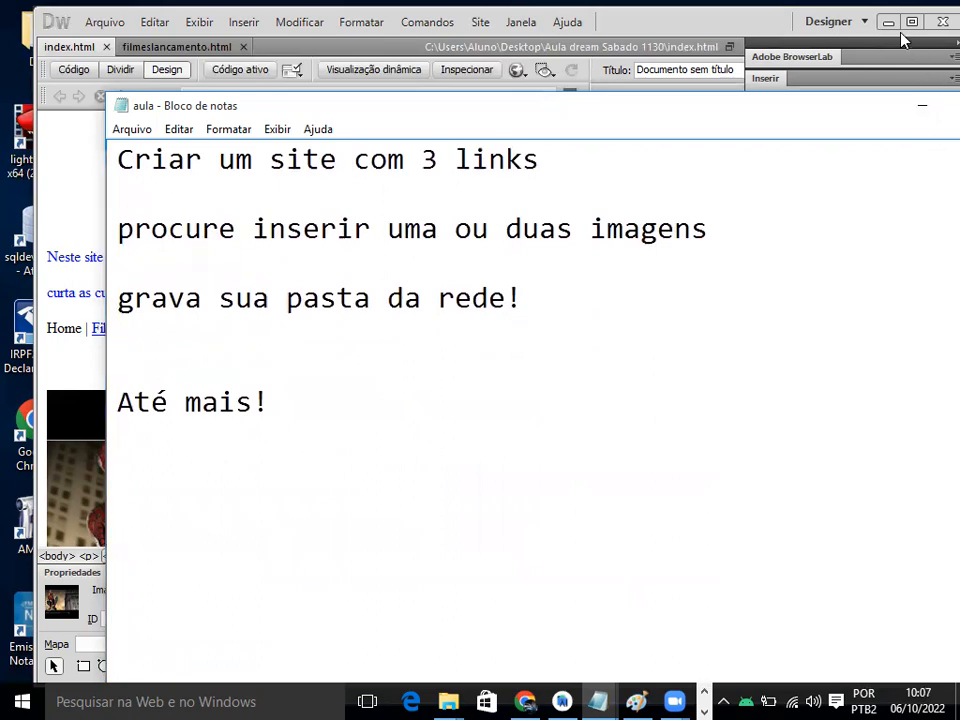